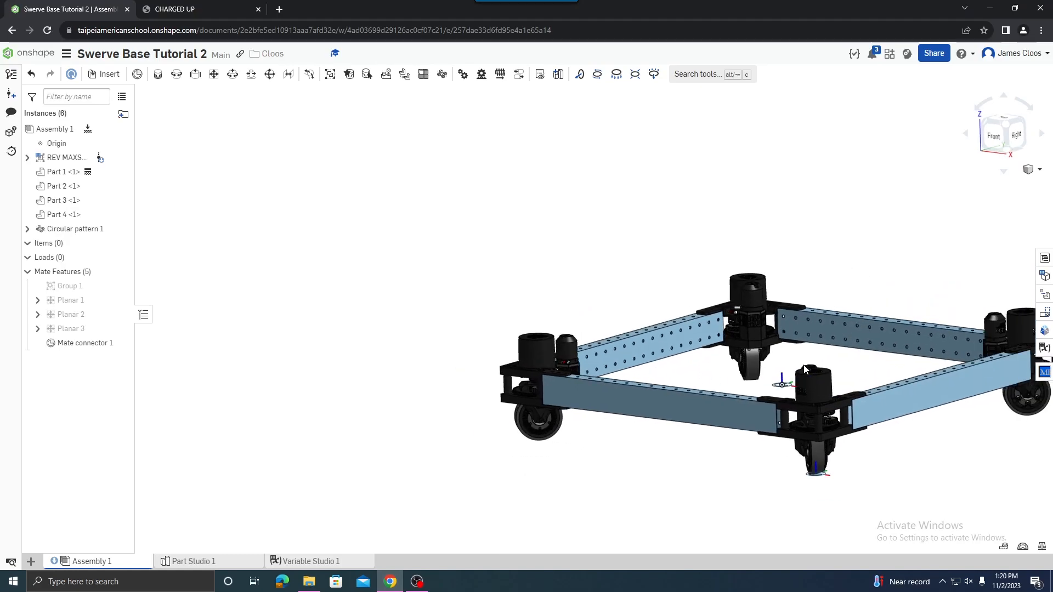
# Examine the swerve base assembly from several angles, including the frame tubes and the four corner wheel modules.
pyautogui.scroll(5, 847, 396)
pyautogui.scroll(3, 571, 360)
pyautogui.moveTo(578, 360); pyautogui.dragTo(505, 351, button='right')
pyautogui.moveTo(568, 328); pyautogui.dragTo(527, 350, button='right')
pyautogui.scroll(-4, 522, 347)
pyautogui.scroll(3, 447, 359)
pyautogui.moveTo(446, 359)
pyautogui.mouseDown(button='right')
pyautogui.moveTo(422, 362)
pyautogui.moveTo(436, 355)
pyautogui.mouseUp(button='right')
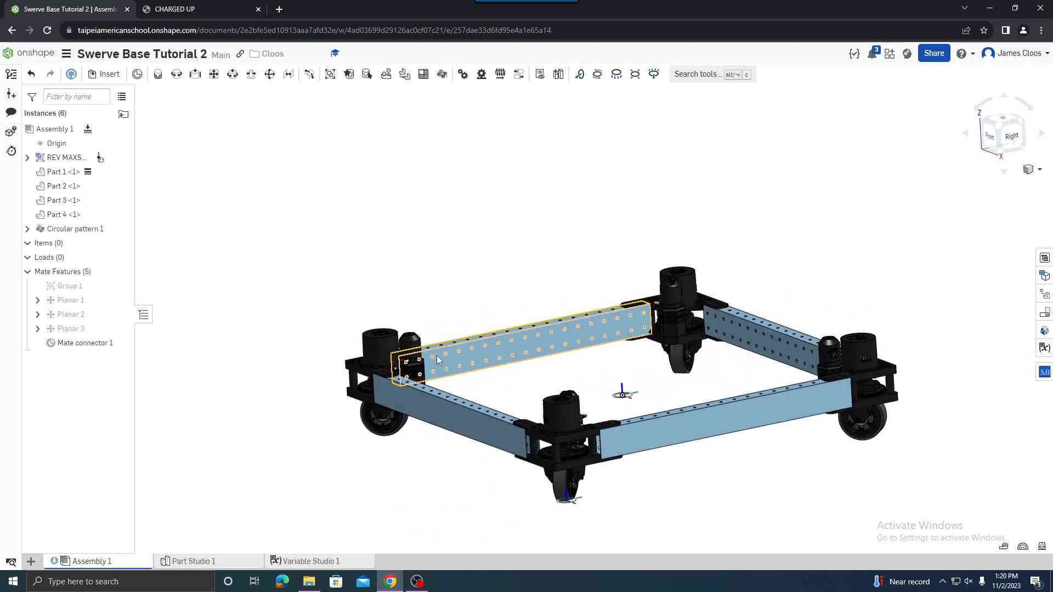
pyautogui.moveTo(568, 417); pyautogui.dragTo(573, 384, button='right')
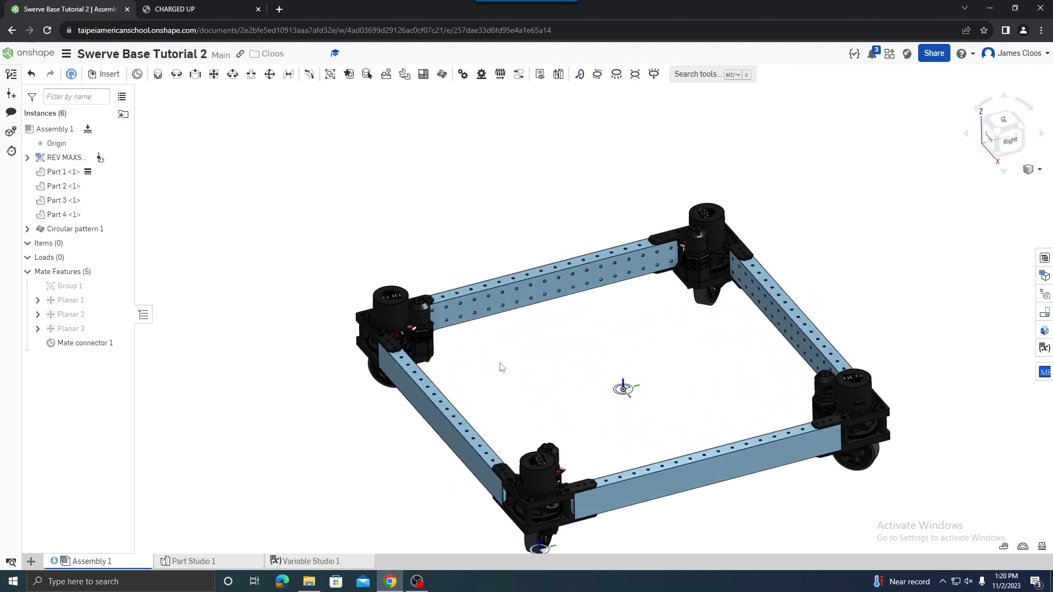
pyautogui.scroll(2, 476, 415)
pyautogui.scroll(-1, 476, 415)
pyautogui.moveTo(476, 416); pyautogui.dragTo(506, 395, button='right')
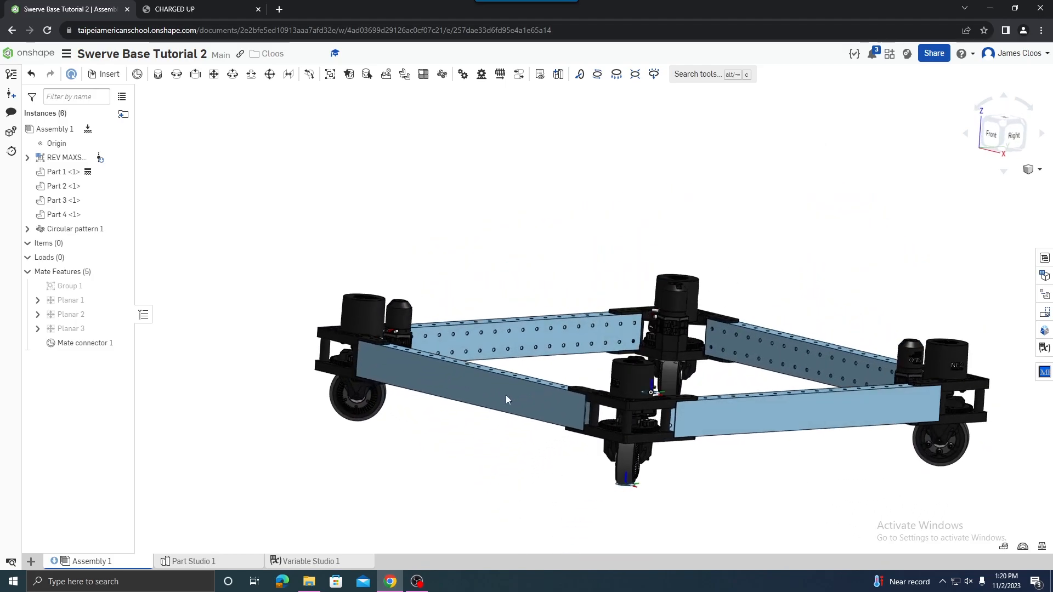
# Switch to the CHARGED UP game manual, search it for "BUMPER RULES" and follow the link to Section 9.4.
pyautogui.click(163, 9)
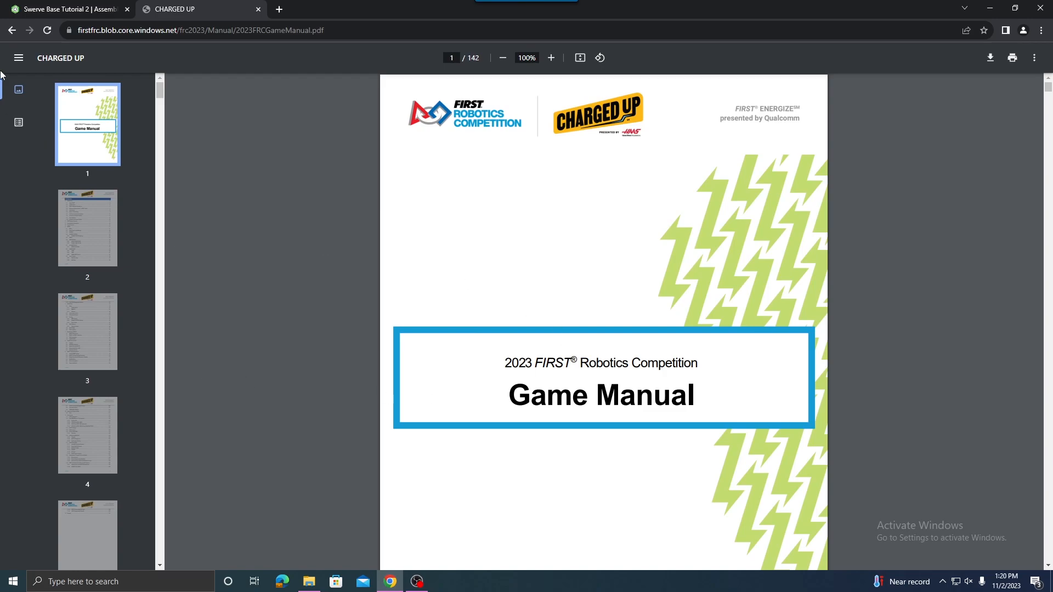
pyautogui.scroll(-3, 572, 265)
pyautogui.scroll(3, 578, 258)
pyautogui.hotkey('ctrl', 'f')
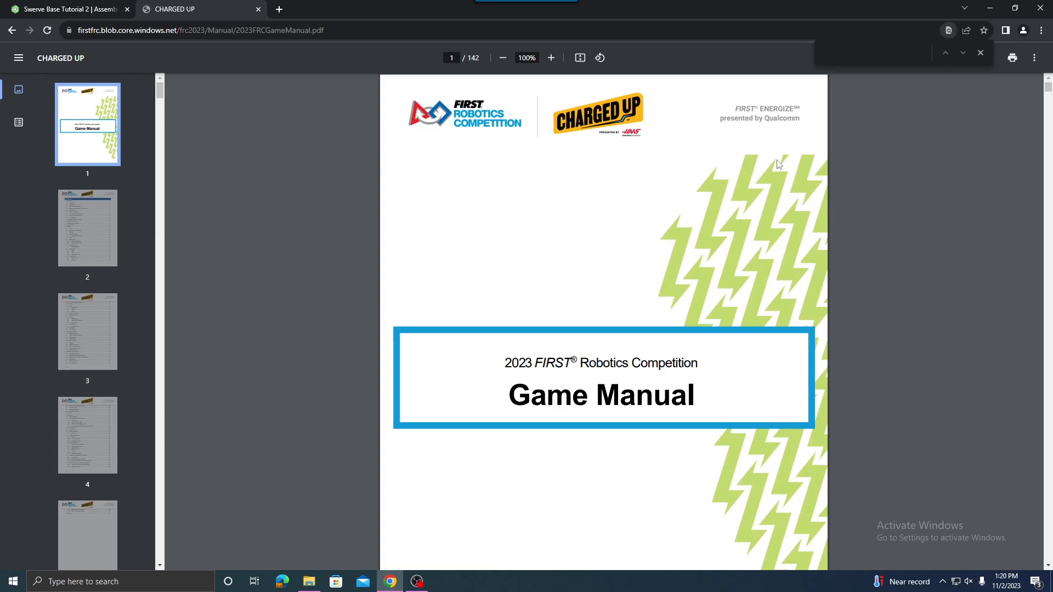
pyautogui.write('BUMPER RULES')
pyautogui.press('Return')
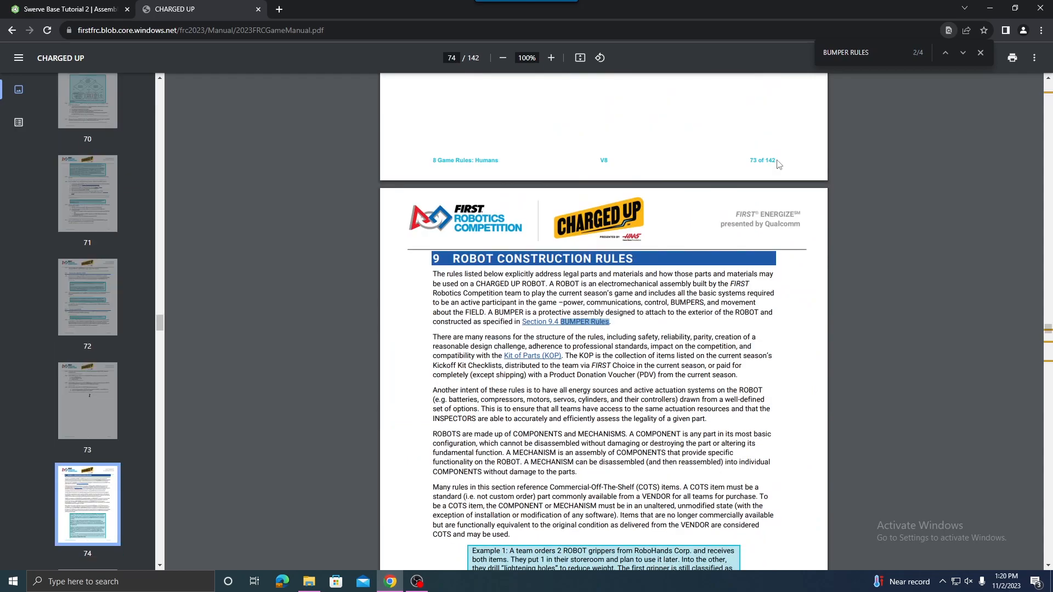
pyautogui.click(554, 323)
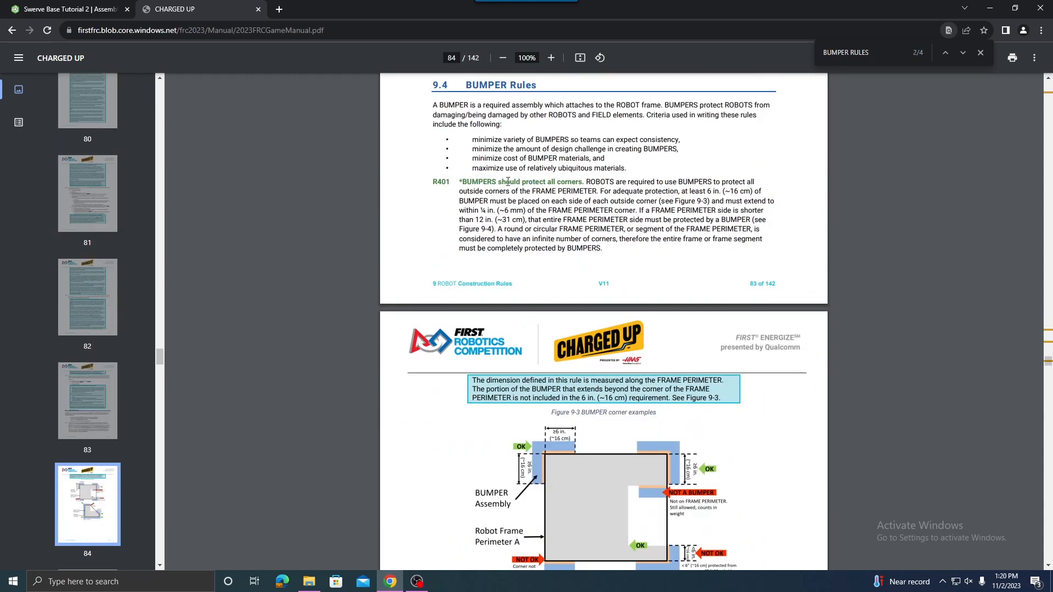
# Review the bumper corner figures and the R402 rule on bumper zone height in the game manual.
pyautogui.scroll(1, 556, 225)
pyautogui.scroll(-6, 652, 318)
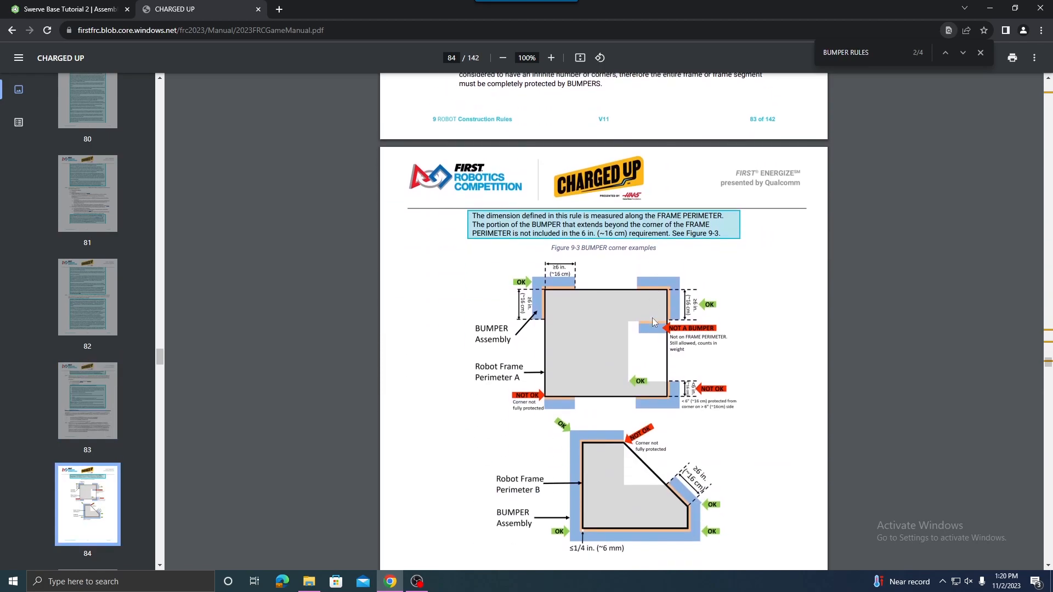
pyautogui.scroll(-10, 653, 322)
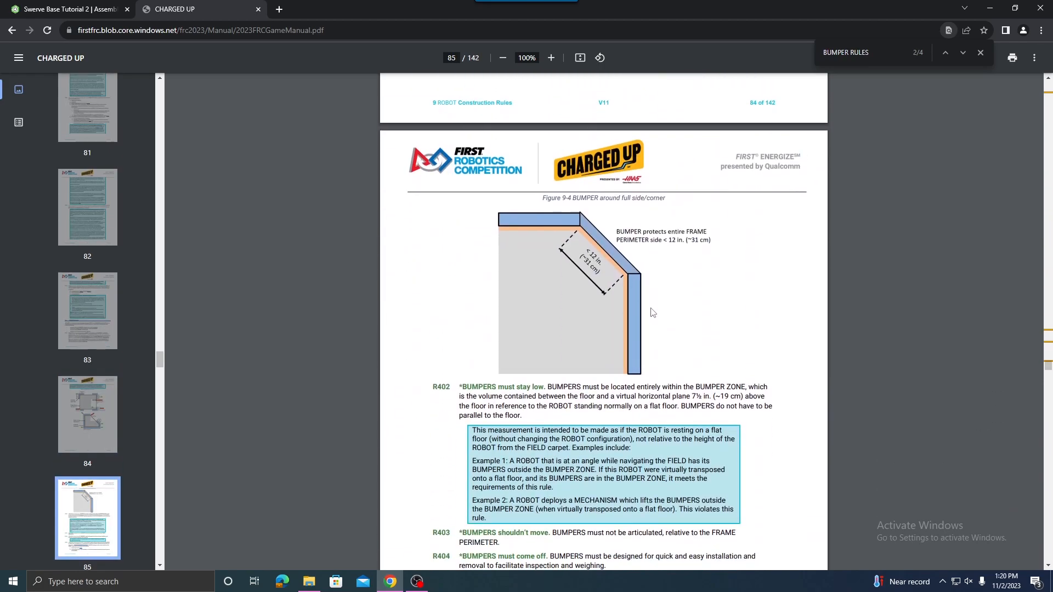
pyautogui.scroll(-2, 652, 312)
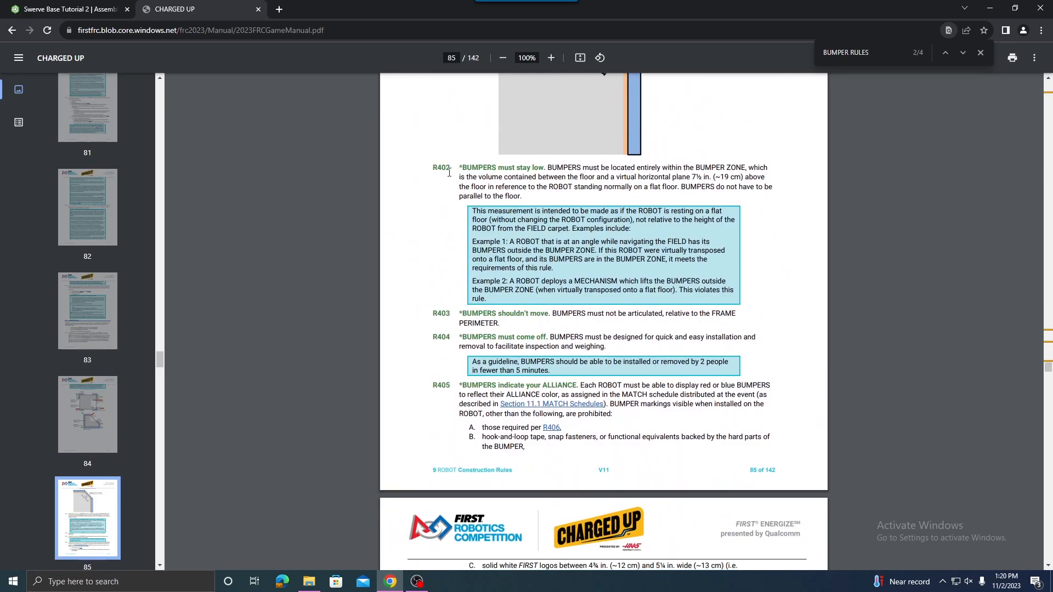
pyautogui.moveTo(458, 167); pyautogui.dragTo(569, 208)
pyautogui.click(562, 202)
pyautogui.moveTo(716, 177); pyautogui.dragTo(690, 178)
pyautogui.moveTo(715, 176); pyautogui.dragTo(687, 175)
pyautogui.click(615, 224)
# Read rule R408 on bumper construction, highlighting the required thickness and height of the plywood backing.
pyautogui.scroll(-7, 613, 225)
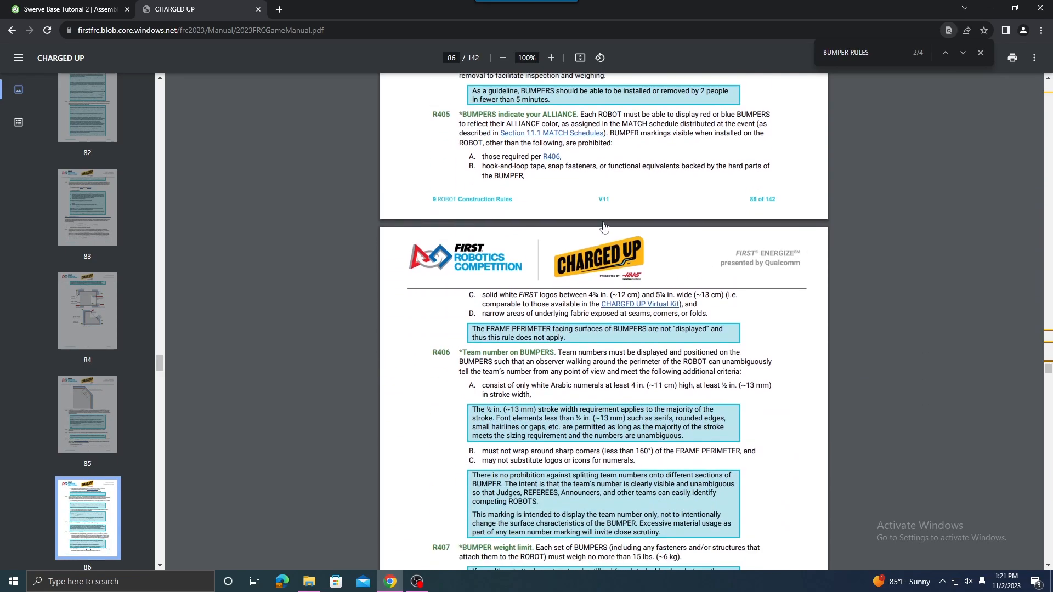
pyautogui.scroll(-4, 604, 227)
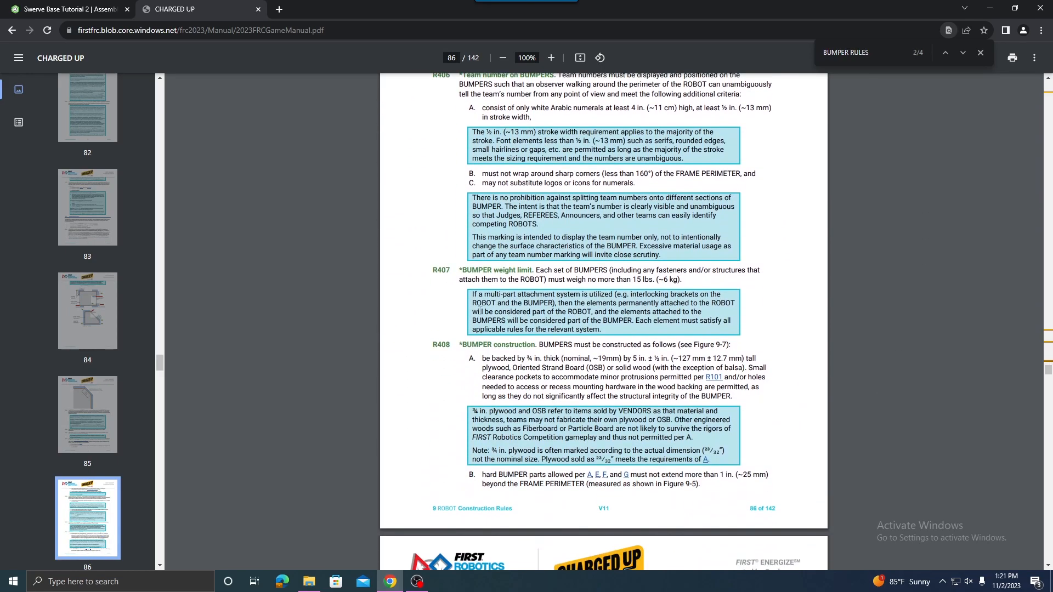
pyautogui.moveTo(469, 289); pyautogui.dragTo(541, 295)
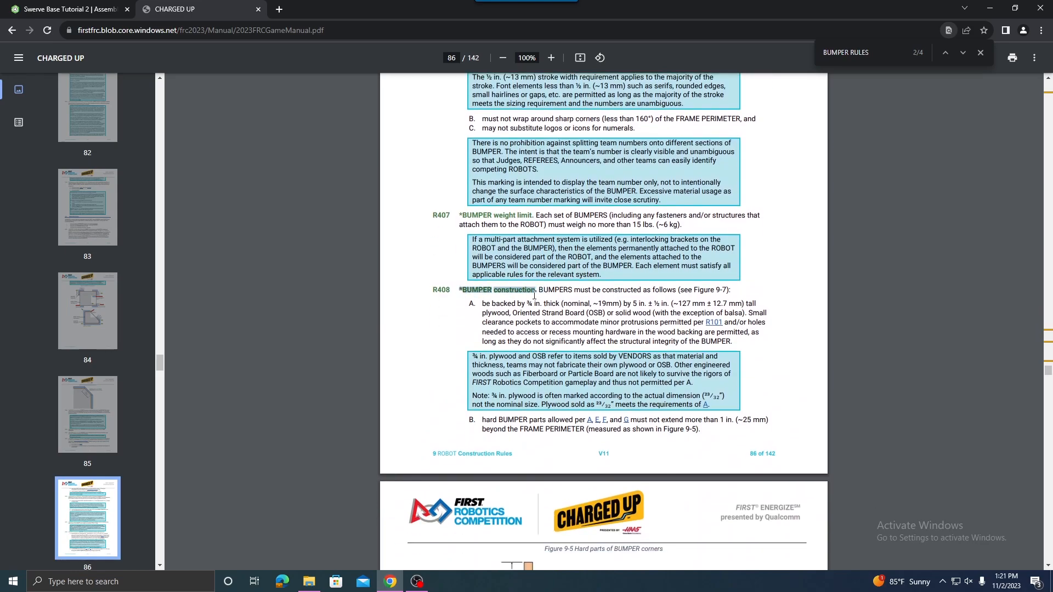
pyautogui.moveTo(622, 303); pyautogui.dragTo(591, 306)
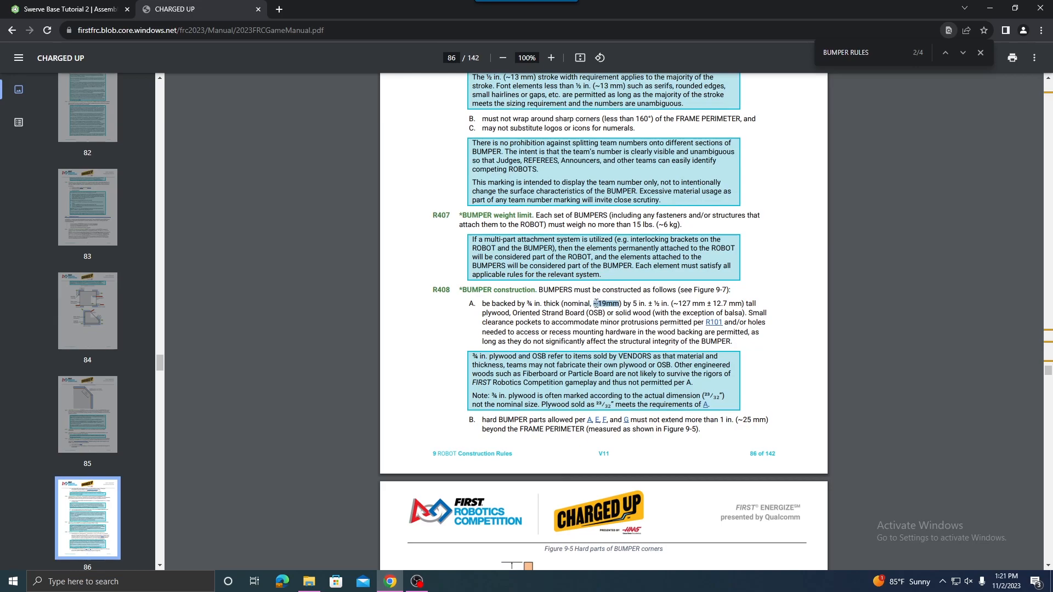
pyautogui.click(659, 311)
pyautogui.moveTo(628, 303); pyautogui.dragTo(661, 304)
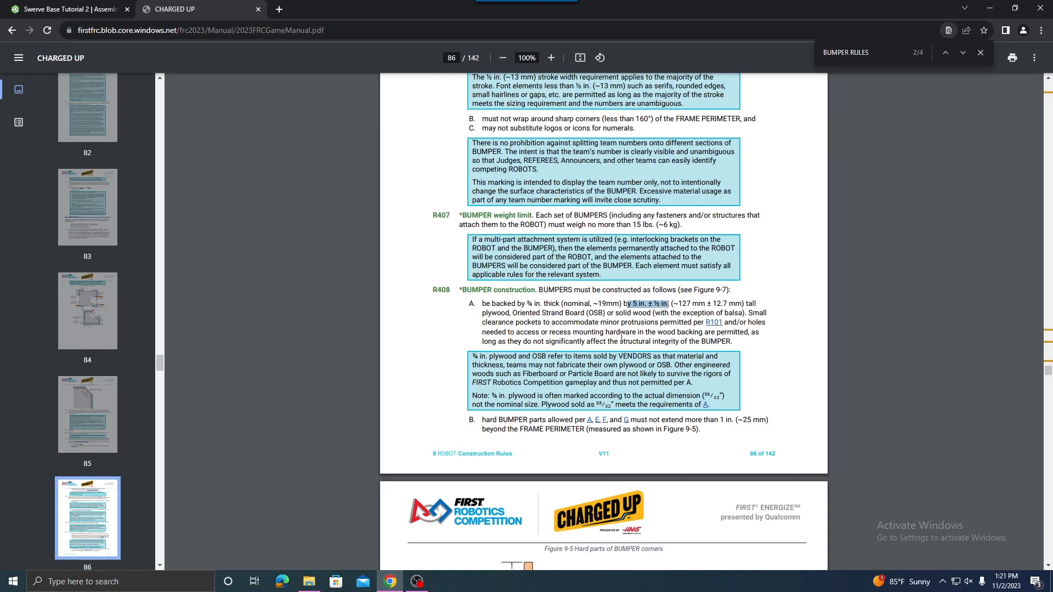
pyautogui.click(642, 307)
pyautogui.moveTo(634, 303); pyautogui.dragTo(645, 303)
pyautogui.scroll(1, 639, 305)
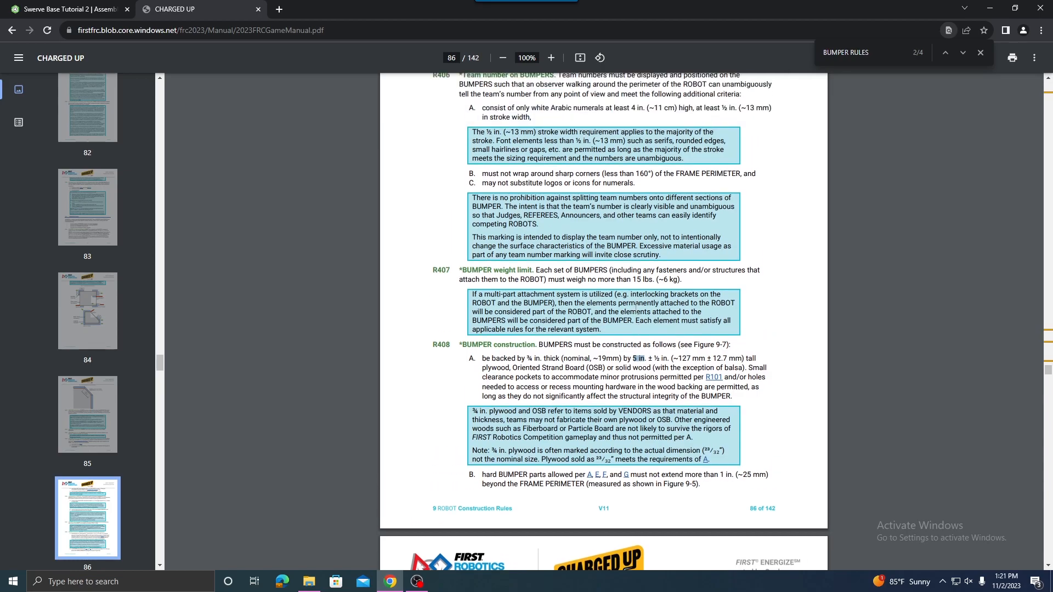
# Review the bumper corner figures and the pool noodle size rule, and return to the R408 wood backing requirements.
pyautogui.scroll(-9, 656, 355)
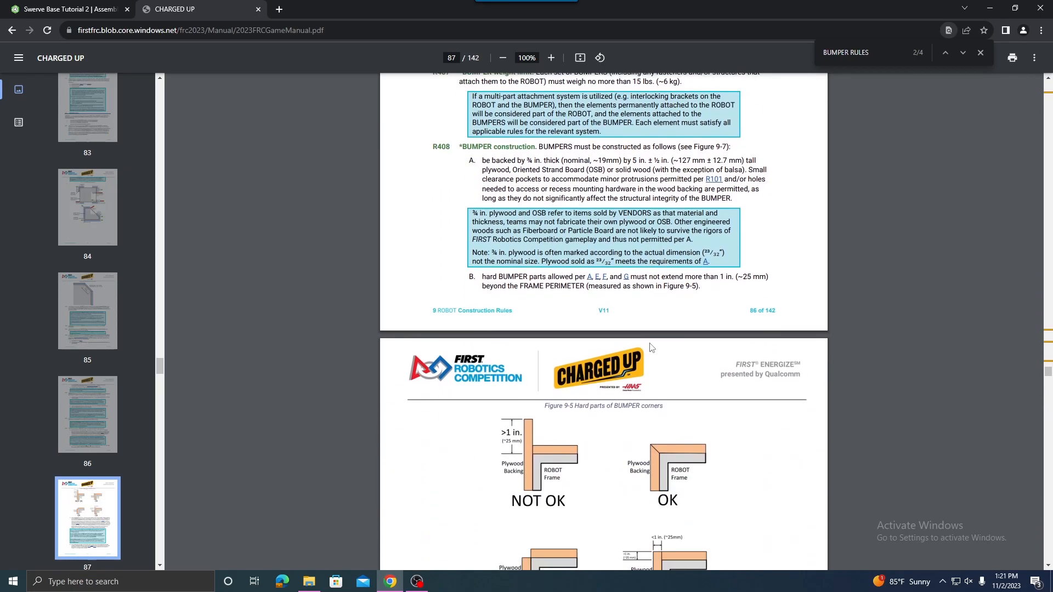
pyautogui.scroll(-5, 652, 344)
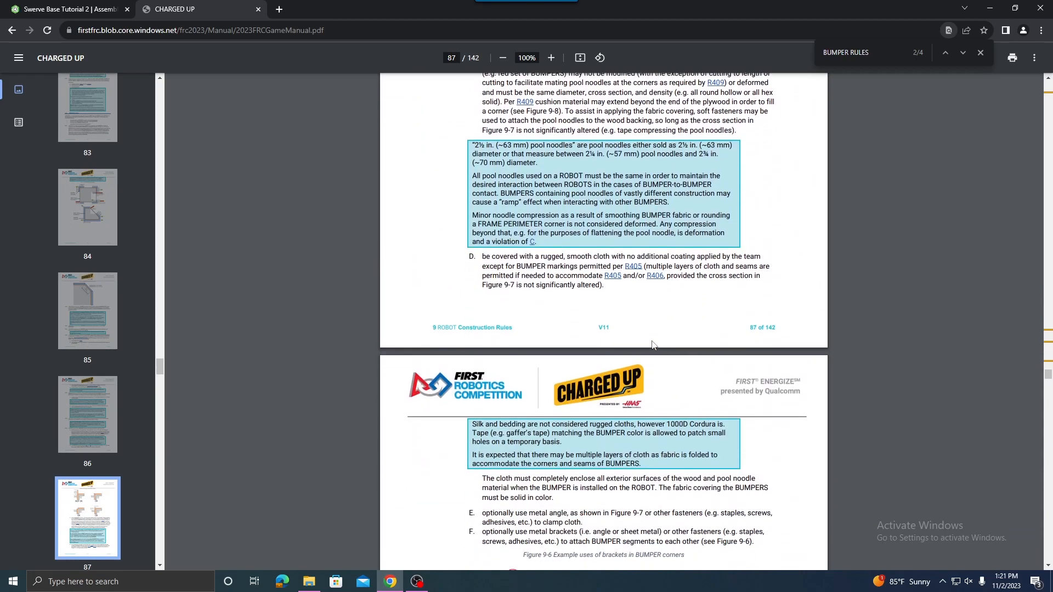
pyautogui.scroll(2, 768, 353)
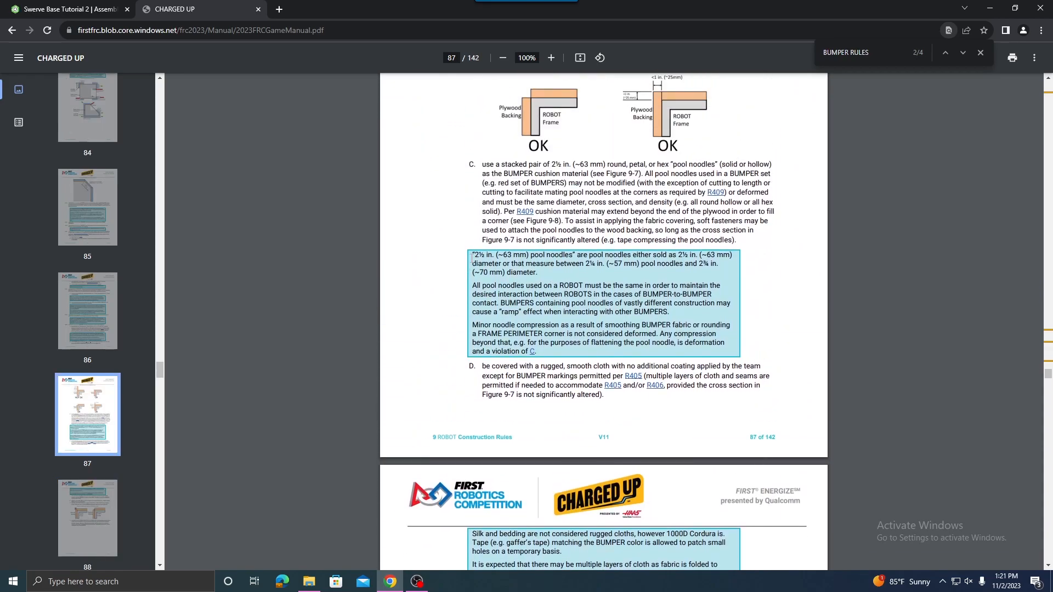
pyautogui.moveTo(494, 255); pyautogui.dragTo(471, 256)
pyautogui.scroll(8, 673, 305)
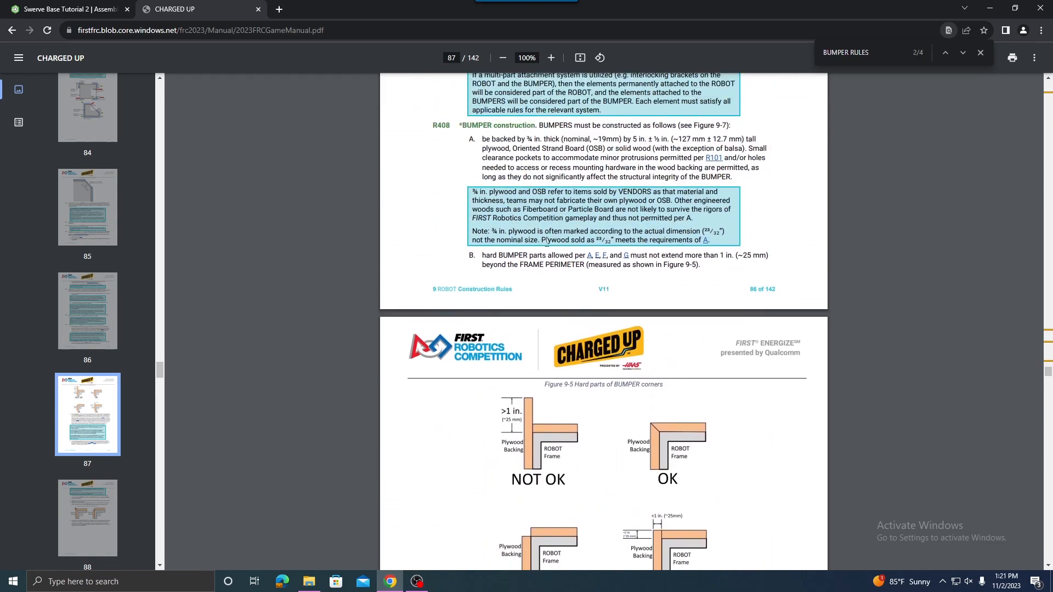
pyautogui.scroll(4, 543, 243)
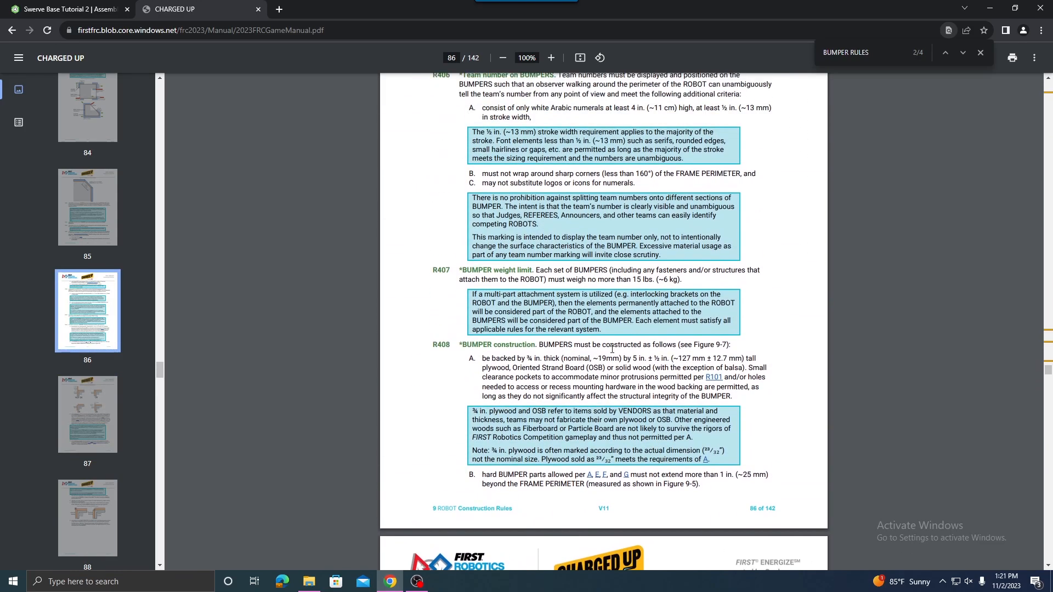
pyautogui.moveTo(554, 345); pyautogui.dragTo(621, 375)
pyautogui.click(620, 374)
# Switch back to the Onshape swerve base assembly and open its variable table.
pyautogui.click(61, 9)
pyautogui.moveTo(656, 219)
pyautogui.mouseDown(button='right')
pyautogui.moveTo(633, 197)
pyautogui.moveTo(651, 228)
pyautogui.moveTo(667, 226)
pyautogui.mouseUp(button='right')
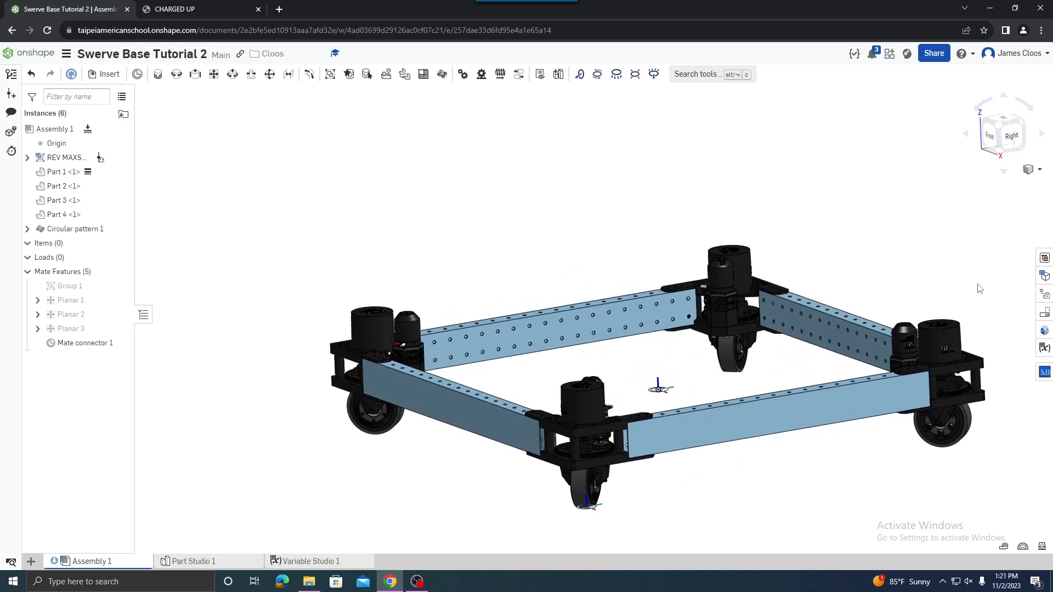
pyautogui.click(1043, 348)
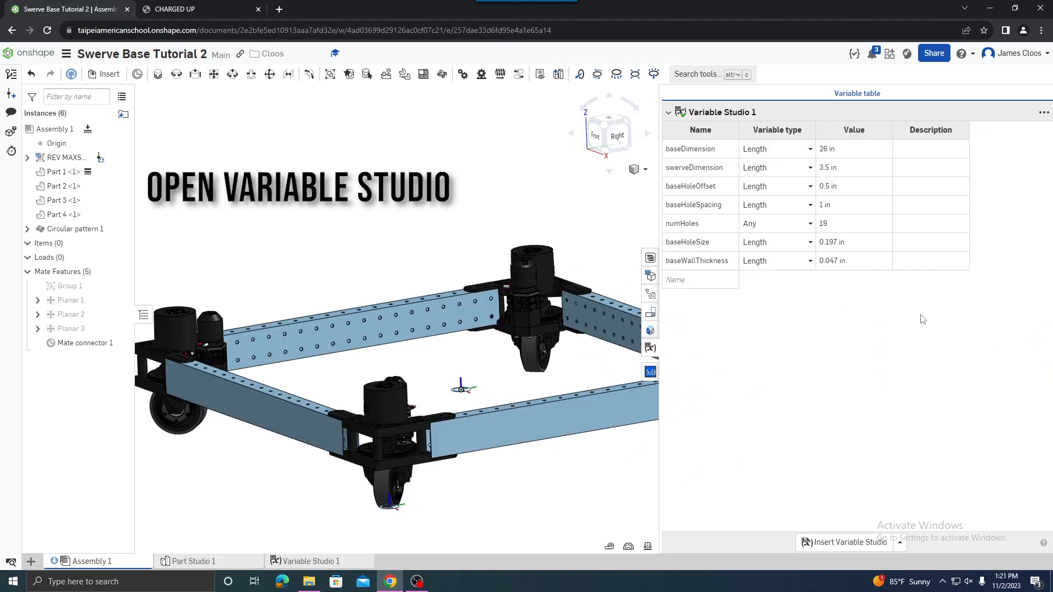
# Add a length variable named bumperWoodHeight to Variable Studio 1.
pyautogui.click(701, 278)
pyautogui.write('BUM')
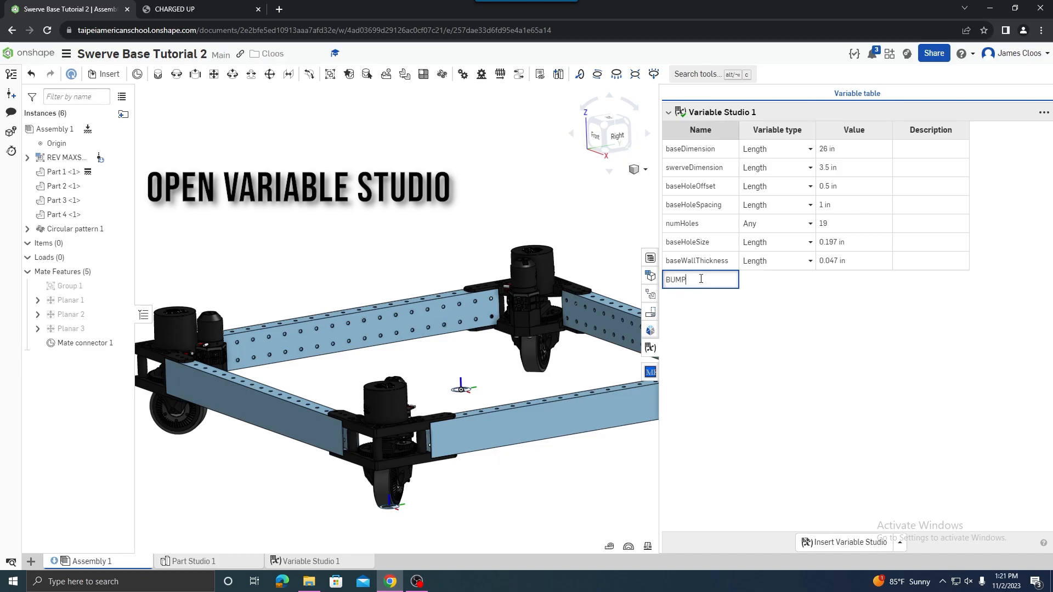
pyautogui.write('P')
pyautogui.press('BackSpace')
pyautogui.press('BackSpace')
pyautogui.press('BackSpace')
pyautogui.write('umperWo')
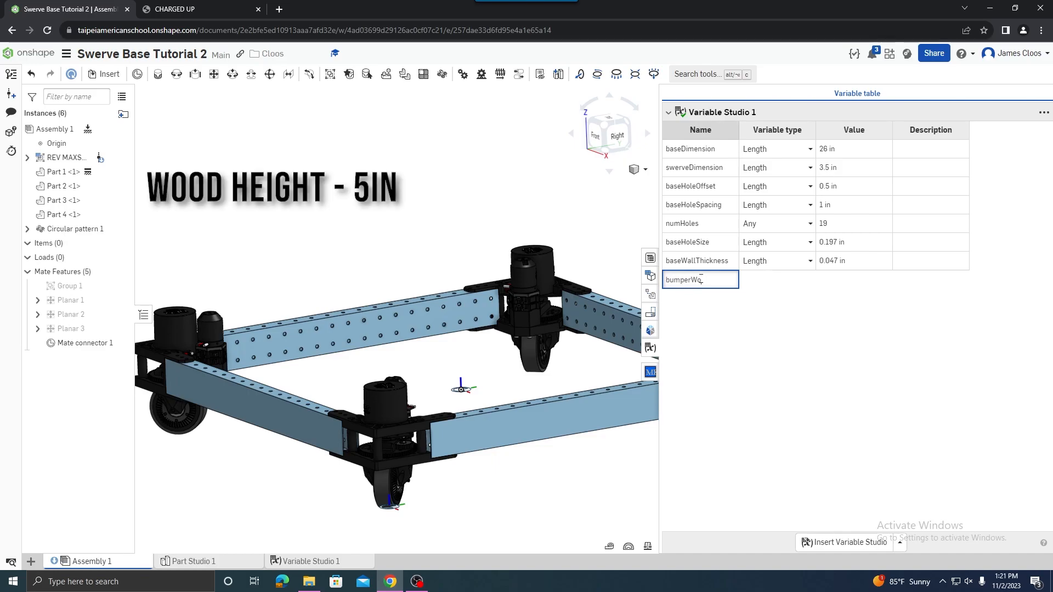
pyautogui.write('odHeight')
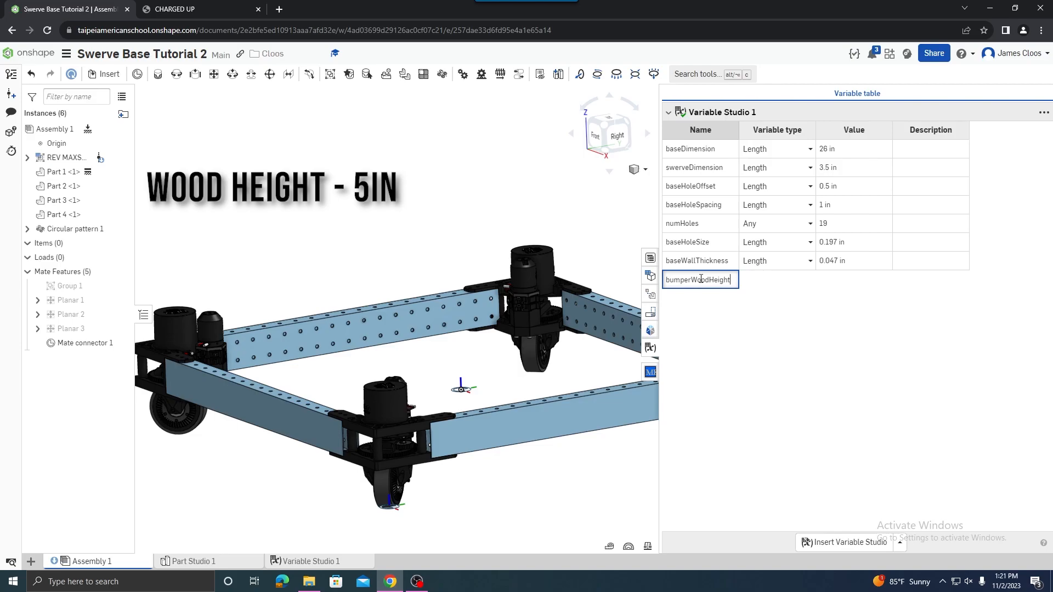
pyautogui.press('Return')
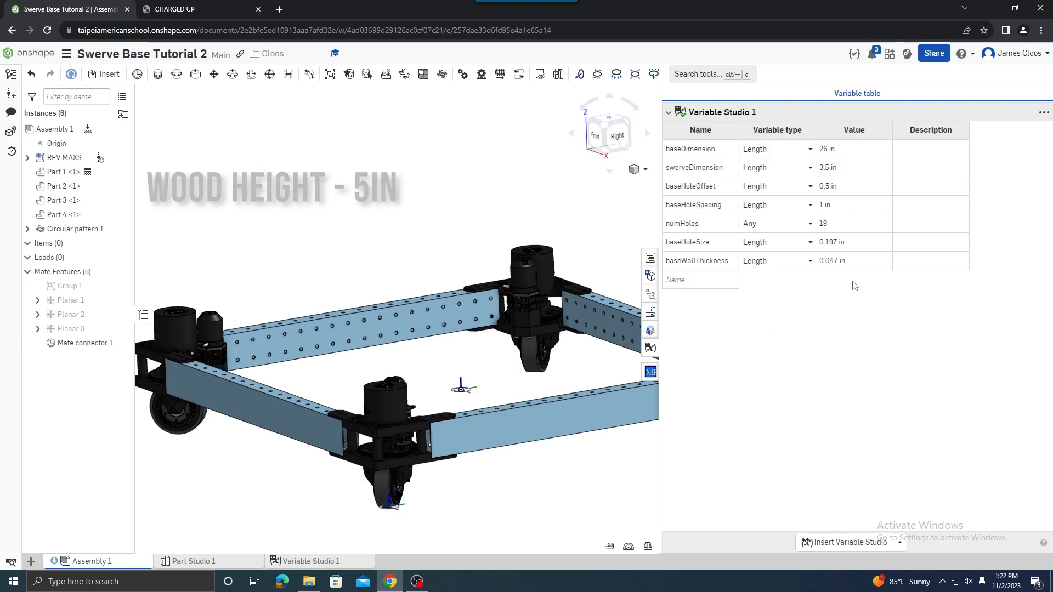
pyautogui.write('bumperWoodHeight')
pyautogui.press('Return')
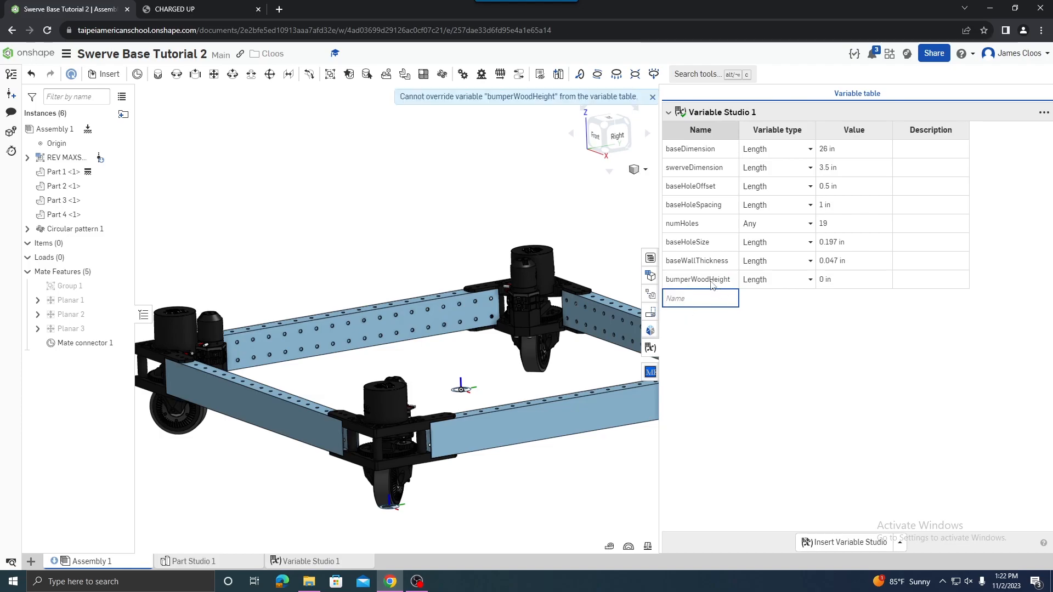
# Set the value of bumperWoodHeight to 5 in.
pyautogui.doubleClick(825, 280)
pyautogui.write('5in')
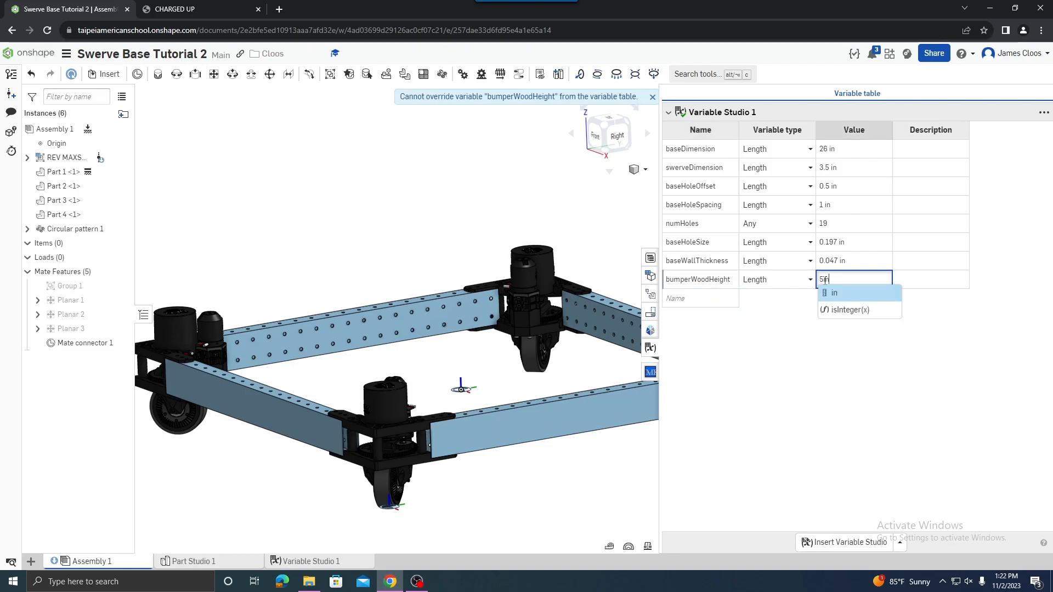
pyautogui.press('Return')
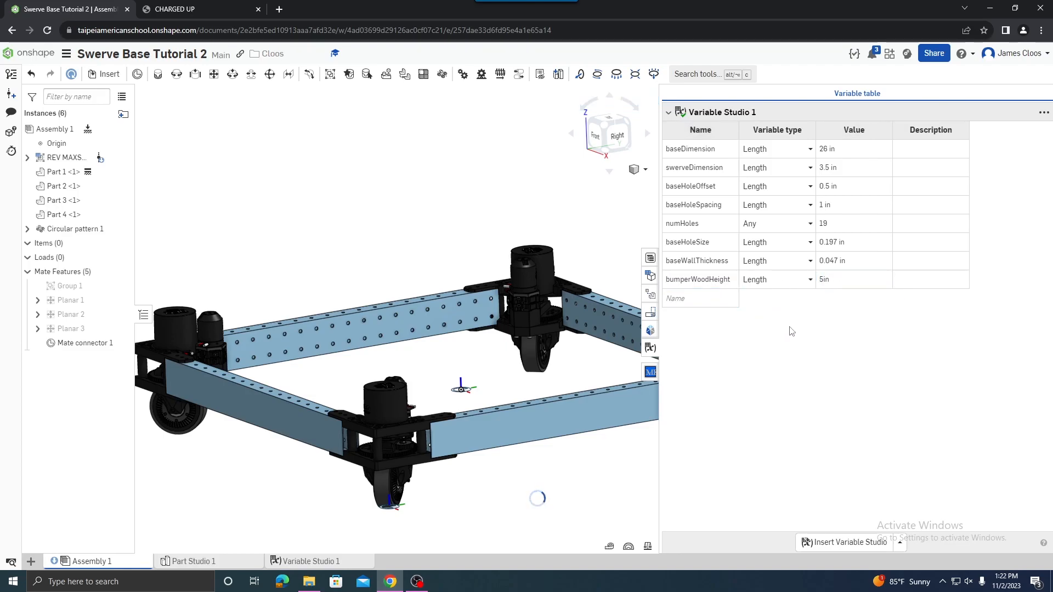
# Add a length variable named bumperWoodThickness with a value of 18 mm.
pyautogui.click(697, 297)
pyautogui.write('bu')
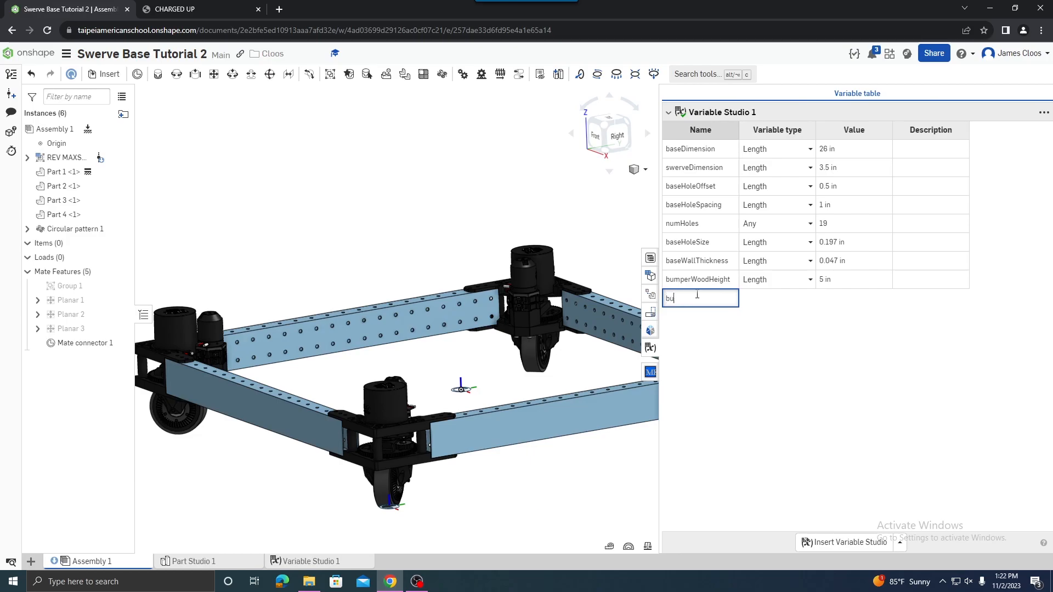
pyautogui.write('mperWoodThickness')
pyautogui.press('Return')
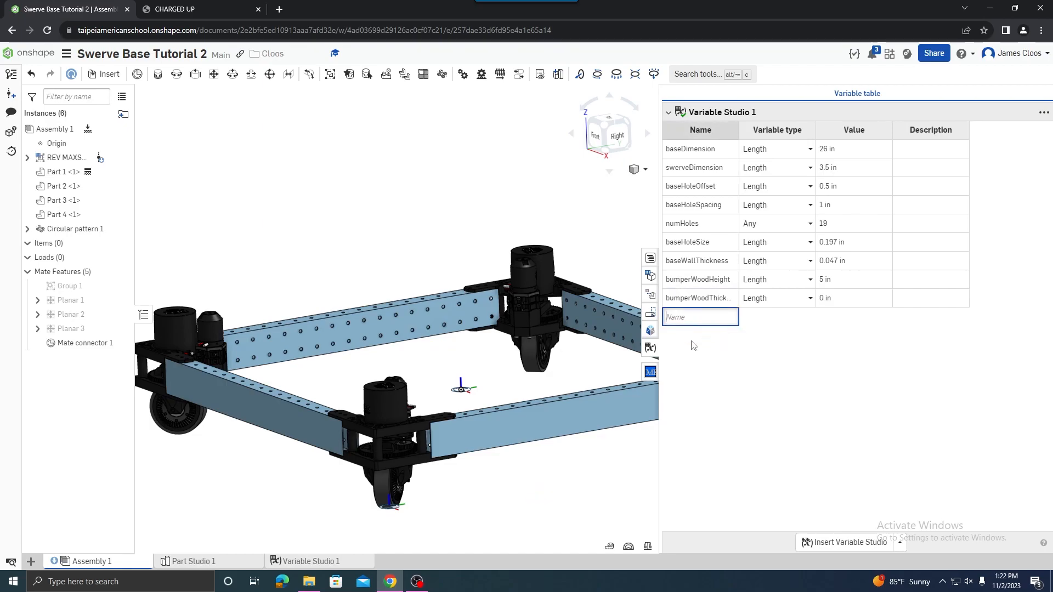
pyautogui.click(832, 296)
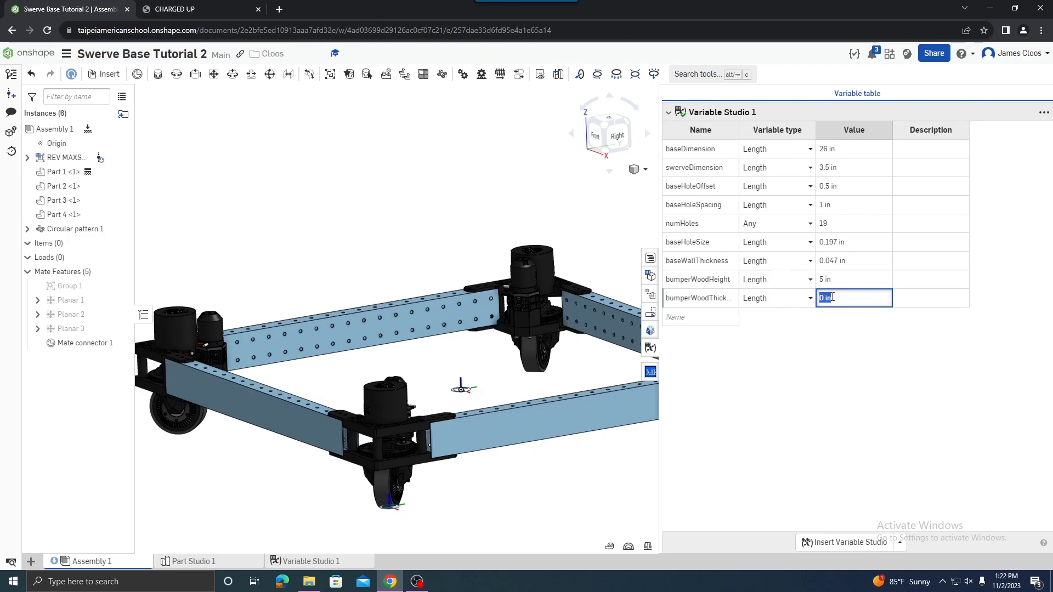
pyautogui.write('18in')
pyautogui.write('mm')
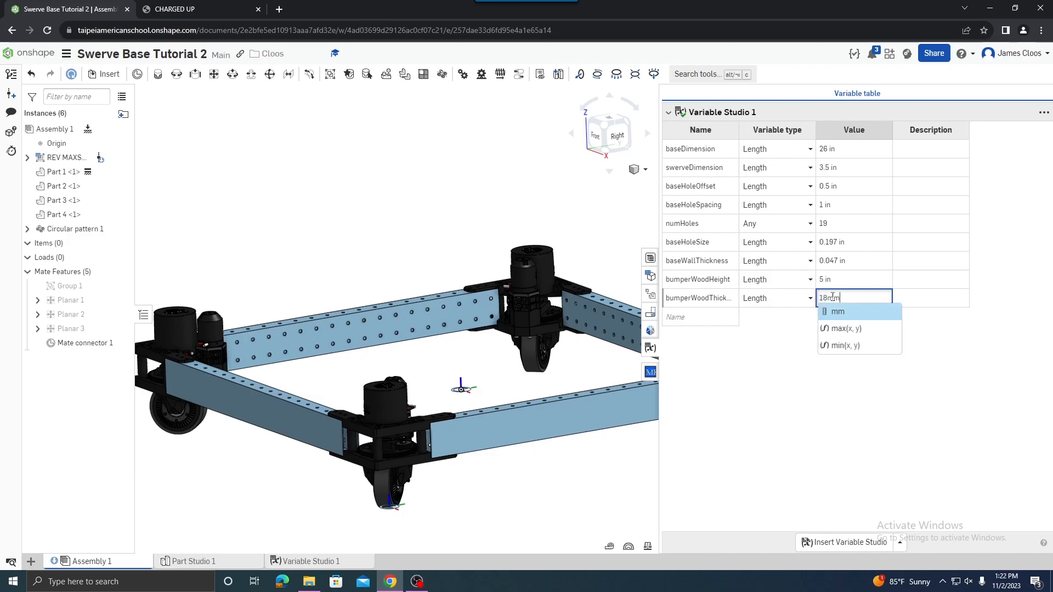
pyautogui.press('Return')
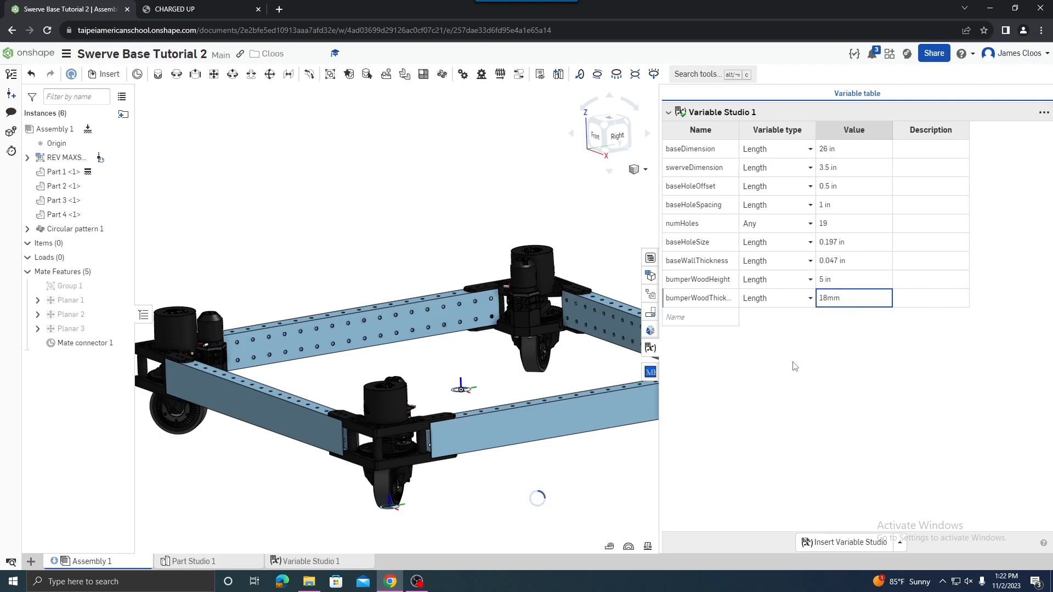
# Add a length variable named bumperFloorOffset with a value of 1.5 in to Variable Studio 1.
pyautogui.click(811, 366)
pyautogui.click(693, 316)
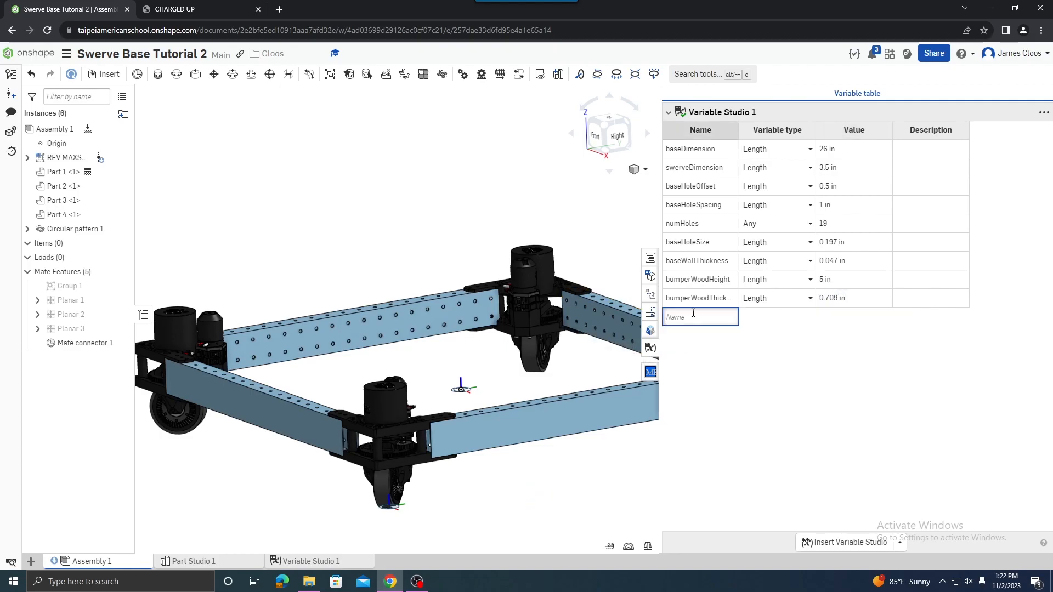
pyautogui.moveTo(344, 446); pyautogui.dragTo(316, 448, button='right')
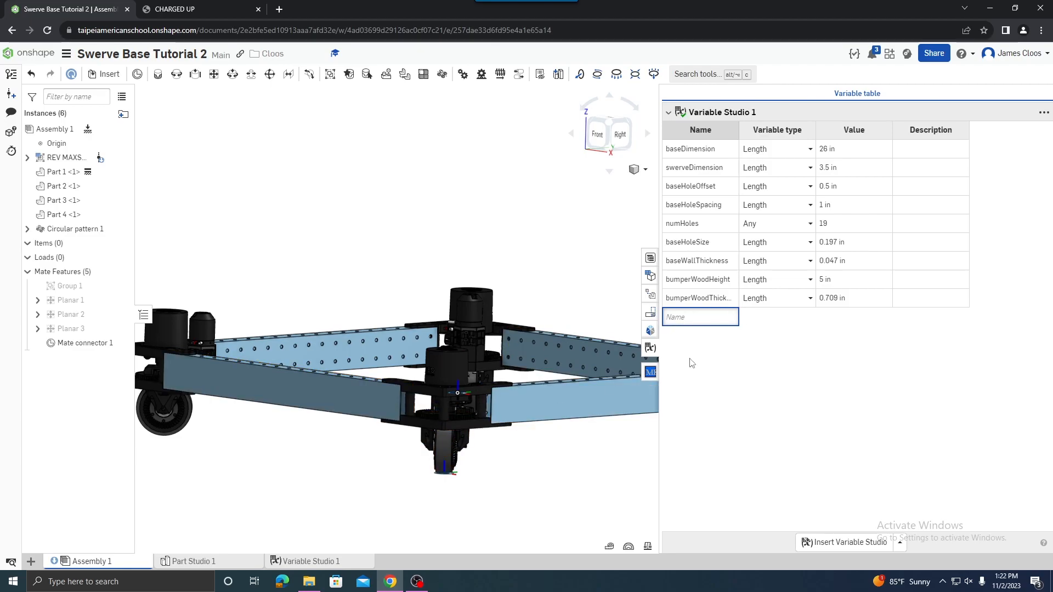
pyautogui.write('bumperFloorOffset')
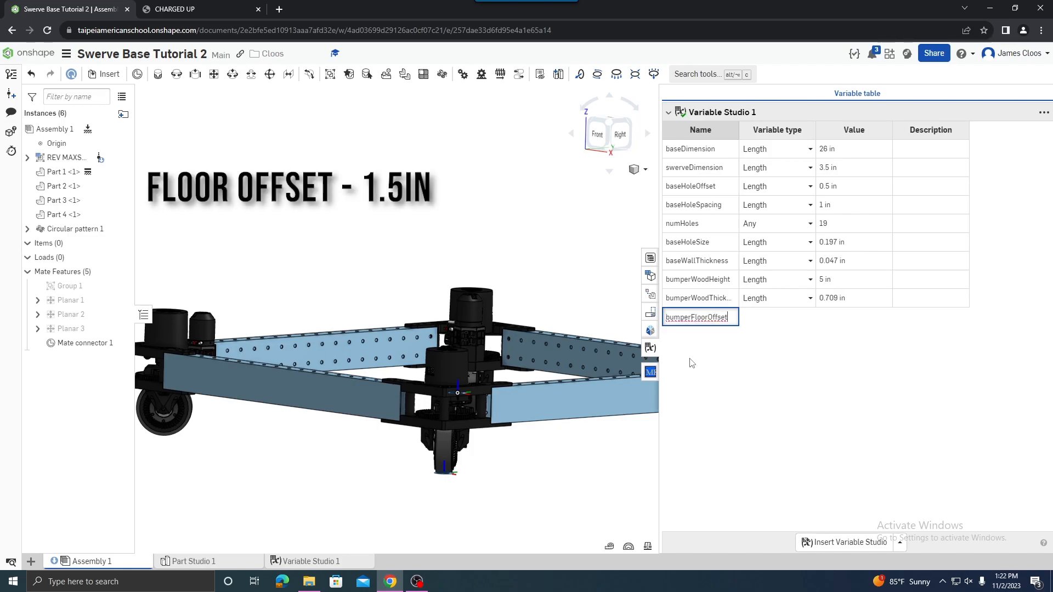
pyautogui.press('Return')
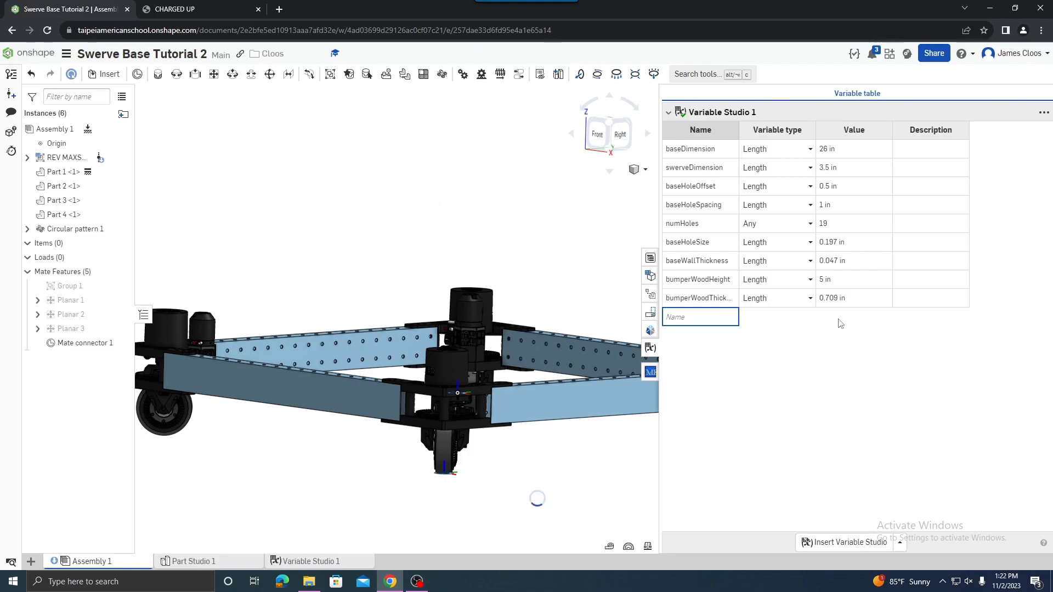
pyautogui.click(856, 317)
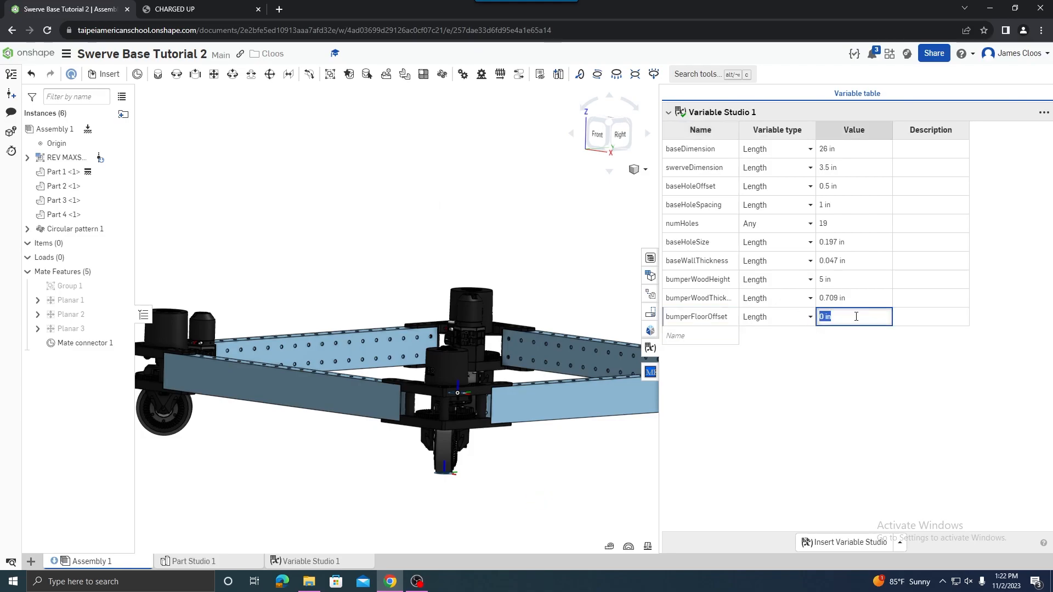
pyautogui.write('1.5')
pyautogui.press('Return')
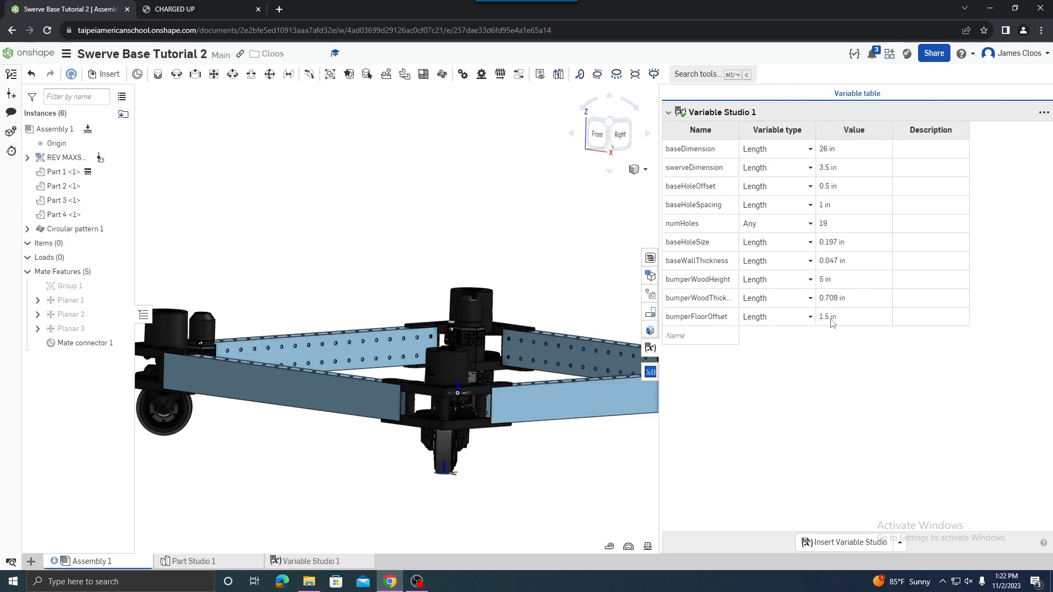
# Examine the frame perimeter from above, focusing on the outer edge of a side rail.
pyautogui.click(728, 336)
pyautogui.moveTo(434, 240); pyautogui.dragTo(427, 279, button='right')
pyautogui.click(610, 125)
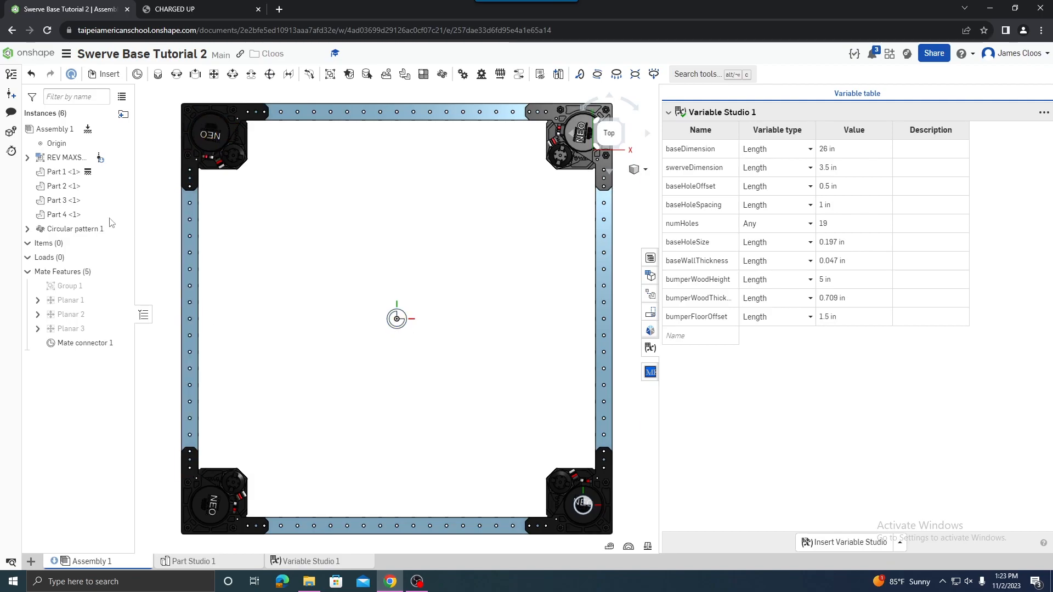
pyautogui.scroll(-2, 380, 156)
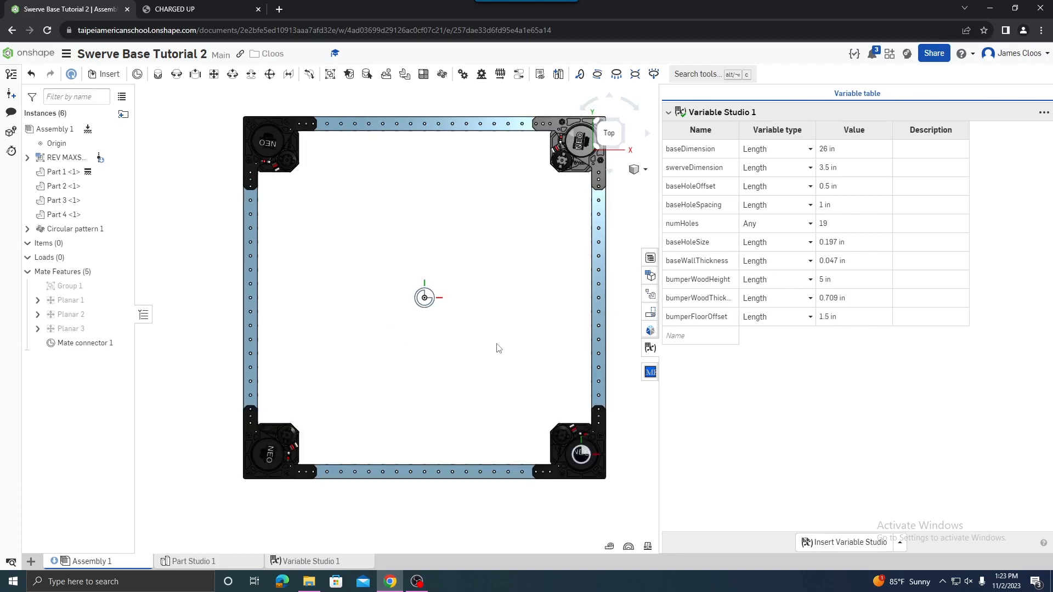
pyautogui.scroll(6, 231, 286)
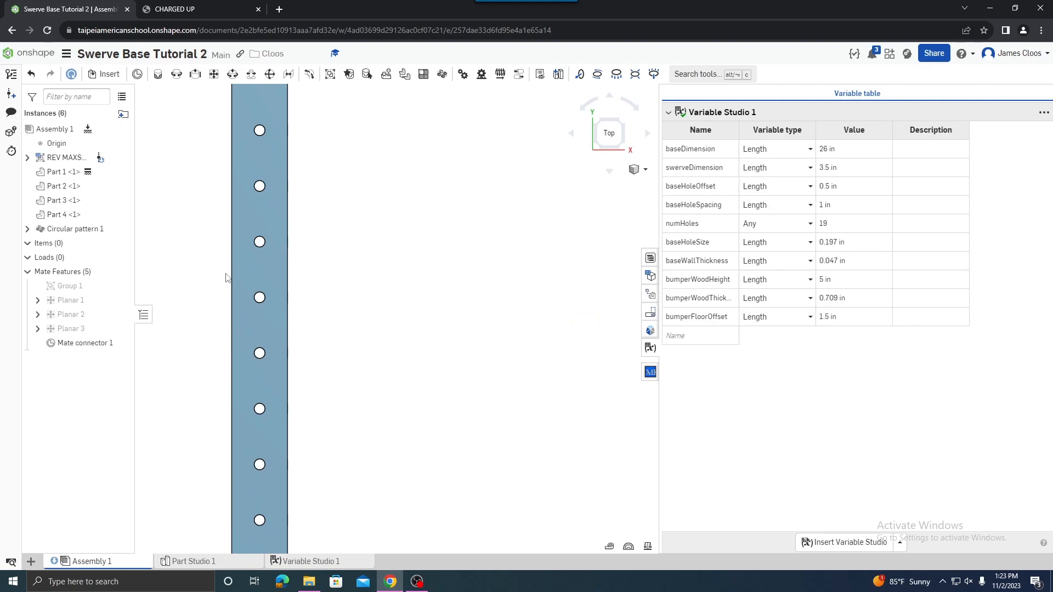
pyautogui.click(231, 280)
pyautogui.click(224, 282)
pyautogui.scroll(-6, 220, 200)
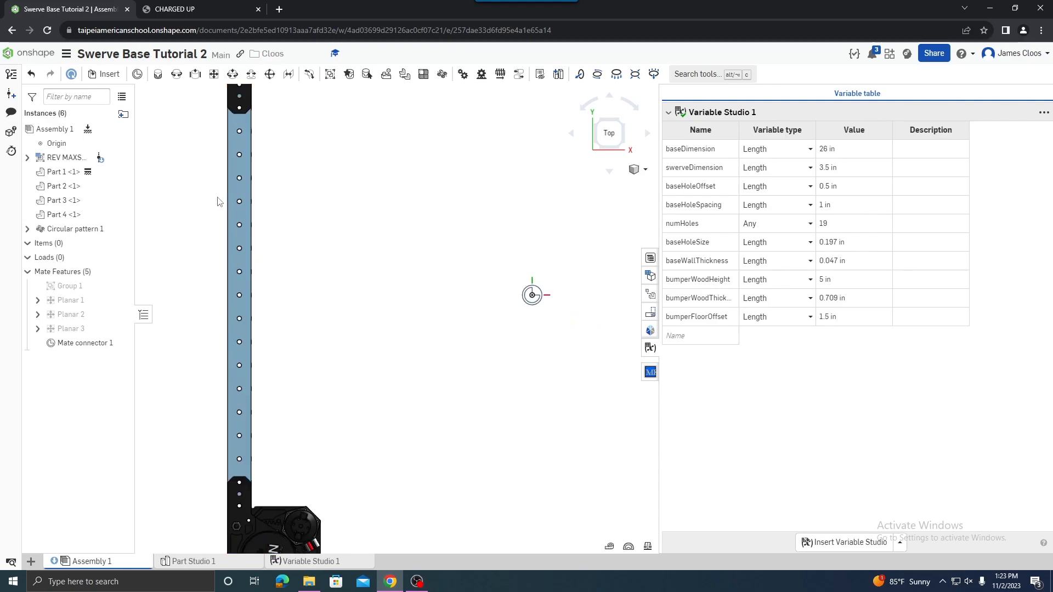
# Add a length variable named bumperFrameOffset with a value of 1/8 in.
pyautogui.click(699, 334)
pyautogui.write('bumper')
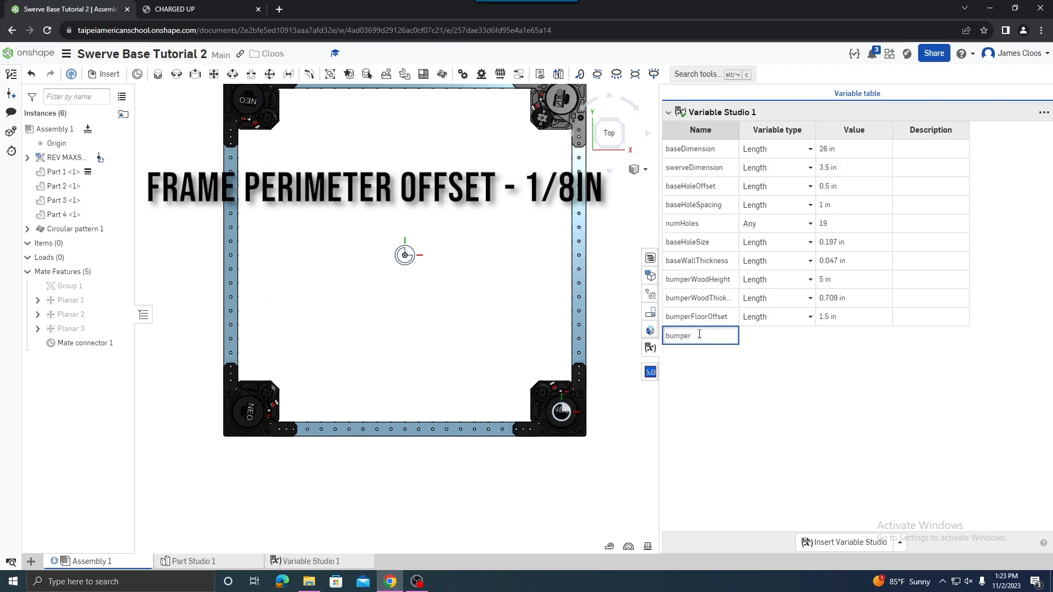
pyautogui.write('FrameOff')
pyautogui.hotkey('ctrl', 'a')
pyautogui.press('BackSpace')
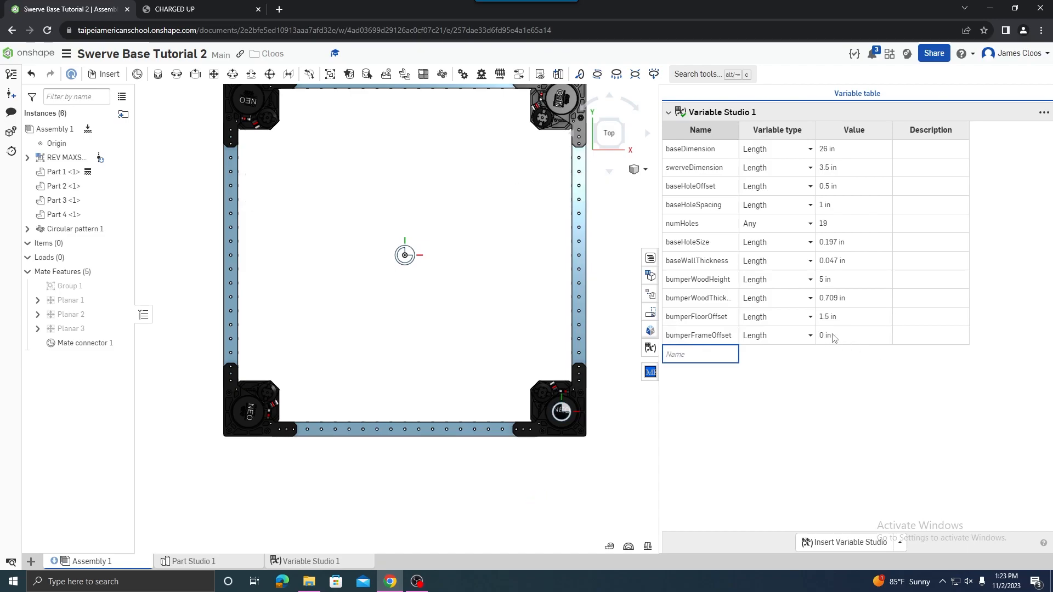
pyautogui.click(833, 336)
pyautogui.write('1/8')
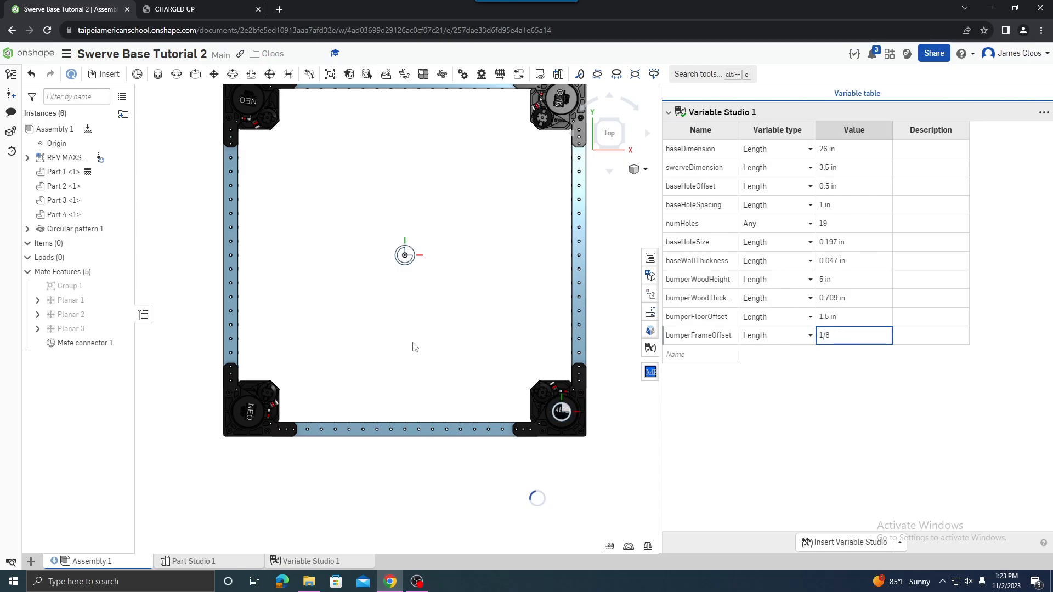
# Examine the height of the frame rails and swerve modules above the floor from several angles.
pyautogui.scroll(-3, 458, 365)
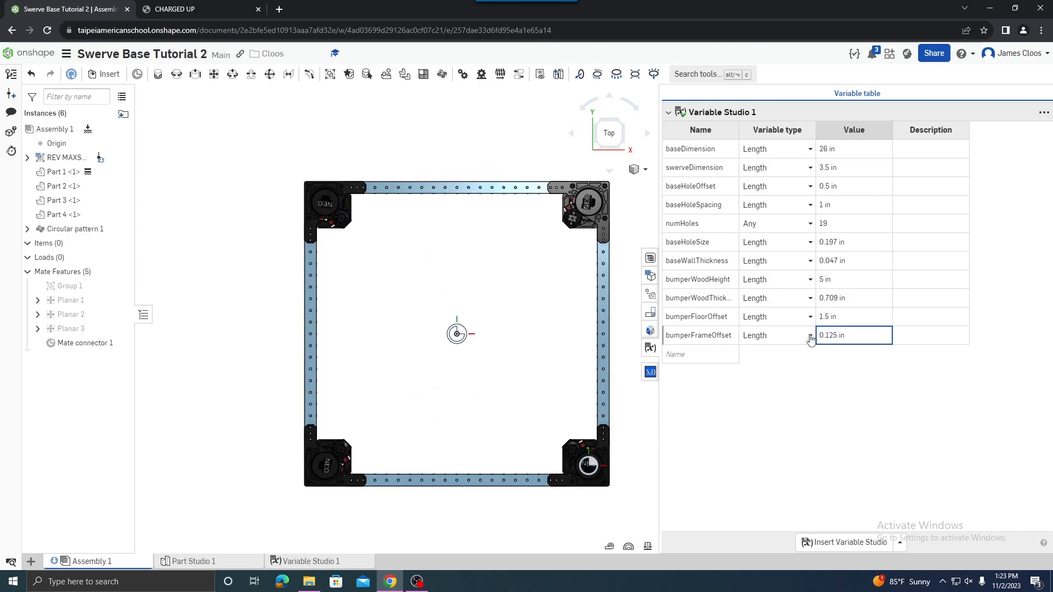
pyautogui.scroll(-4, 438, 405)
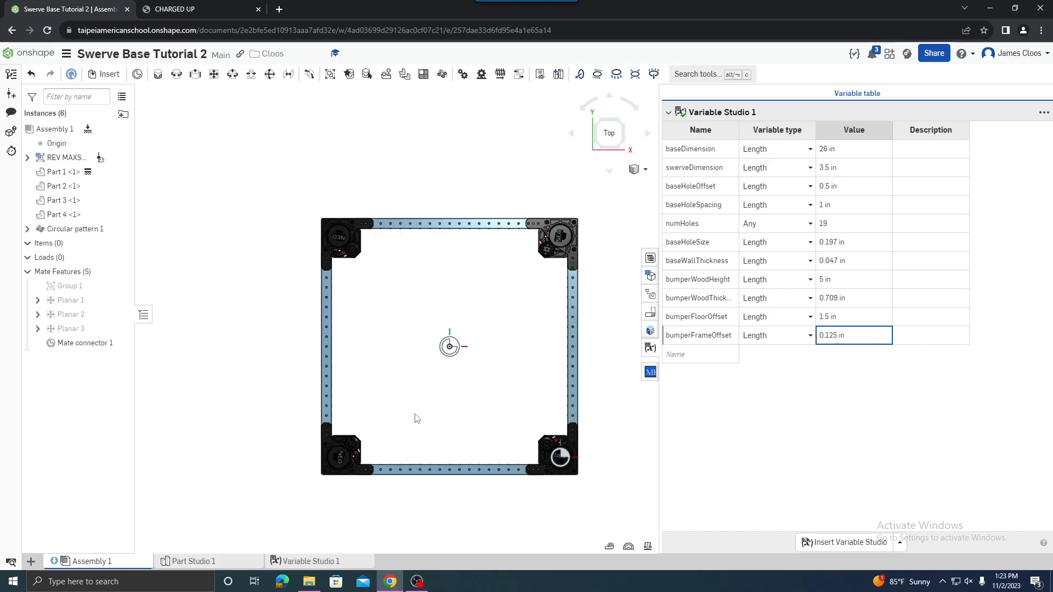
pyautogui.moveTo(509, 406); pyautogui.dragTo(502, 373, button='right')
pyautogui.scroll(5, 493, 367)
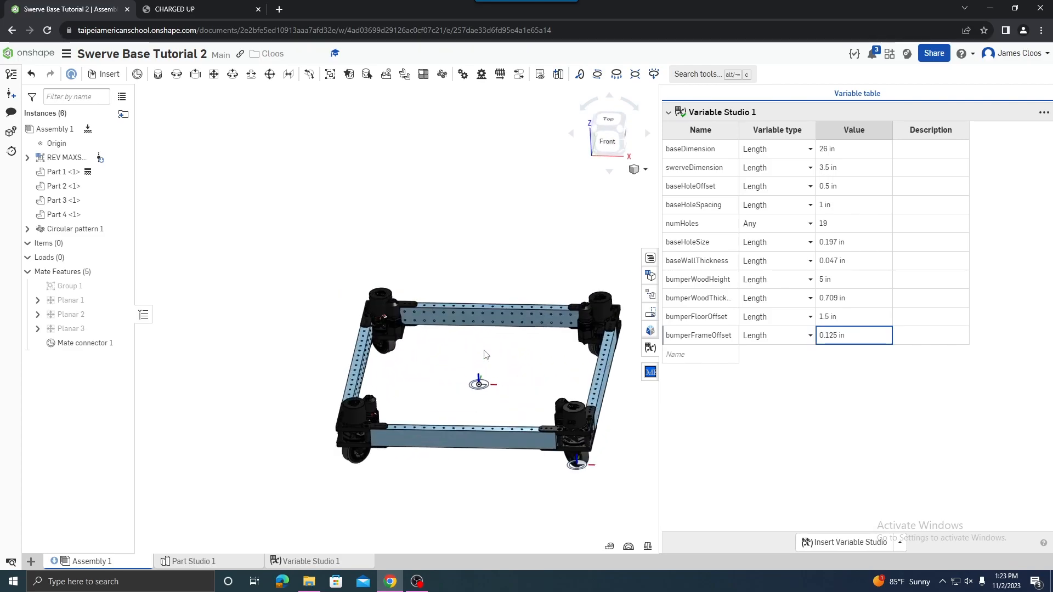
pyautogui.scroll(-2, 394, 435)
pyautogui.moveTo(393, 435); pyautogui.dragTo(404, 409, button='right')
pyautogui.scroll(5, 593, 409)
pyautogui.scroll(-5, 573, 405)
pyautogui.scroll(6, 626, 422)
pyautogui.scroll(-8, 542, 416)
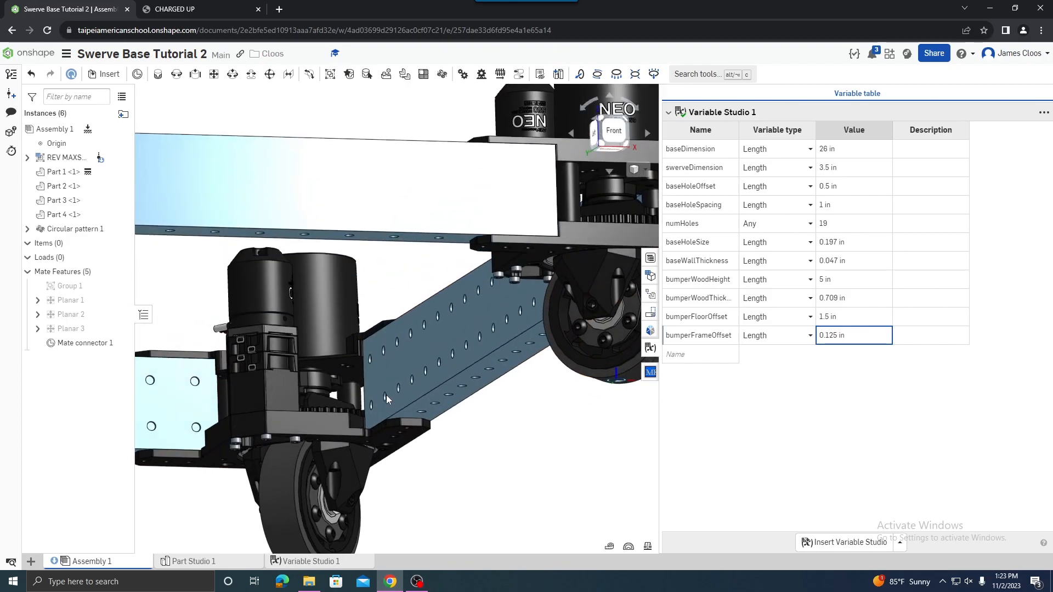
pyautogui.scroll(-4, 418, 459)
pyautogui.scroll(5, 264, 447)
pyautogui.moveTo(367, 444); pyautogui.dragTo(351, 447, button='right')
pyautogui.scroll(-1, 351, 447)
pyautogui.scroll(-1, 255, 470)
pyautogui.moveTo(259, 472); pyautogui.dragTo(270, 472, button='right')
pyautogui.scroll(2, 371, 442)
pyautogui.moveTo(371, 442); pyautogui.dragTo(423, 470, button='right')
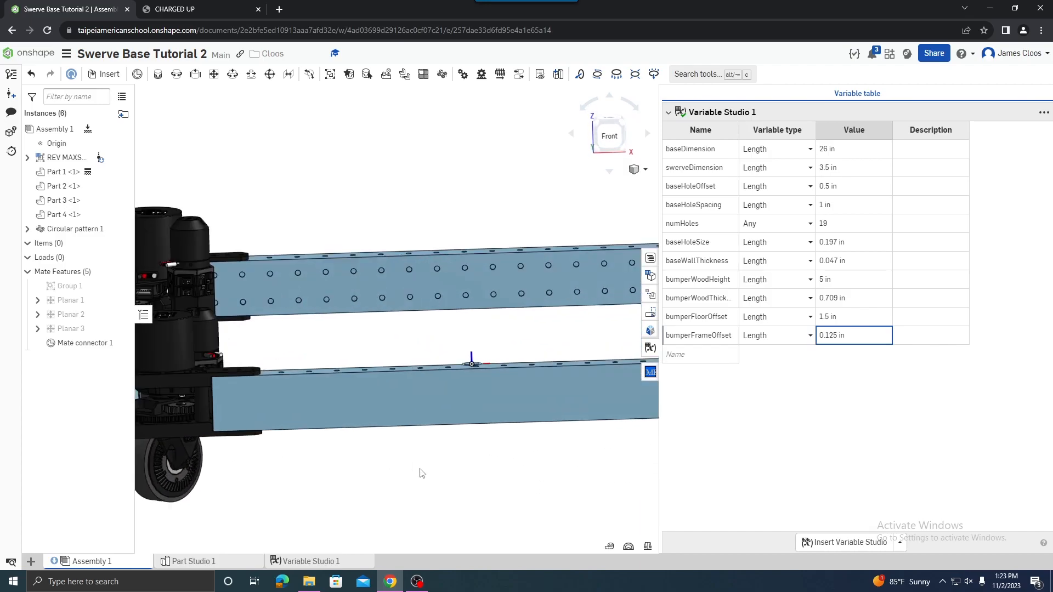
pyautogui.scroll(-3, 426, 439)
pyautogui.scroll(5, 573, 443)
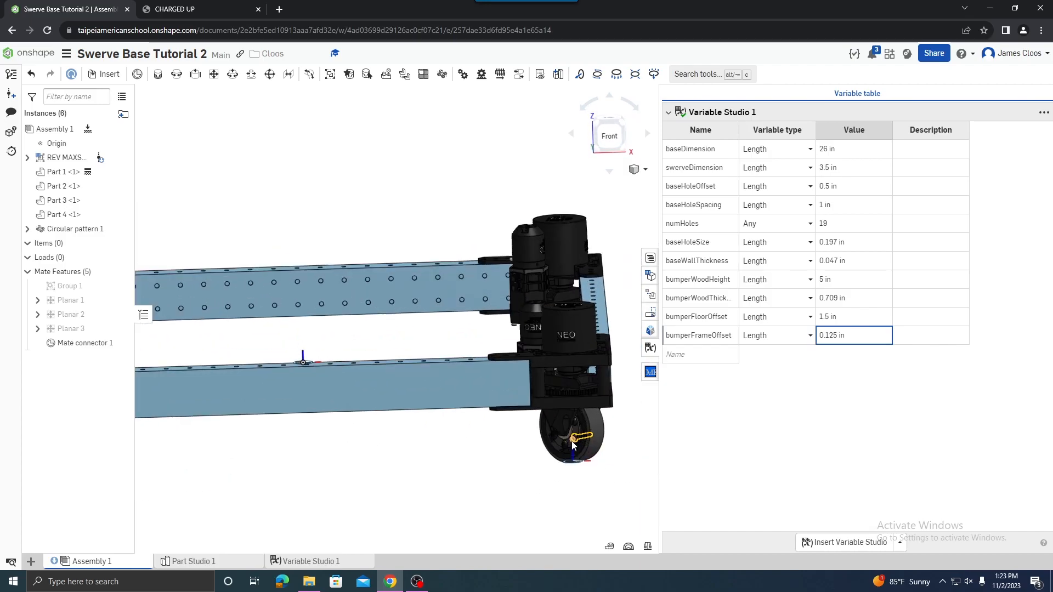
# Inspect the wheel contact mate connector beneath the front corner swerve wheel.
pyautogui.moveTo(587, 441); pyautogui.dragTo(593, 445, button='right')
pyautogui.scroll(4, 594, 446)
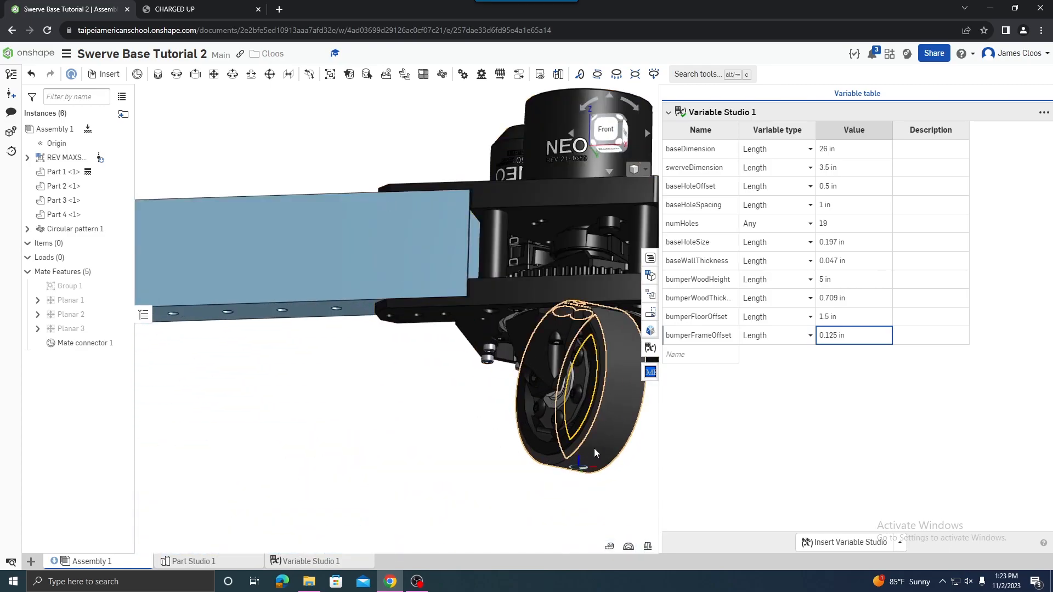
pyautogui.click(592, 446)
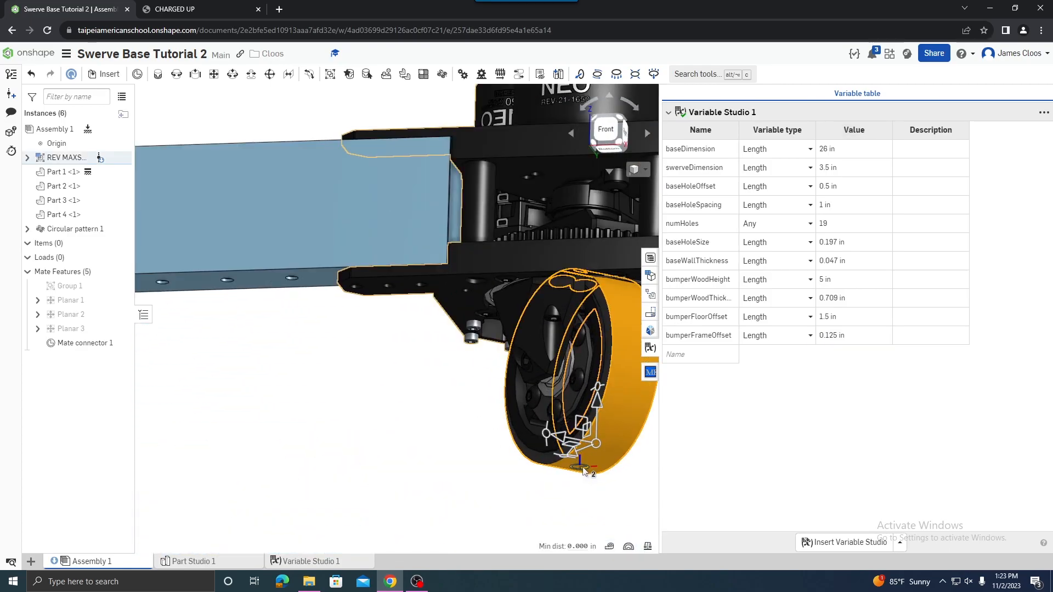
pyautogui.click(549, 484)
pyautogui.scroll(-2, 583, 484)
pyautogui.moveTo(584, 485); pyautogui.dragTo(582, 417, button='right')
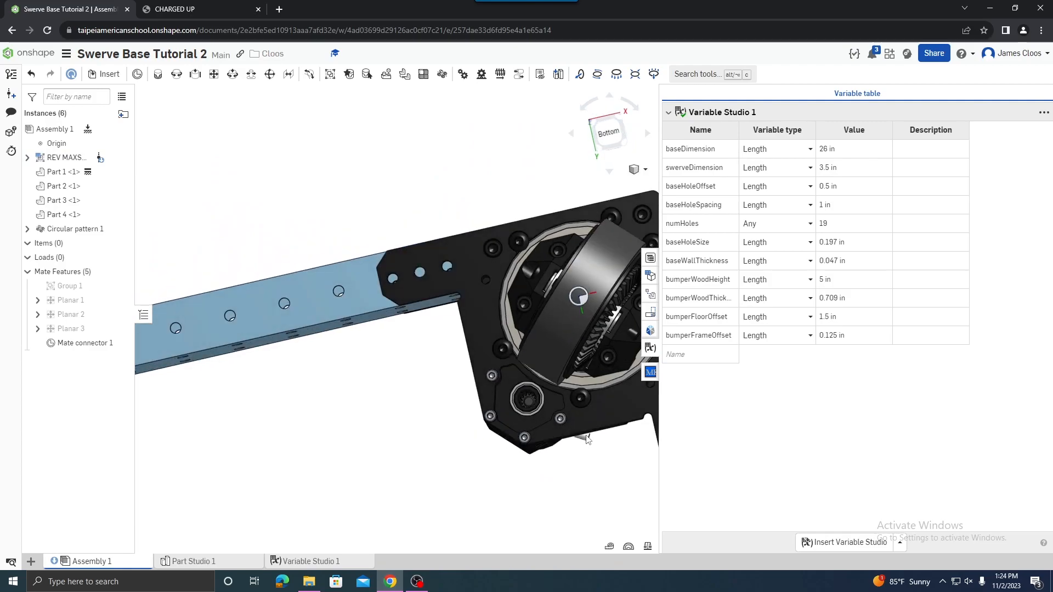
pyautogui.moveTo(584, 299); pyautogui.dragTo(537, 371, button='right')
pyautogui.scroll(-5, 494, 378)
pyautogui.moveTo(466, 382); pyautogui.dragTo(442, 401, button='right')
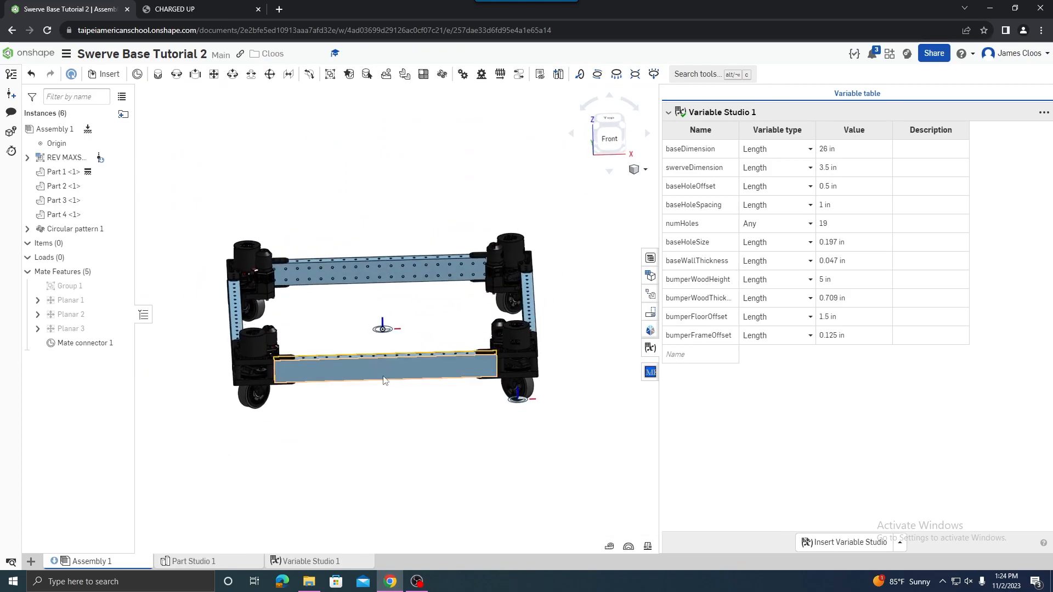
# Create a Part Studio in context of the assembly, using the front corner module's Wheel Contact mate connector as its origin.
pyautogui.scroll(1, 366, 398)
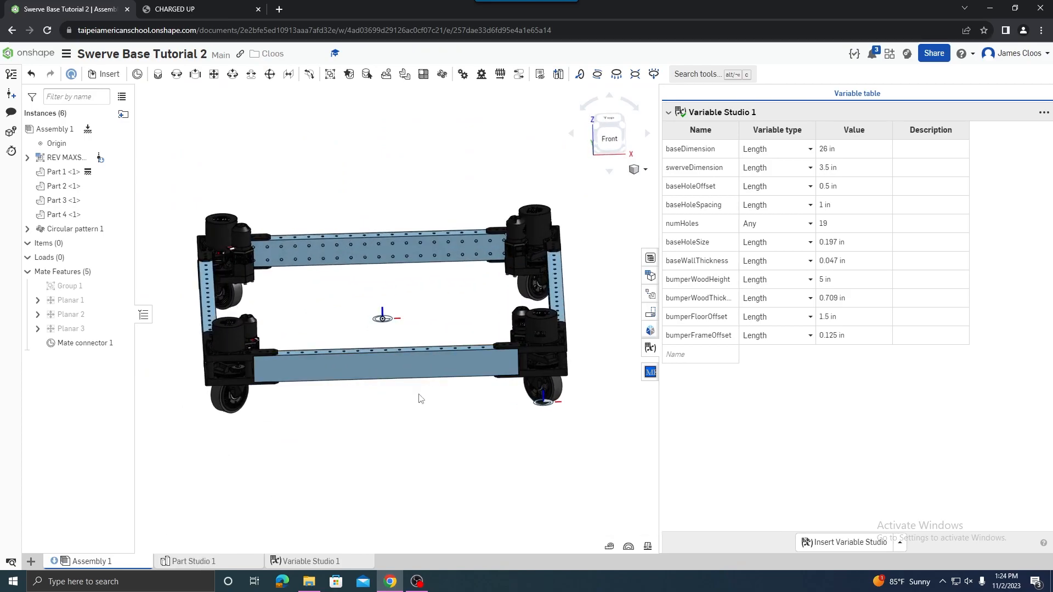
pyautogui.scroll(6, 528, 408)
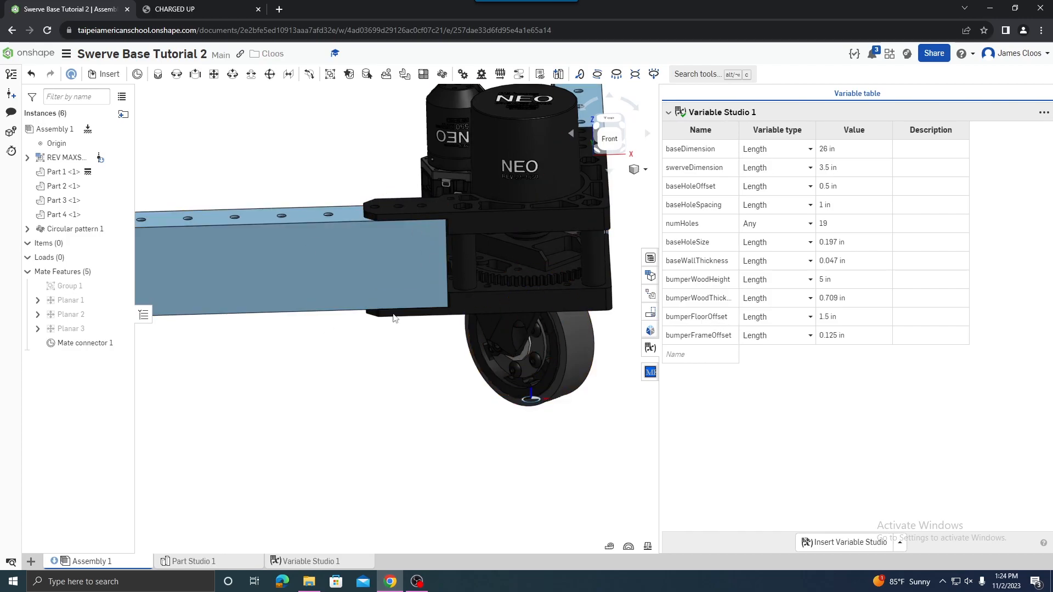
pyautogui.rightClick(533, 403)
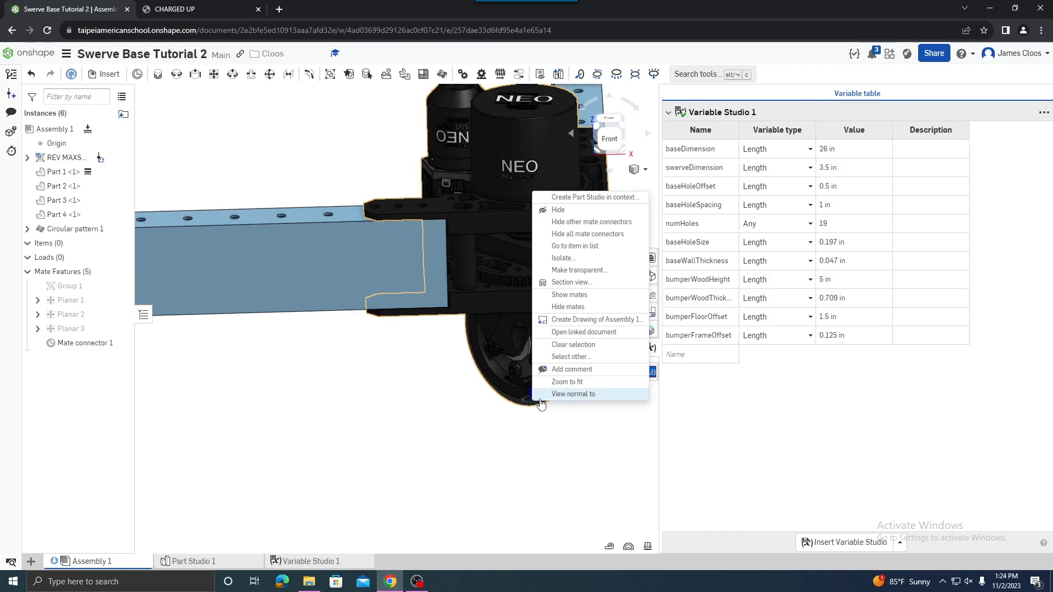
pyautogui.click(584, 198)
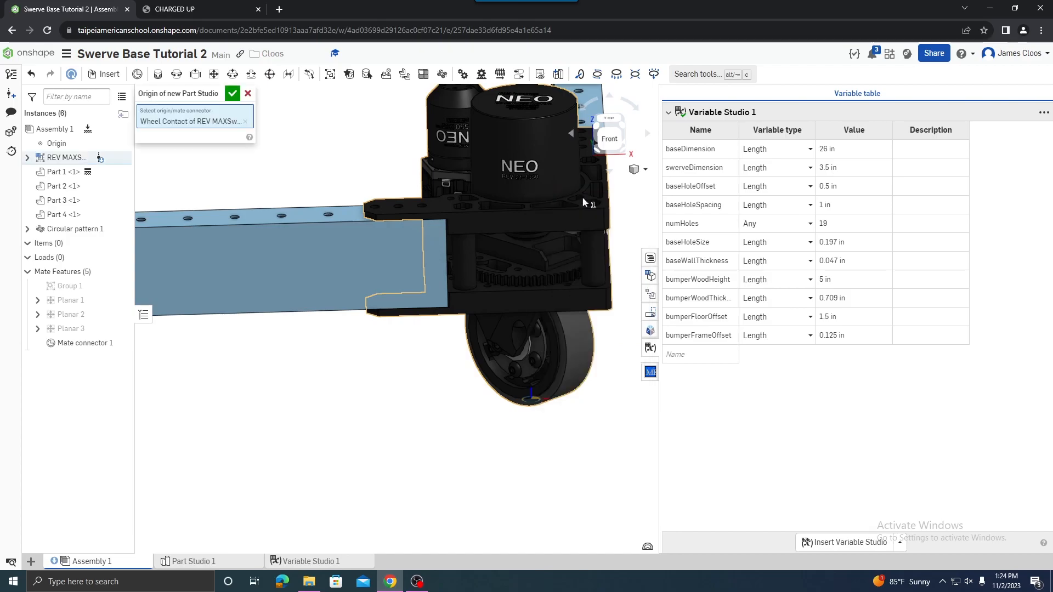
pyautogui.click(232, 95)
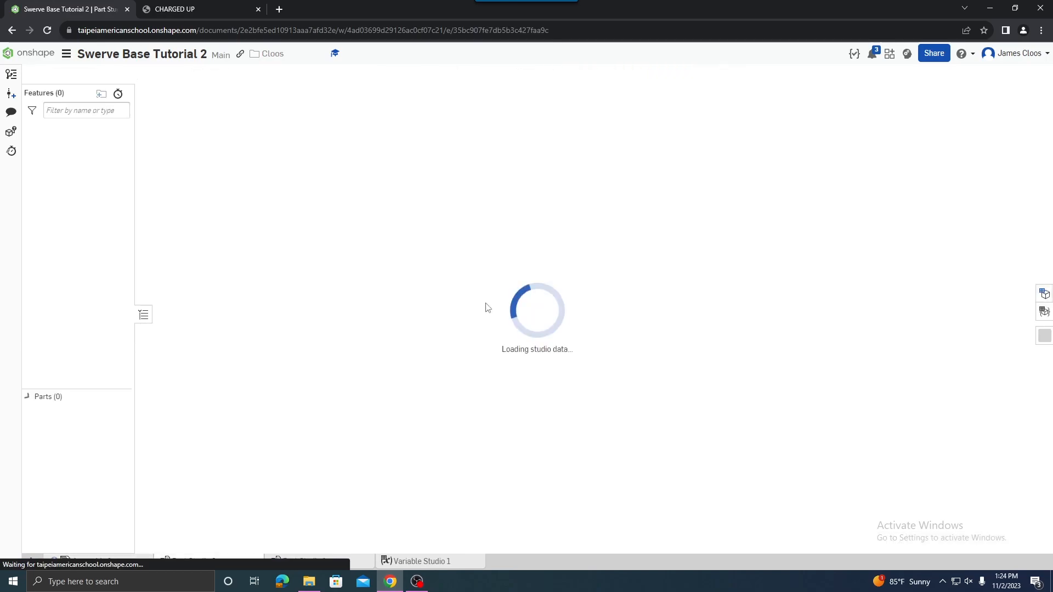
# Rename the new Part Studio 2 as Bumpers.
pyautogui.scroll(-8, 473, 336)
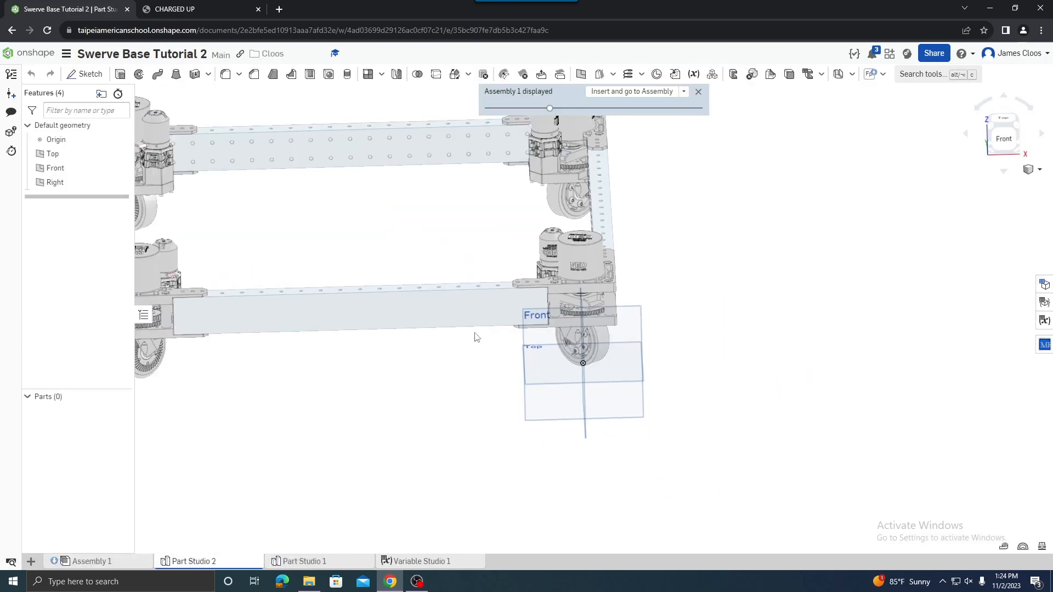
pyautogui.moveTo(426, 287); pyautogui.dragTo(416, 300, button='right')
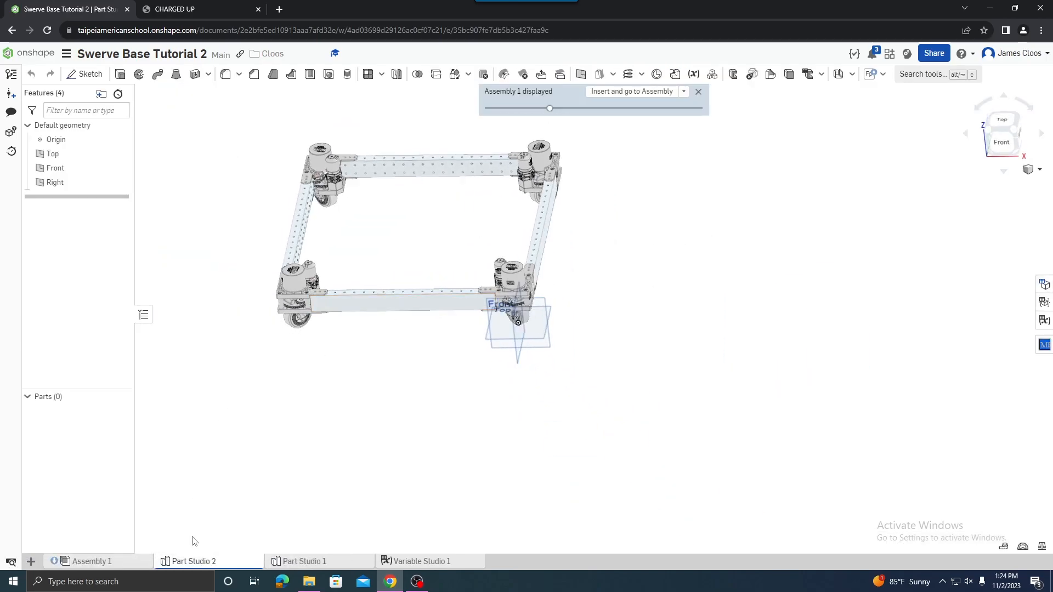
pyautogui.rightClick(203, 565)
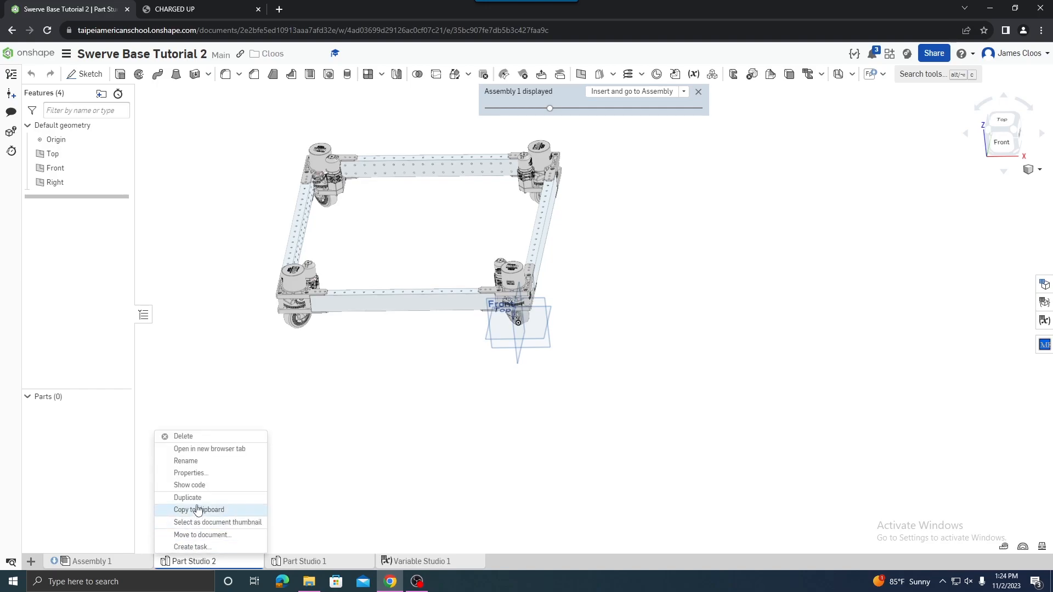
pyautogui.click(190, 462)
pyautogui.write('Bumpers')
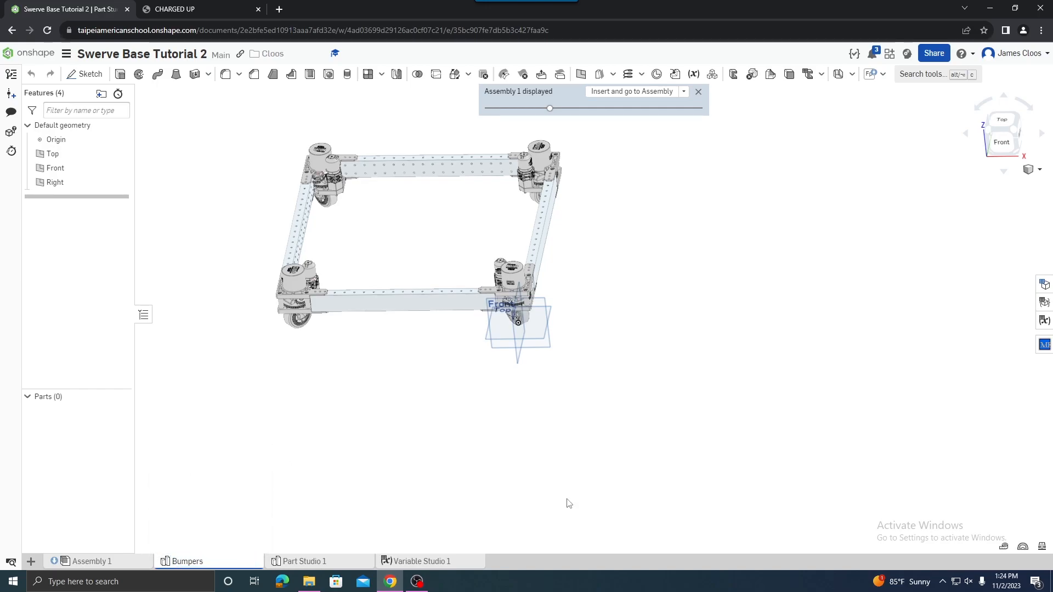
pyautogui.moveTo(432, 218); pyautogui.dragTo(388, 206, button='right')
pyautogui.scroll(-1, 387, 207)
pyautogui.hotkey('shift', '5')
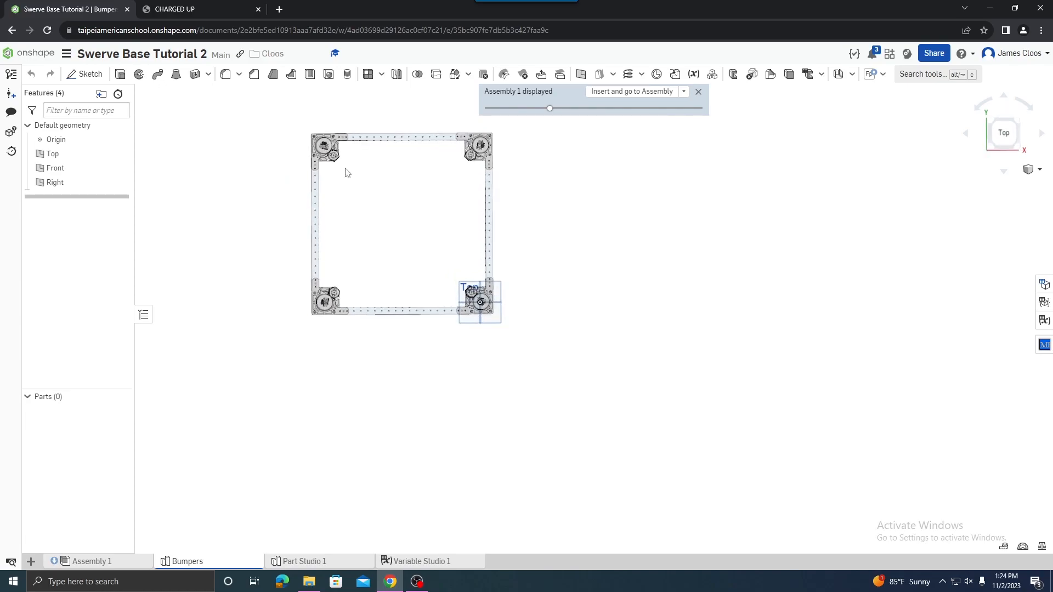
pyautogui.moveTo(518, 338); pyautogui.dragTo(262, 311, button='right')
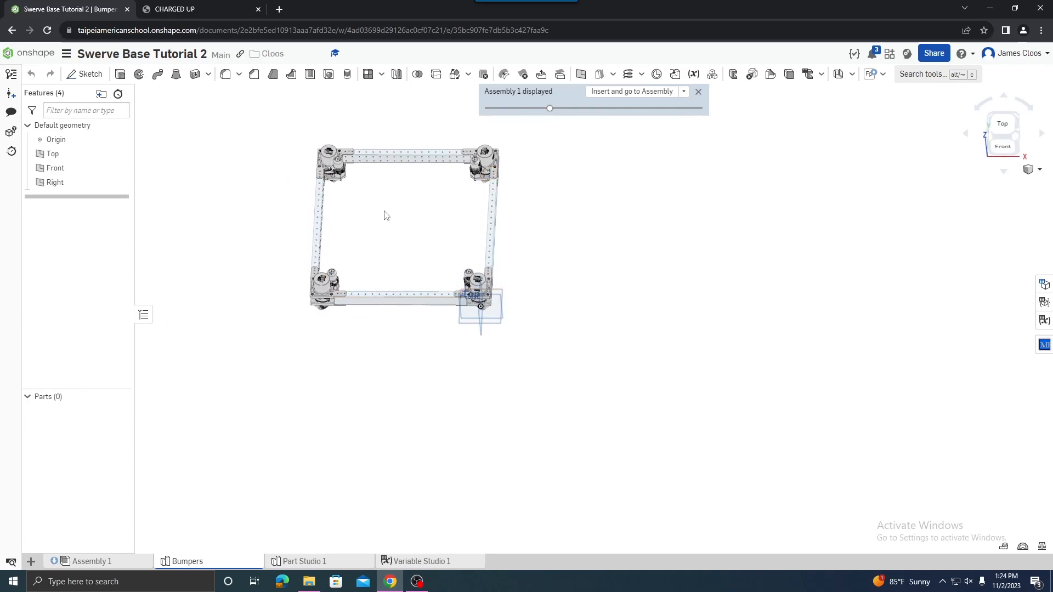
pyautogui.scroll(3, 486, 310)
pyautogui.moveTo(572, 294); pyautogui.dragTo(575, 253, button='right')
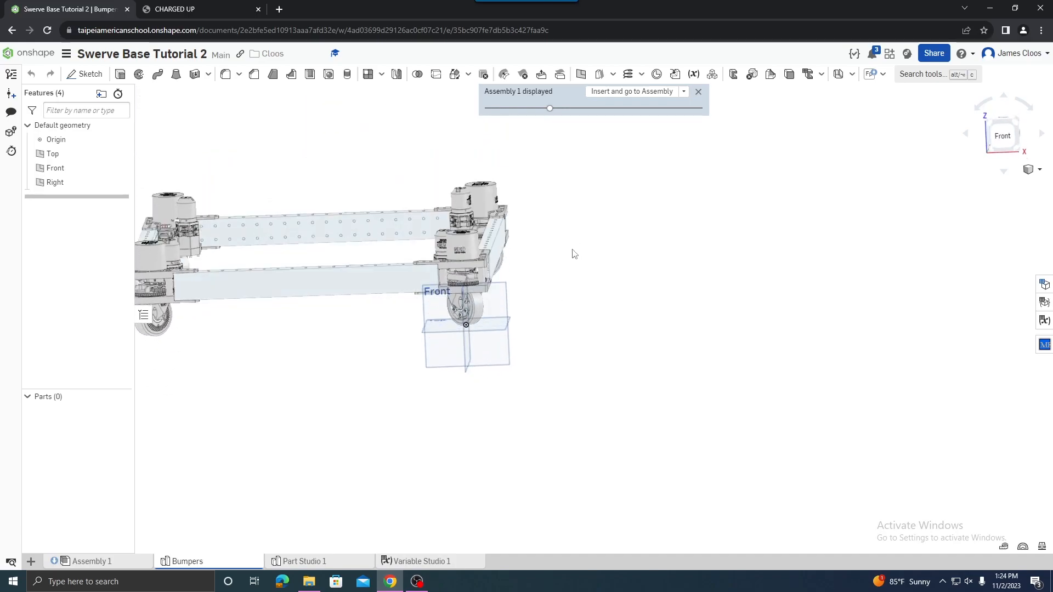
# Start a new sketch on the Top plane and orient the view normal to it.
pyautogui.click(86, 73)
pyautogui.moveTo(437, 334); pyautogui.dragTo(435, 349, button='right')
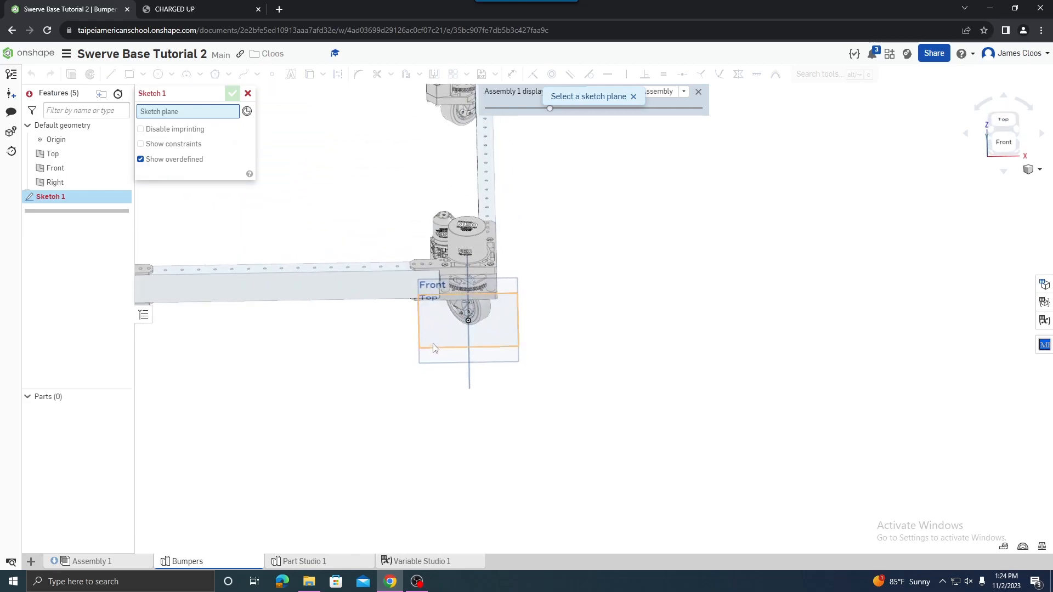
pyautogui.click(433, 348)
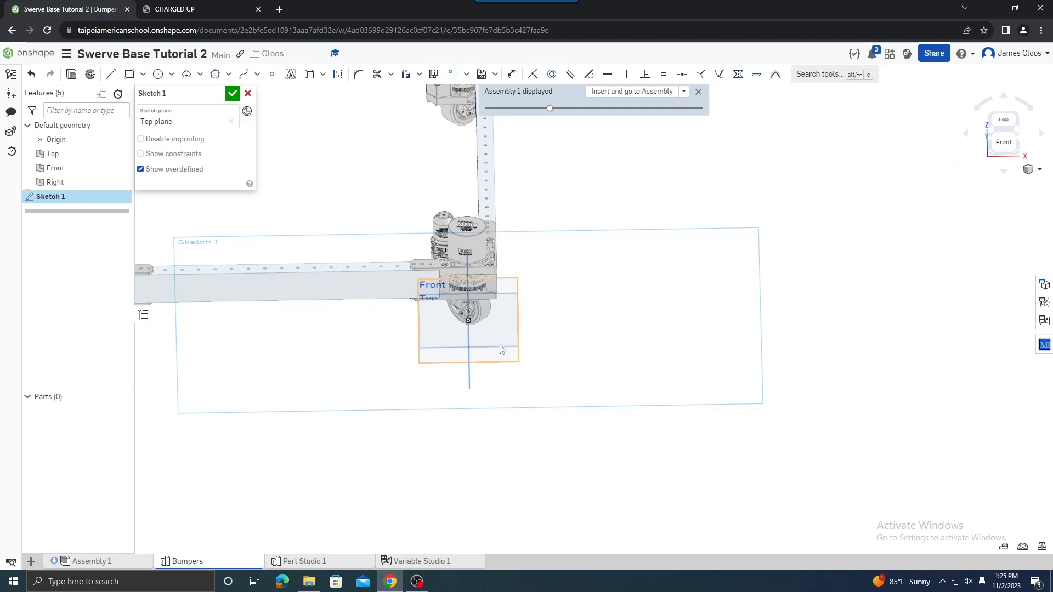
pyautogui.press('n')
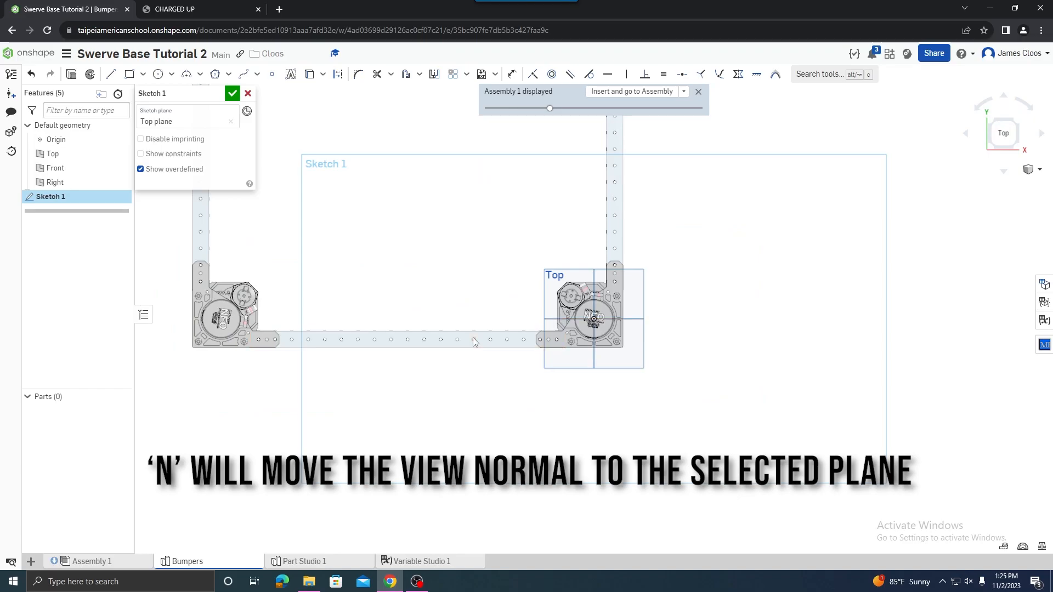
pyautogui.scroll(-5, 575, 359)
pyautogui.scroll(2, 604, 209)
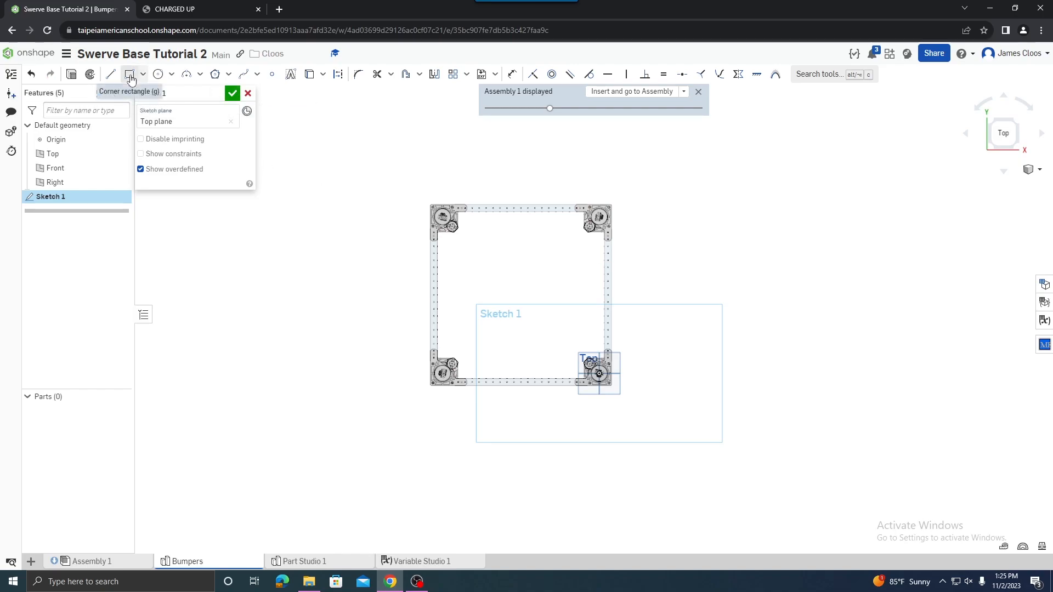
# Sketch a corner rectangle around the entire swerve frame, about 29.9 in wide by 29.7 in deep.
pyautogui.click(129, 77)
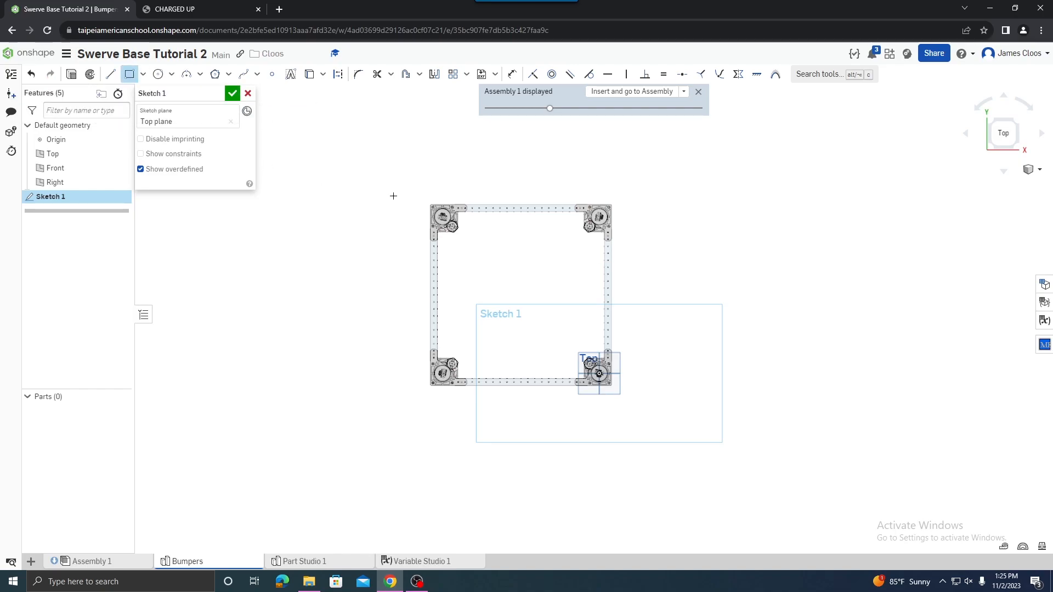
pyautogui.click(421, 196)
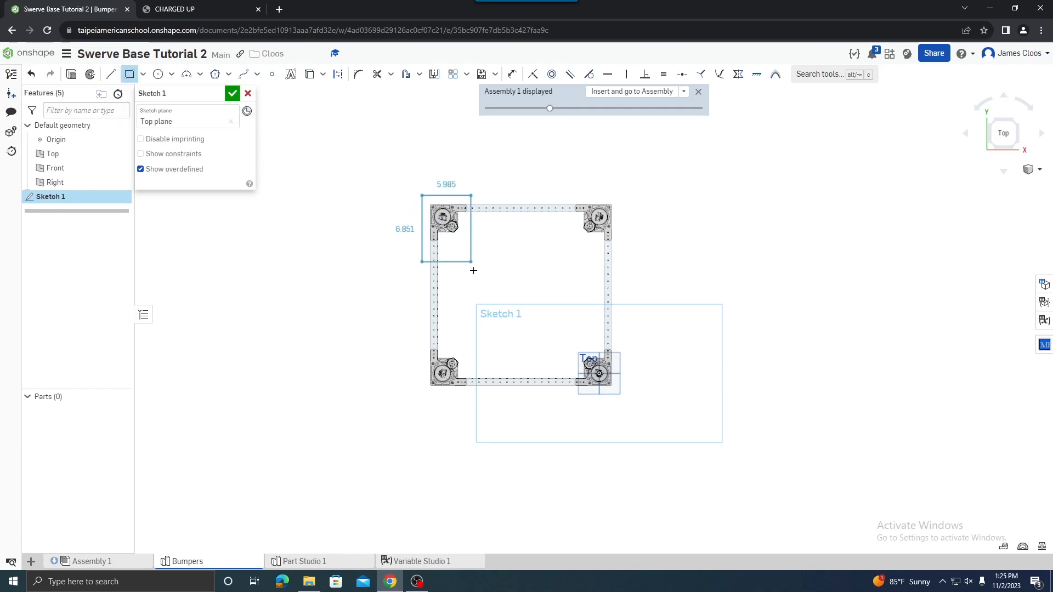
pyautogui.click(631, 402)
pyautogui.moveTo(529, 247)
pyautogui.mouseDown(button='right')
pyautogui.moveTo(520, 204)
pyautogui.moveTo(531, 165)
pyautogui.moveTo(512, 273)
pyautogui.moveTo(513, 244)
pyautogui.moveTo(525, 256)
pyautogui.mouseUp(button='right')
pyautogui.scroll(3, 510, 189)
pyautogui.scroll(-1, 461, 322)
pyautogui.moveTo(461, 322)
pyautogui.mouseDown(button='right')
pyautogui.moveTo(475, 296)
pyautogui.moveTo(463, 307)
pyautogui.mouseUp(button='right')
pyautogui.scroll(-4, 470, 311)
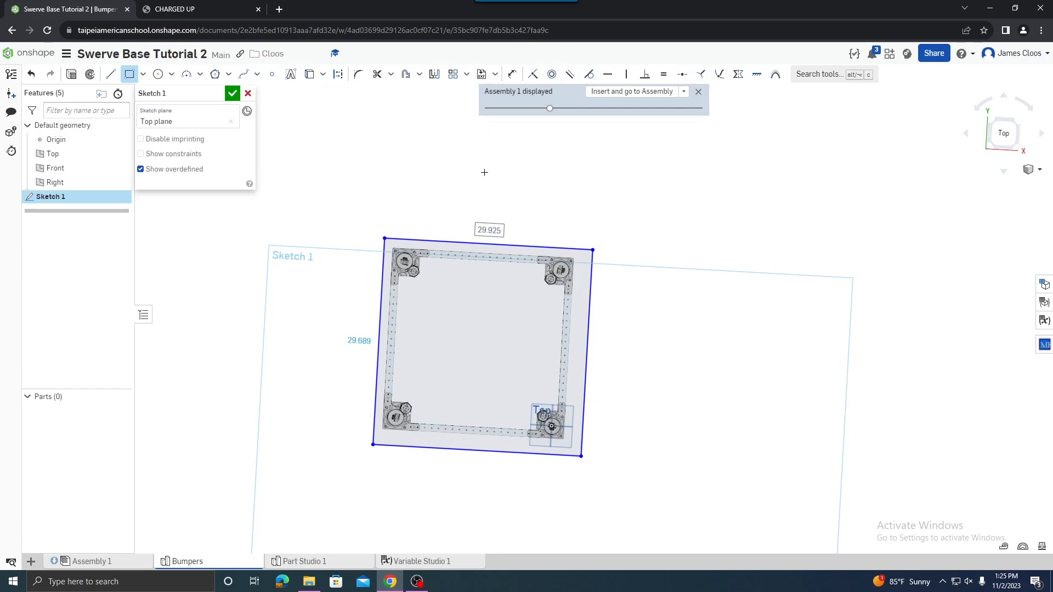
# Dimension the gap between the rear frame rail and the rectangle's rear edge as #bumperFrameOffset.
pyautogui.press('u')
pyautogui.click(451, 244)
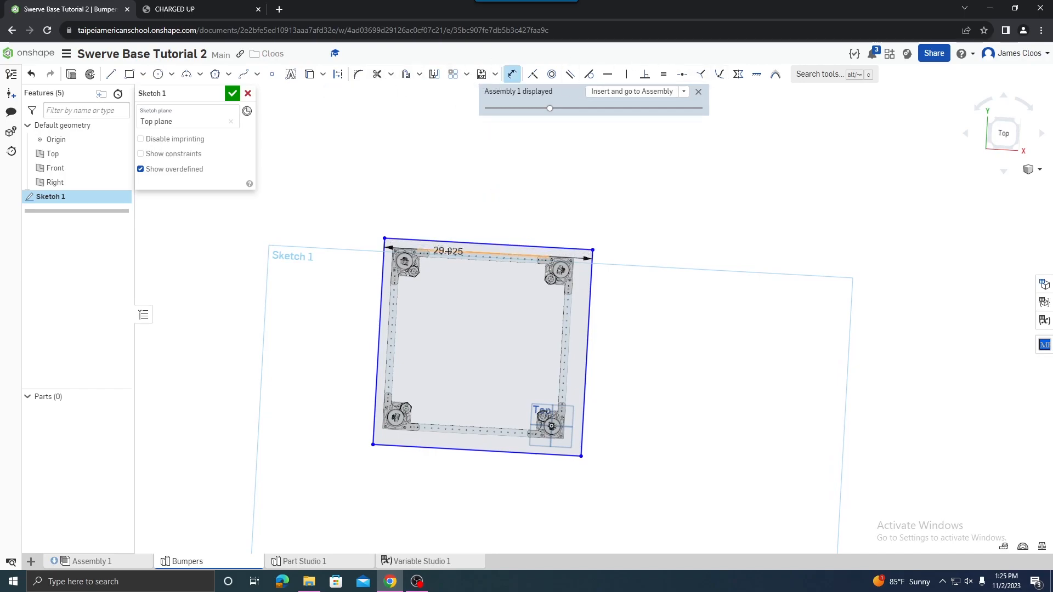
pyautogui.click(332, 242)
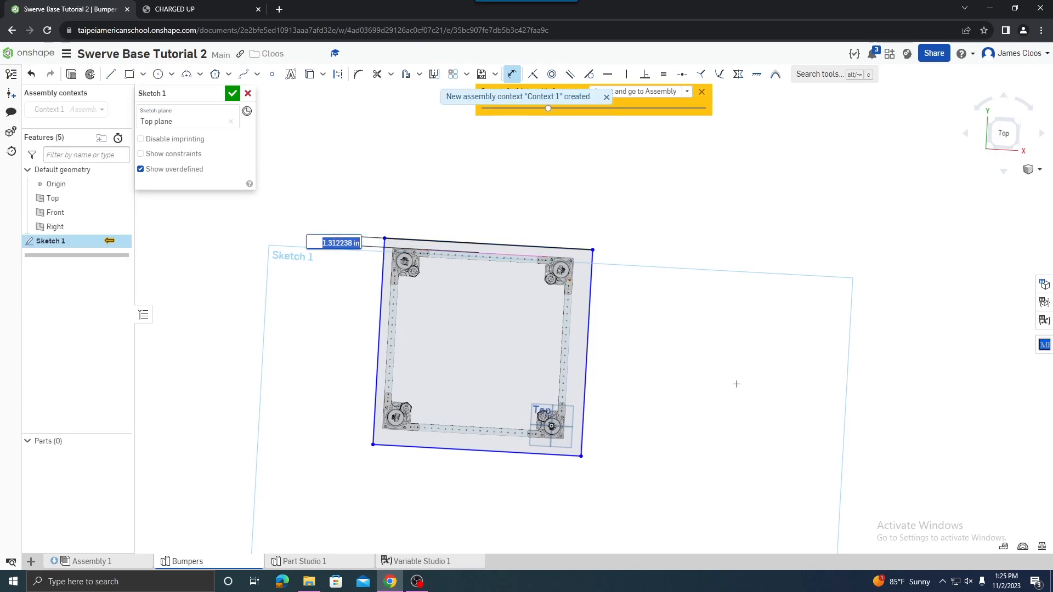
pyautogui.write('bum')
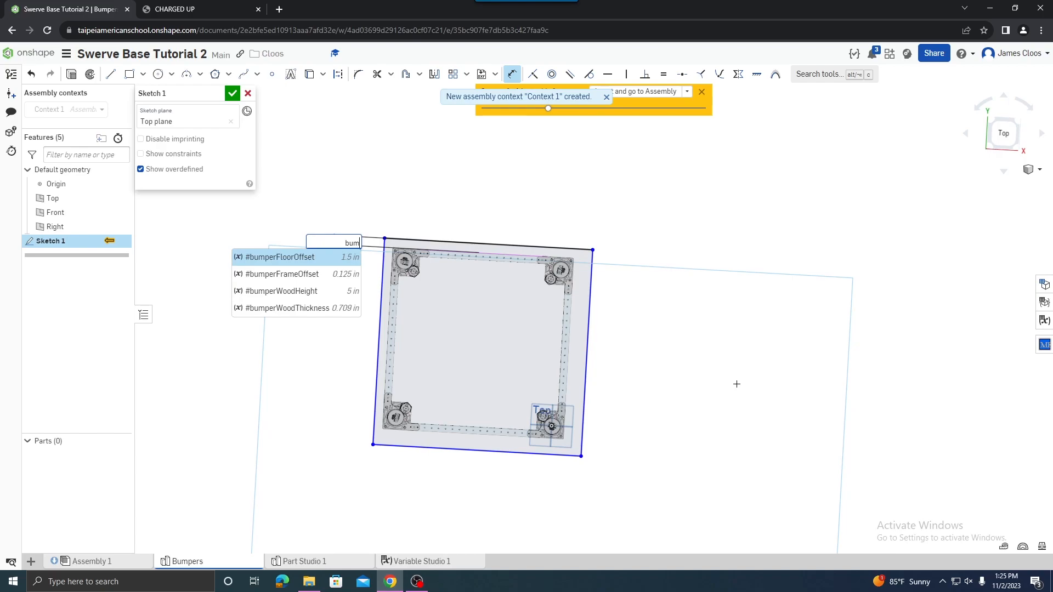
pyautogui.press('Down')
pyautogui.press('Return')
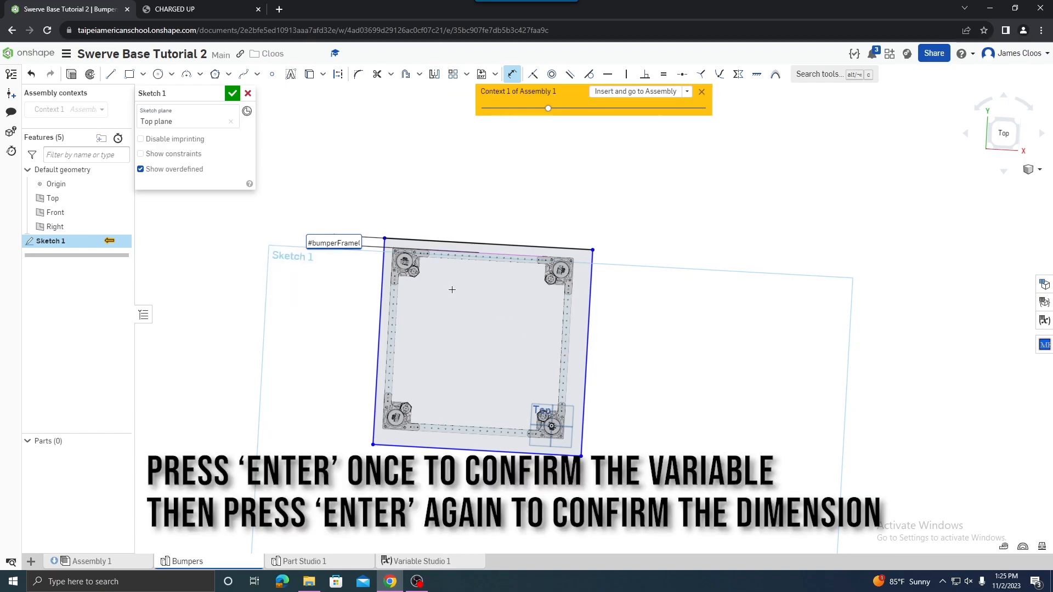
pyautogui.press('Return')
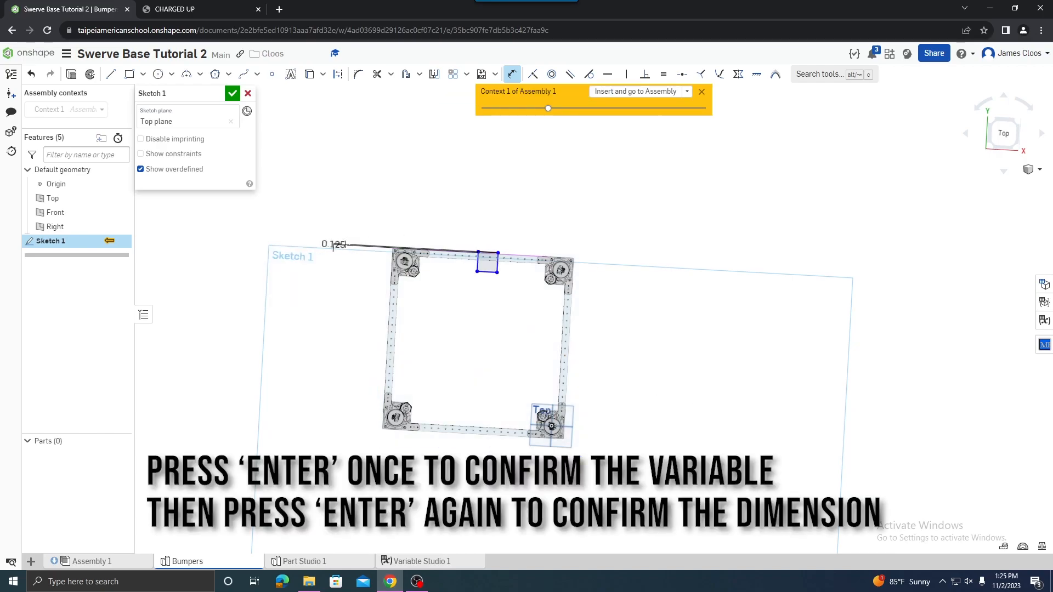
# Stretch the rectangle's free corners outward so it encloses all four sides of the frame again.
pyautogui.press('Escape')
pyautogui.moveTo(477, 273); pyautogui.dragTo(377, 431)
pyautogui.moveTo(499, 446); pyautogui.dragTo(577, 450)
# Dimension the gap between the frame's left rail and the rectangle's left edge as #bumperFrameOffset.
pyautogui.press('u')
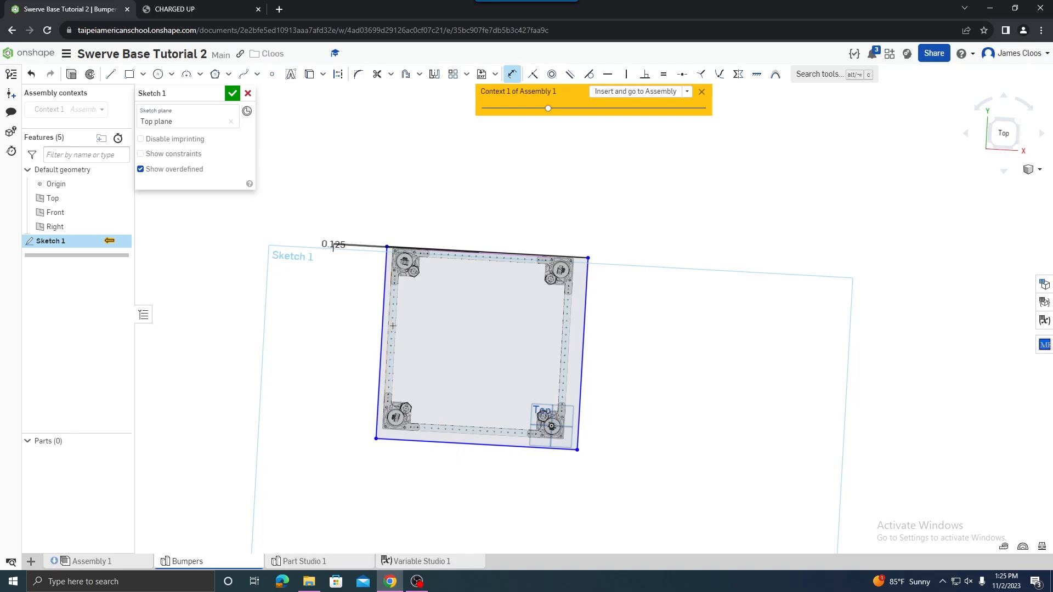
pyautogui.click(381, 326)
pyautogui.scroll(1, 382, 327)
pyautogui.click(389, 322)
pyautogui.click(405, 200)
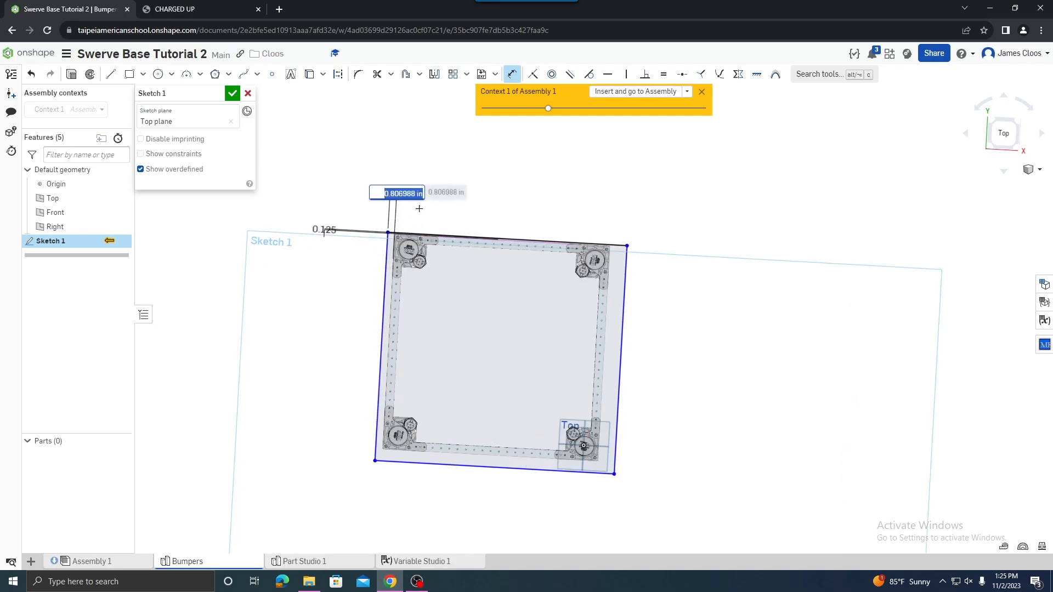
pyautogui.write('bumper')
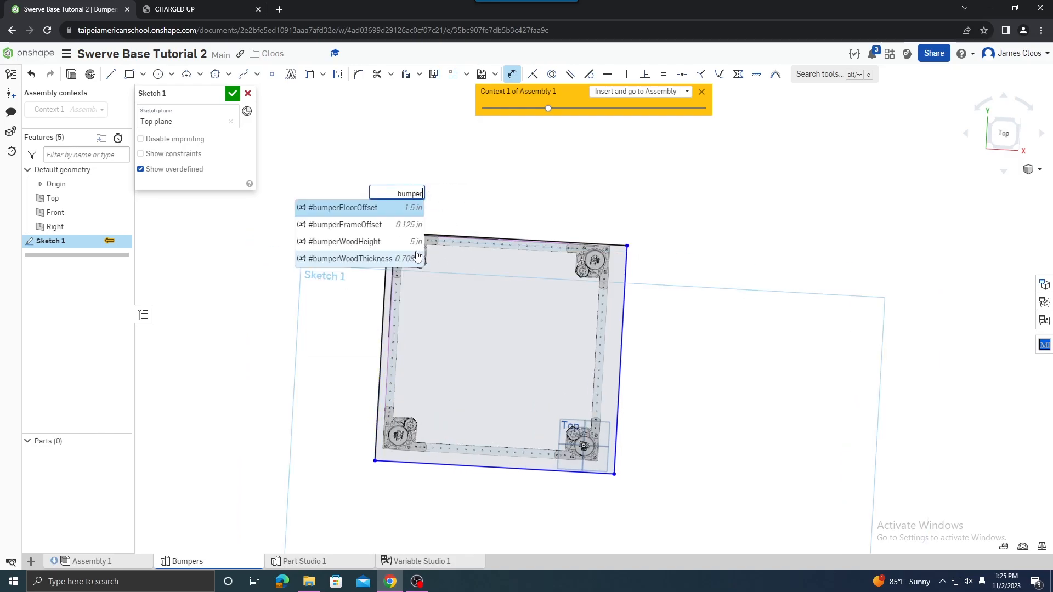
pyautogui.click(345, 225)
pyautogui.press('Return')
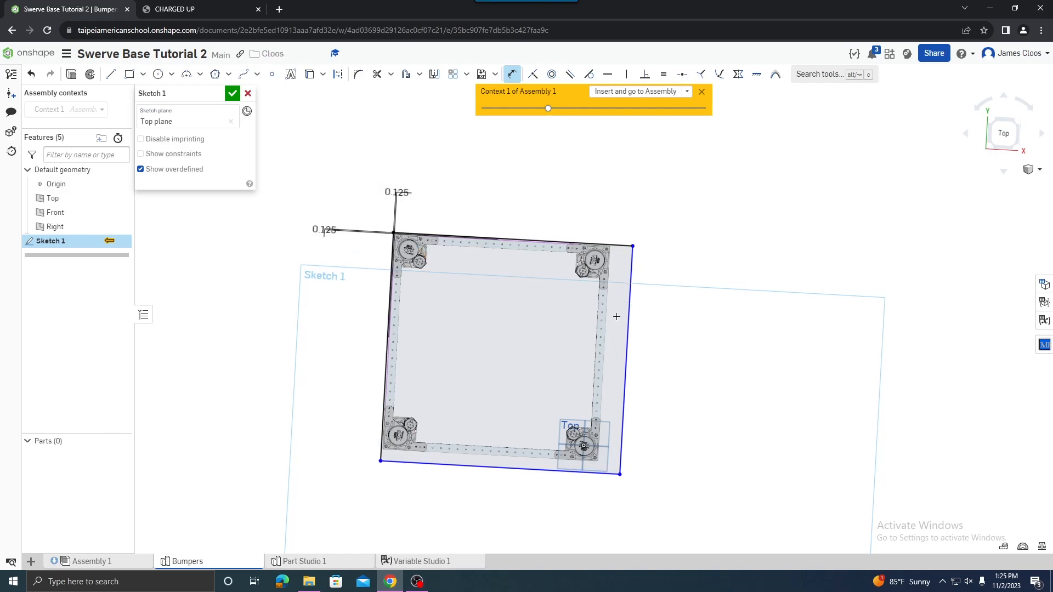
# Dimension the gap between the frame's right rail and the rectangle's right edge as #bumperFrameOffset.
pyautogui.click(629, 312)
pyautogui.click(604, 312)
pyautogui.click(632, 196)
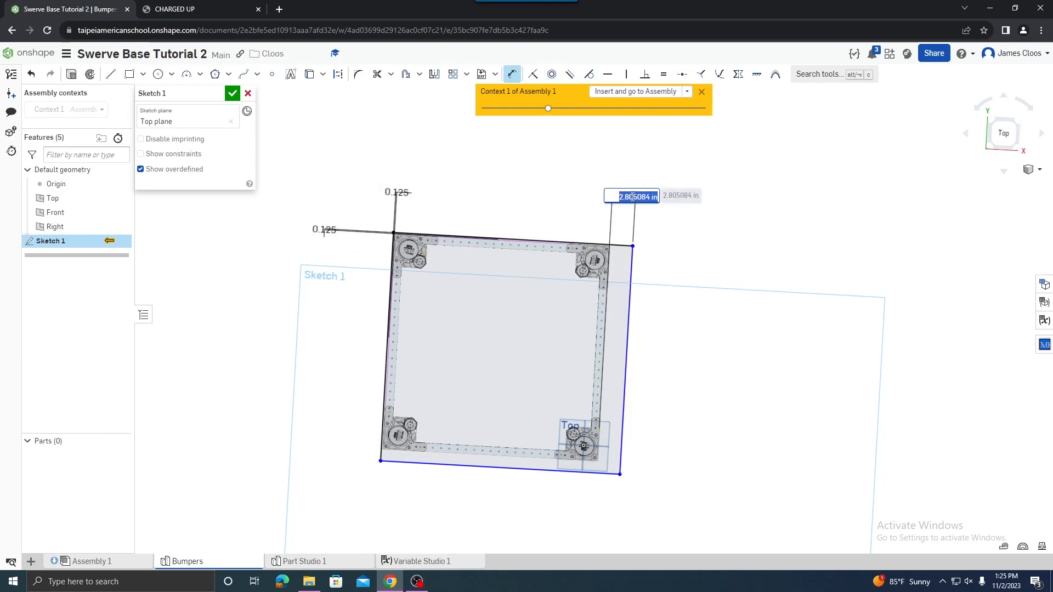
pyautogui.write('bum')
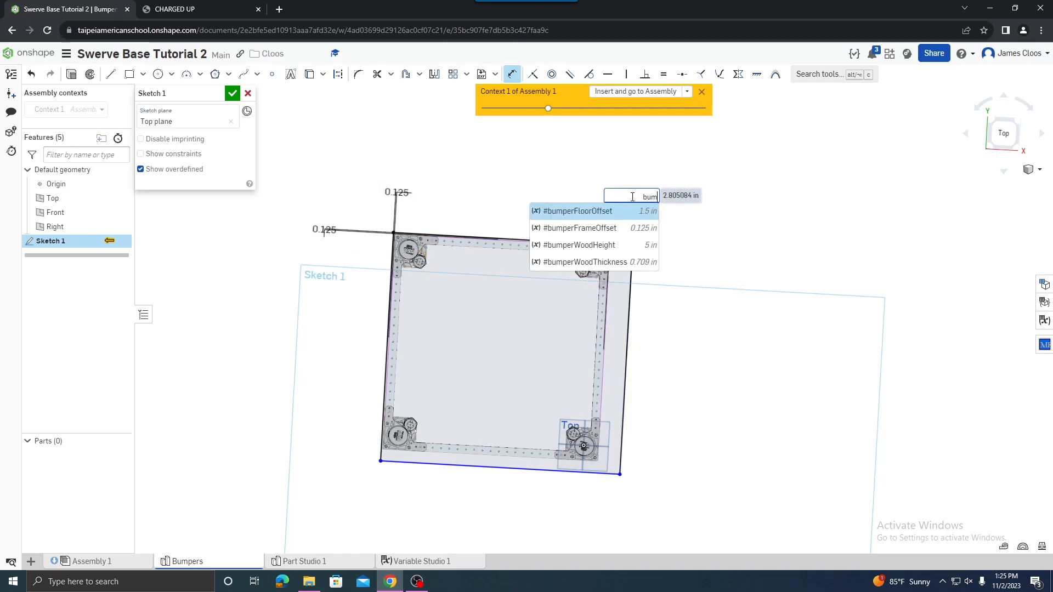
pyautogui.press('Down')
pyautogui.press('Return')
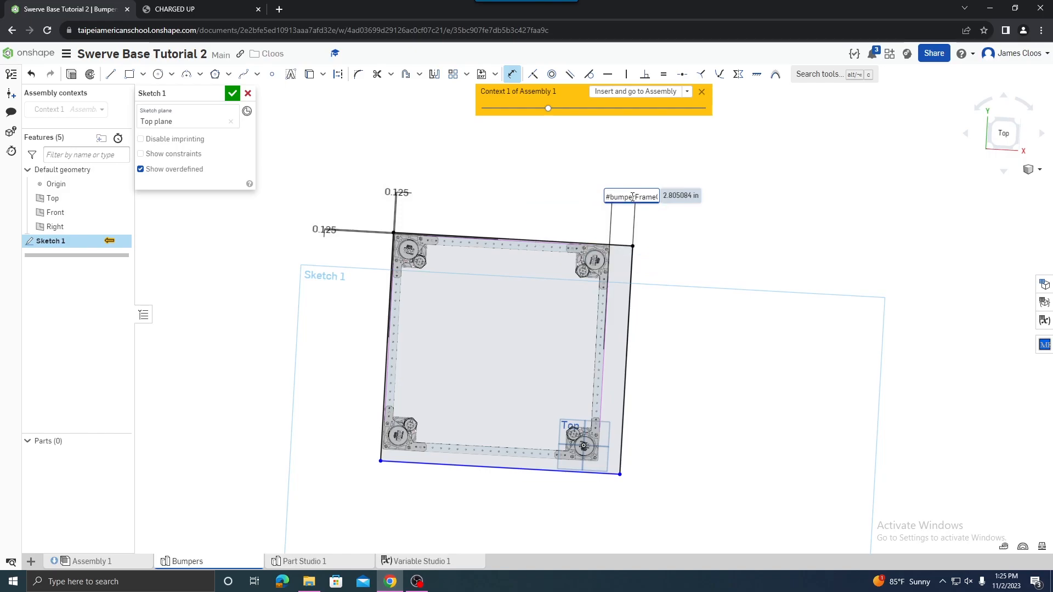
pyautogui.press('Return')
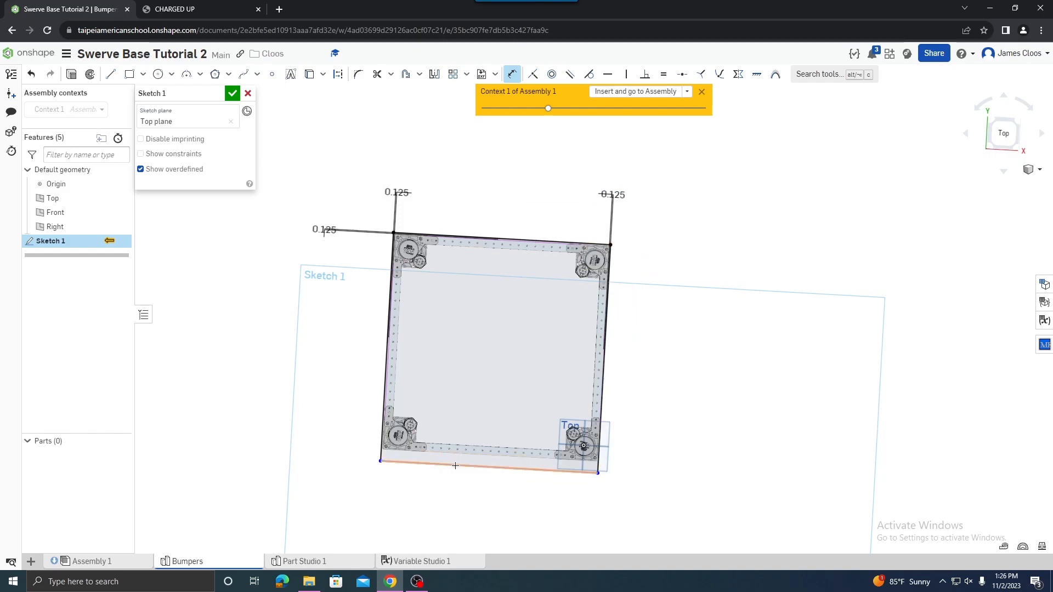
# Dimension the gap between the front frame rail and the rectangle's front edge as #bumperFrameOffset.
pyautogui.doubleClick(326, 445)
pyautogui.write('bump')
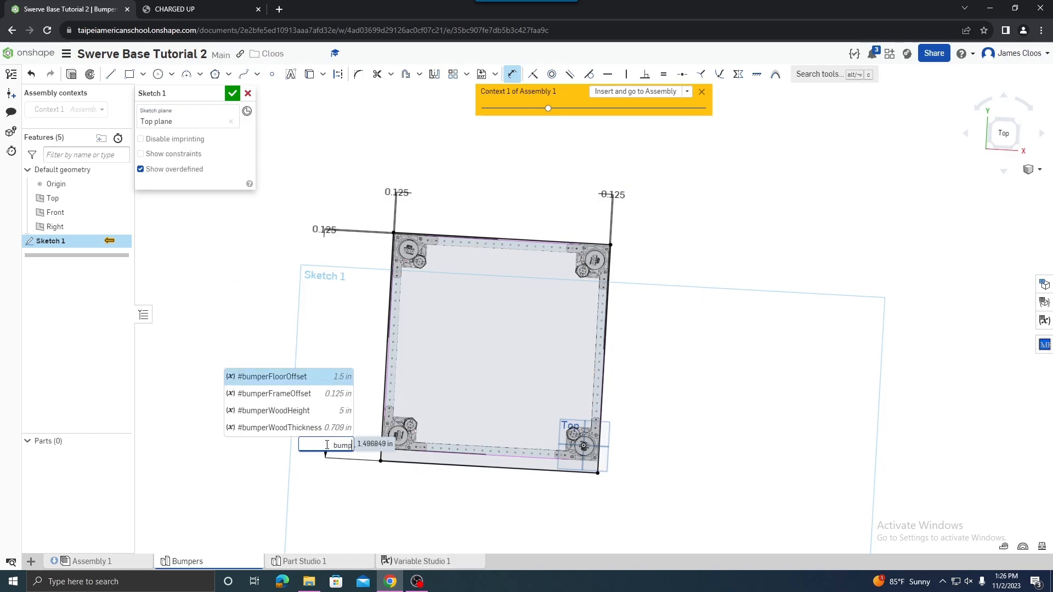
pyautogui.write('er')
pyautogui.press('Down')
pyautogui.press('Return')
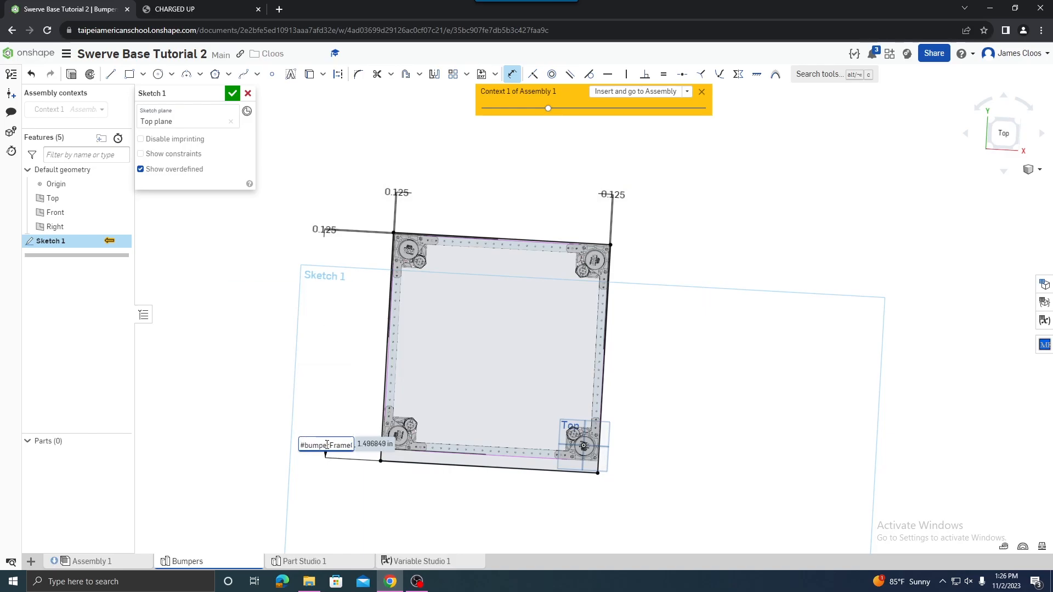
pyautogui.press('Return')
# Offset all four edges of the rectangle outward by about 3.26 in.
pyautogui.scroll(5, 662, 389)
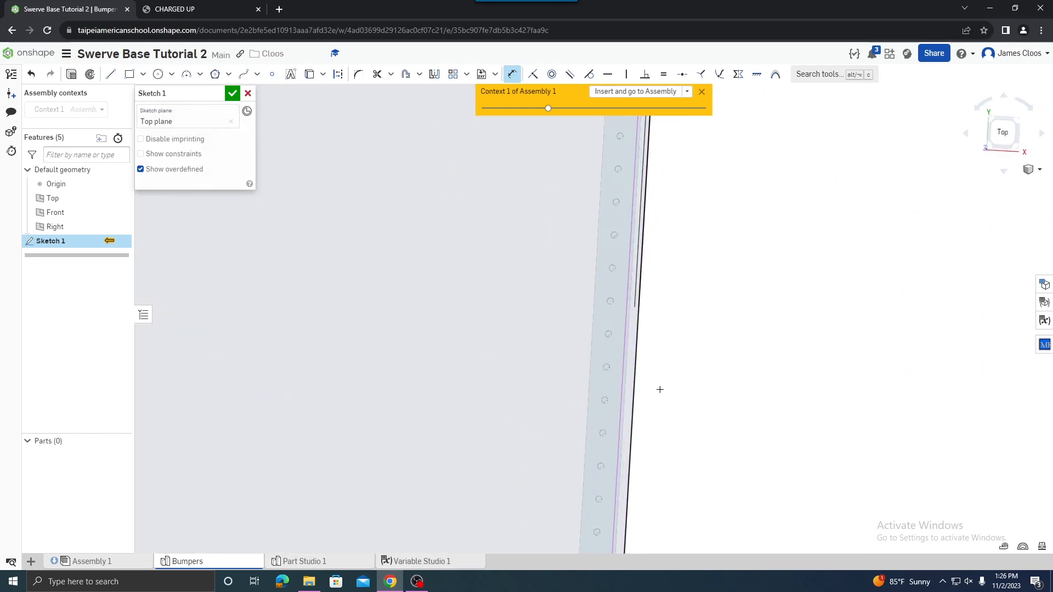
pyautogui.scroll(-5, 664, 387)
pyautogui.scroll(5, 474, 280)
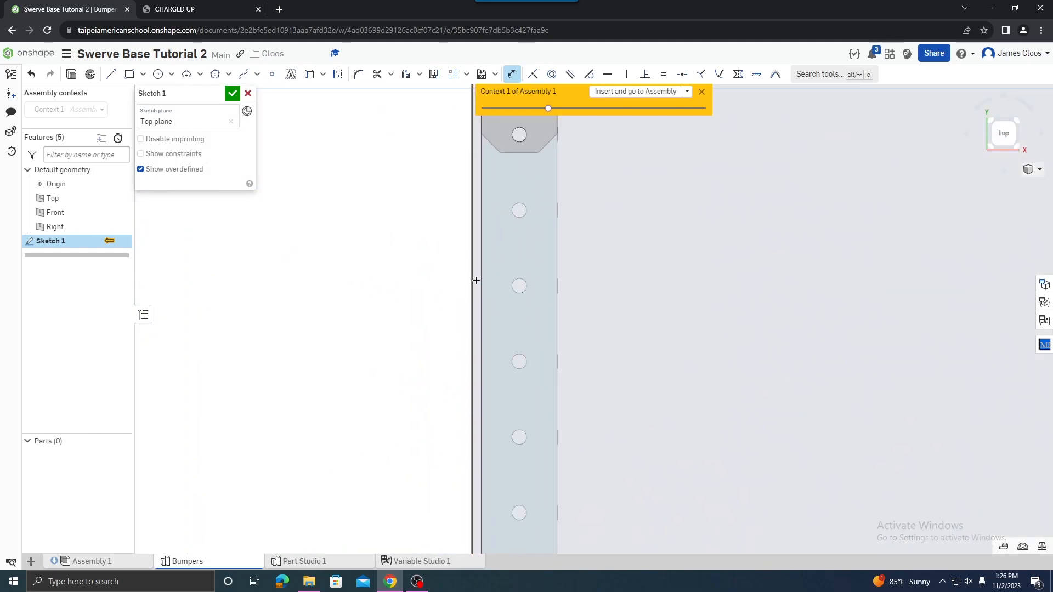
pyautogui.scroll(-2, 474, 283)
pyautogui.scroll(-3, 474, 285)
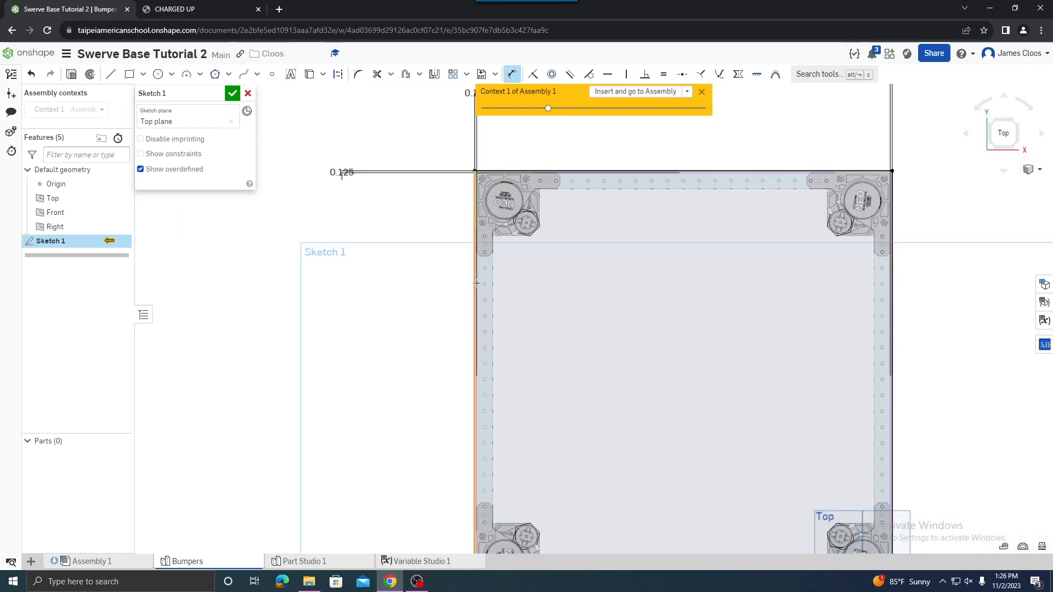
pyautogui.scroll(-2, 670, 299)
pyautogui.click(548, 327)
pyautogui.click(622, 223)
pyautogui.click(791, 263)
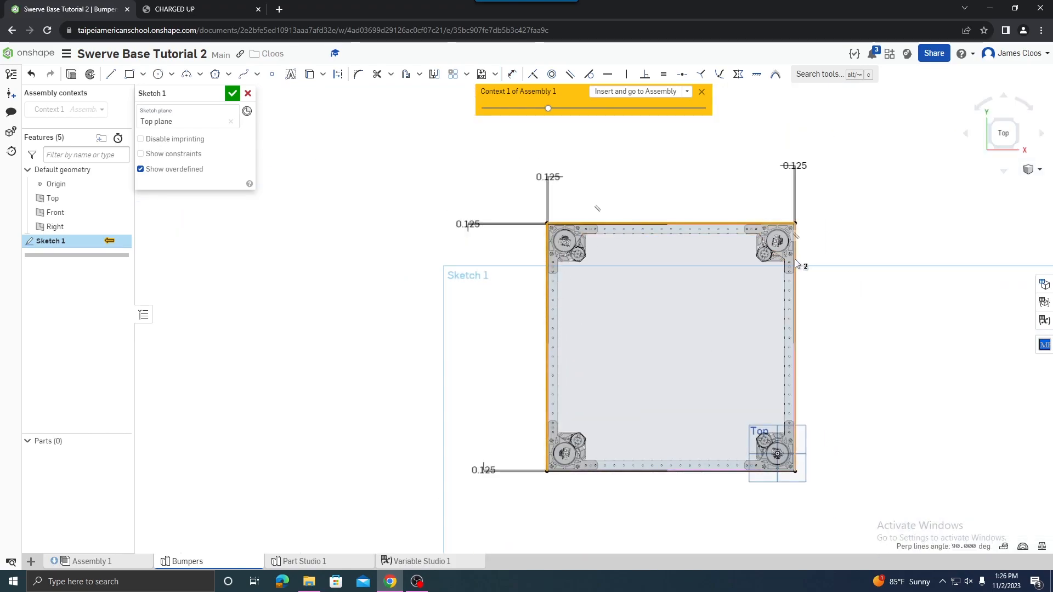
pyautogui.click(592, 471)
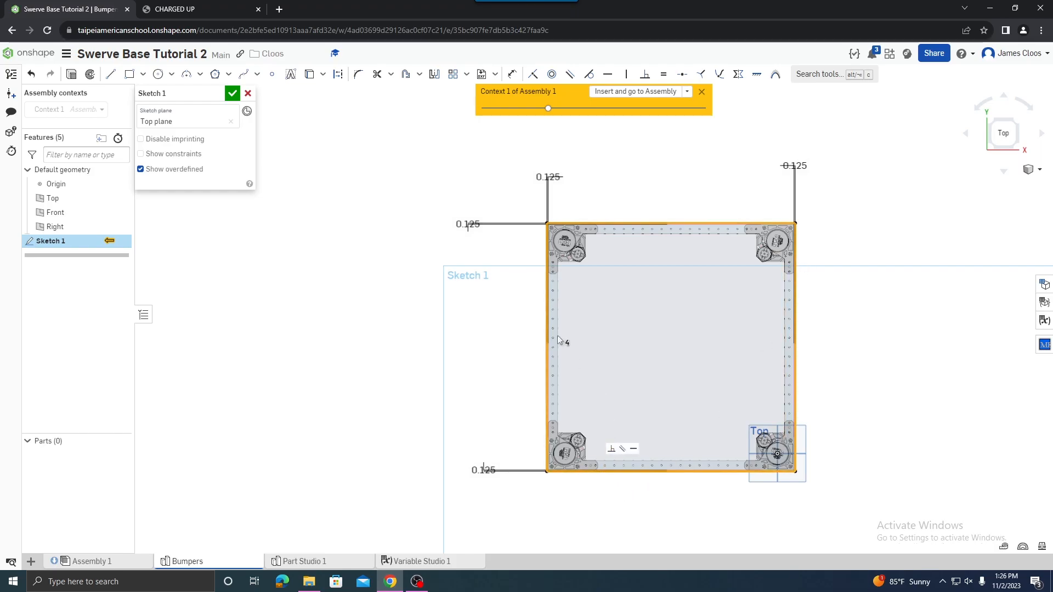
pyautogui.click(404, 78)
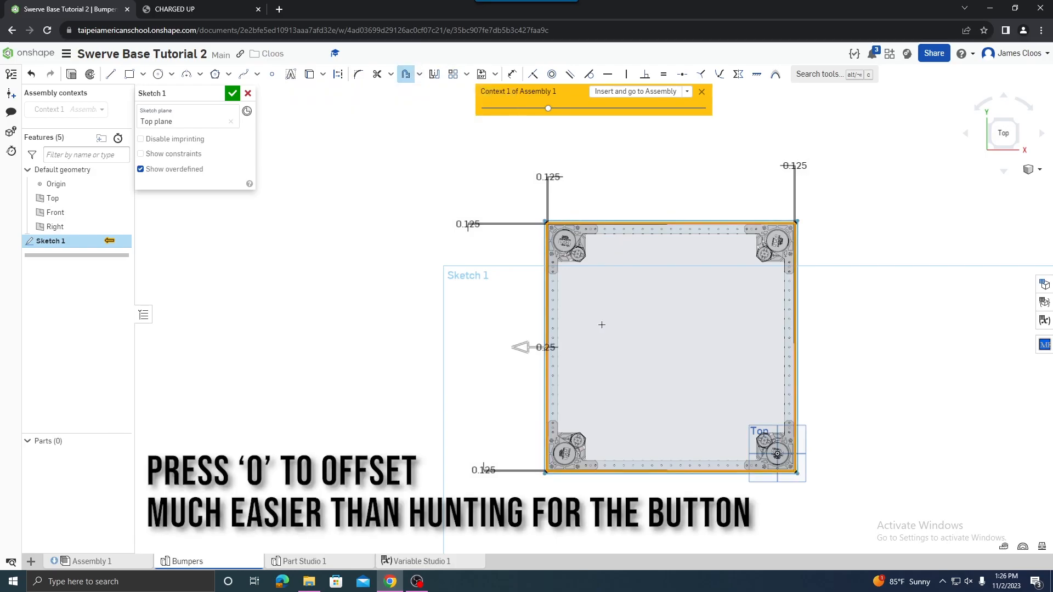
pyautogui.scroll(5, 513, 351)
pyautogui.moveTo(457, 344); pyautogui.dragTo(423, 342)
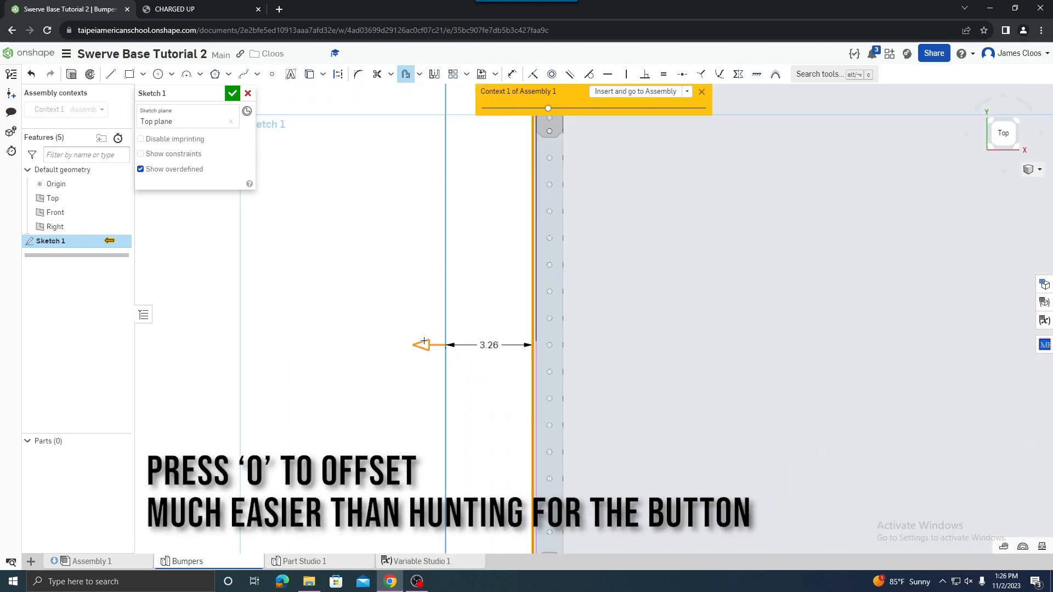
# Set the rectangle's outward offset distance to #bumperWoodThickness.
pyautogui.doubleClick(490, 344)
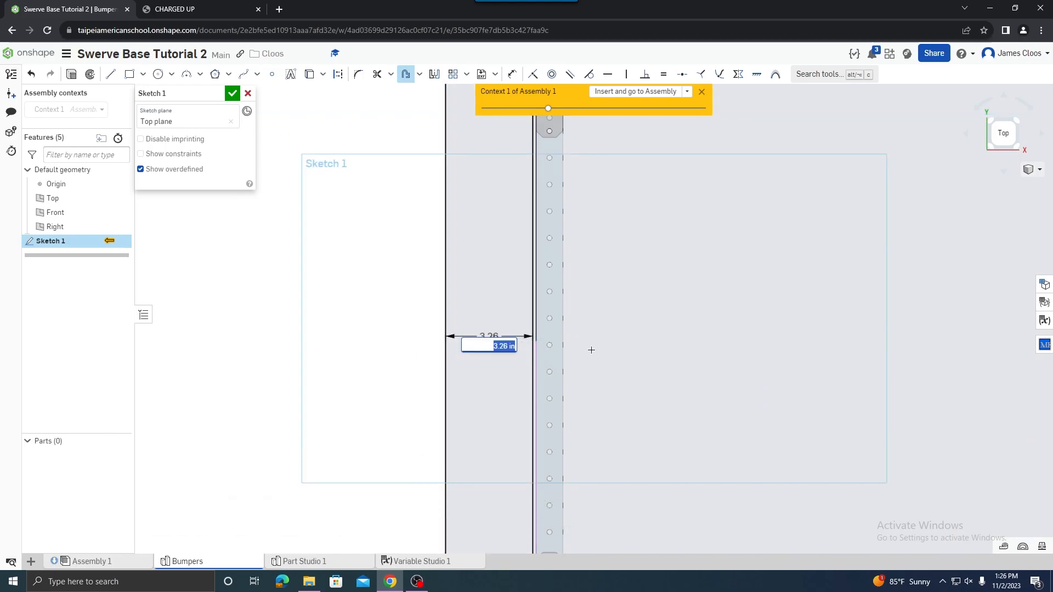
pyautogui.write('bumper')
pyautogui.scroll(-2, 591, 350)
pyautogui.press('Down')
pyautogui.click(468, 328)
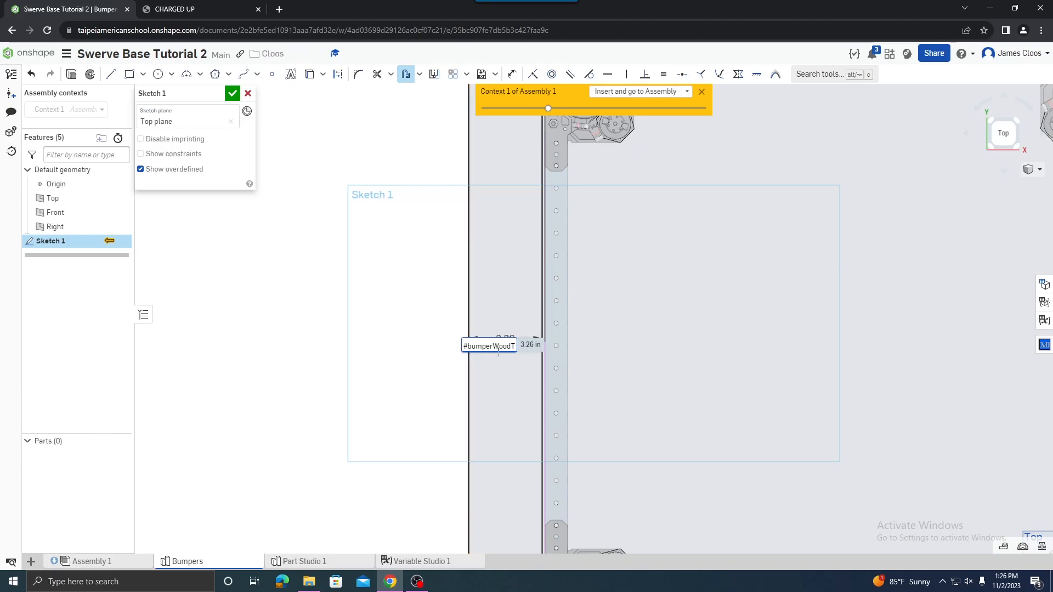
pyautogui.press('Return')
pyautogui.scroll(-4, 588, 430)
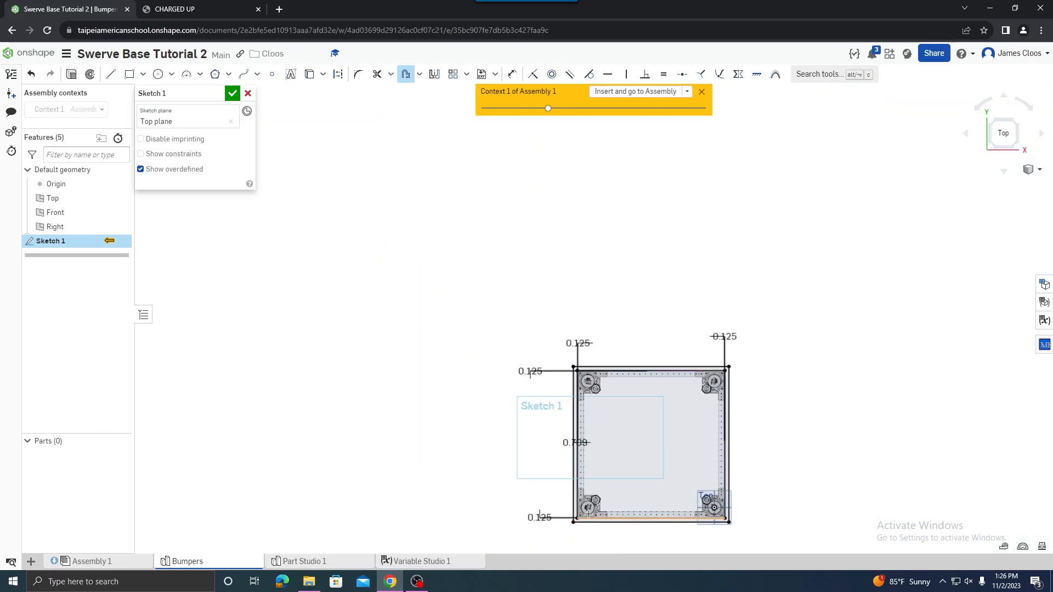
pyautogui.scroll(3, 578, 531)
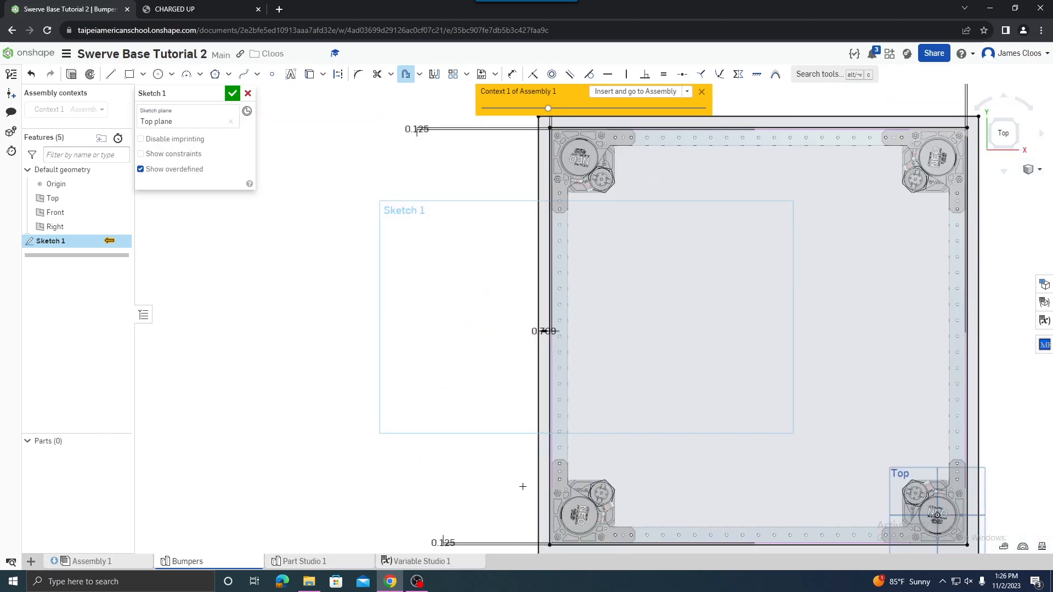
pyautogui.scroll(-1, 562, 354)
pyautogui.scroll(-2, 520, 386)
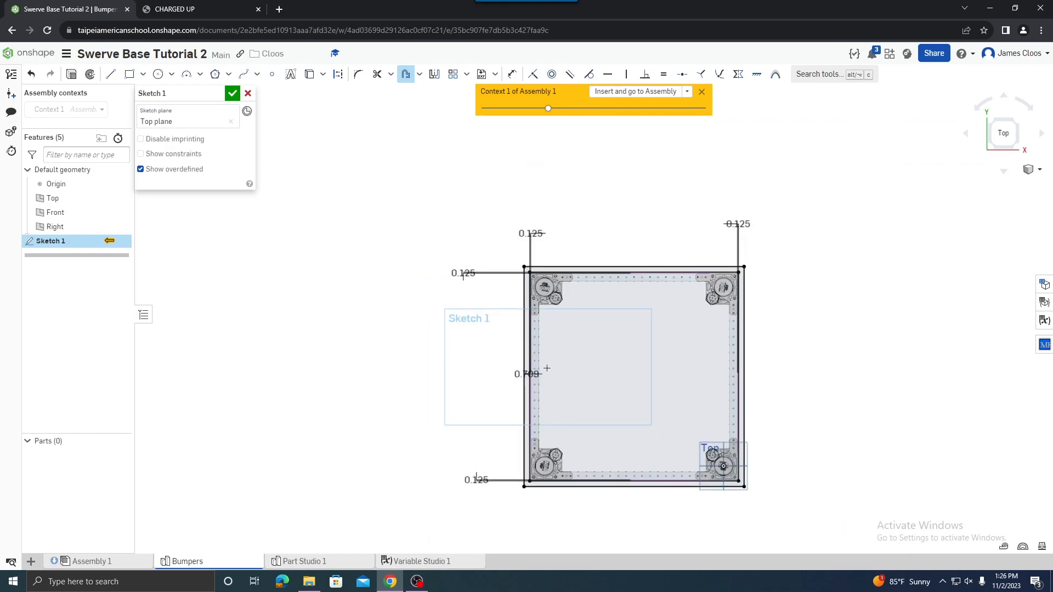
pyautogui.scroll(3, 518, 370)
pyautogui.scroll(-2, 550, 446)
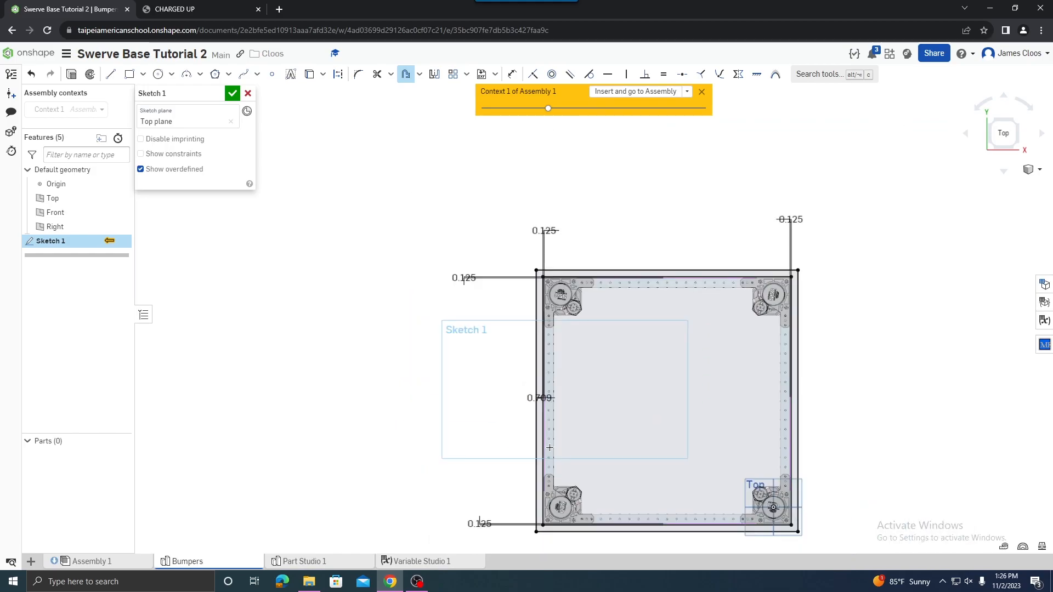
# Examine the offset bumper outline around the frame from above and at floor level beneath the swerve modules.
pyautogui.scroll(3, 545, 447)
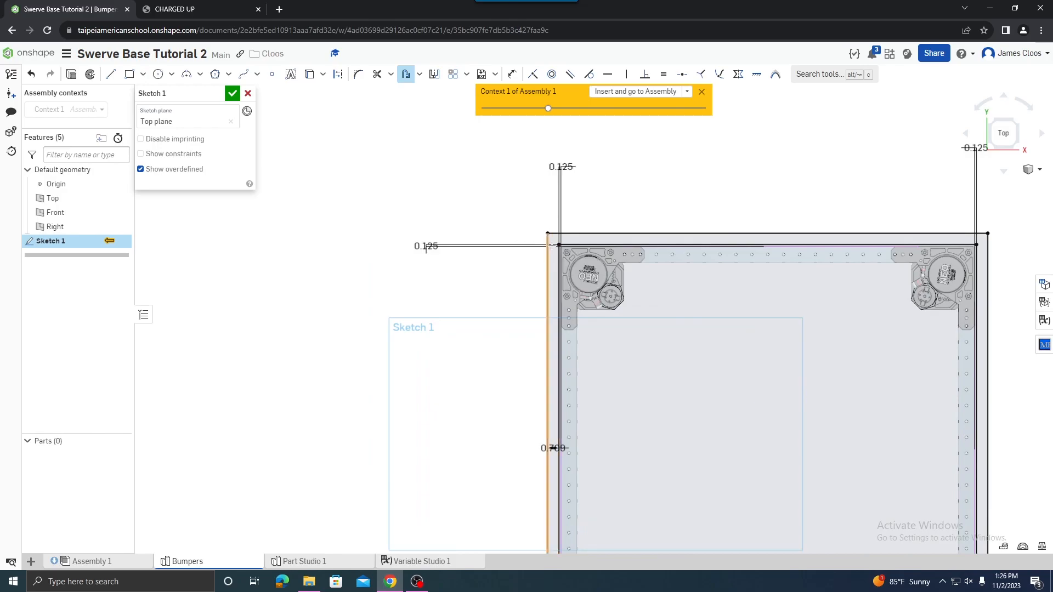
pyautogui.scroll(-3, 579, 402)
pyautogui.scroll(3, 598, 430)
pyautogui.scroll(-2, 589, 413)
pyautogui.moveTo(598, 403)
pyautogui.mouseDown(button='right')
pyautogui.moveTo(588, 334)
pyautogui.moveTo(624, 365)
pyautogui.moveTo(595, 343)
pyautogui.mouseUp(button='right')
pyautogui.scroll(-2, 603, 345)
pyautogui.scroll(4, 573, 428)
pyautogui.scroll(-3, 709, 372)
pyautogui.moveTo(733, 266); pyautogui.dragTo(743, 317, button='right')
pyautogui.moveTo(739, 330)
pyautogui.mouseDown(button='right')
pyautogui.moveTo(754, 243)
pyautogui.moveTo(759, 254)
pyautogui.moveTo(746, 252)
pyautogui.moveTo(747, 262)
pyautogui.mouseUp(button='right')
pyautogui.scroll(4, 693, 223)
pyautogui.scroll(-2, 761, 254)
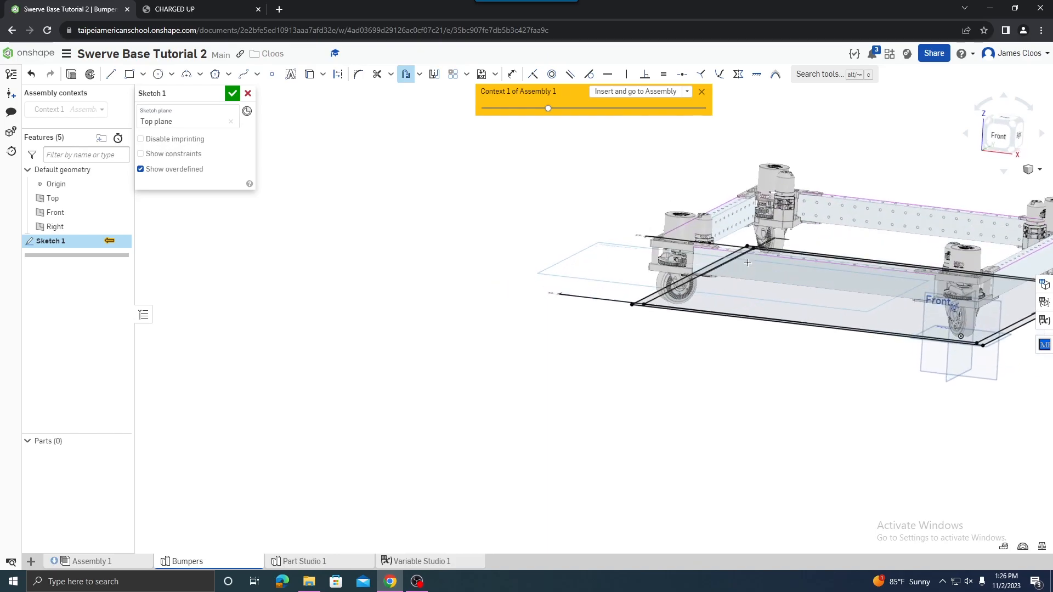
pyautogui.scroll(-3, 837, 302)
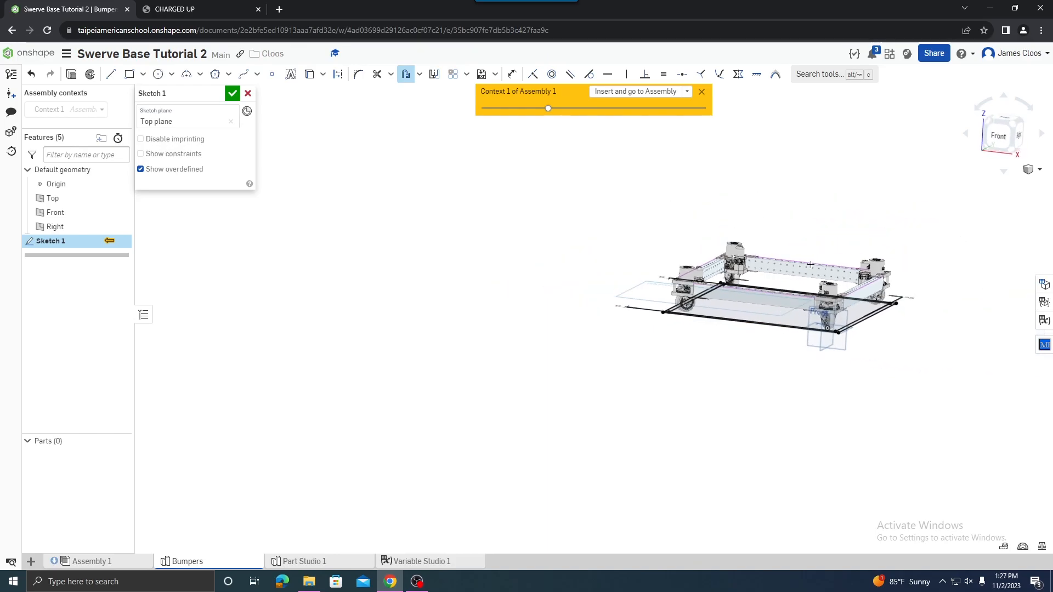
# Finish the sketch of the bumper wood outline.
pyautogui.click(233, 95)
pyautogui.scroll(3, 847, 270)
pyautogui.moveTo(848, 269)
pyautogui.mouseDown(button='right')
pyautogui.moveTo(872, 255)
pyautogui.moveTo(880, 301)
pyautogui.mouseUp(button='right')
pyautogui.scroll(4, 710, 402)
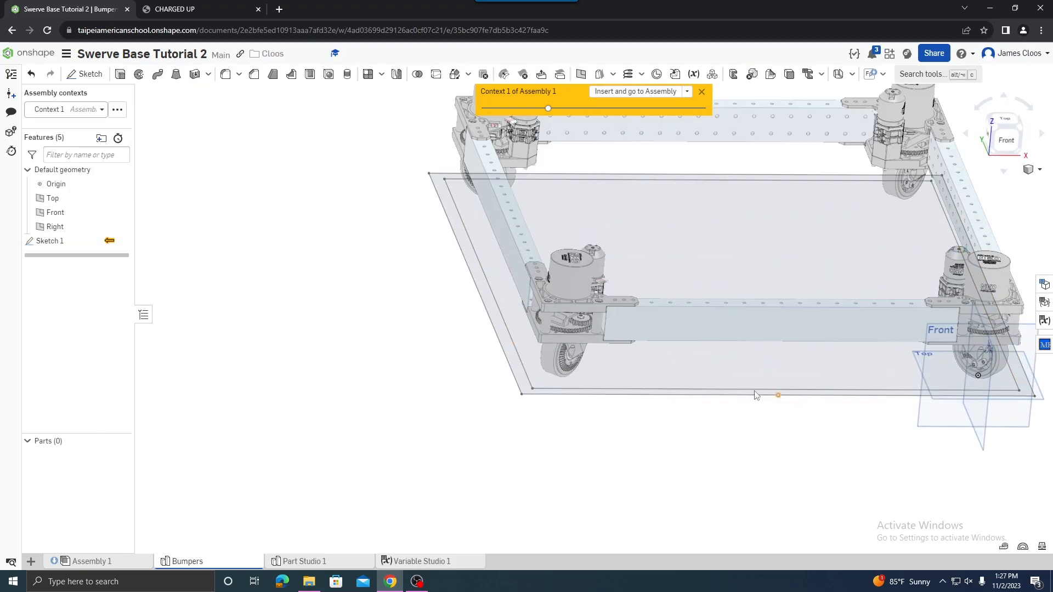
pyautogui.moveTo(755, 362); pyautogui.dragTo(660, 334, button='right')
pyautogui.scroll(5, 680, 307)
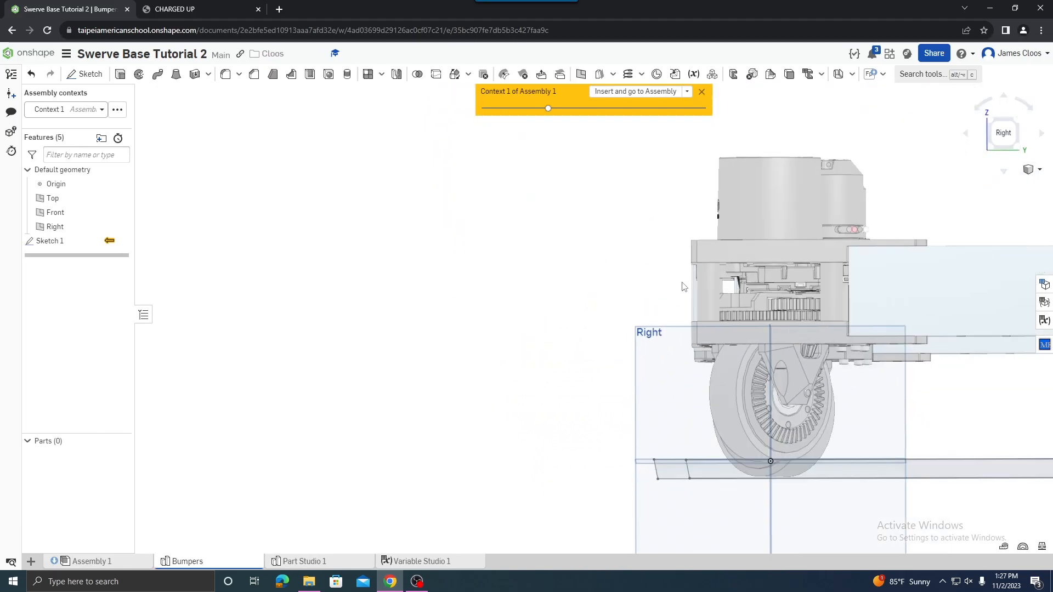
pyautogui.moveTo(697, 284); pyautogui.dragTo(765, 336, button='right')
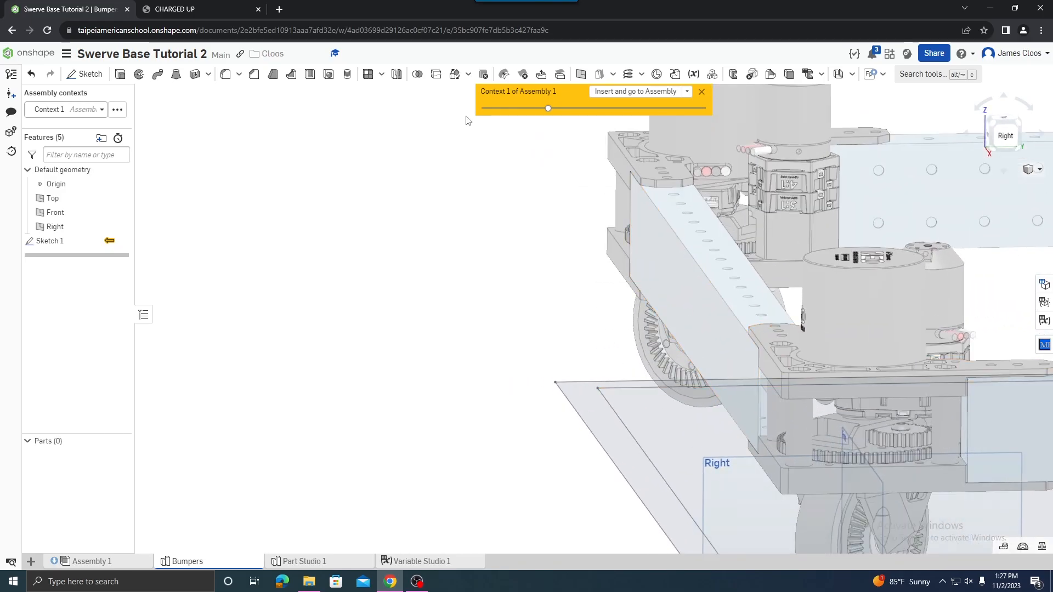
# Create a vertical Line angle plane at 0 deg through the inner front edge of the bumper outline sketch.
pyautogui.click(581, 75)
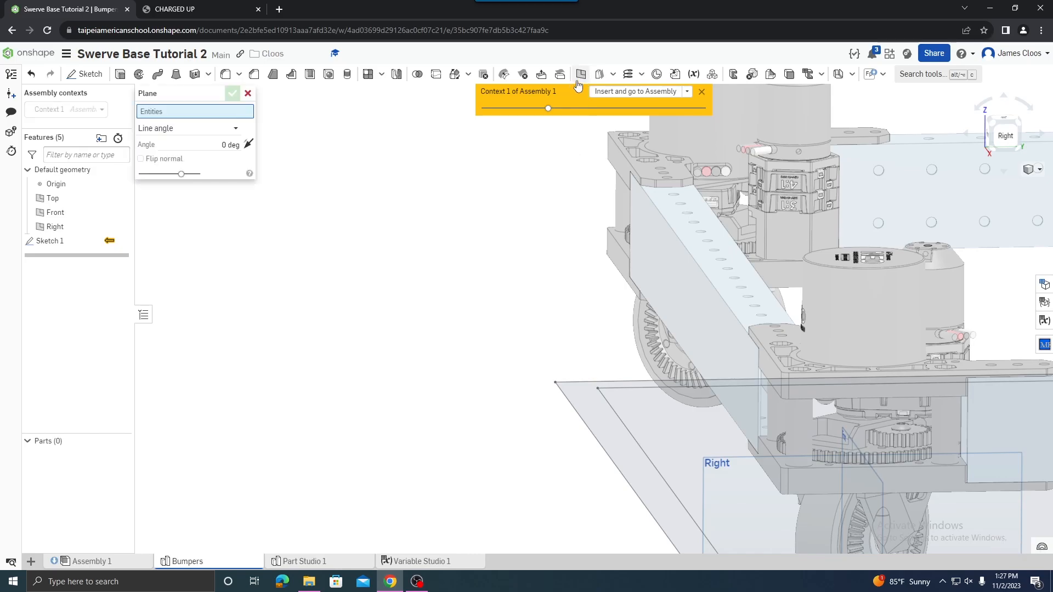
pyautogui.click(234, 131)
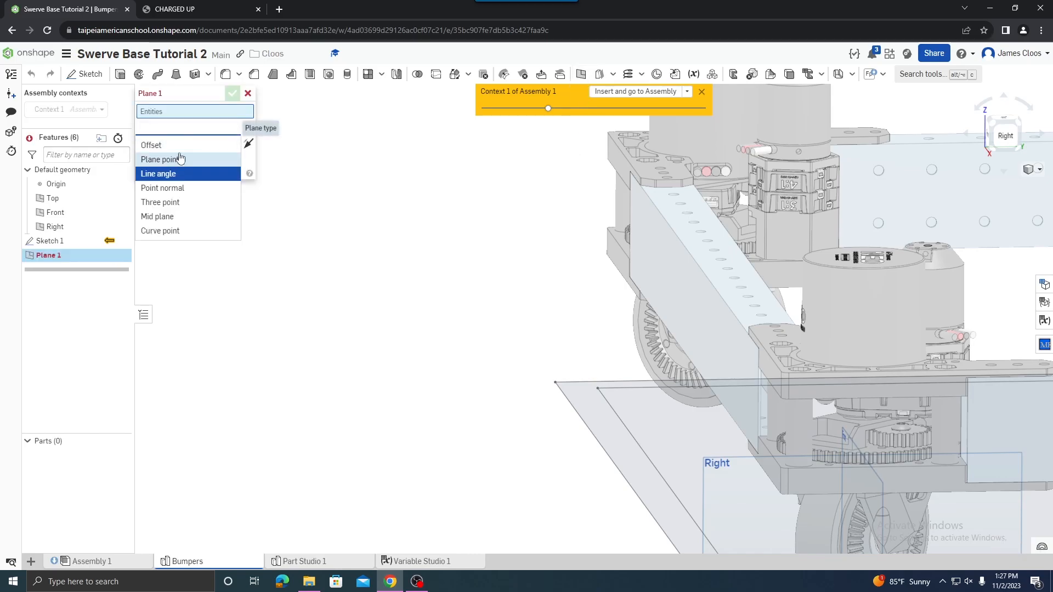
pyautogui.click(174, 216)
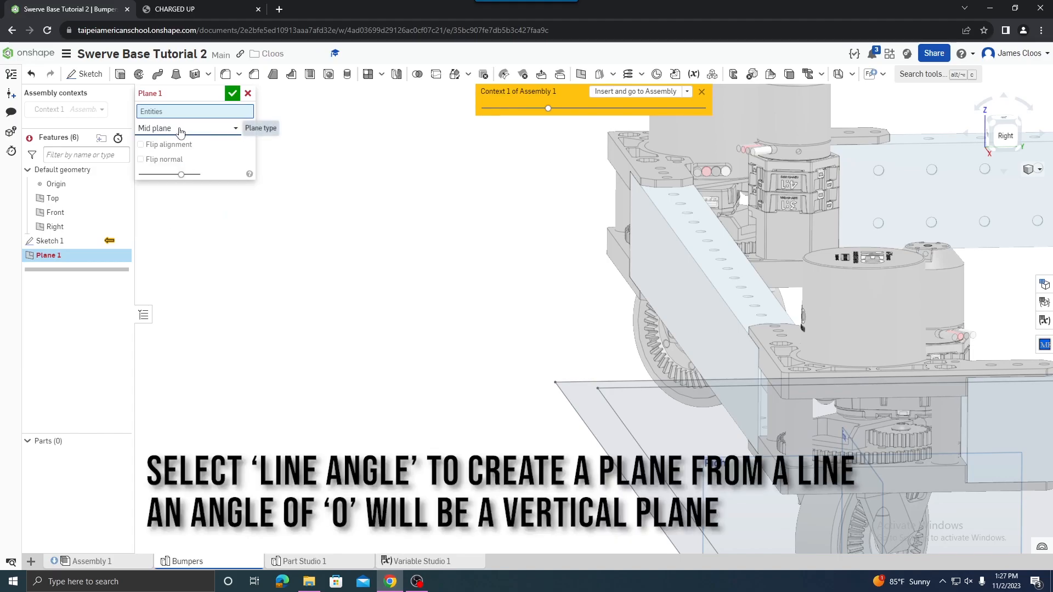
pyautogui.click(234, 129)
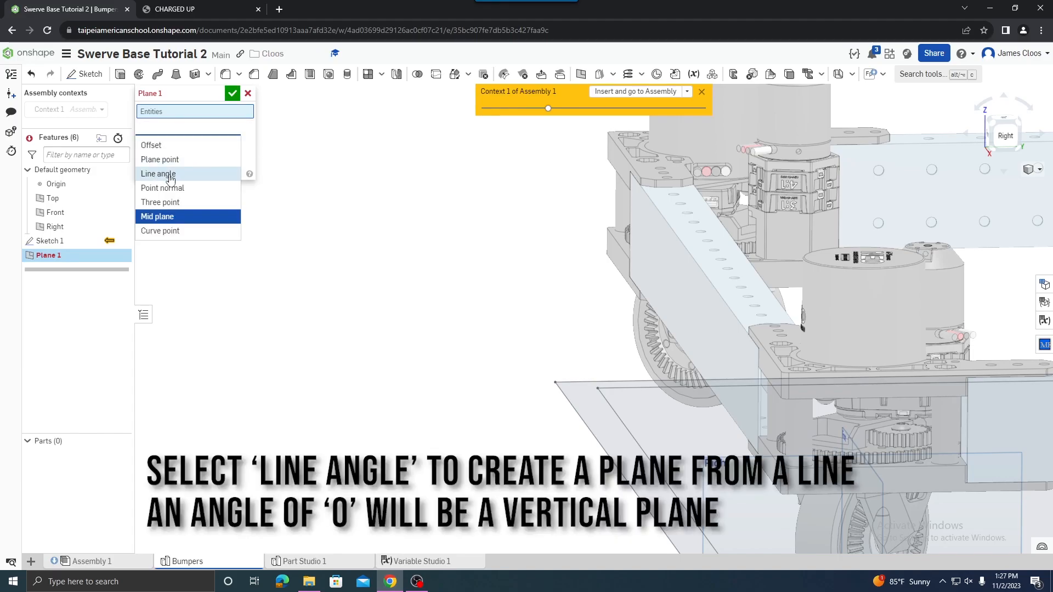
pyautogui.click(170, 174)
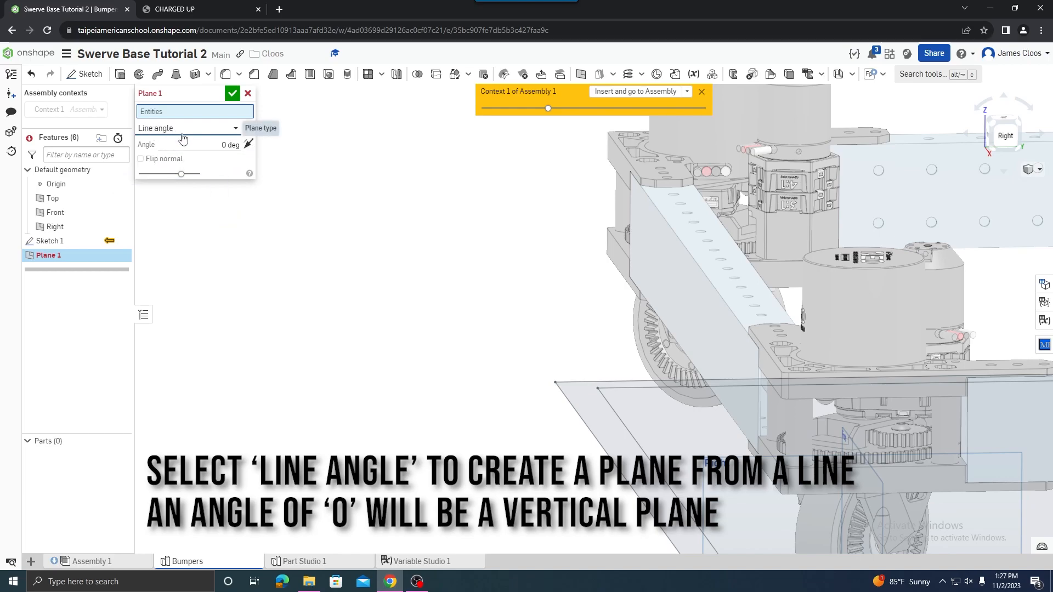
pyautogui.click(628, 431)
pyautogui.moveTo(502, 344)
pyautogui.mouseDown(button='right')
pyautogui.moveTo(594, 302)
pyautogui.moveTo(634, 302)
pyautogui.moveTo(586, 288)
pyautogui.mouseUp(button='right')
pyautogui.scroll(-3, 595, 308)
pyautogui.scroll(5, 604, 300)
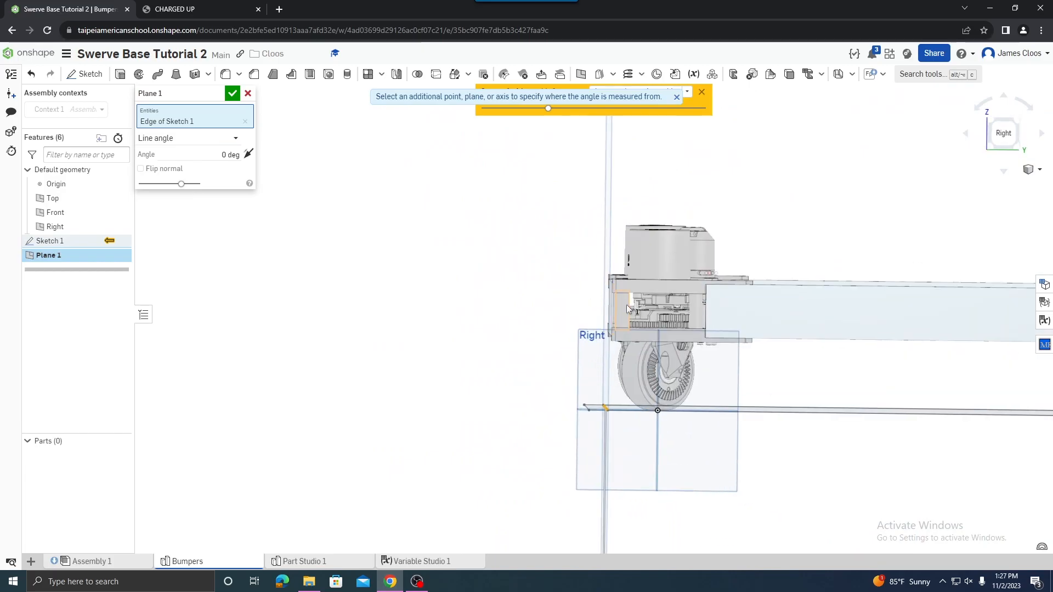
pyautogui.scroll(3, 611, 297)
pyautogui.moveTo(609, 297); pyautogui.dragTo(634, 307, button='right')
pyautogui.scroll(-4, 548, 303)
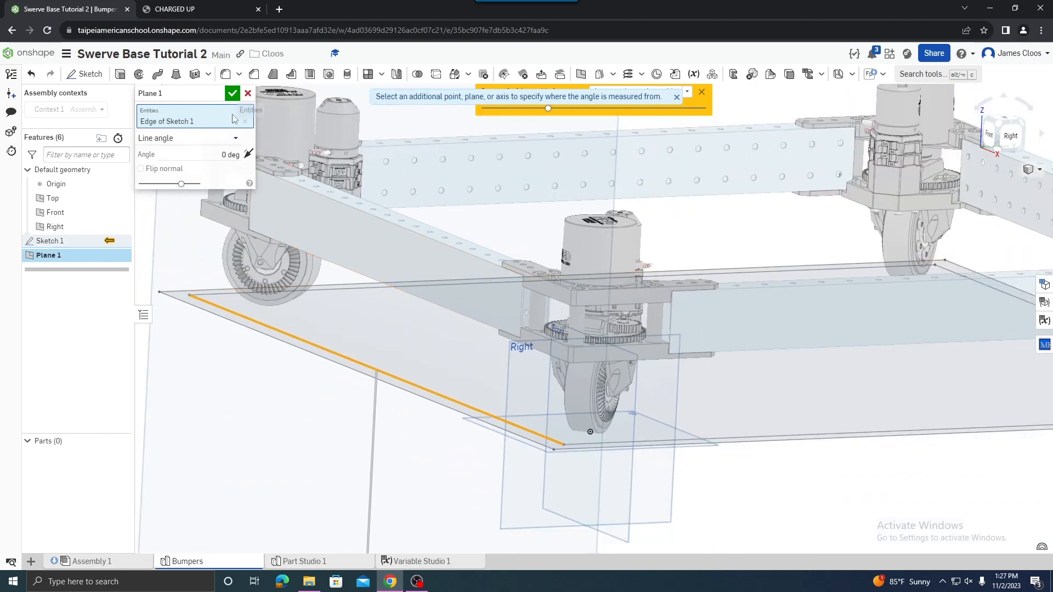
pyautogui.click(233, 94)
# Start a sketch on the new vertical plane at the front of the frame, viewed face-on.
pyautogui.hotkey('shift', '7')
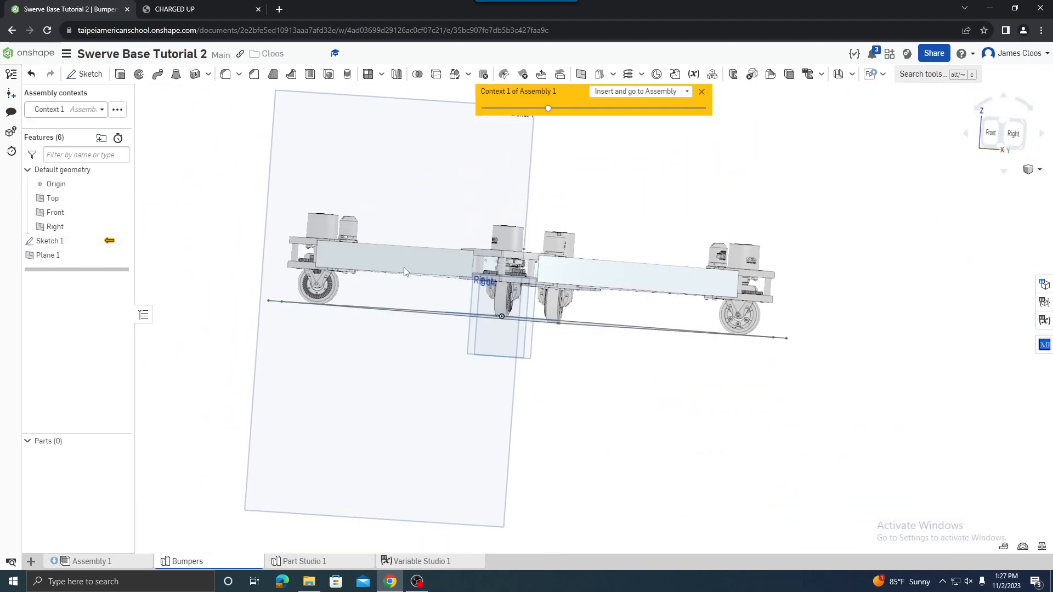
pyautogui.click(90, 81)
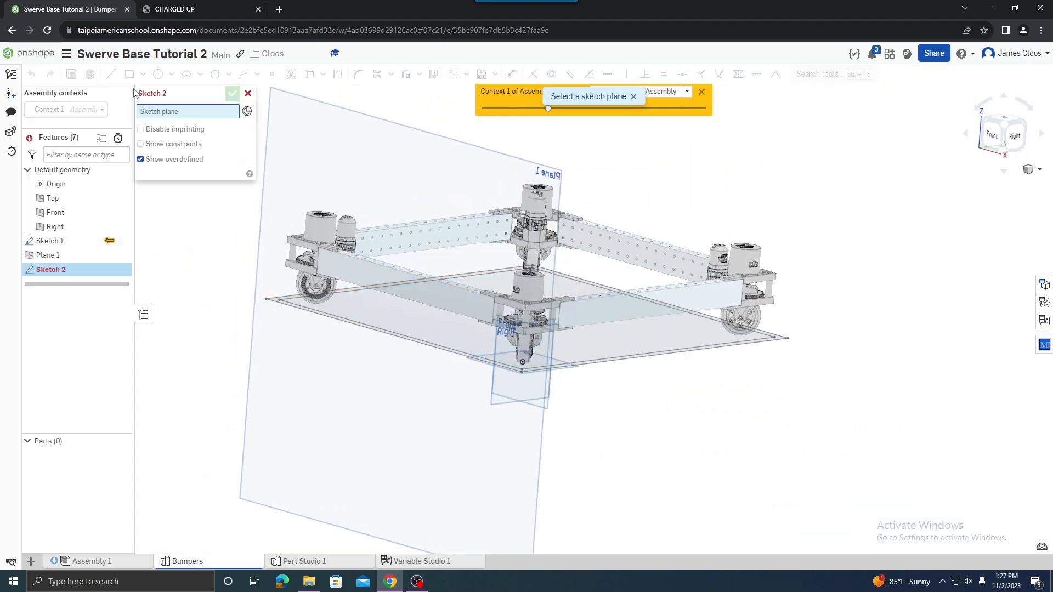
pyautogui.click(326, 144)
pyautogui.scroll(-3, 404, 188)
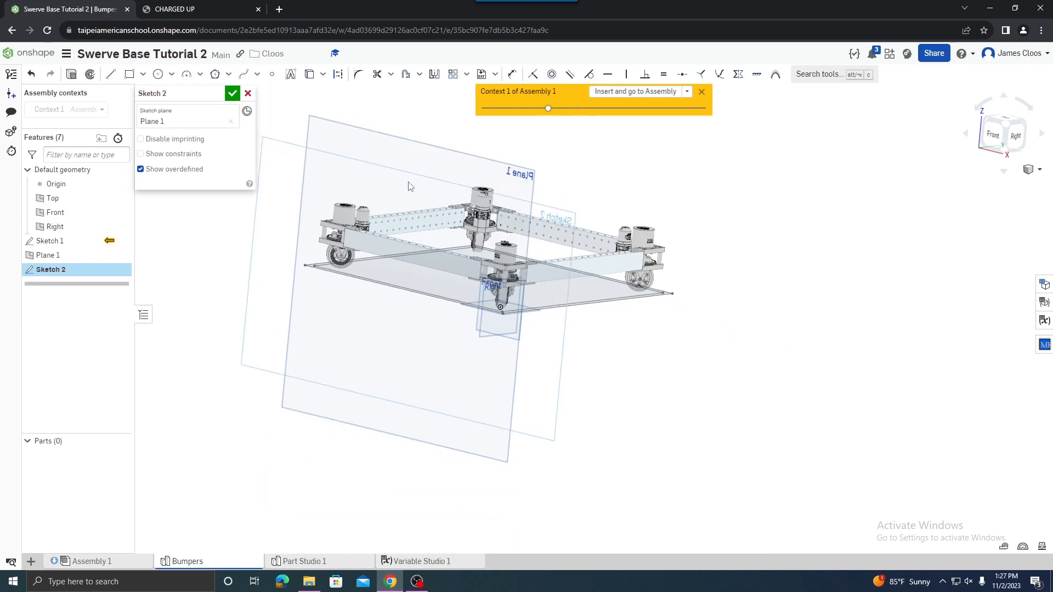
pyautogui.press('n')
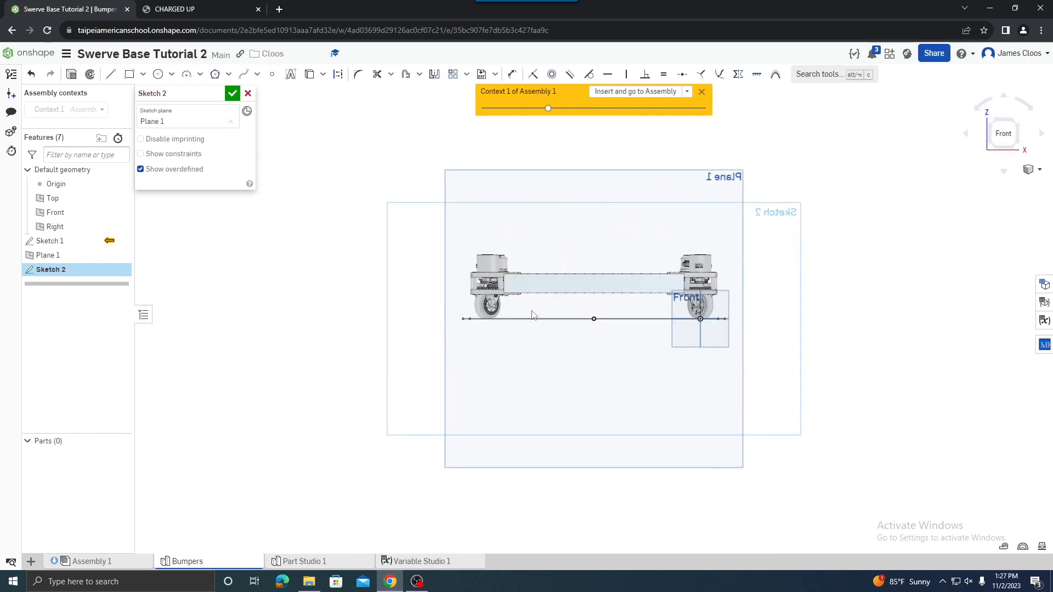
# Sketch a stepped finger-joint end profile with connected lines above the frame, with a top line about 4.34 in long.
pyautogui.click(110, 74)
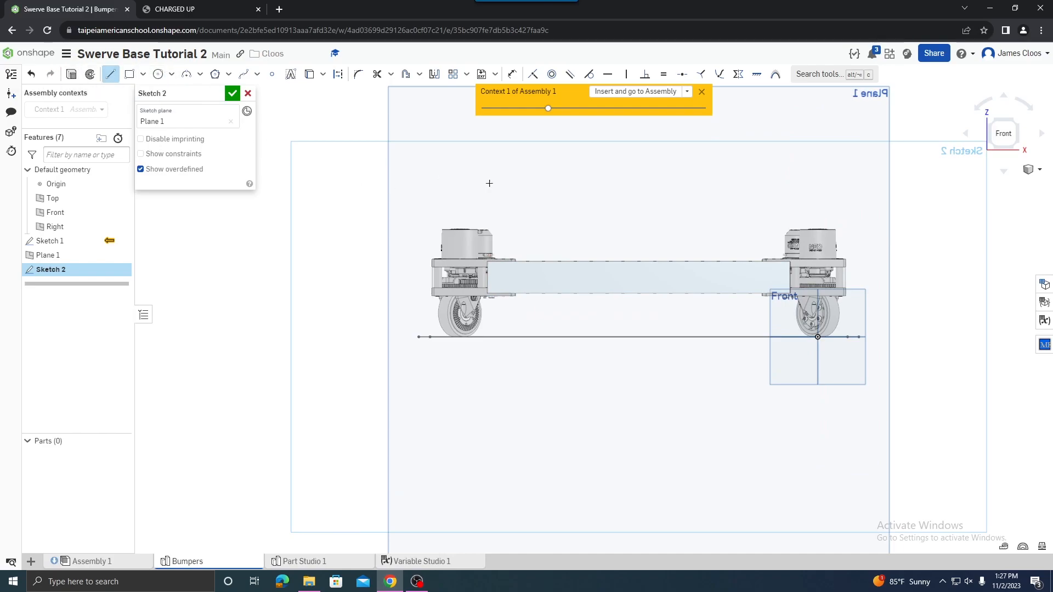
pyautogui.click(499, 157)
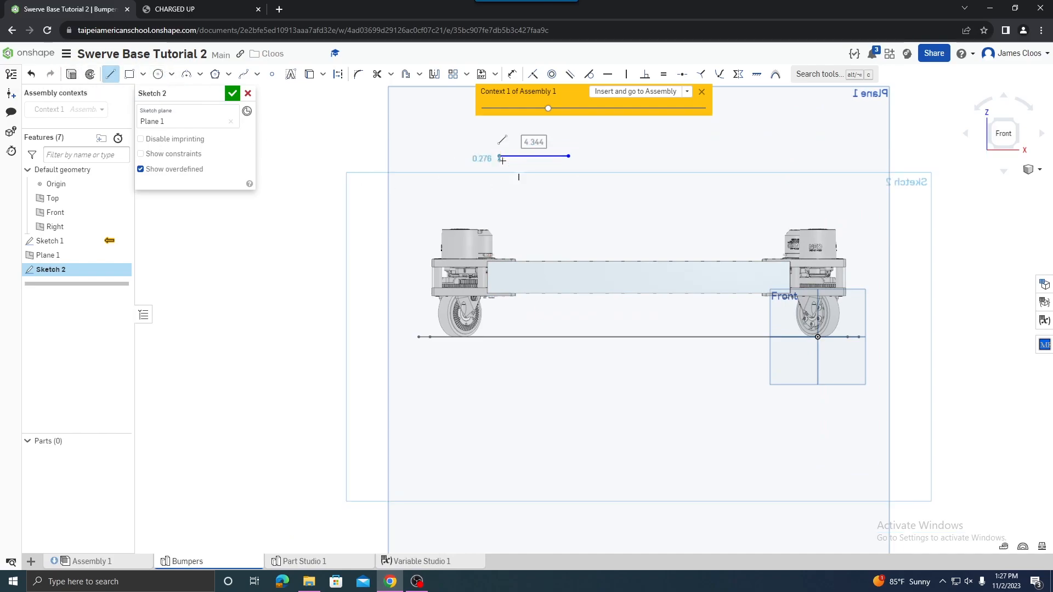
pyautogui.click(512, 187)
pyautogui.click(499, 212)
pyautogui.click(575, 213)
pyautogui.press('Escape')
# Delete the trial finger-joint lines from the sketch.
pyautogui.moveTo(457, 125); pyautogui.dragTo(594, 239)
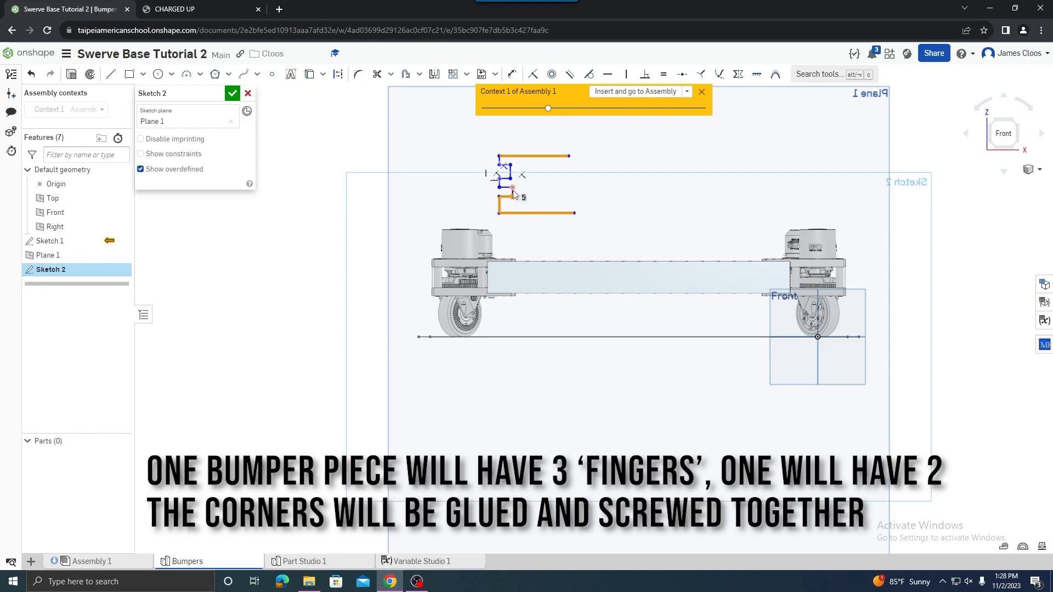
pyautogui.press('Delete')
pyautogui.scroll(5, 512, 195)
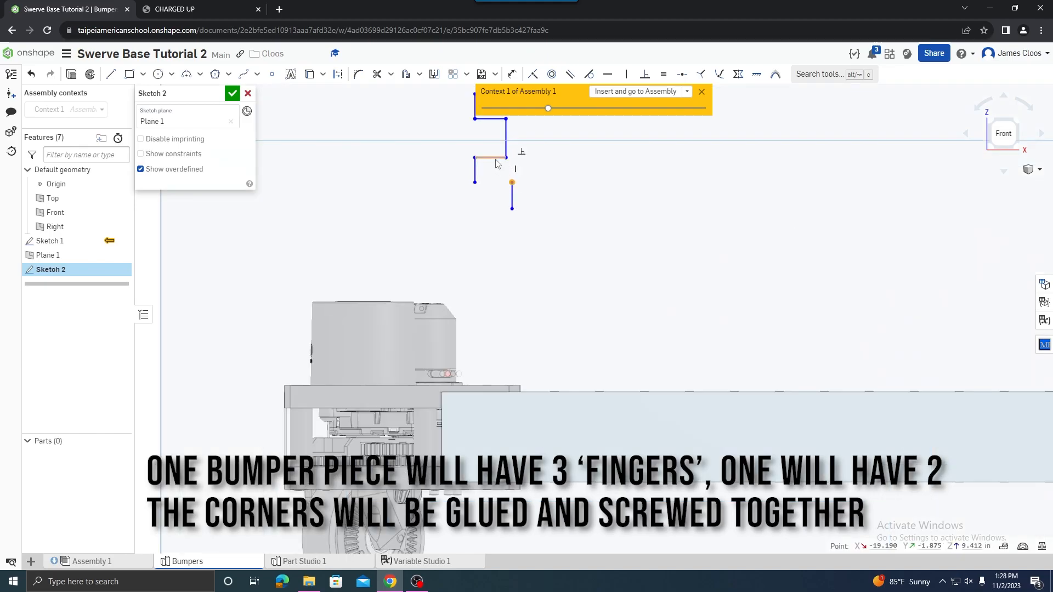
pyautogui.scroll(-4, 492, 130)
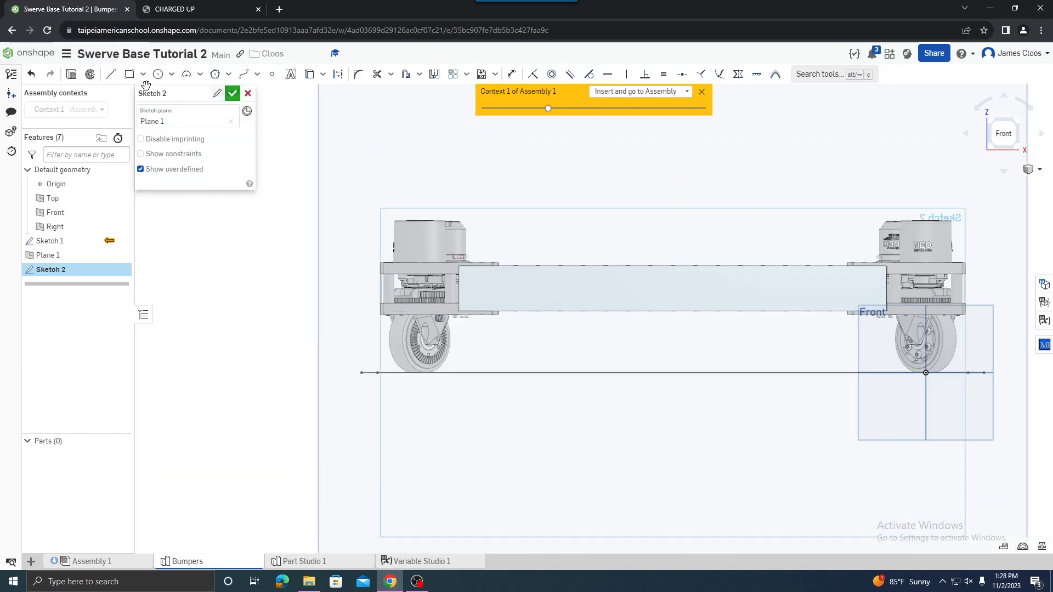
# Sketch a corner rectangle about 8.34 by 5.56 in over the front frame rail.
pyautogui.click(130, 74)
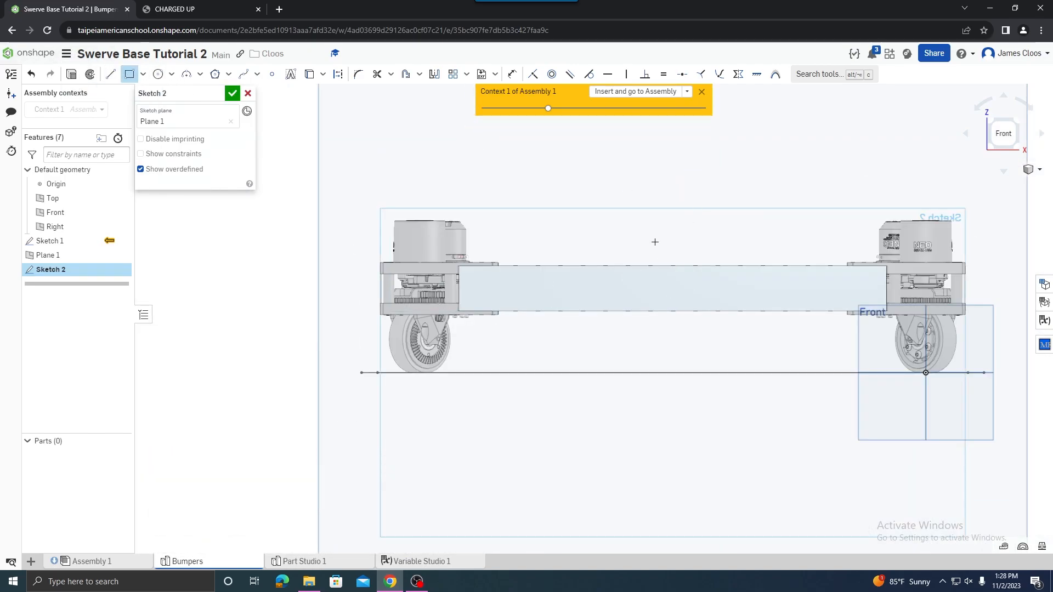
pyautogui.click(659, 223)
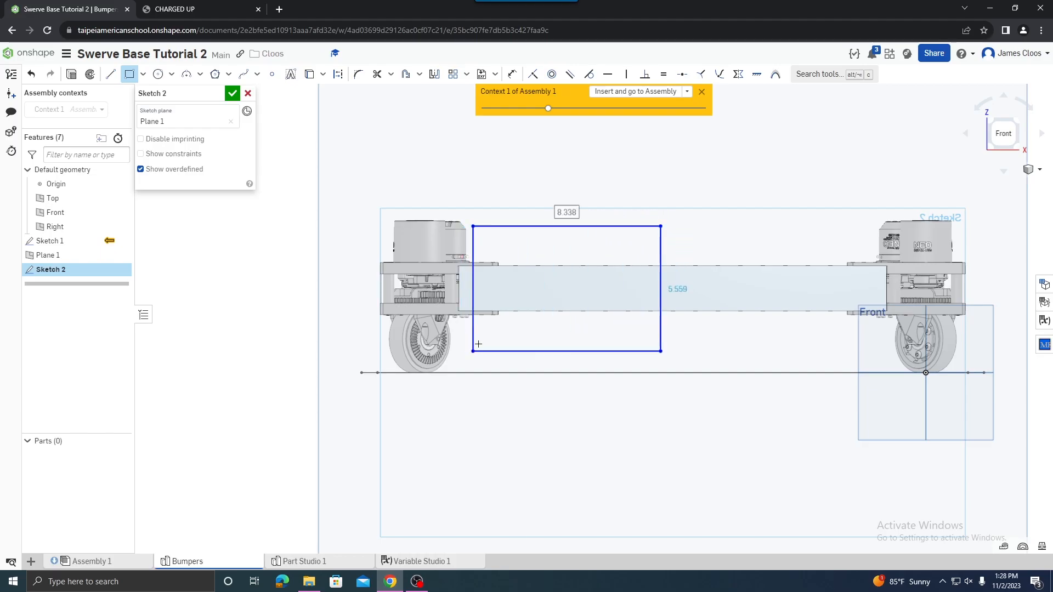
pyautogui.click(470, 352)
pyautogui.scroll(-3, 639, 284)
pyautogui.scroll(-2, 770, 280)
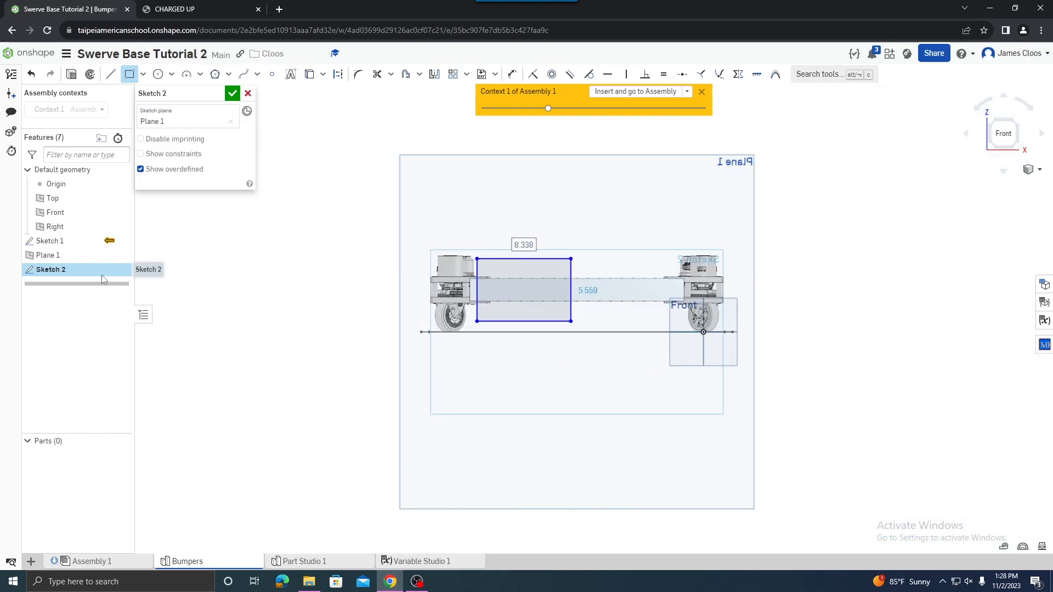
# Dimension the height of the rectangle's bottom edge above the floor-level outline as #bumperFloorOffset.
pyautogui.press('u')
pyautogui.scroll(4, 531, 314)
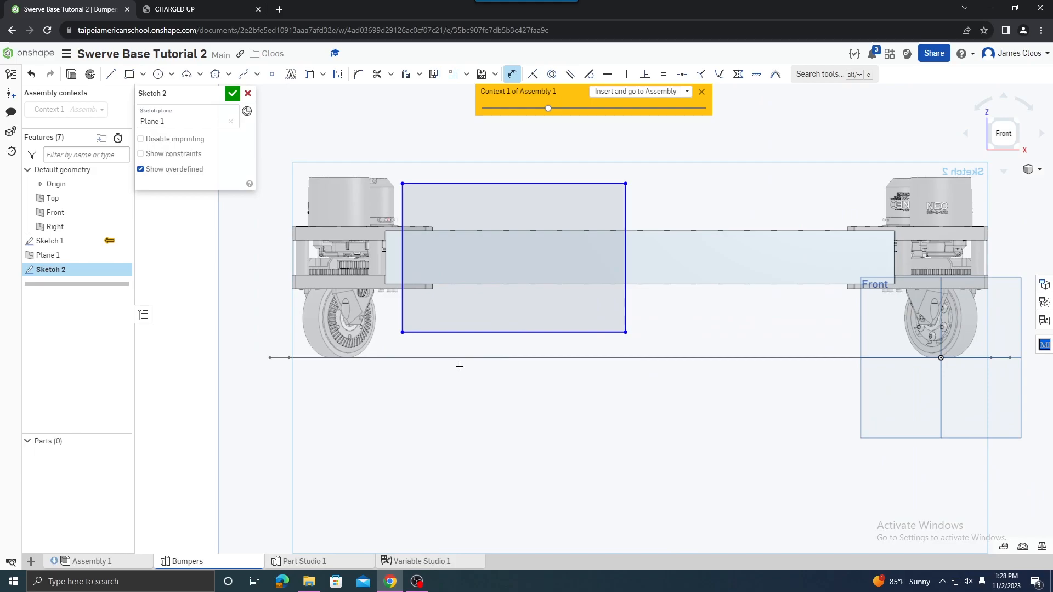
pyautogui.click(495, 333)
pyautogui.click(162, 332)
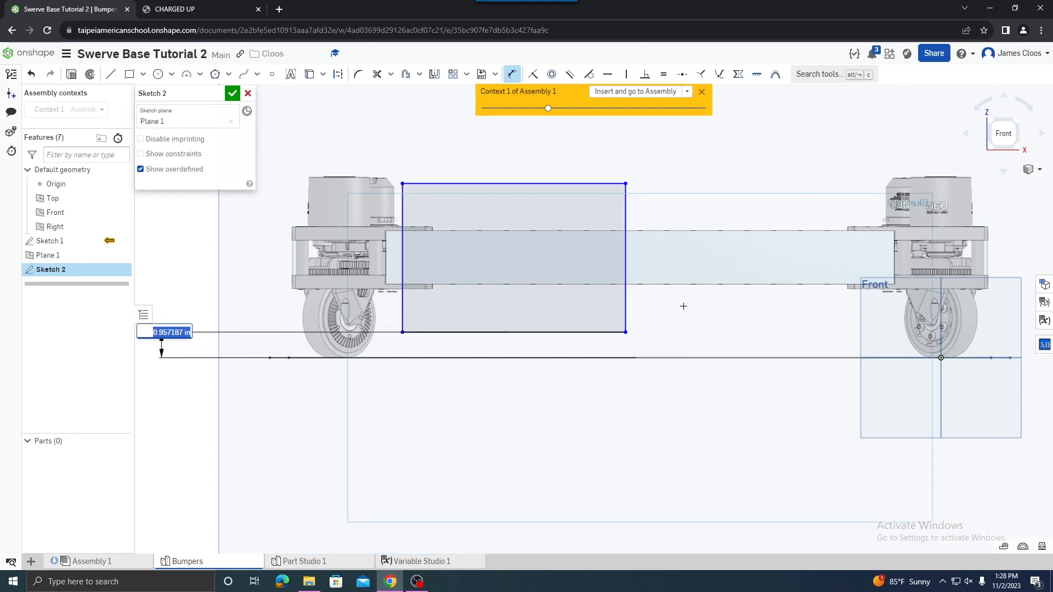
pyautogui.write('bumper')
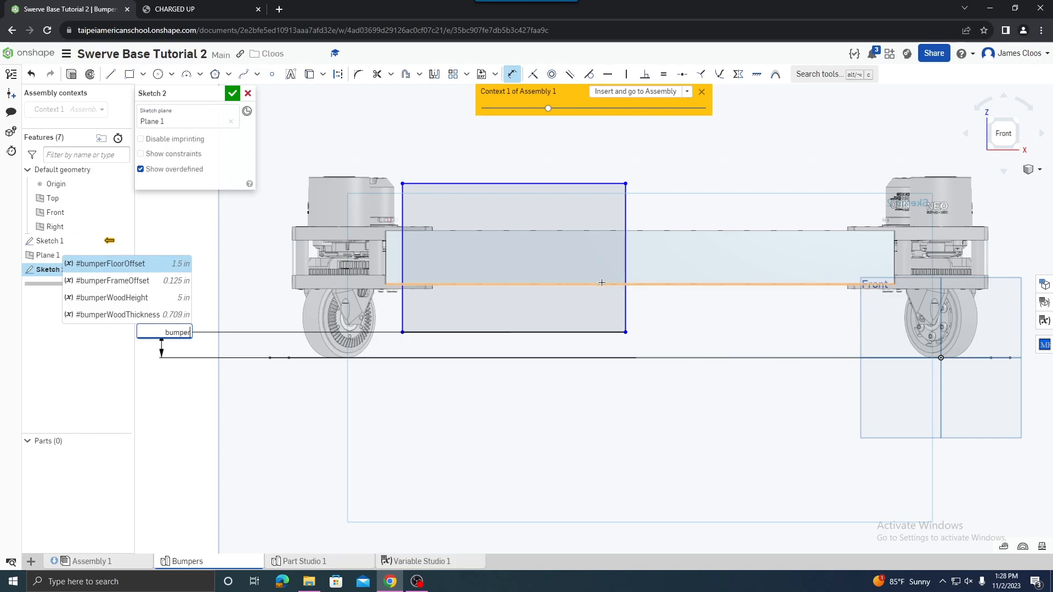
pyautogui.click(125, 264)
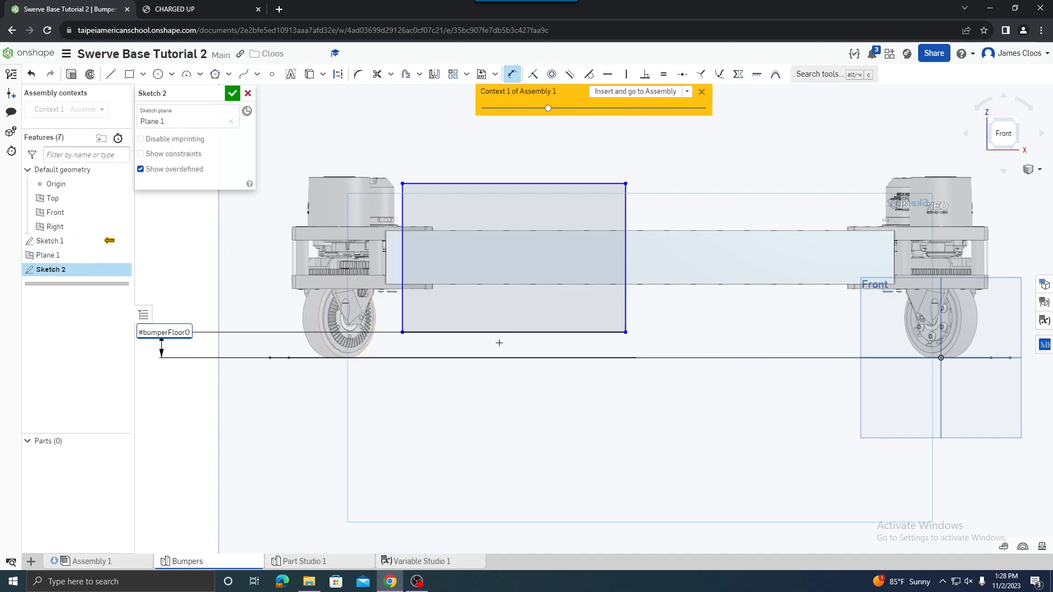
pyautogui.press('Return')
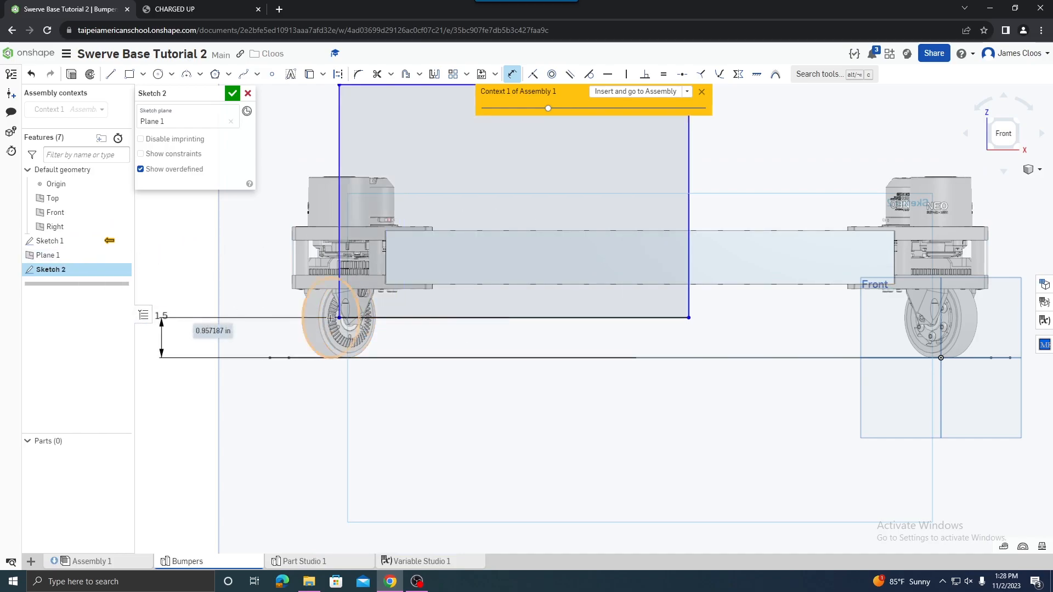
# Dimension the rectangle's vertical side as #bumperWoodHeight.
pyautogui.scroll(-3, 448, 263)
pyautogui.scroll(2, 374, 204)
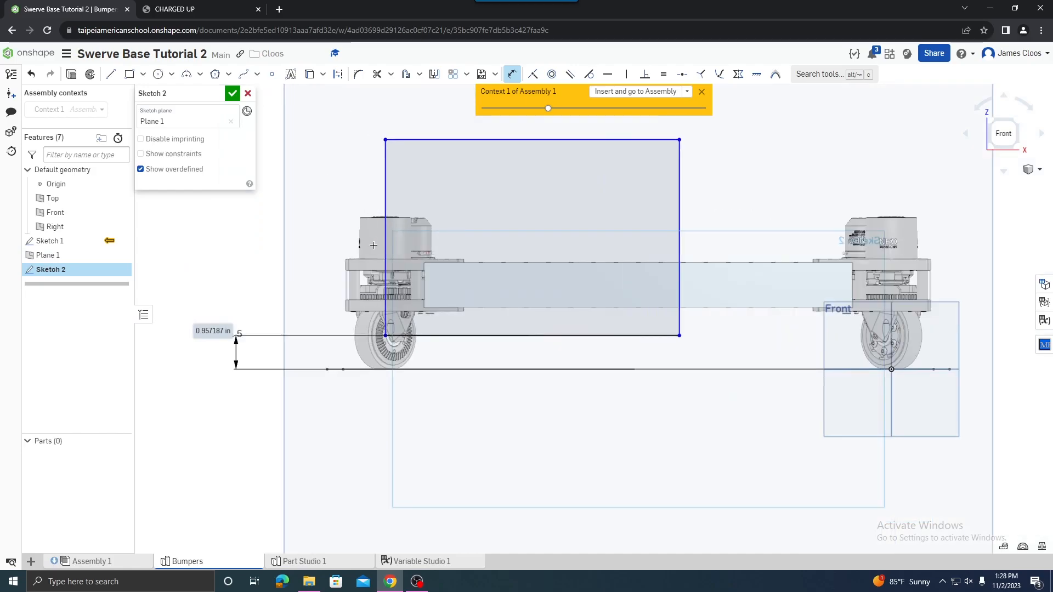
pyautogui.click(386, 190)
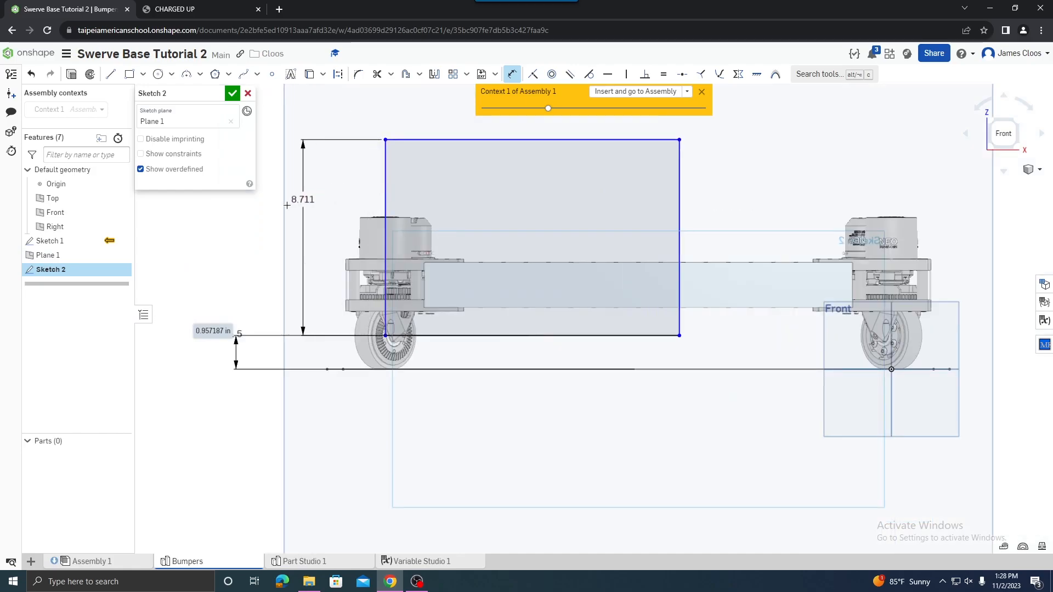
pyautogui.click(211, 258)
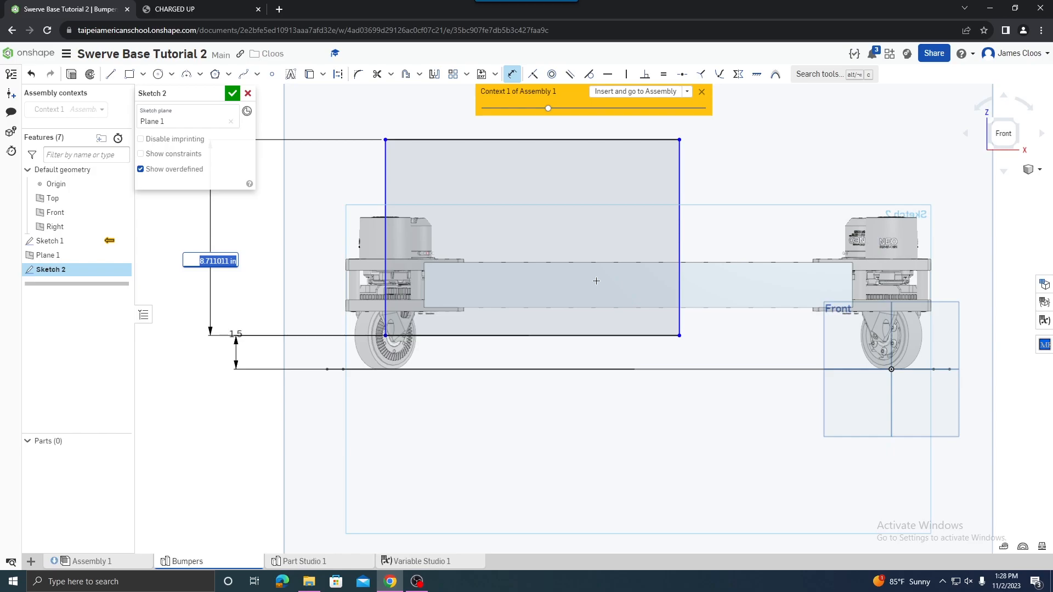
pyautogui.write('bum')
pyautogui.click(197, 309)
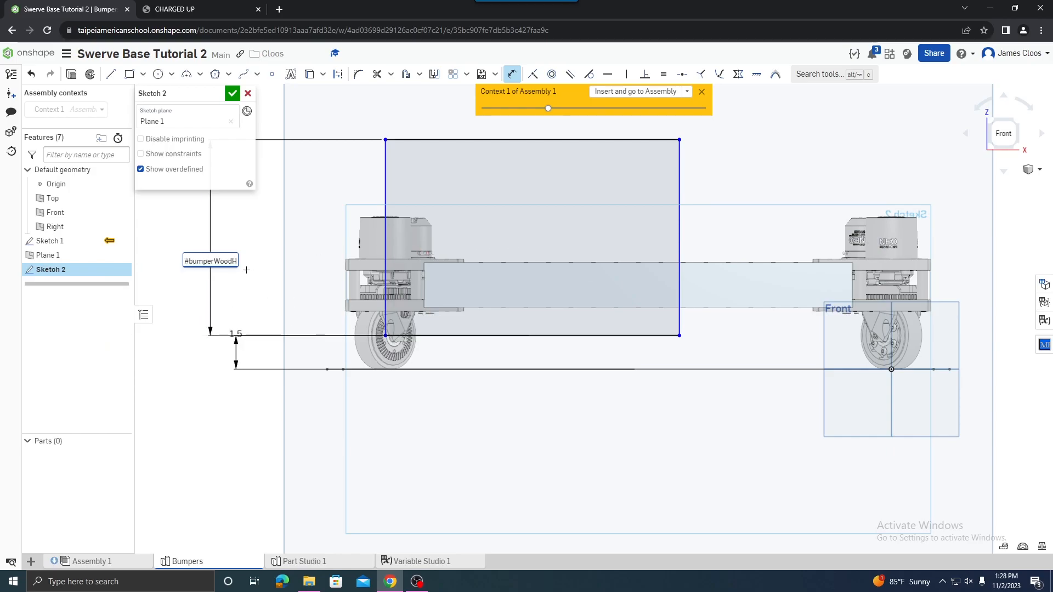
pyautogui.press('Return')
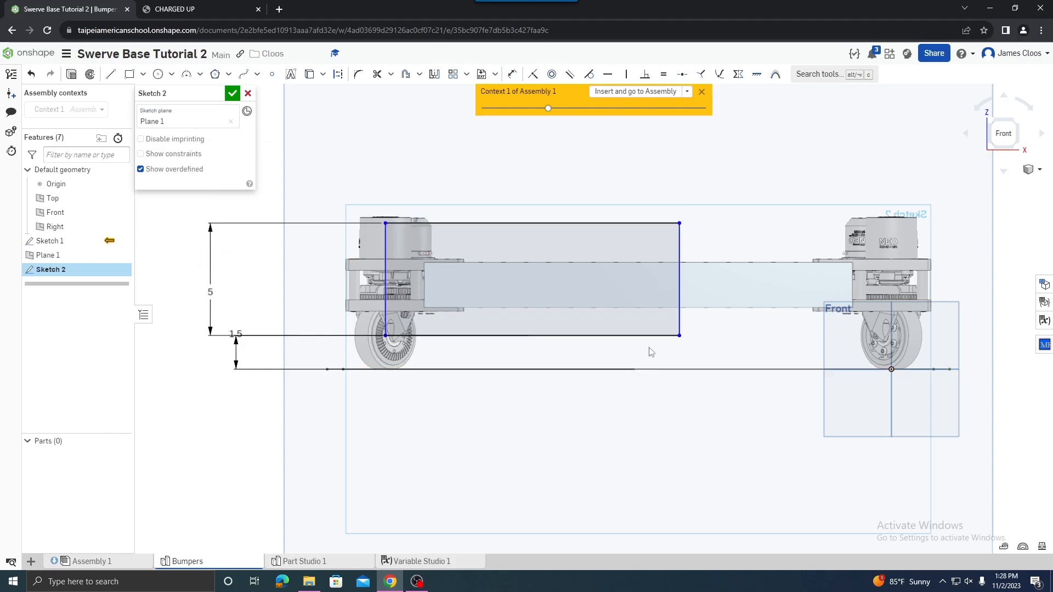
# Align the board rectangle's lower inner corner vertically with the midpoint of the floor outline's front edge.
pyautogui.moveTo(683, 331); pyautogui.dragTo(641, 331)
pyautogui.hotkey('shift', '7')
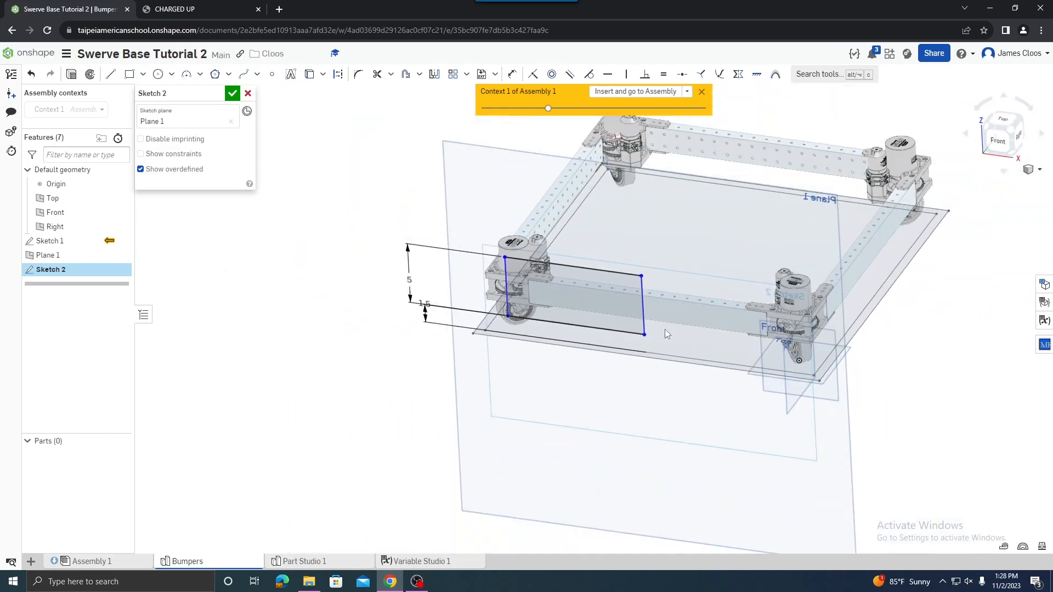
pyautogui.scroll(3, 639, 274)
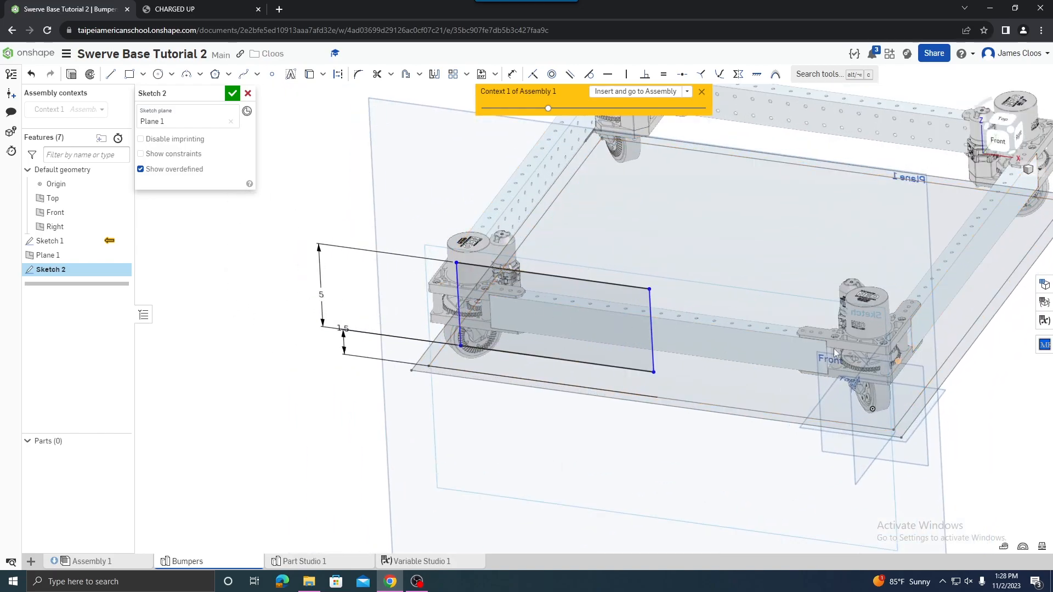
pyautogui.scroll(-5, 716, 318)
pyautogui.scroll(-1, 731, 310)
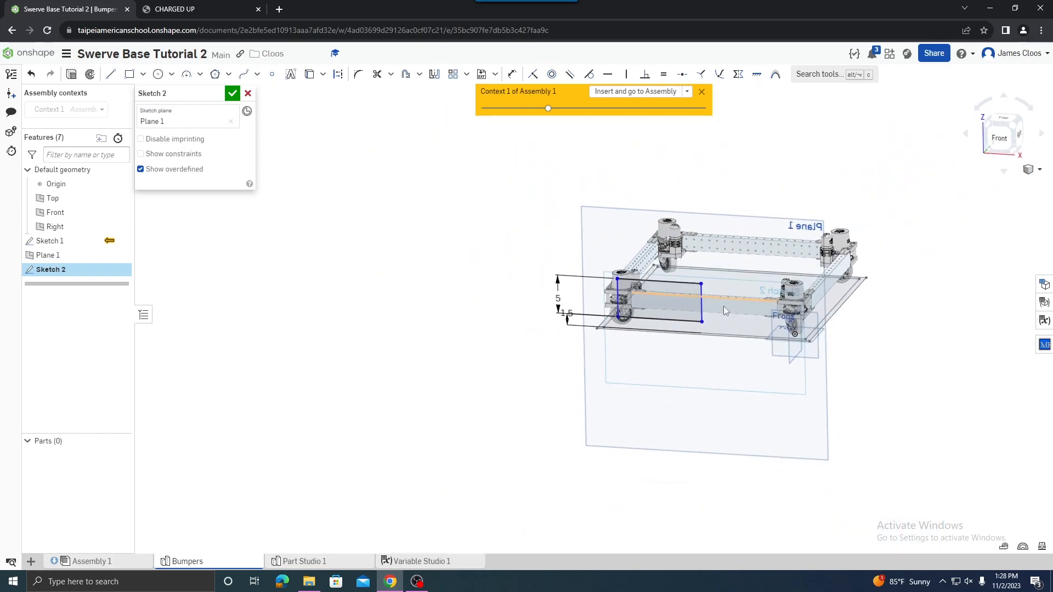
pyautogui.scroll(5, 728, 305)
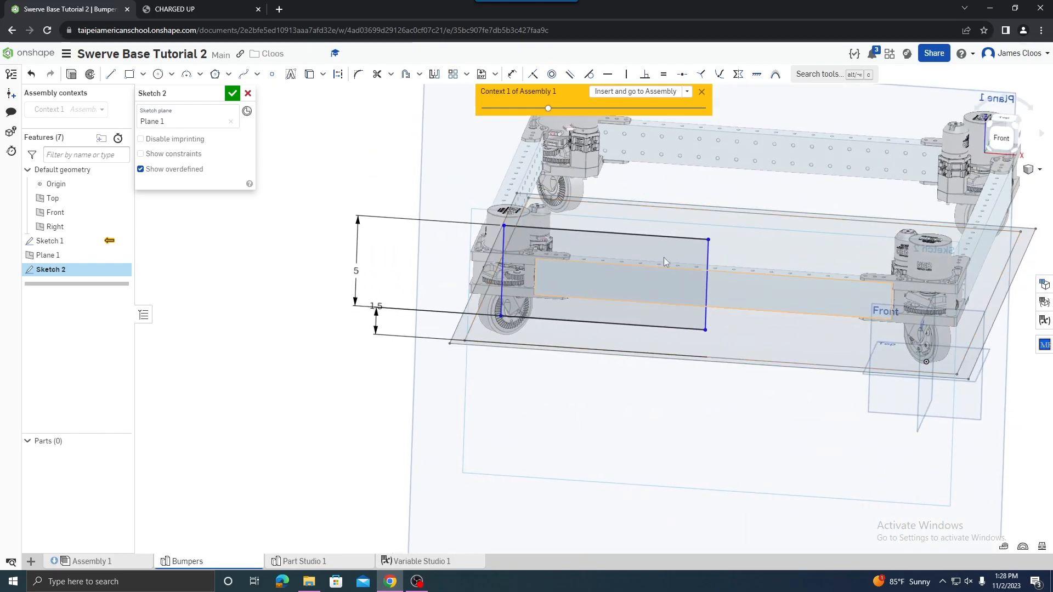
pyautogui.scroll(3, 745, 337)
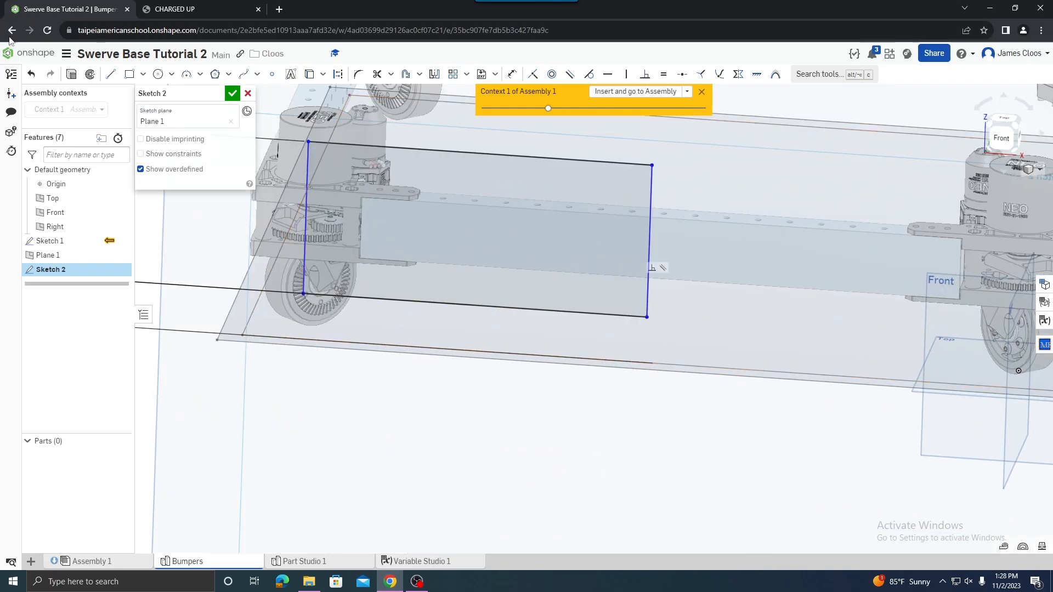
pyautogui.scroll(1, 665, 363)
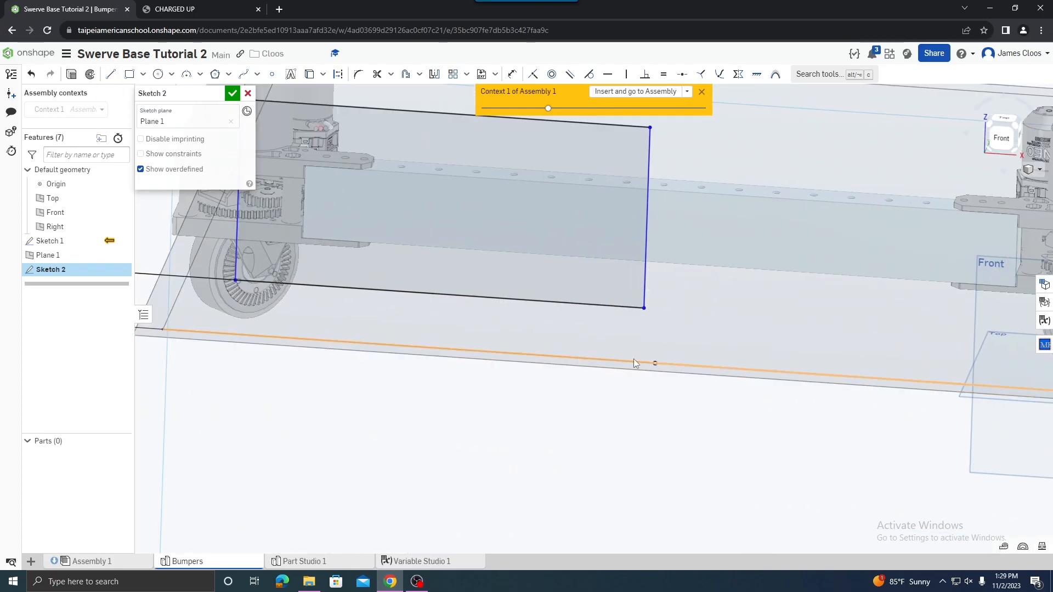
pyautogui.click(654, 363)
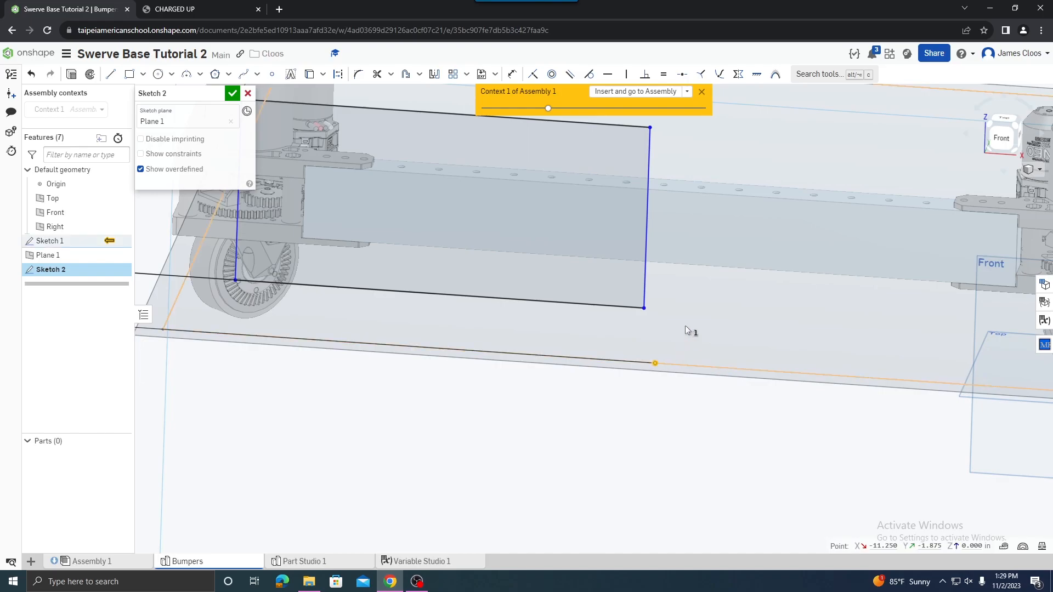
pyautogui.click(641, 308)
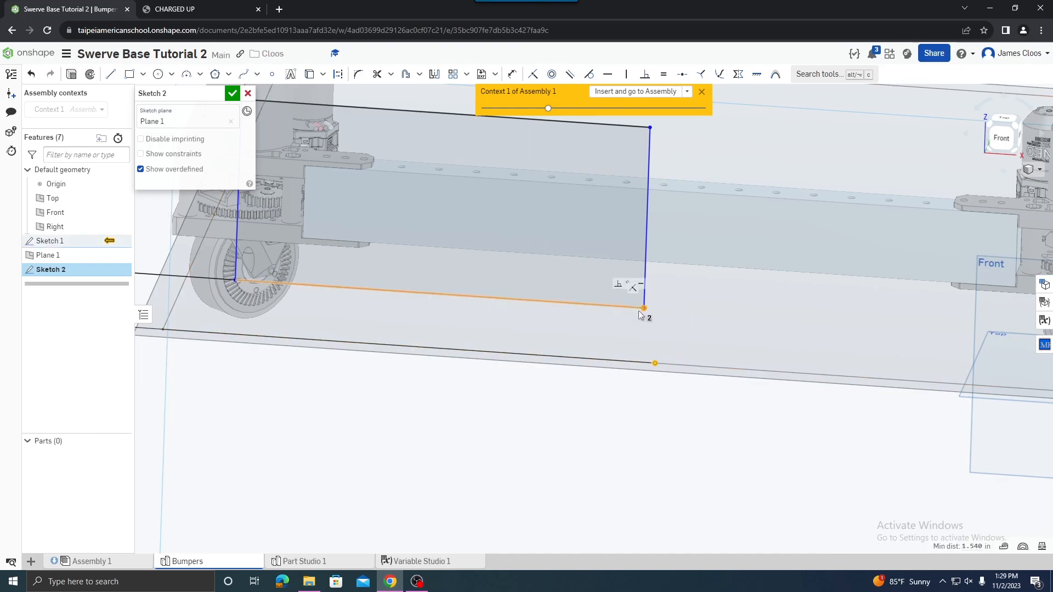
pyautogui.click(625, 76)
# Align the rectangle's lower outer corner vertically with the inner wood corner of the floor outline.
pyautogui.scroll(-5, 707, 304)
pyautogui.scroll(-2, 671, 331)
pyautogui.moveTo(671, 332)
pyautogui.mouseDown(button='right')
pyautogui.moveTo(670, 305)
pyautogui.moveTo(670, 323)
pyautogui.mouseUp(button='right')
pyautogui.scroll(4, 553, 258)
pyautogui.moveTo(549, 260)
pyautogui.mouseDown(button='right')
pyautogui.moveTo(547, 247)
pyautogui.moveTo(554, 258)
pyautogui.moveTo(538, 261)
pyautogui.mouseUp(button='right')
pyautogui.moveTo(528, 258); pyautogui.dragTo(478, 259)
pyautogui.moveTo(511, 380)
pyautogui.mouseDown(button='right')
pyautogui.moveTo(509, 351)
pyautogui.moveTo(462, 385)
pyautogui.mouseUp(button='right')
pyautogui.scroll(-5, 487, 327)
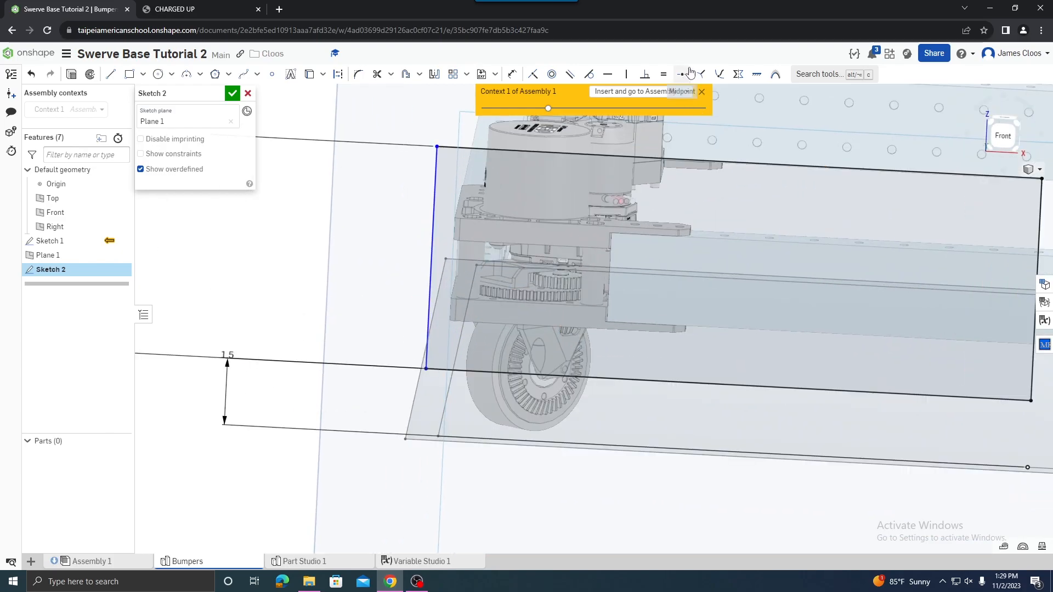
pyautogui.click(439, 437)
pyautogui.click(427, 369)
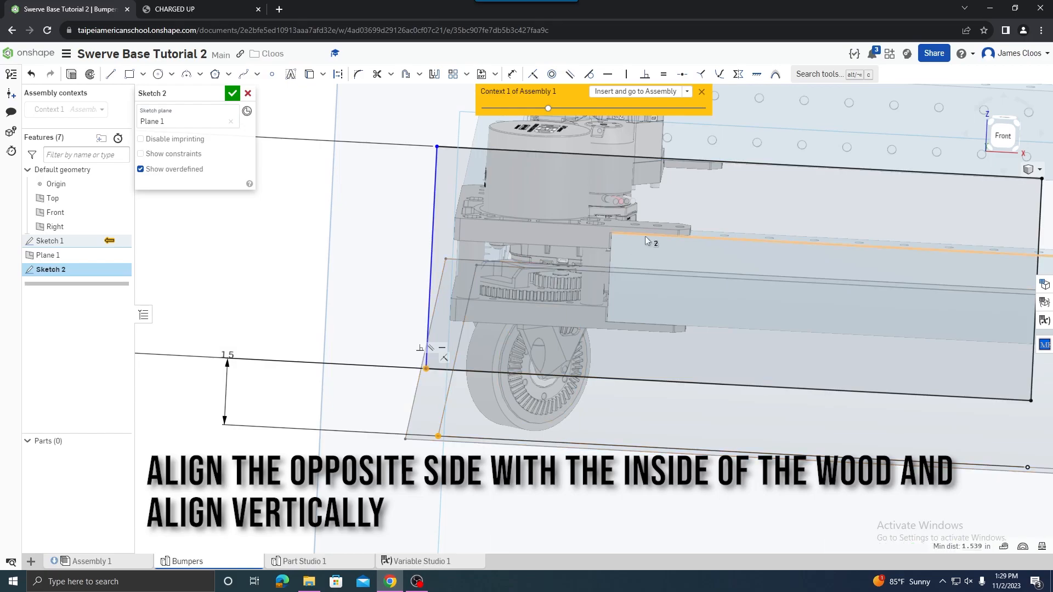
pyautogui.click(626, 75)
# Sketch the upper finger-joint tab with lines, about 1.3 in tall, outward from the board rectangle's upper outer corner.
pyautogui.moveTo(552, 462)
pyautogui.mouseDown(button='right')
pyautogui.moveTo(589, 447)
pyautogui.moveTo(616, 456)
pyautogui.moveTo(531, 444)
pyautogui.moveTo(549, 442)
pyautogui.mouseUp(button='right')
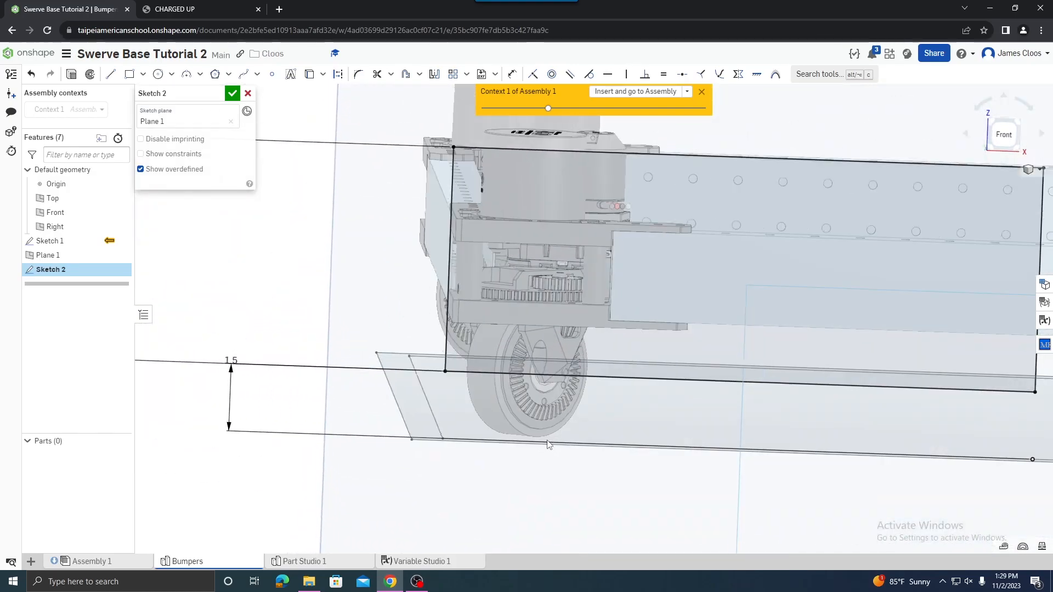
pyautogui.scroll(-4, 548, 441)
pyautogui.moveTo(554, 379)
pyautogui.mouseDown(button='right')
pyautogui.moveTo(548, 396)
pyautogui.moveTo(517, 396)
pyautogui.mouseUp(button='right')
pyautogui.scroll(3, 497, 354)
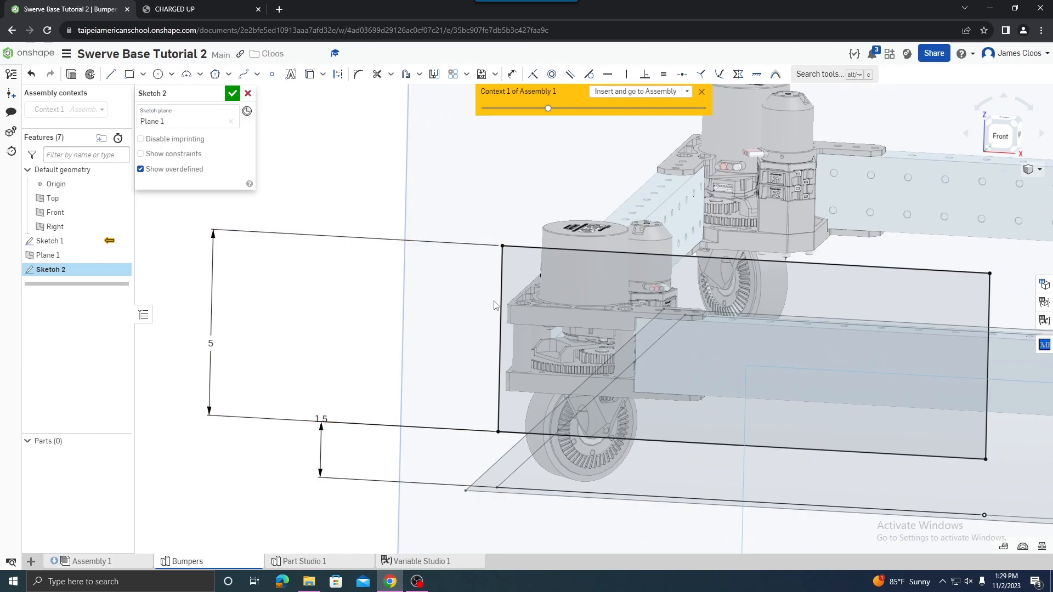
pyautogui.scroll(-2, 509, 393)
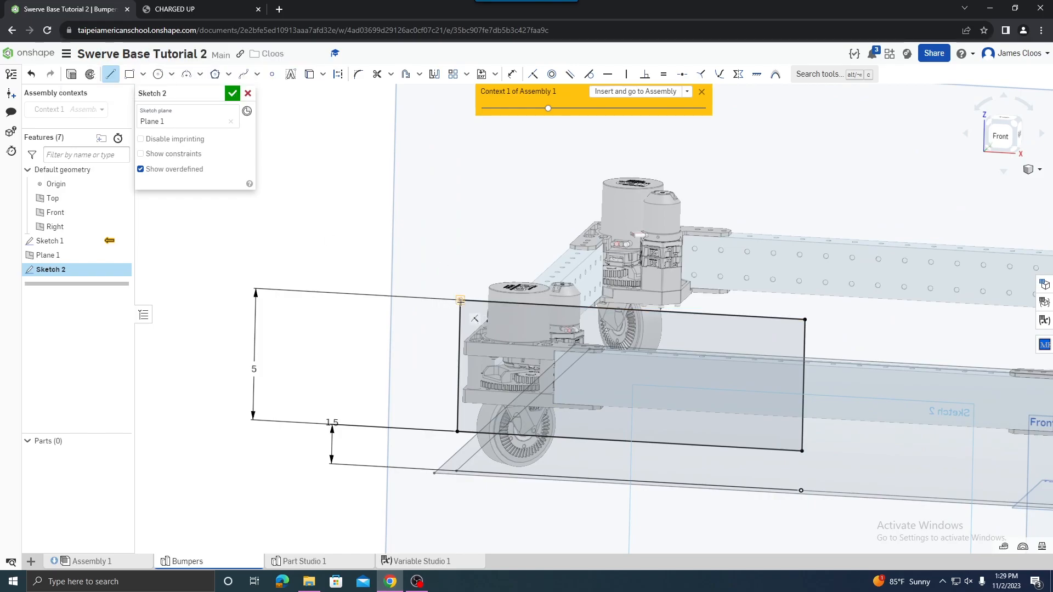
pyautogui.click(422, 298)
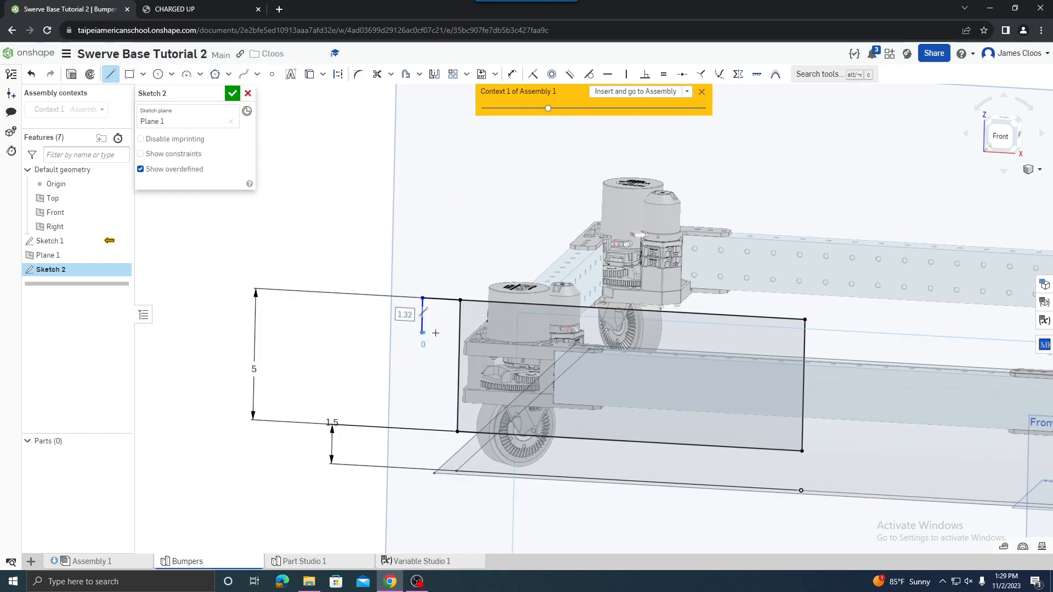
pyautogui.click(459, 334)
pyautogui.press('Escape')
# Sketch the middle finger-joint tab with lines outward from the board's outer vertical side.
pyautogui.scroll(-2, 370, 265)
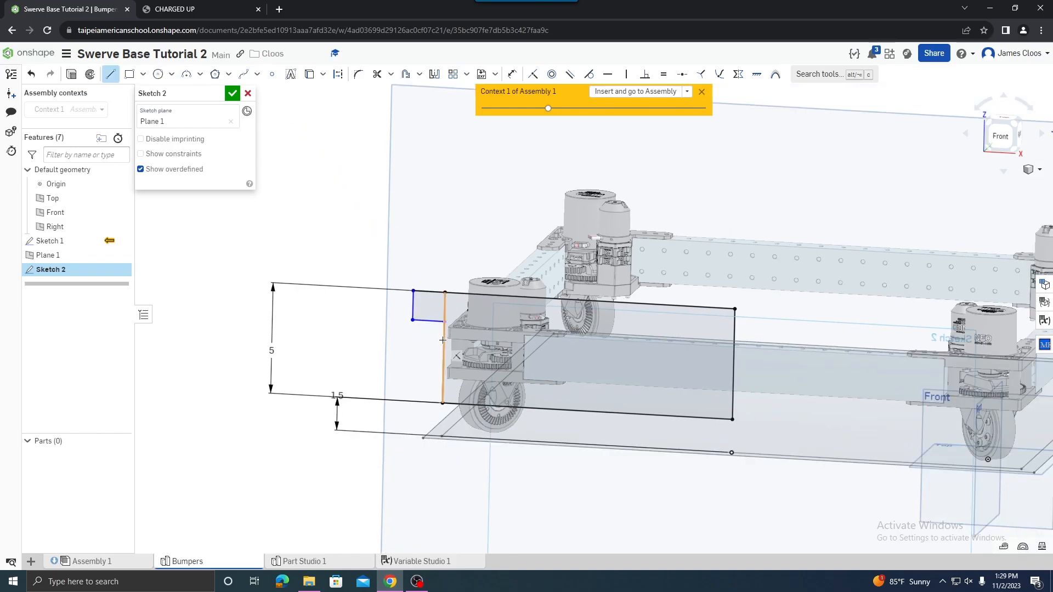
pyautogui.click(420, 338)
pyautogui.click(421, 363)
pyautogui.click(443, 364)
pyautogui.press('Escape')
# Sketch the lower finger-joint tab with lines outward from the board rectangle's lower outer corner.
pyautogui.press('l')
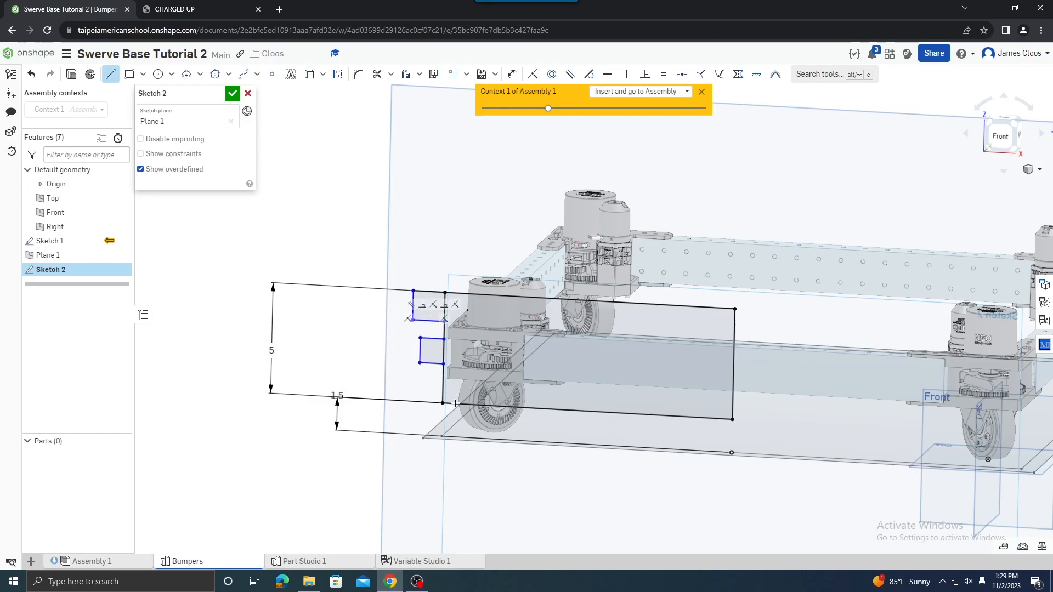
pyautogui.click(443, 403)
pyautogui.click(419, 383)
pyautogui.click(444, 384)
pyautogui.press('Escape')
# Align the outer corners of the three finger tabs with a vertical constraint.
pyautogui.moveTo(461, 351)
pyautogui.mouseDown(button='right')
pyautogui.moveTo(547, 347)
pyautogui.moveTo(521, 321)
pyautogui.moveTo(470, 367)
pyautogui.moveTo(460, 323)
pyautogui.moveTo(451, 327)
pyautogui.mouseUp(button='right')
pyautogui.moveTo(393, 343); pyautogui.dragTo(384, 354, button='right')
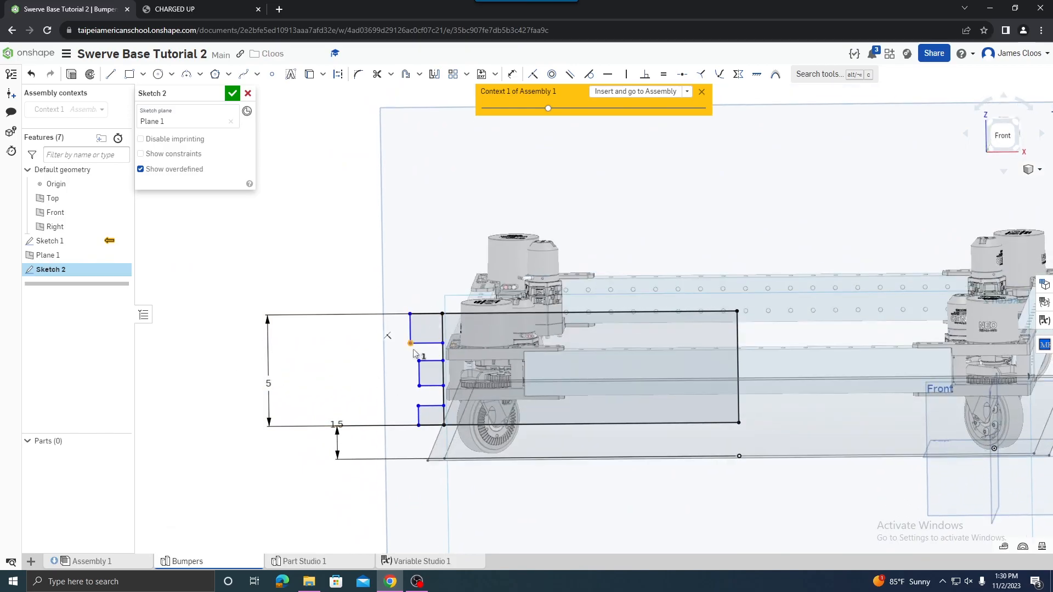
pyautogui.click(419, 406)
pyautogui.press('v')
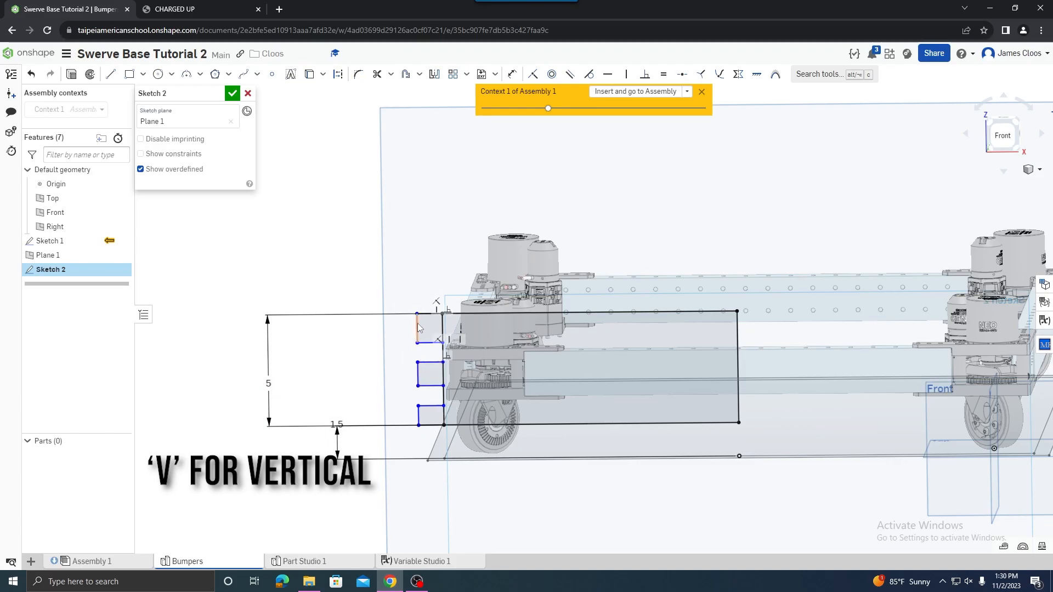
# Make the outer vertical edges of the three finger tabs equal in length.
pyautogui.click(418, 375)
pyautogui.click(419, 415)
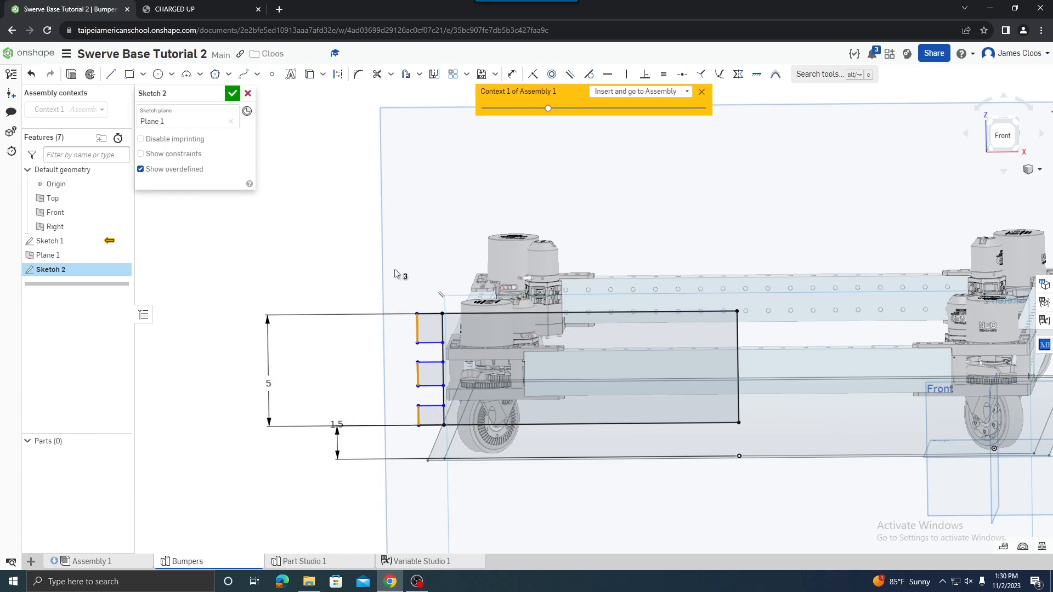
pyautogui.click(662, 77)
# Dimension the upper finger tab's width as #bumperWoodThickness.
pyautogui.scroll(-2, 338, 260)
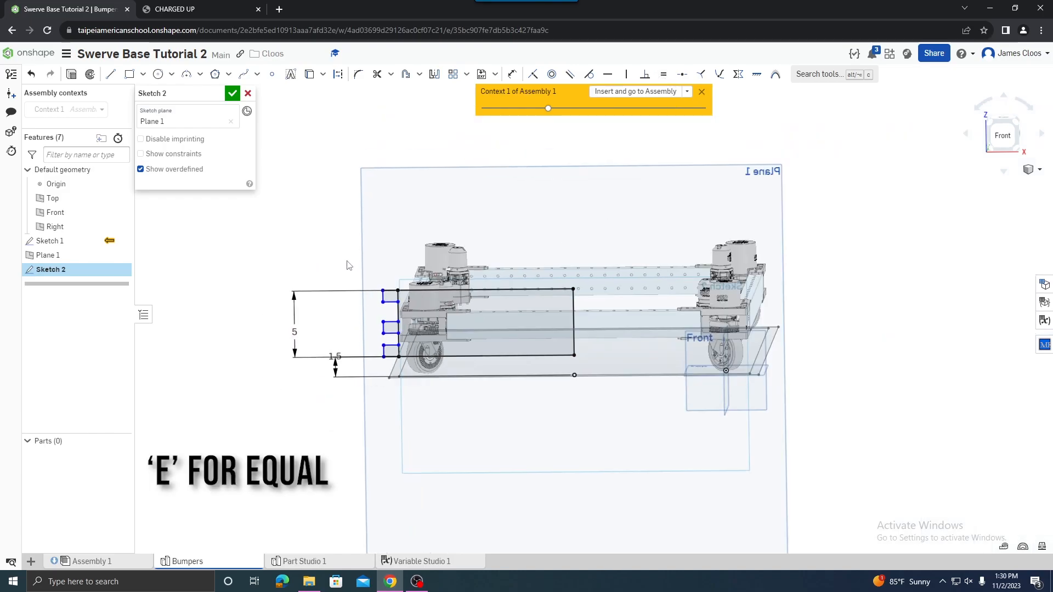
pyautogui.scroll(2, 409, 310)
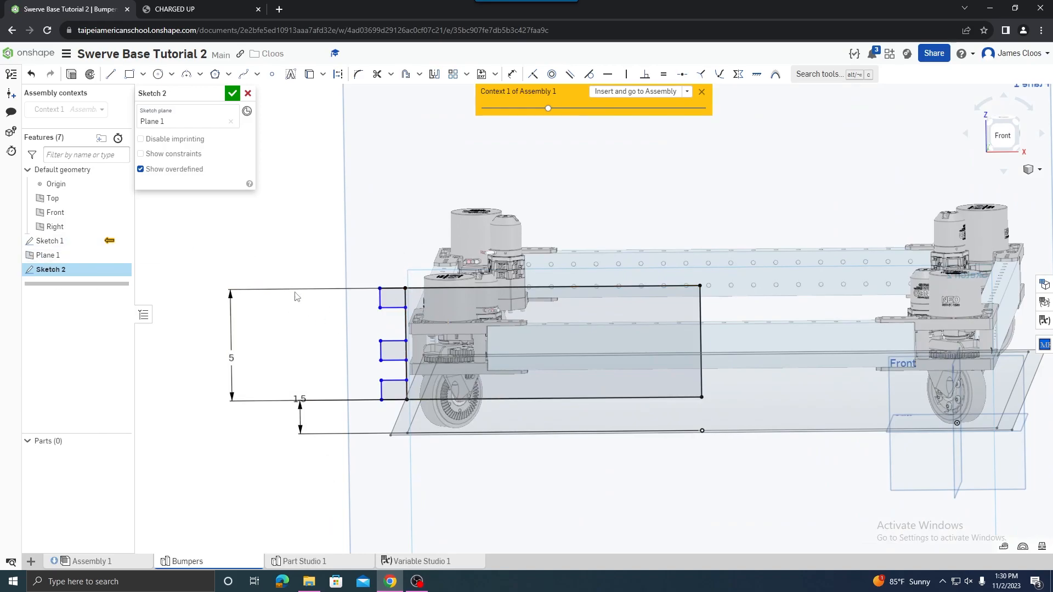
pyautogui.press('d')
pyautogui.click(392, 288)
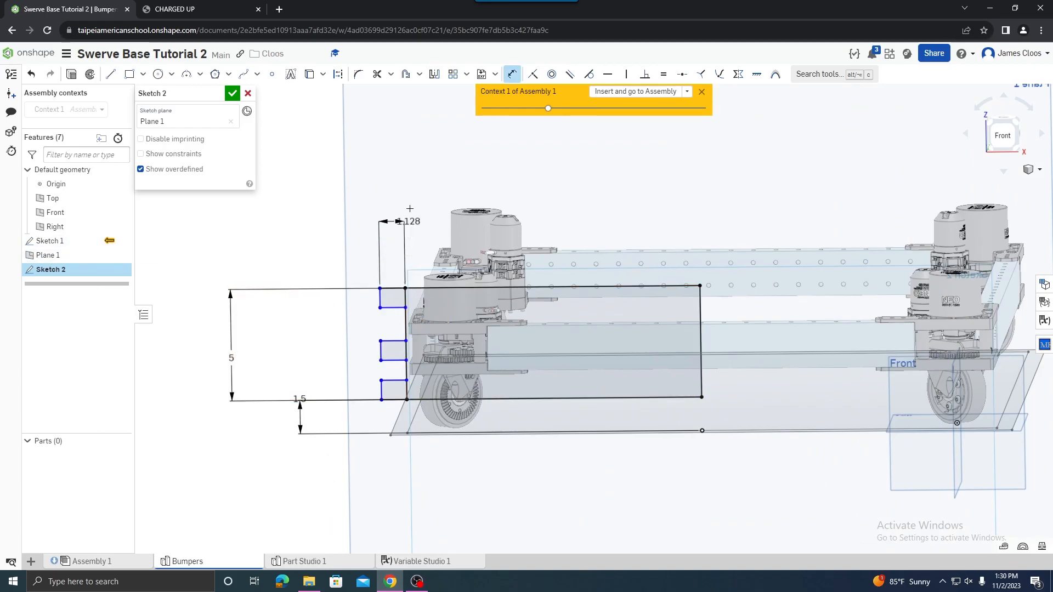
pyautogui.click(412, 159)
pyautogui.write('18mm')
pyautogui.press('BackSpace')
pyautogui.press('BackSpace')
pyautogui.press('BackSpace')
pyautogui.write('bum')
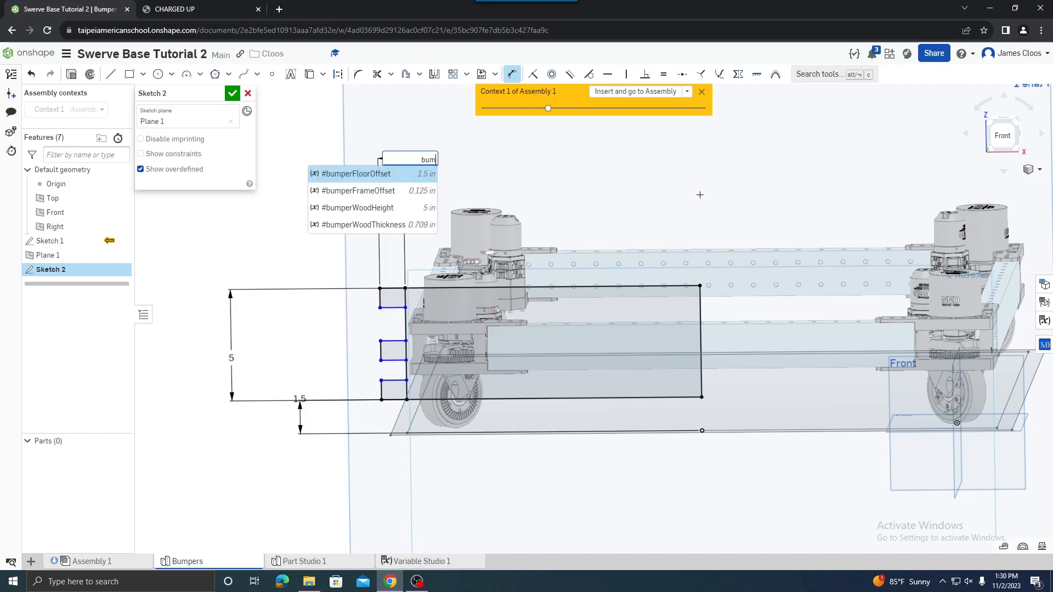
pyautogui.click(390, 225)
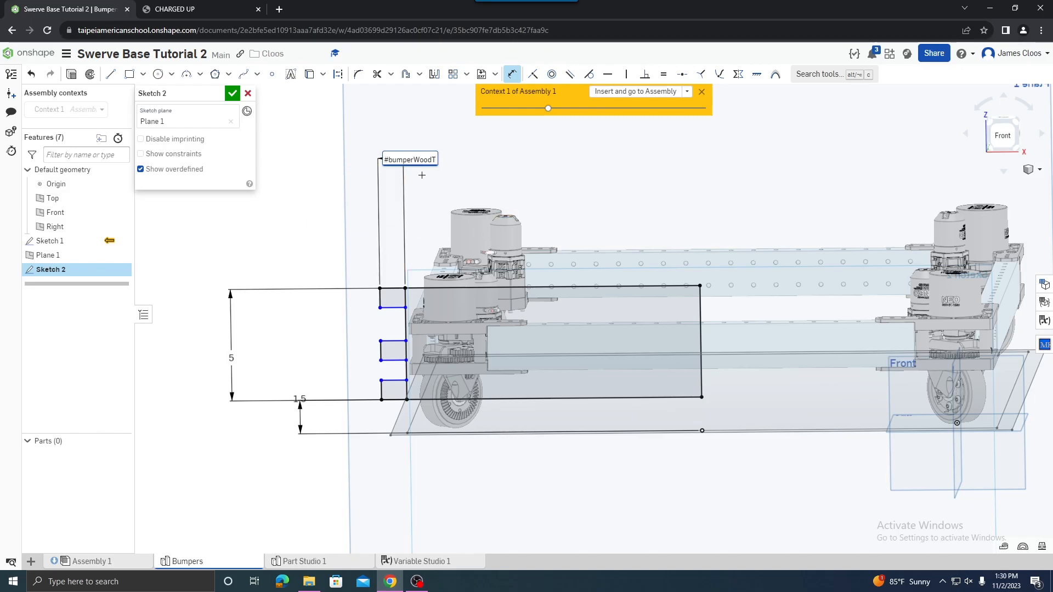
pyautogui.press('Return')
# Dimension the upper finger tab's height as #bumperWoodHeight/5.
pyautogui.scroll(3, 429, 264)
pyautogui.scroll(-2, 425, 321)
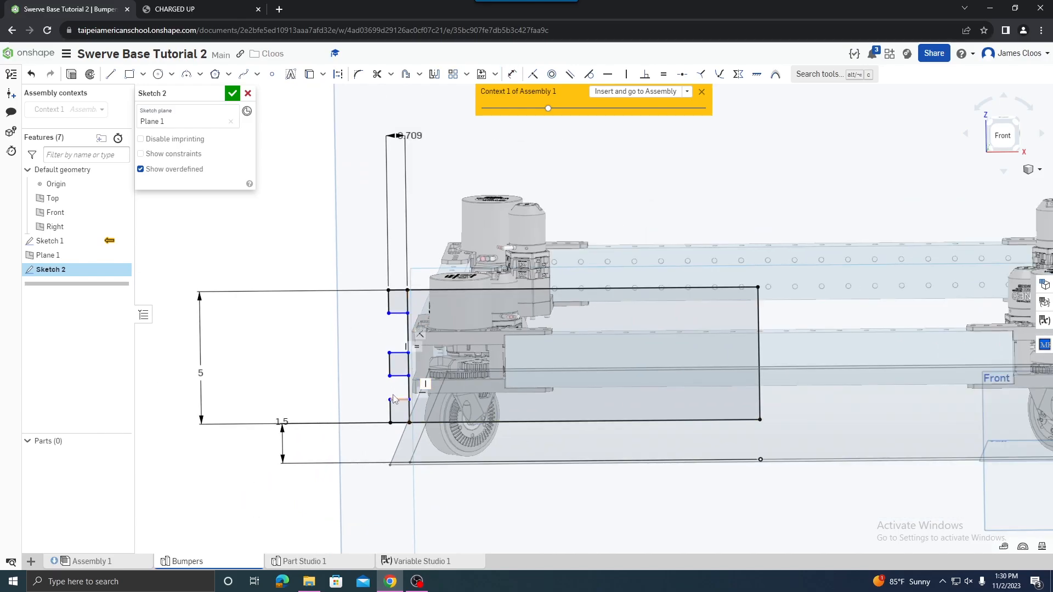
pyautogui.moveTo(403, 402); pyautogui.dragTo(404, 400)
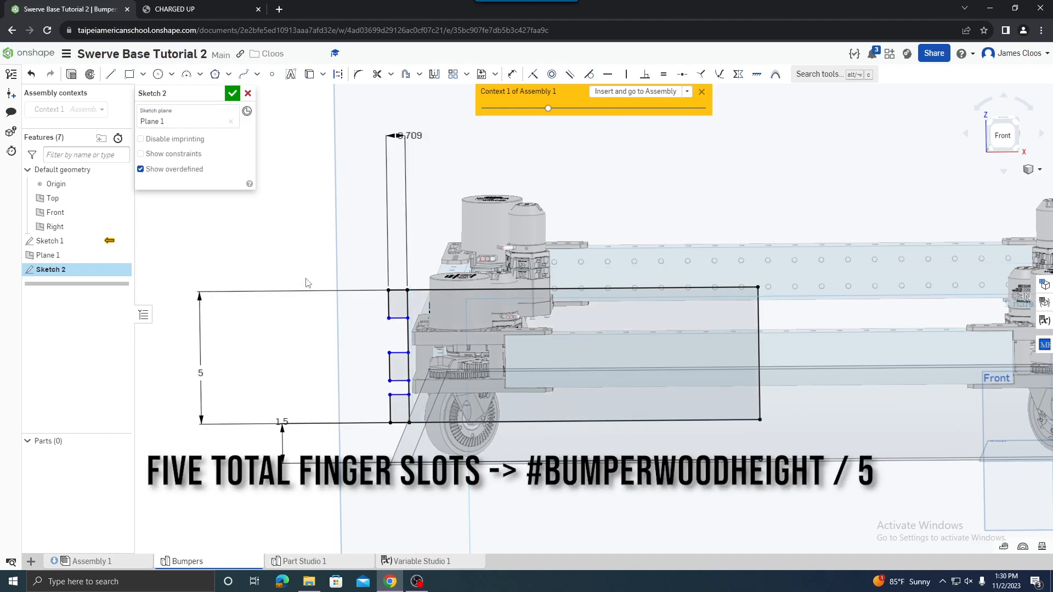
pyautogui.click(389, 305)
pyautogui.click(277, 307)
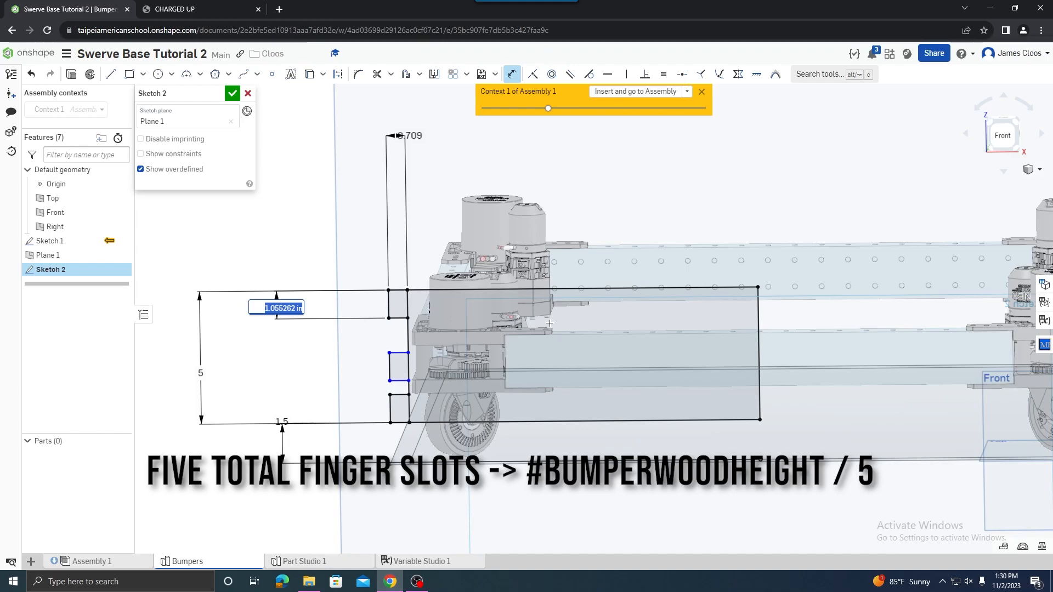
pyautogui.write('bu')
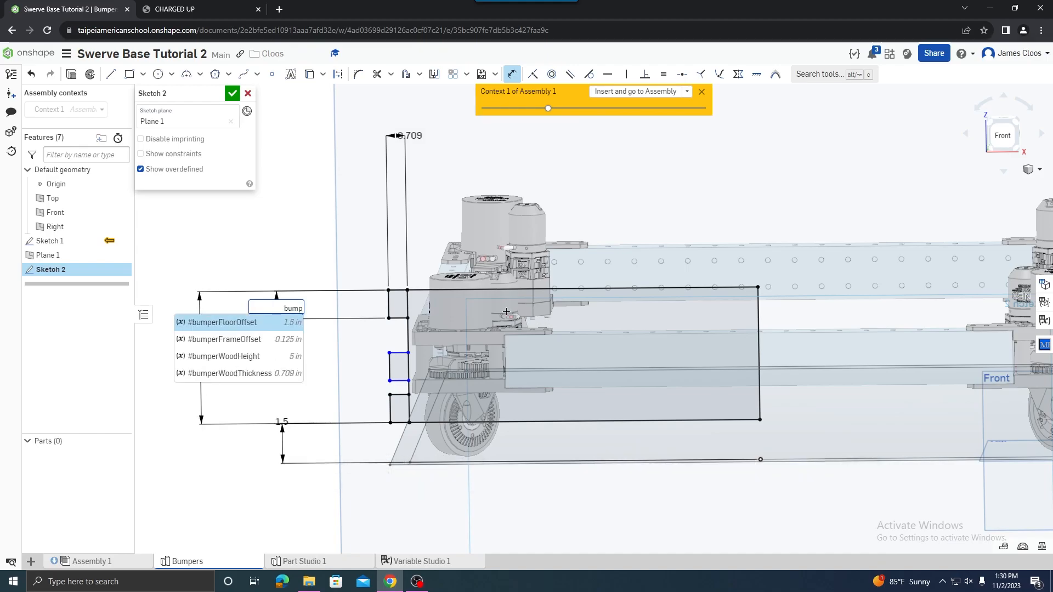
pyautogui.write('mp')
pyautogui.click(253, 357)
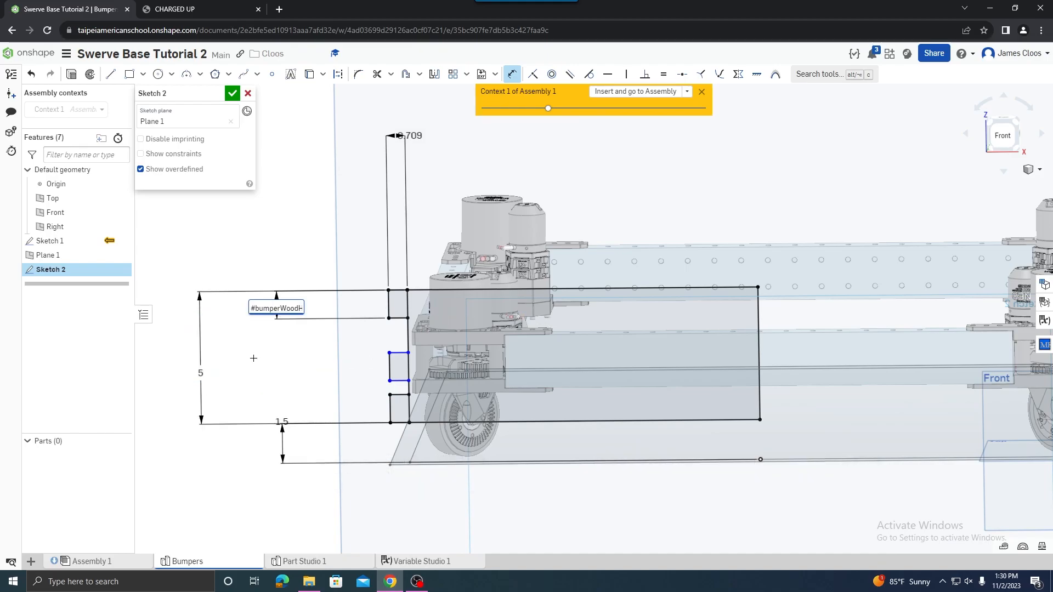
pyautogui.moveTo(296, 311); pyautogui.dragTo(323, 307)
pyautogui.press('Return')
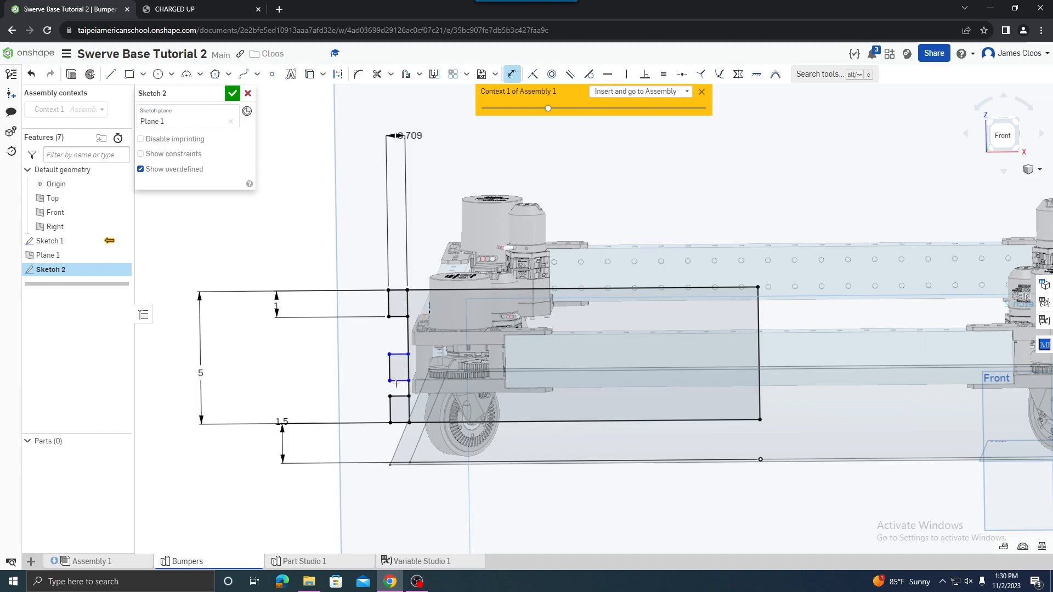
# Place a sketch point at the midpoint of the middle finger tab's outer edge.
pyautogui.scroll(-3, 397, 398)
pyautogui.scroll(6, 401, 360)
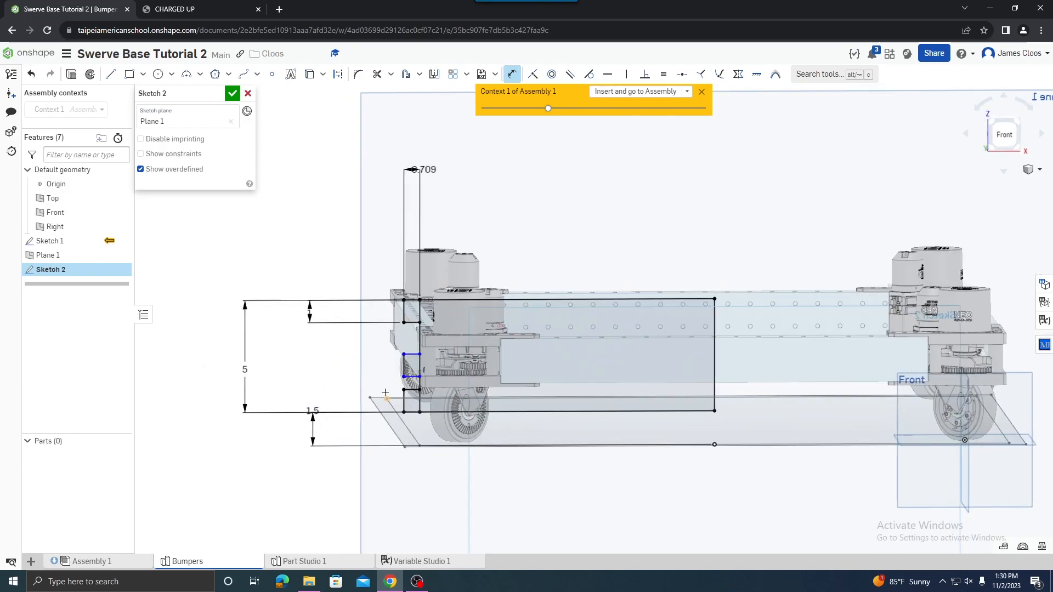
pyautogui.scroll(-2, 402, 360)
pyautogui.press('Escape')
pyautogui.moveTo(423, 353)
pyautogui.mouseDown()
pyautogui.moveTo(431, 325)
pyautogui.moveTo(422, 338)
pyautogui.mouseUp()
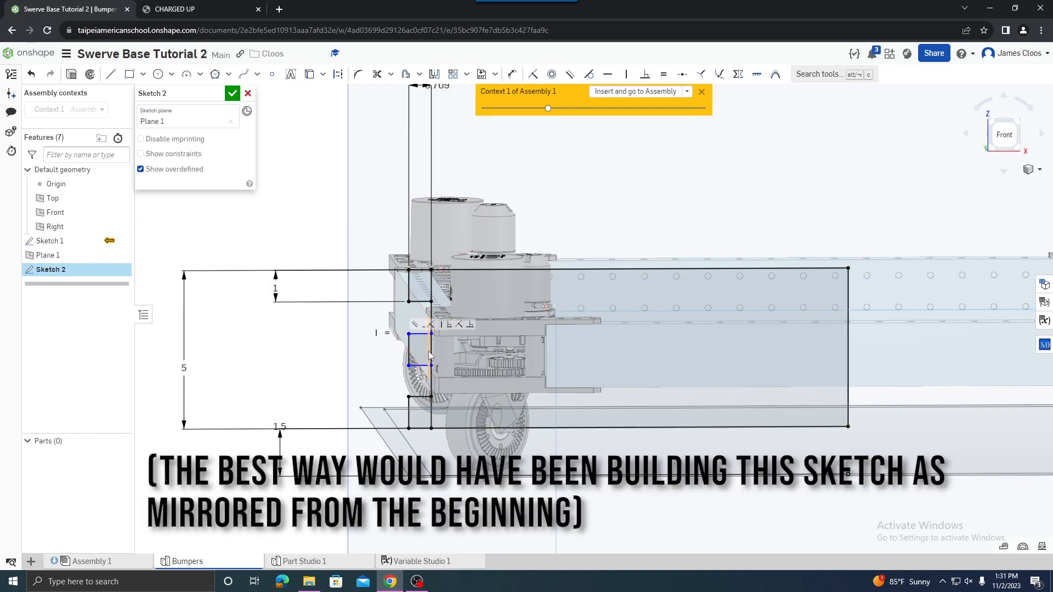
pyautogui.click(272, 74)
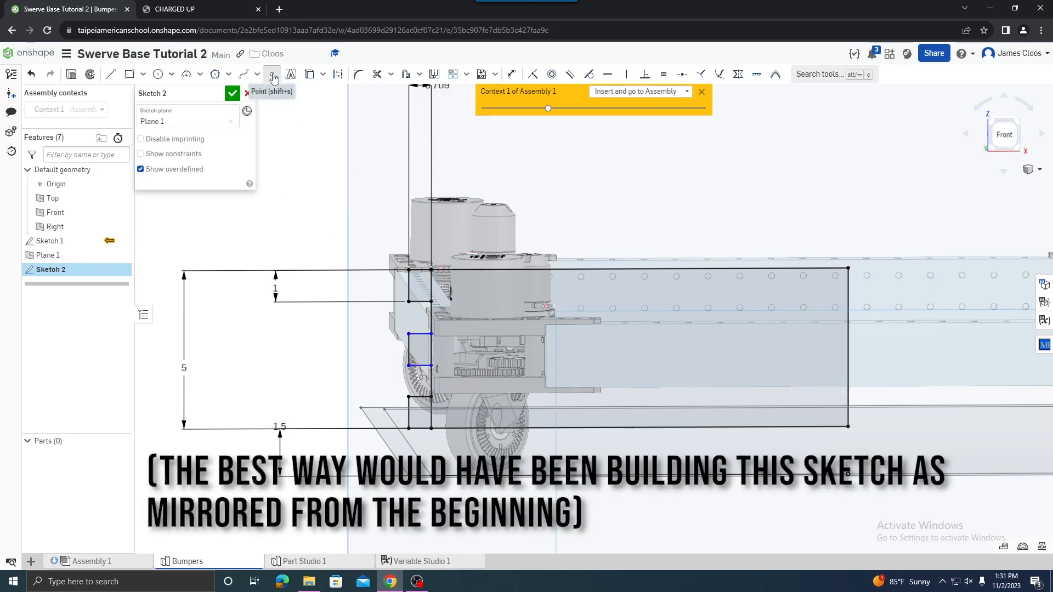
pyautogui.click(409, 350)
pyautogui.press('Escape')
# Place a midpoint on the board's outer vertical side and align it horizontally with the middle tab's edge point.
pyautogui.moveTo(423, 334)
pyautogui.mouseDown()
pyautogui.moveTo(422, 323)
pyautogui.moveTo(424, 344)
pyautogui.mouseUp()
pyautogui.click(272, 74)
pyautogui.click(431, 347)
pyautogui.press('Escape')
pyautogui.click(409, 354)
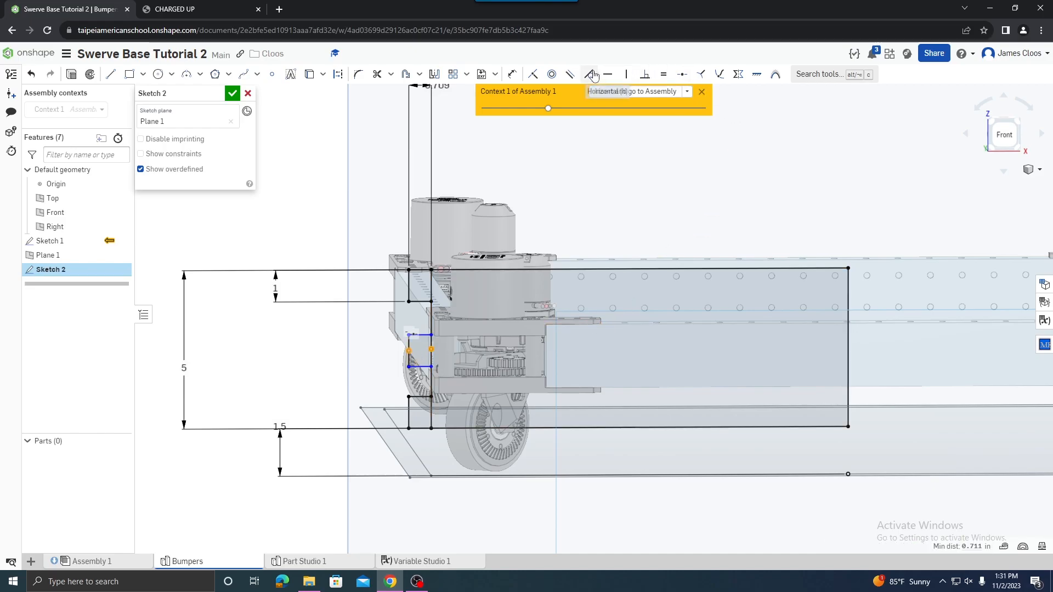
pyautogui.click(627, 76)
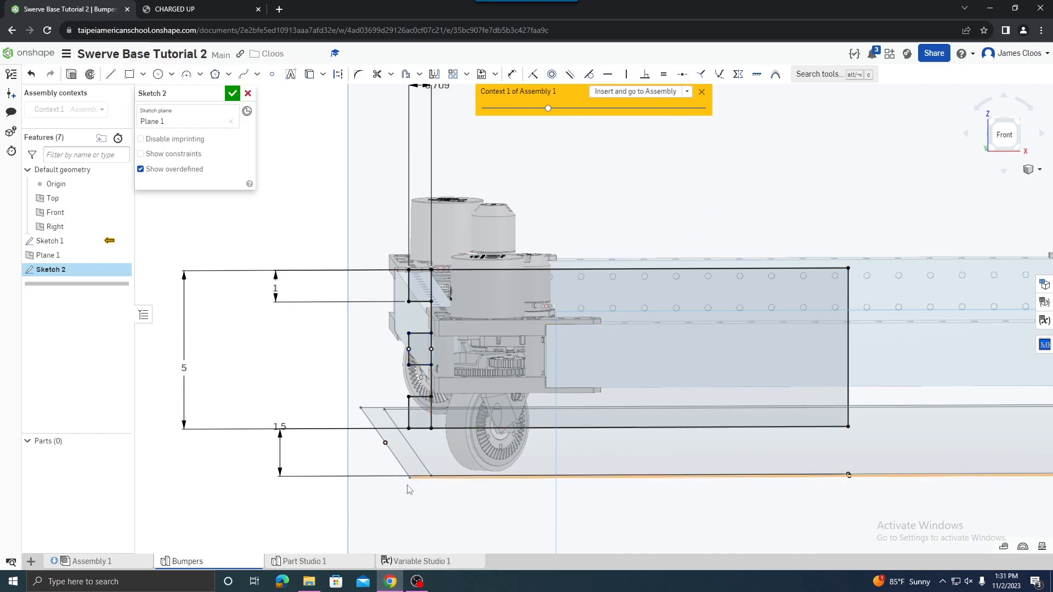
# Draw a vertical construction line between the upper and middle tabs' outer corners and make it equal to the upper tab's outer edge.
pyautogui.press('n')
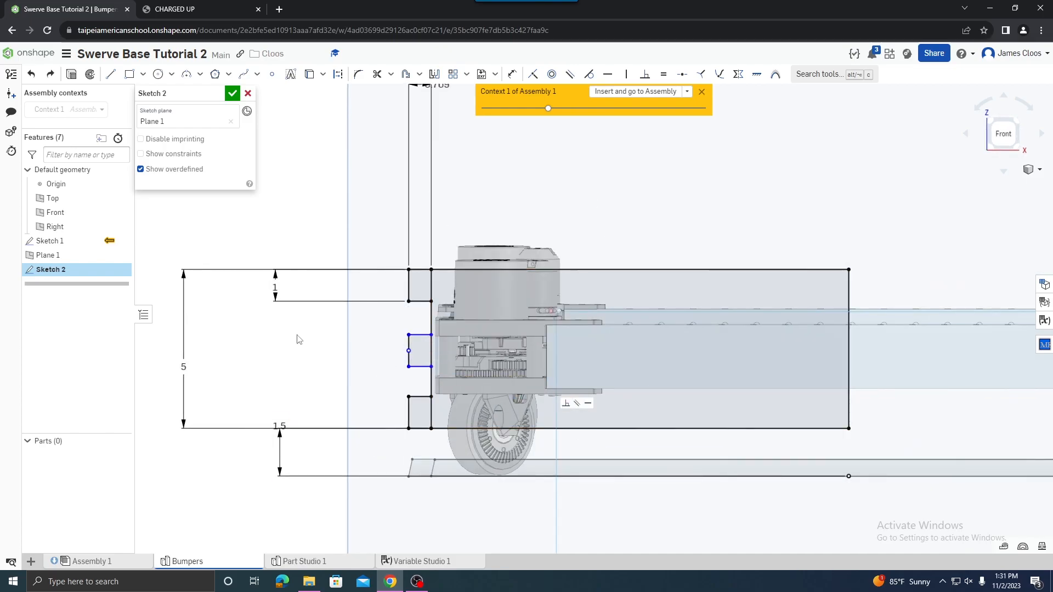
pyautogui.moveTo(430, 361); pyautogui.dragTo(429, 350)
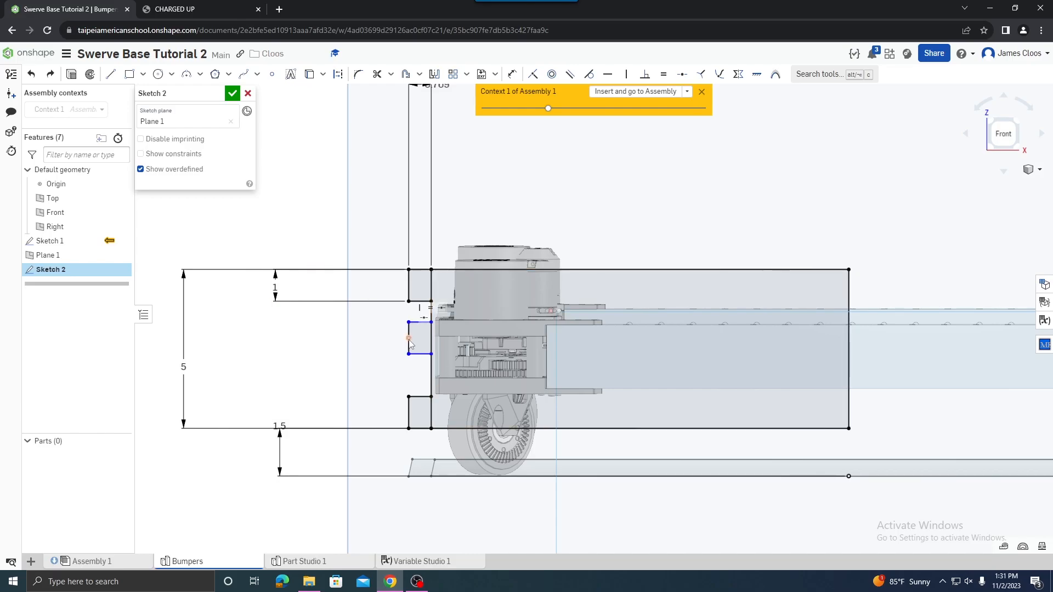
pyautogui.click(111, 73)
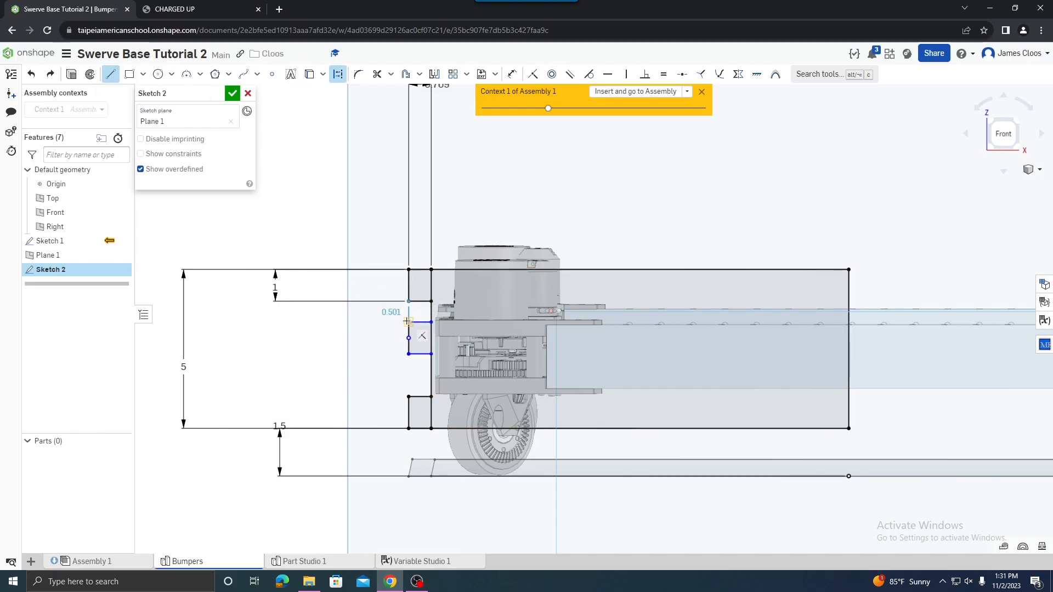
pyautogui.press('Escape')
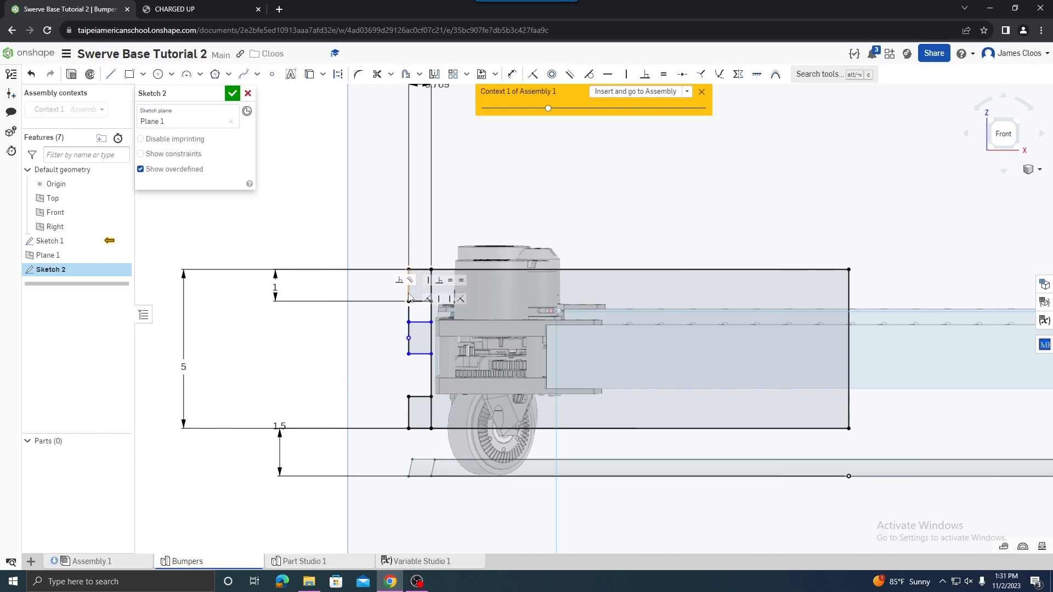
pyautogui.click(409, 313)
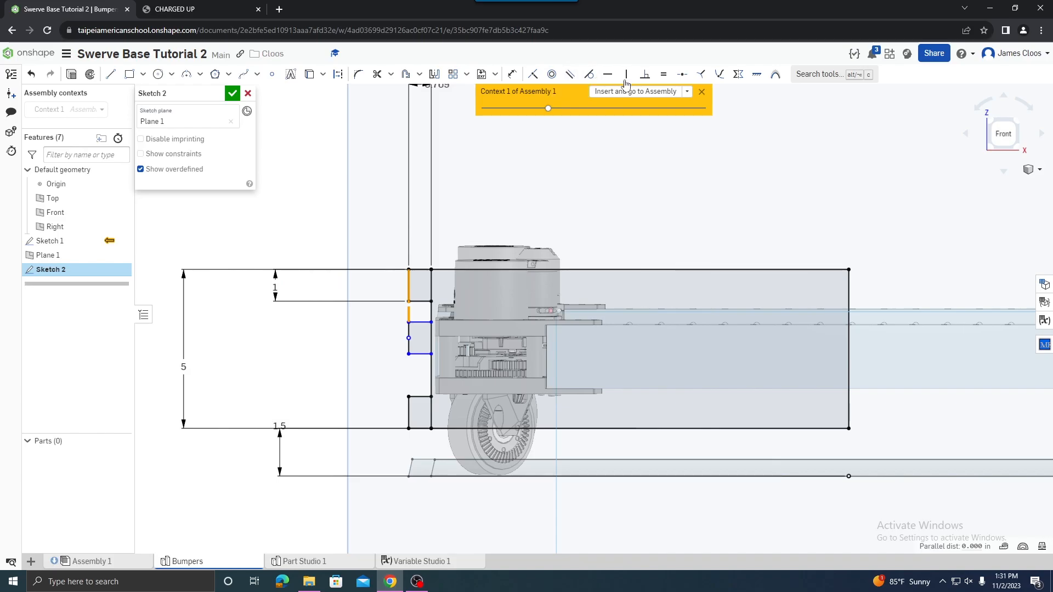
pyautogui.click(664, 74)
# Trim the shared edges between the finger tabs and the board so they form one continuous outline.
pyautogui.moveTo(399, 287)
pyautogui.mouseDown(button='right')
pyautogui.moveTo(466, 284)
pyautogui.moveTo(381, 287)
pyautogui.moveTo(395, 282)
pyautogui.mouseUp(button='right')
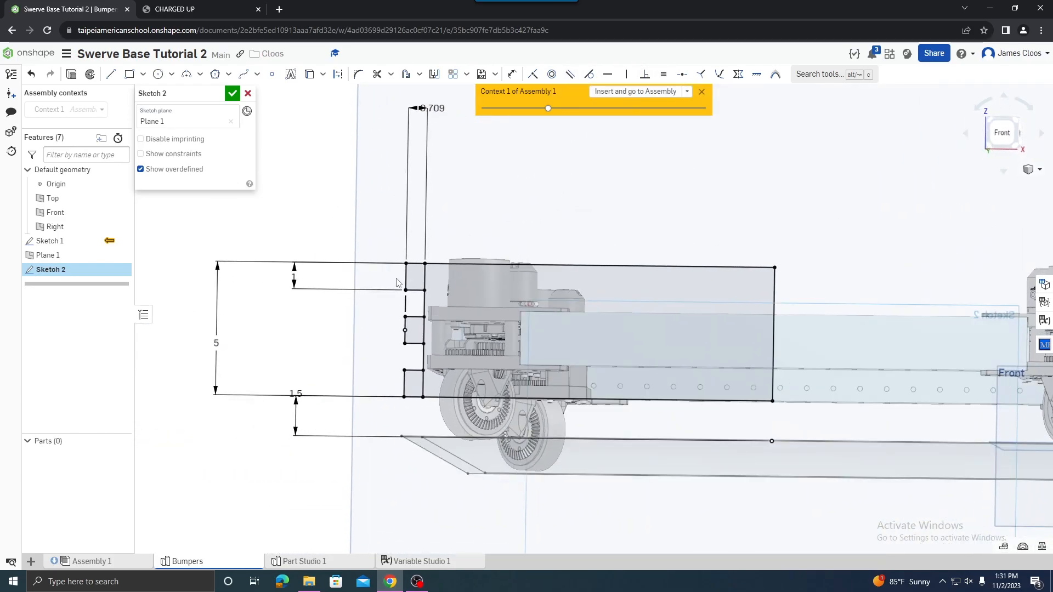
pyautogui.scroll(3, 403, 283)
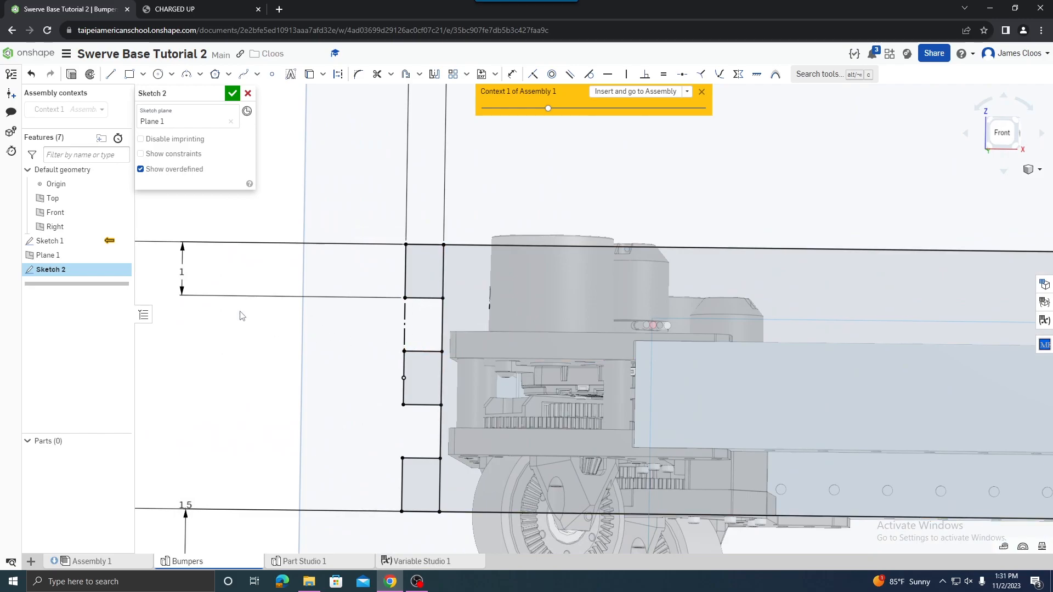
pyautogui.moveTo(395, 382)
pyautogui.mouseDown(button='right')
pyautogui.moveTo(441, 398)
pyautogui.moveTo(408, 389)
pyautogui.mouseUp(button='right')
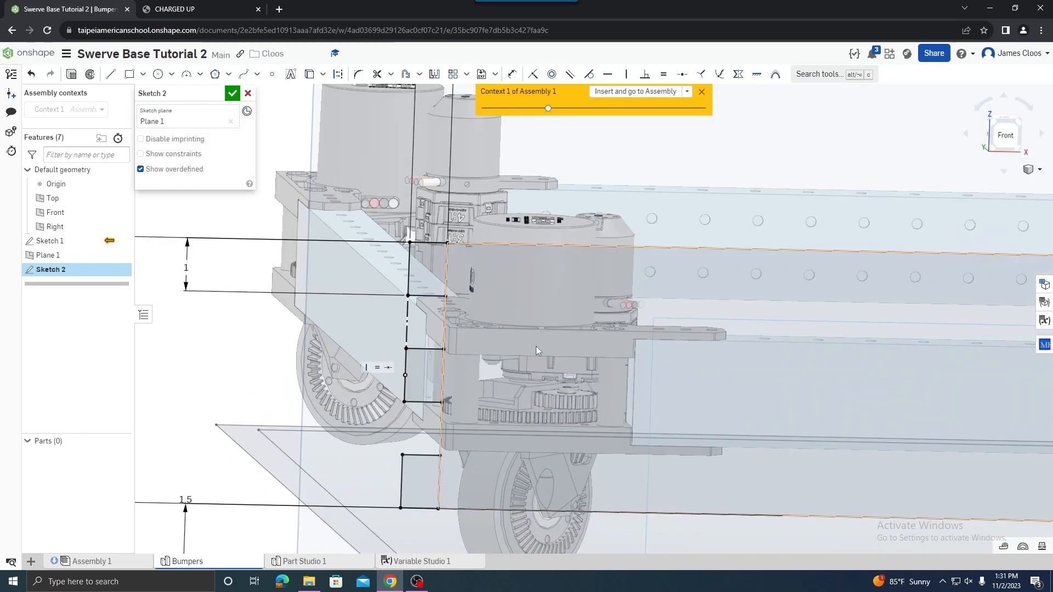
pyautogui.scroll(-4, 586, 339)
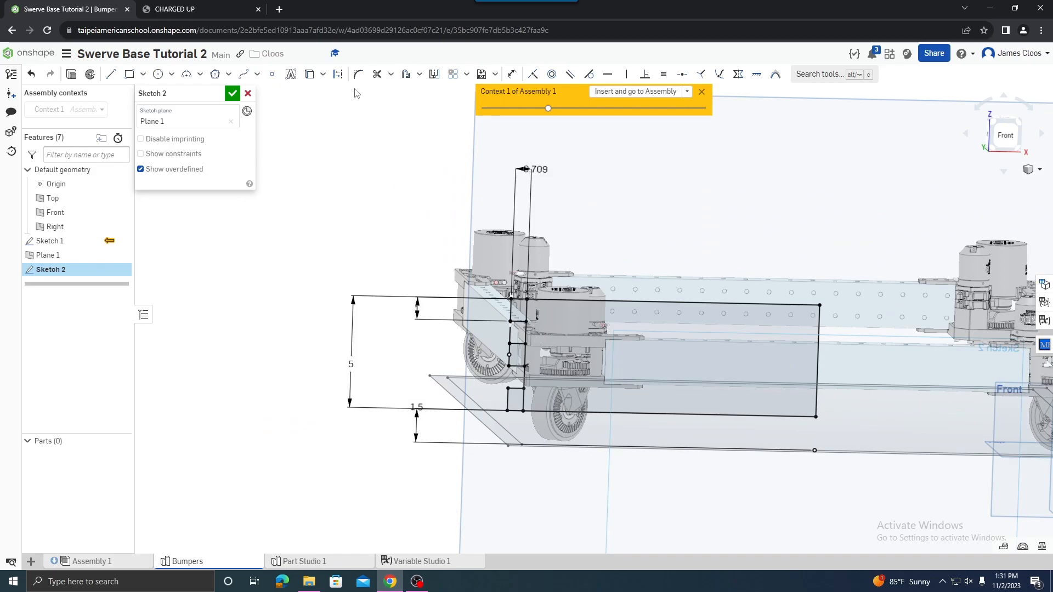
pyautogui.click(377, 77)
pyautogui.scroll(5, 527, 307)
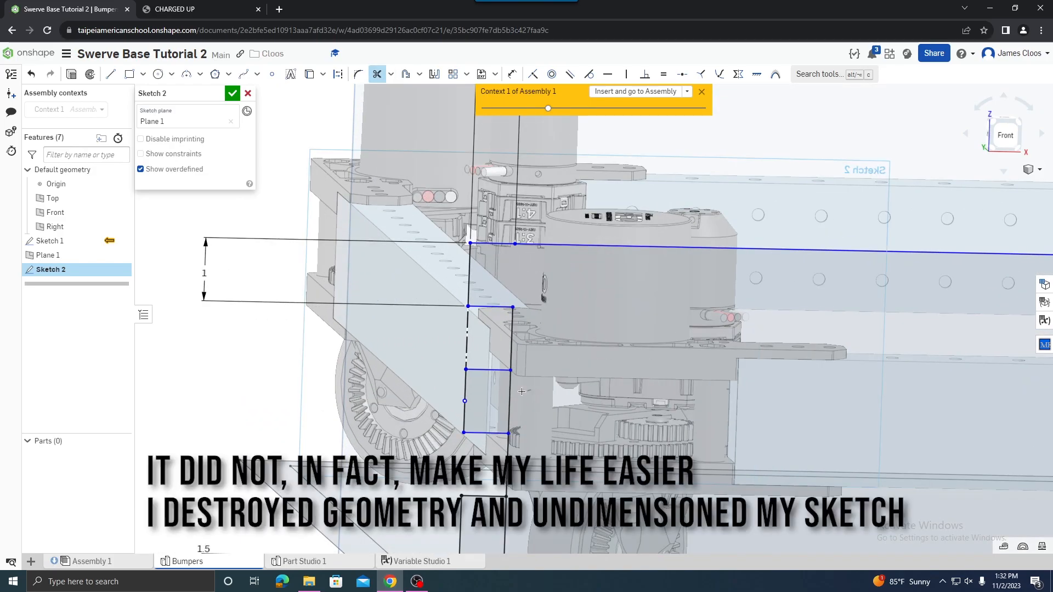
pyautogui.scroll(-2, 568, 410)
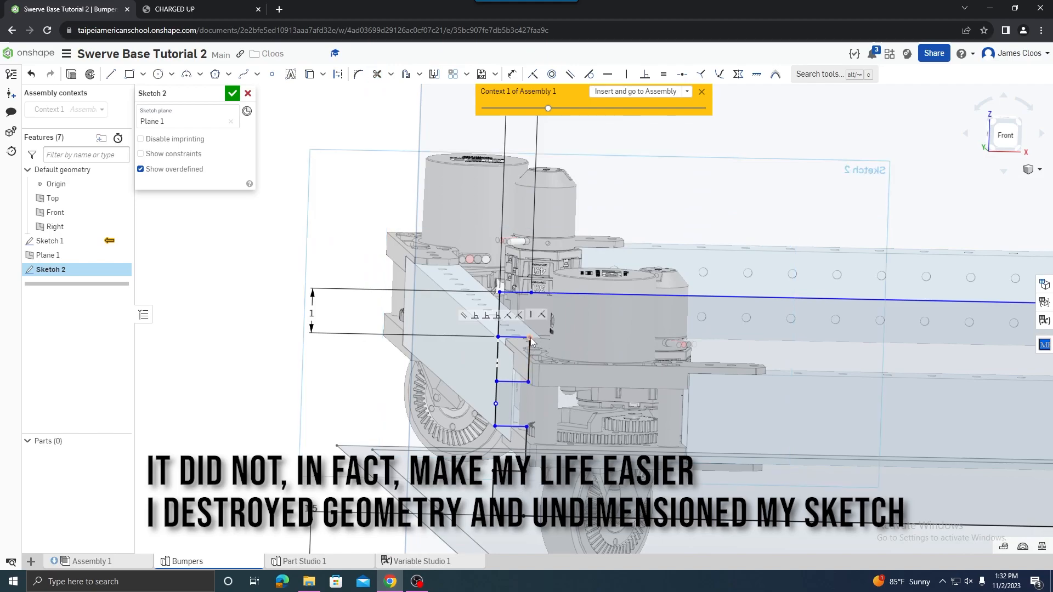
pyautogui.moveTo(537, 343)
pyautogui.mouseDown()
pyautogui.moveTo(539, 313)
pyautogui.moveTo(542, 357)
pyautogui.moveTo(538, 335)
pyautogui.mouseUp()
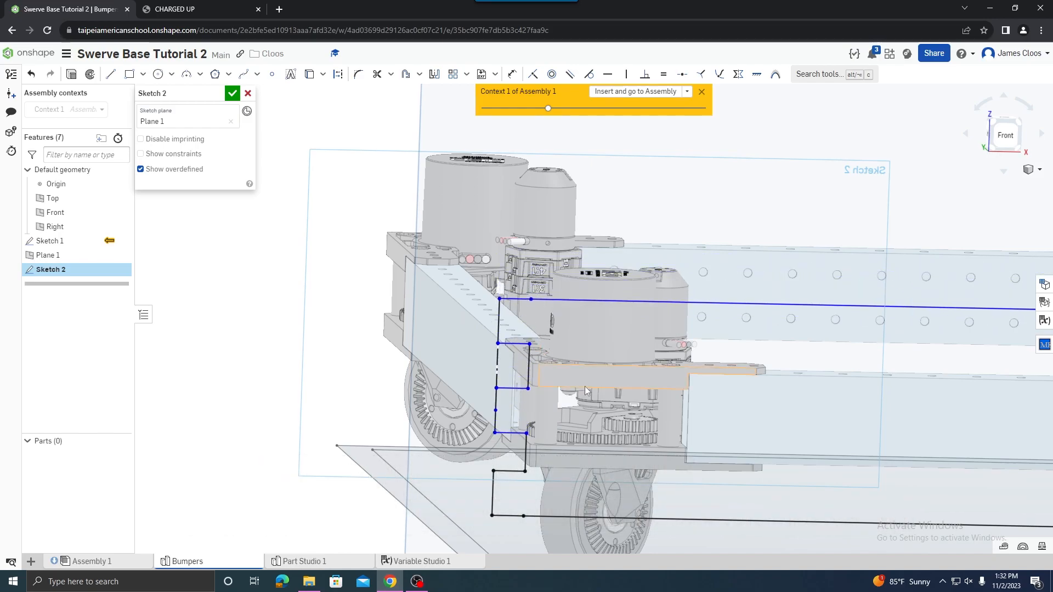
pyautogui.scroll(-3, 604, 378)
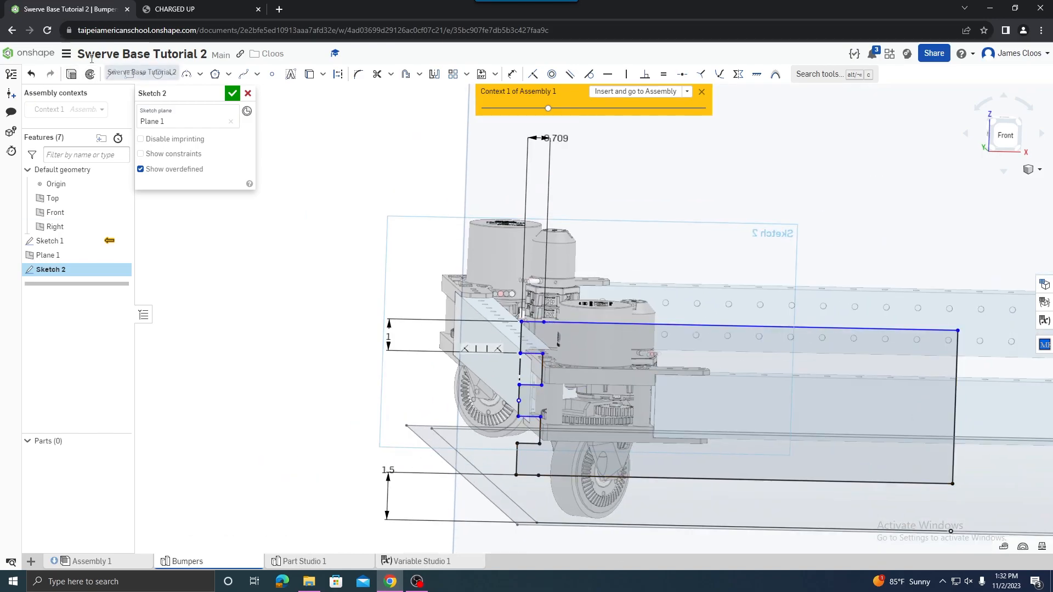
# Dimension the board's overall height as #bumperWoodHeight.
pyautogui.click(511, 74)
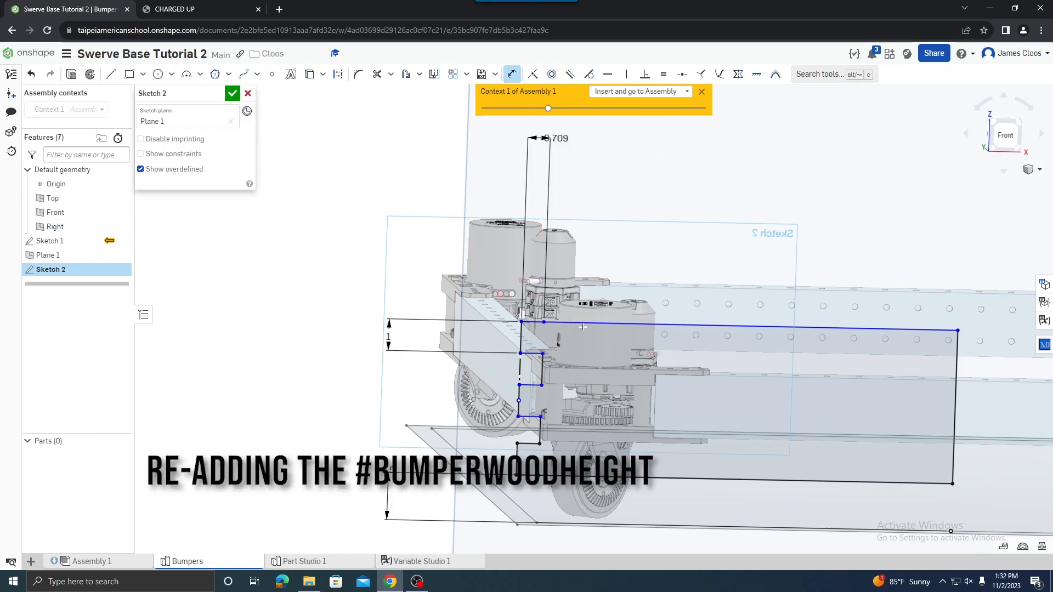
pyautogui.click(571, 322)
pyautogui.click(319, 410)
pyautogui.write('bump')
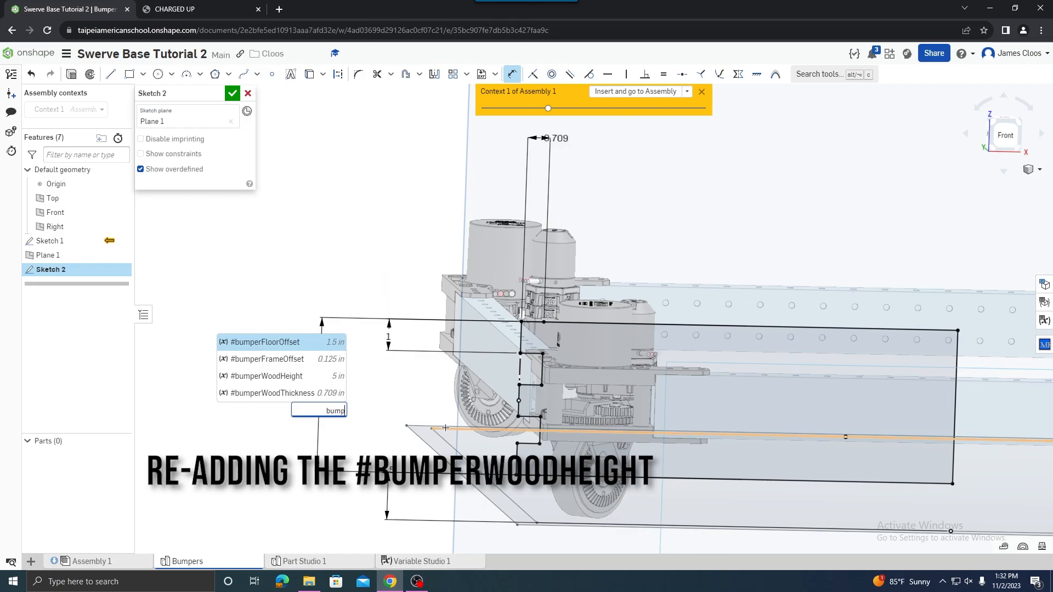
pyautogui.click(288, 381)
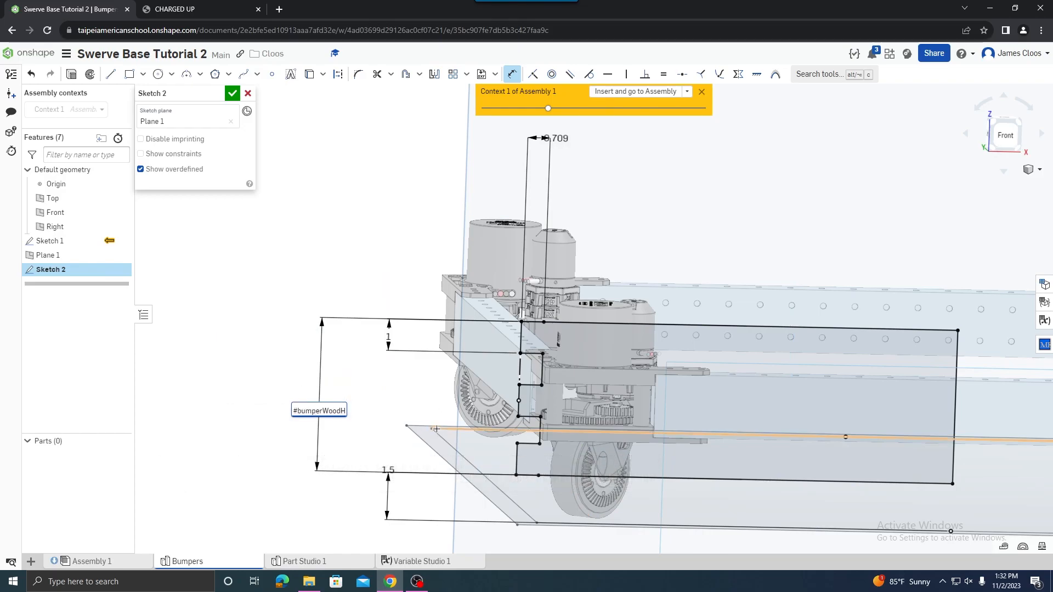
pyautogui.press('Return')
# Extrude the finger-jointed board profile as a new solid, with the direction flipped outward from the frame.
pyautogui.scroll(2, 565, 341)
pyautogui.moveTo(713, 389); pyautogui.dragTo(742, 402, button='right')
pyautogui.scroll(-5, 812, 368)
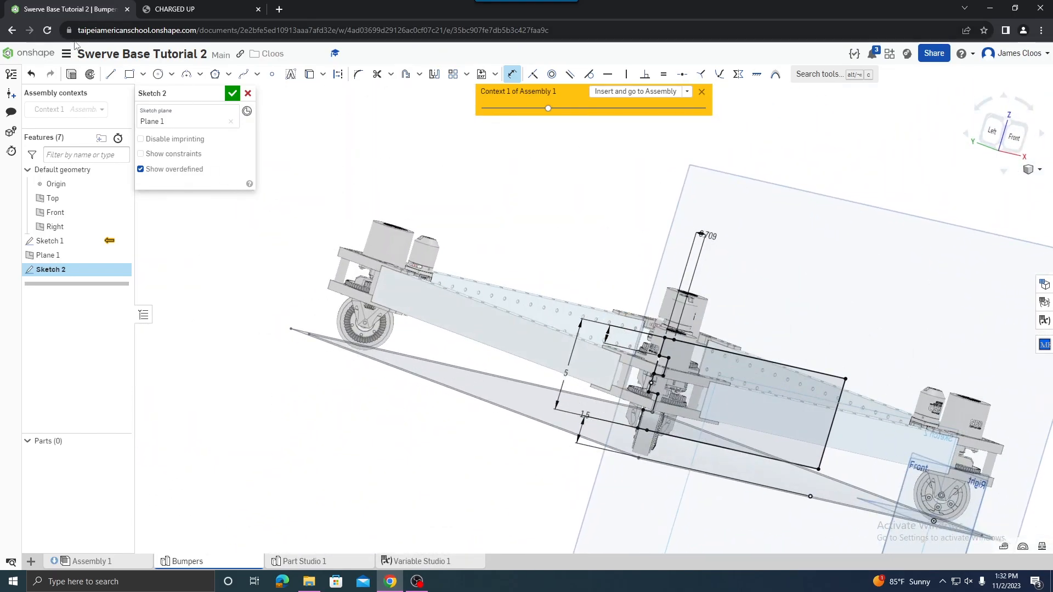
pyautogui.click(74, 80)
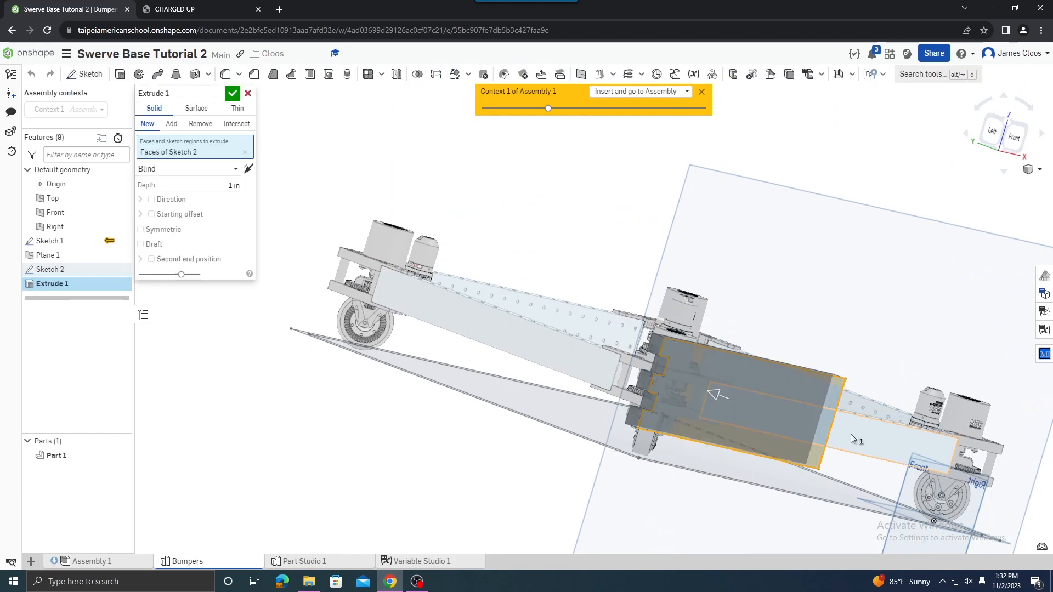
pyautogui.moveTo(760, 343)
pyautogui.mouseDown(button='right')
pyautogui.moveTo(781, 381)
pyautogui.moveTo(751, 377)
pyautogui.mouseUp(button='right')
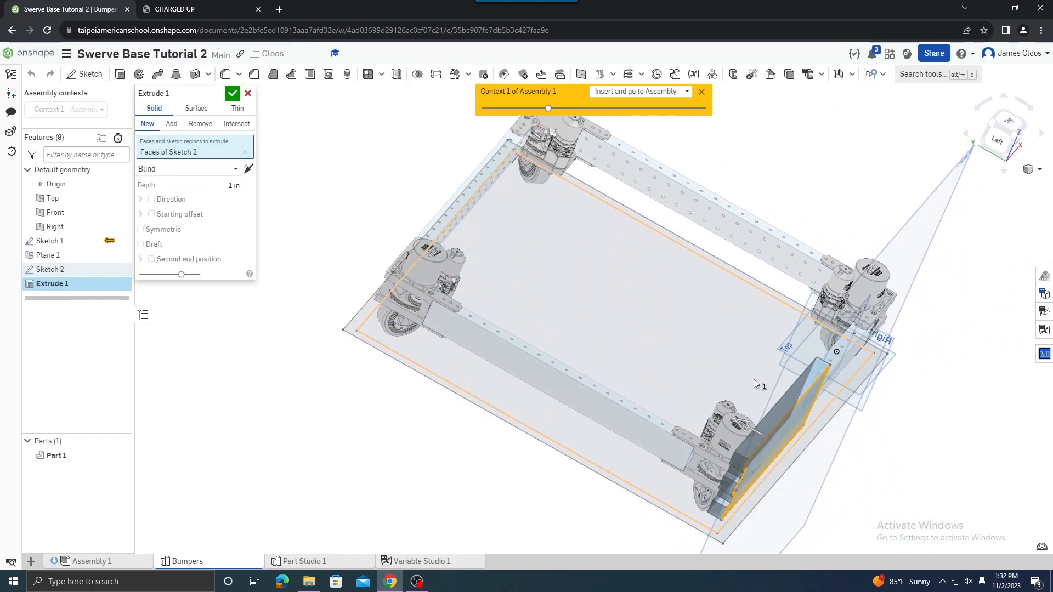
pyautogui.click(248, 170)
pyautogui.scroll(5, 619, 370)
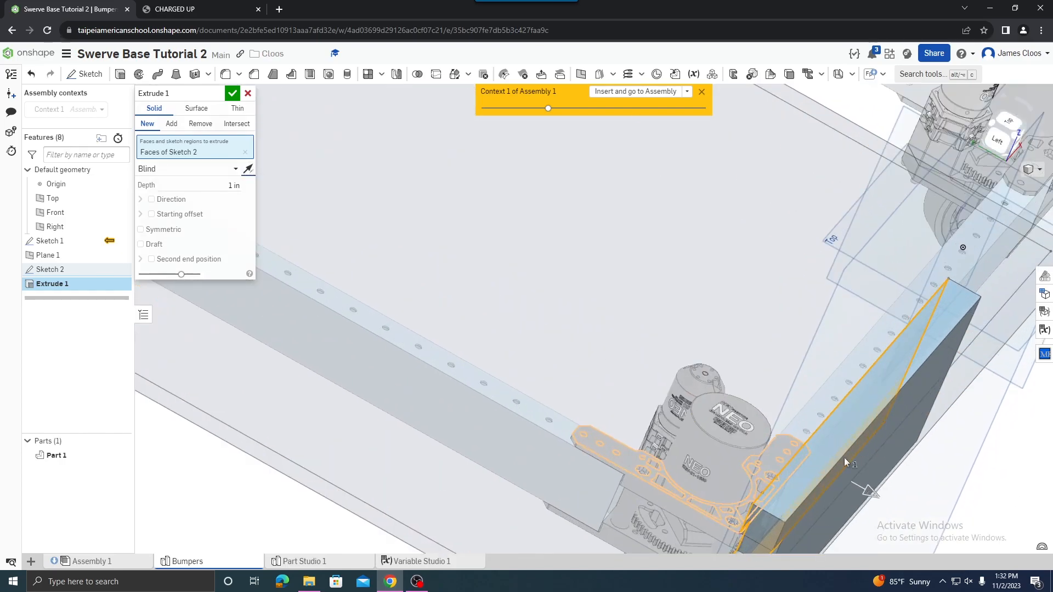
# Set the board extrusion's depth to #bumperWoodThickness and complete the extrusion.
pyautogui.click(204, 183)
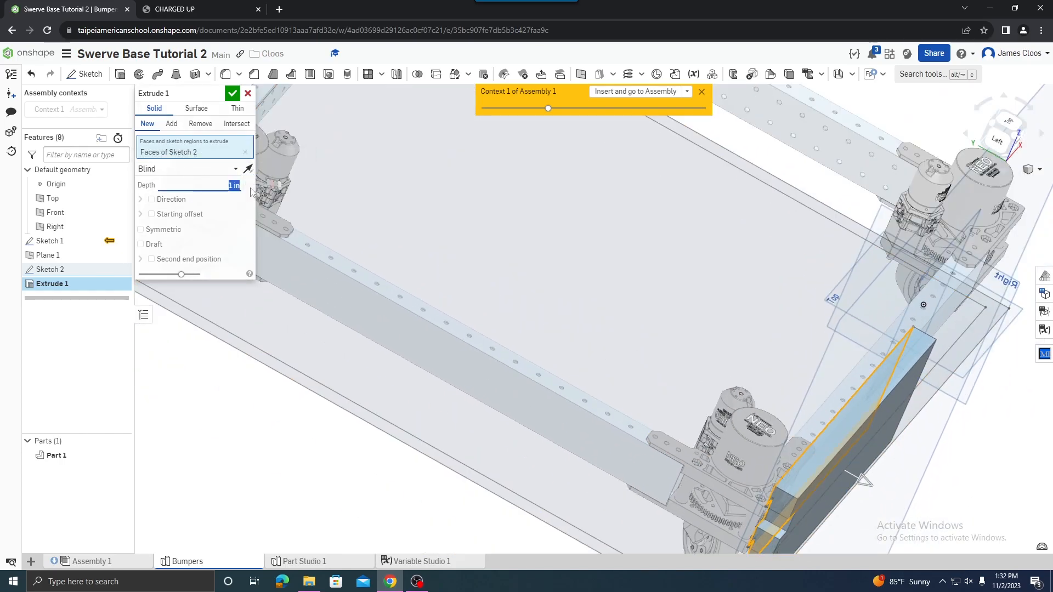
pyautogui.write('bumper')
pyautogui.press('Down')
pyautogui.press('Down')
pyautogui.press('Down')
pyautogui.press('Return')
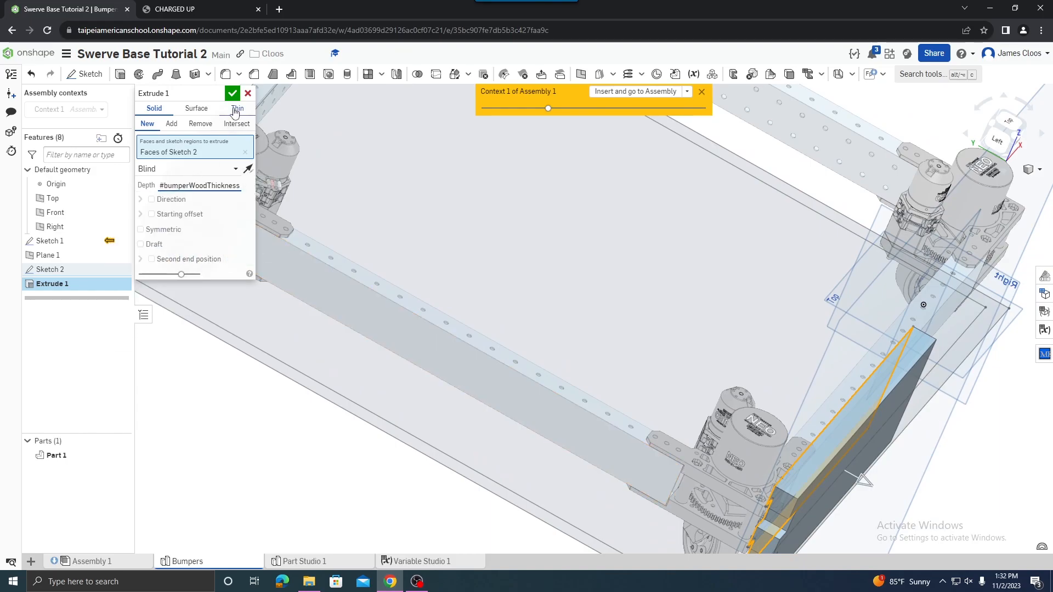
pyautogui.scroll(-5, 659, 465)
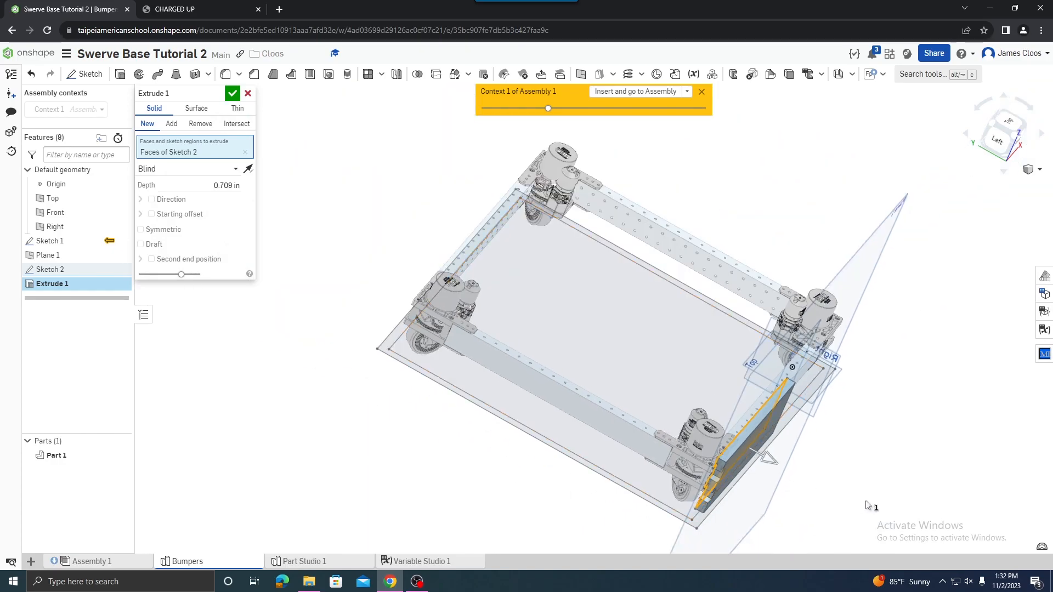
pyautogui.click(232, 94)
# Examine the extruded board's finger joints and its position at the swerve base corner from several angles.
pyautogui.moveTo(536, 498); pyautogui.dragTo(764, 437, button='right')
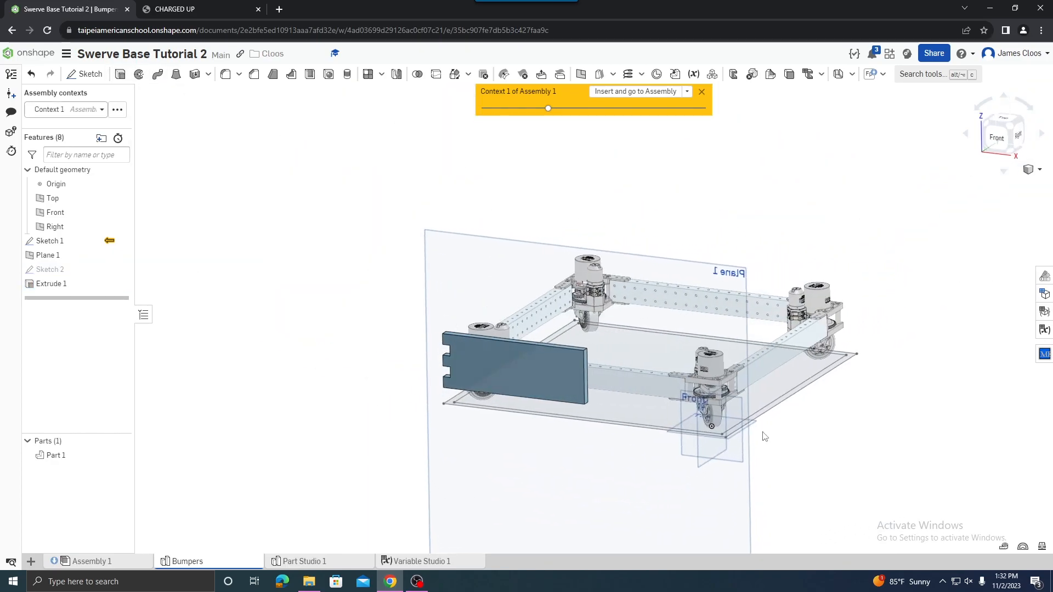
pyautogui.scroll(5, 611, 384)
pyautogui.moveTo(399, 328); pyautogui.dragTo(446, 353, button='right')
pyautogui.scroll(-4, 469, 340)
pyautogui.scroll(4, 469, 314)
pyautogui.scroll(-2, 440, 331)
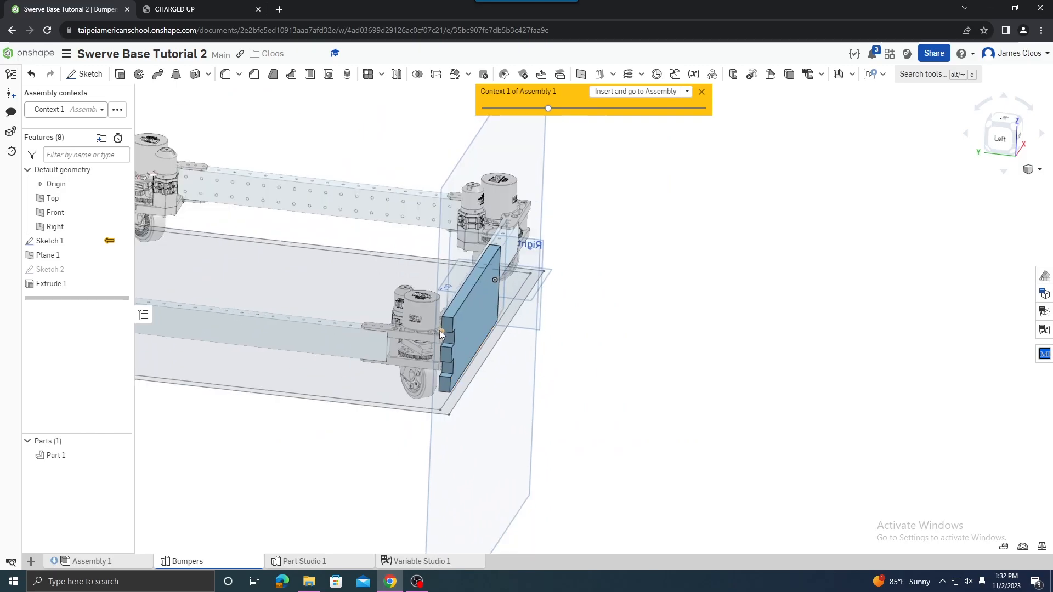
pyautogui.scroll(-2, 441, 331)
pyautogui.scroll(5, 421, 362)
pyautogui.scroll(-1, 460, 383)
pyautogui.moveTo(460, 386); pyautogui.dragTo(446, 361, button='right')
pyautogui.scroll(-3, 455, 351)
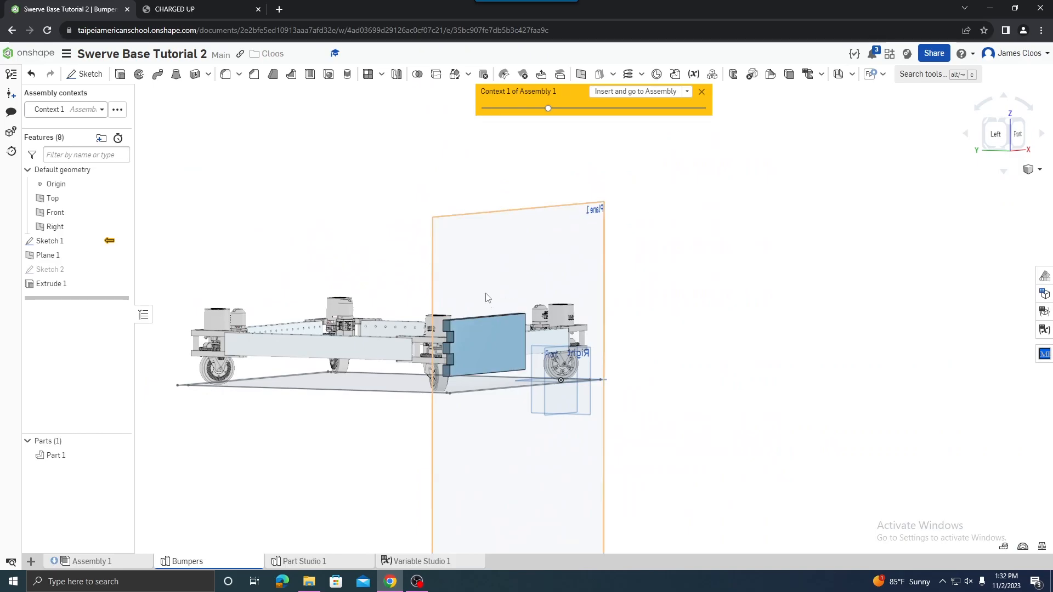
# Hide all planes and start a new sketch on the end face of the board's upper finger tab.
pyautogui.rightClick(594, 215)
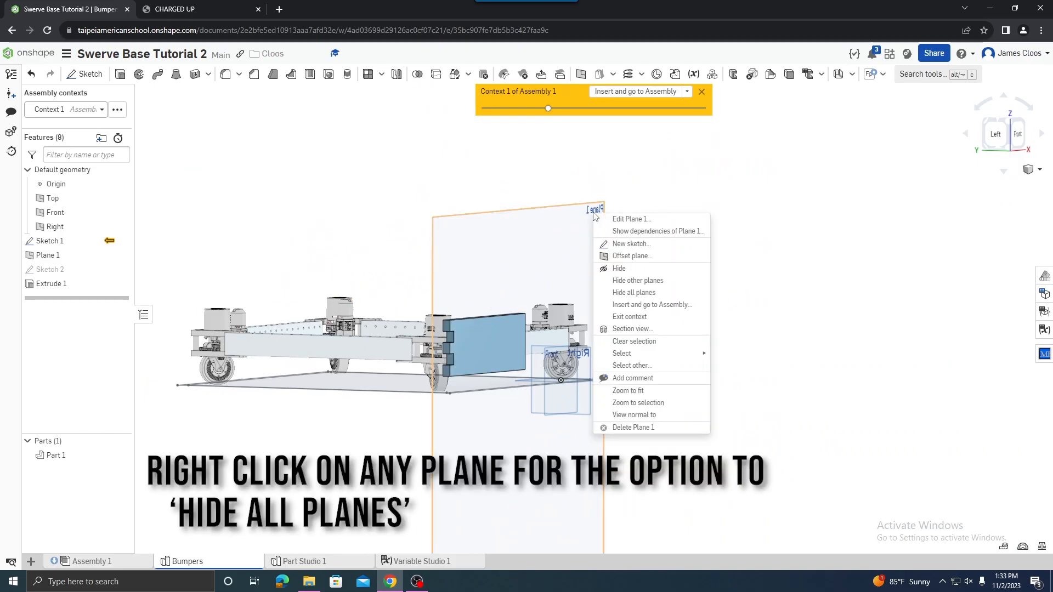
pyautogui.click(639, 294)
pyautogui.scroll(4, 477, 409)
pyautogui.moveTo(442, 388)
pyautogui.mouseDown(button='right')
pyautogui.moveTo(469, 411)
pyautogui.moveTo(500, 369)
pyautogui.moveTo(477, 362)
pyautogui.moveTo(498, 327)
pyautogui.moveTo(502, 336)
pyautogui.mouseUp(button='right')
pyautogui.scroll(-2, 470, 401)
pyautogui.scroll(3, 491, 412)
pyautogui.click(86, 77)
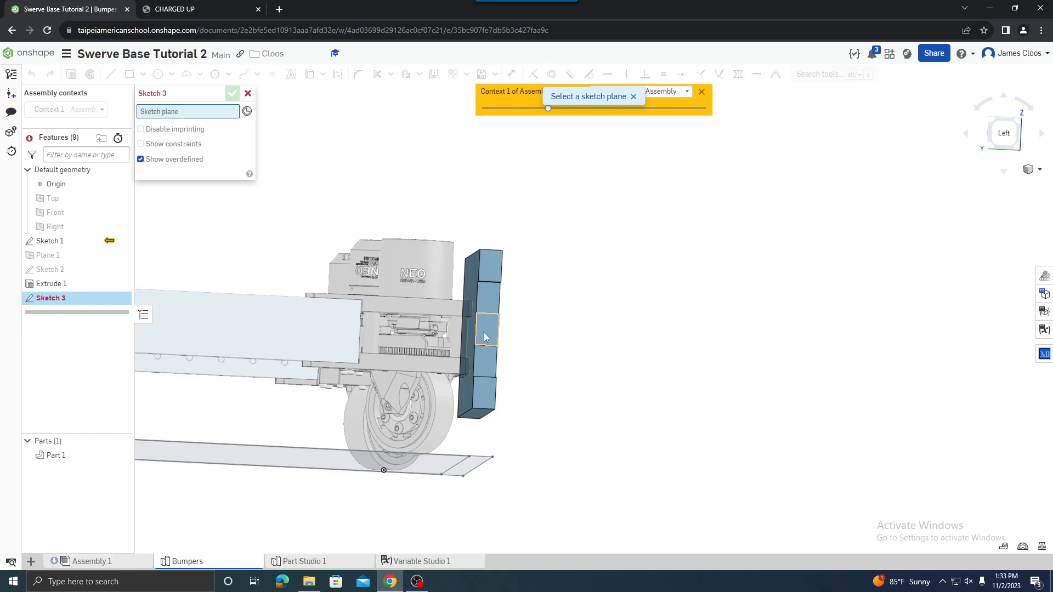
pyautogui.click(491, 269)
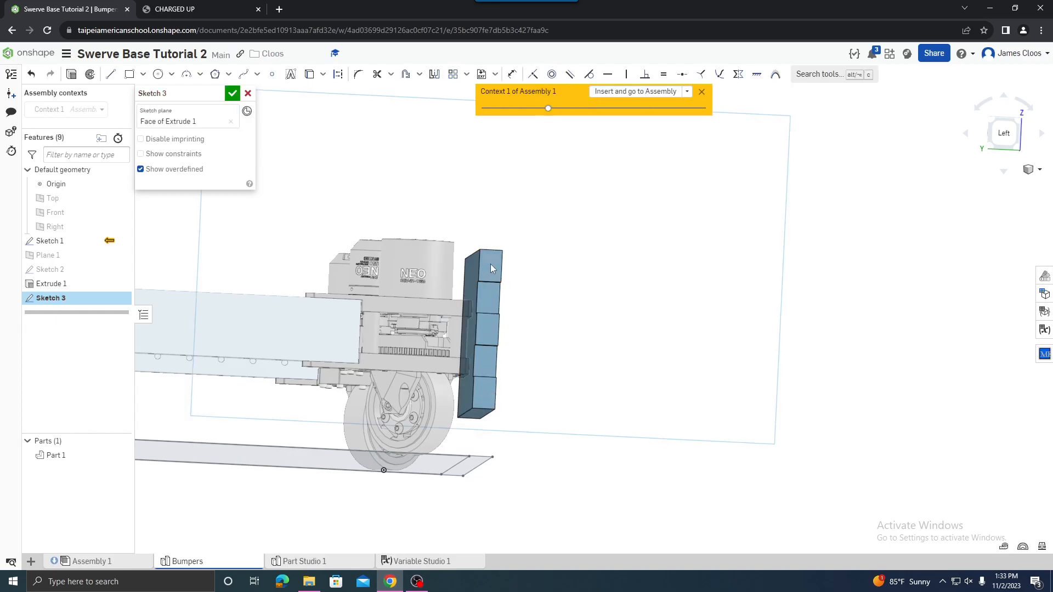
# Trace the interlocking finger profile for the side board with lines along the corners of the front board's tabs and slots.
pyautogui.scroll(-5, 471, 325)
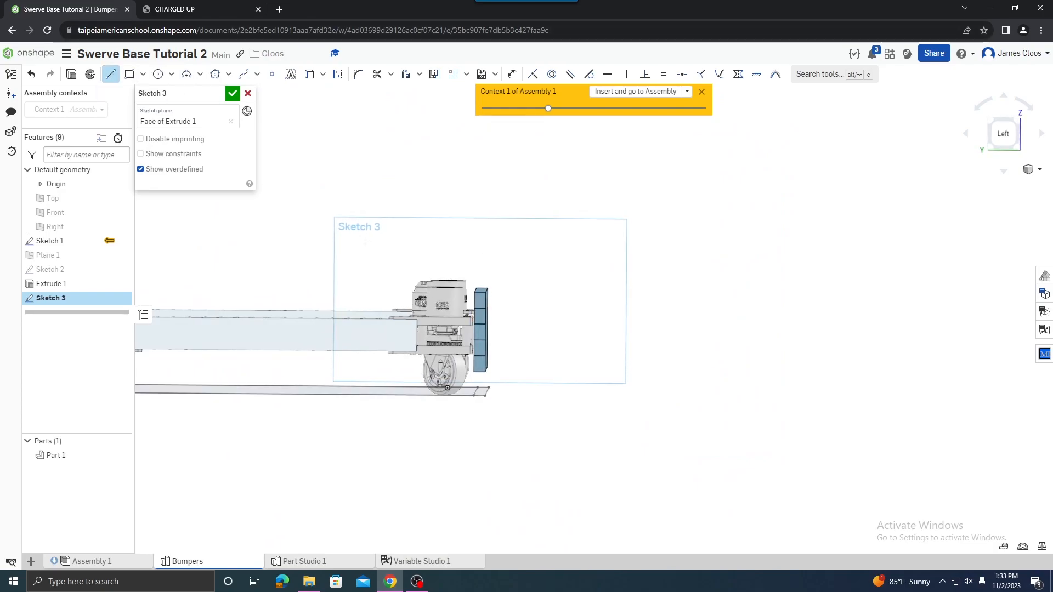
pyautogui.scroll(5, 493, 310)
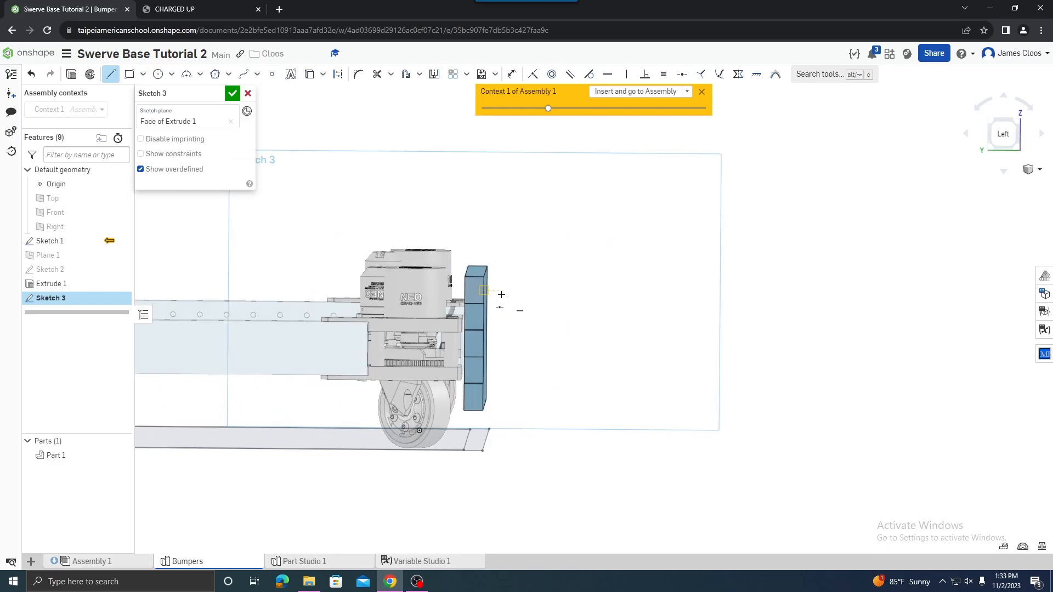
pyautogui.click(478, 303)
pyautogui.click(496, 330)
pyautogui.click(478, 330)
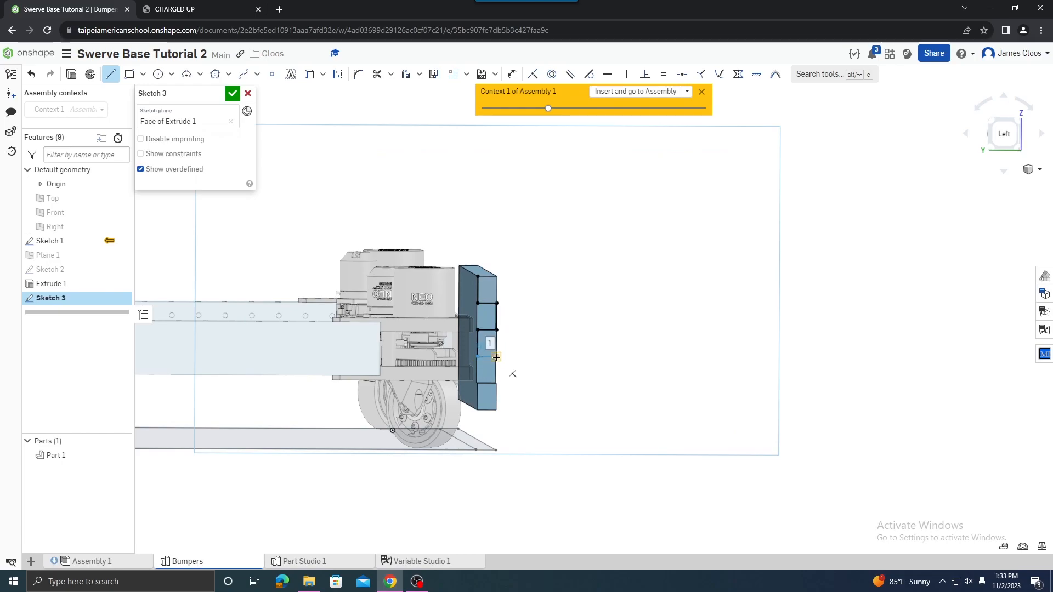
pyautogui.click(496, 383)
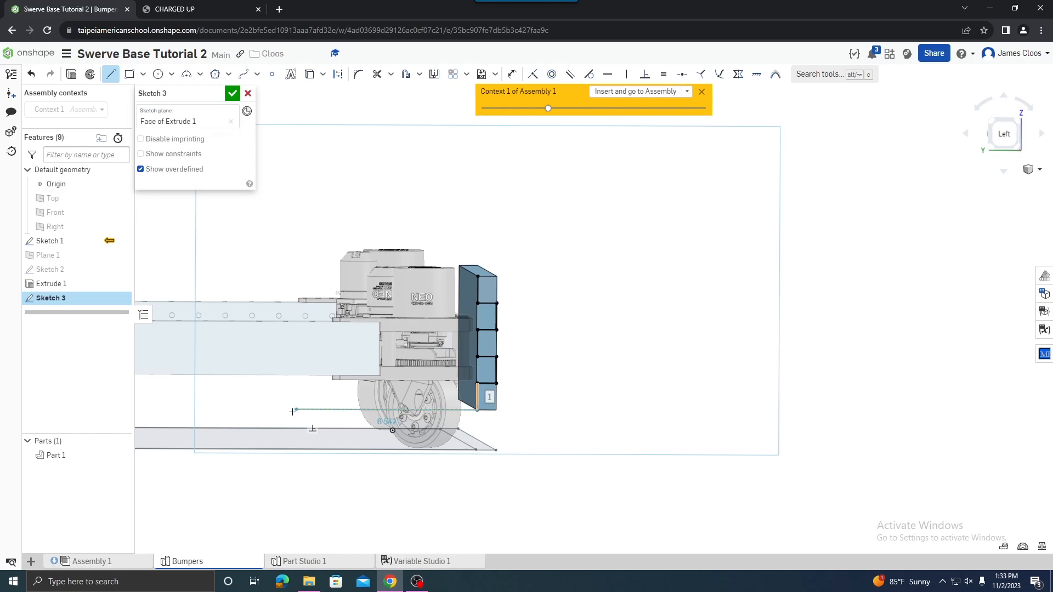
# Close the side board's outline with a bottom edge about 8.18 in long, a vertical end edge 5 in tall and a top edge.
pyautogui.click(259, 409)
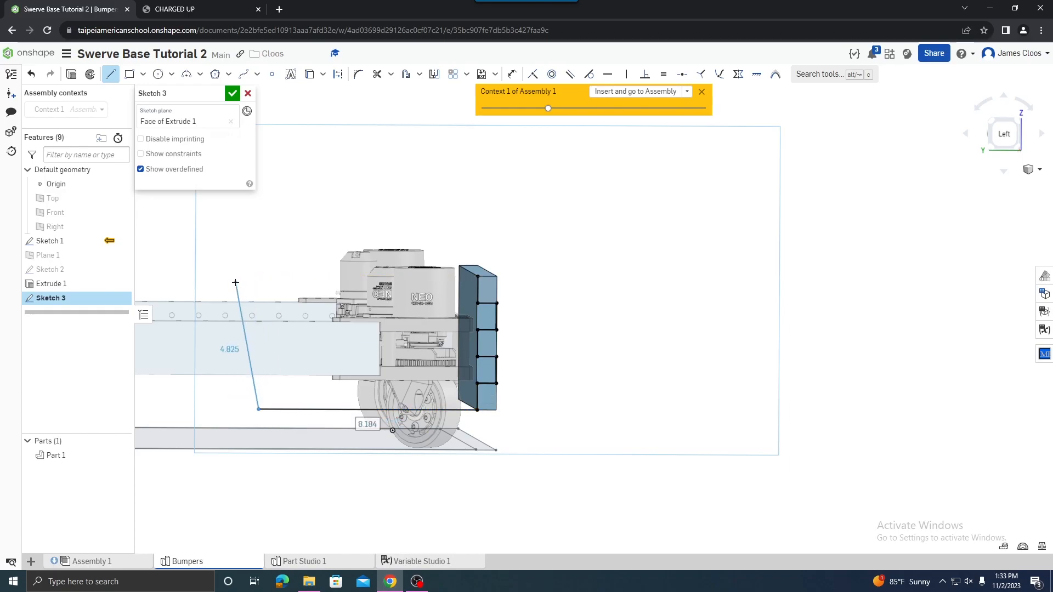
pyautogui.click(258, 274)
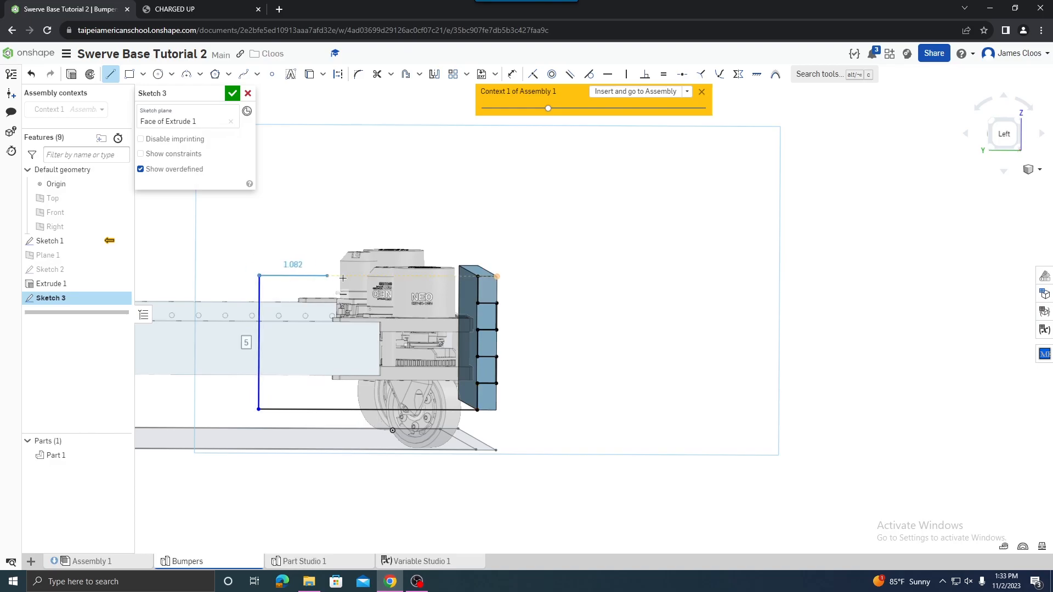
pyautogui.click(478, 276)
pyautogui.moveTo(570, 329); pyautogui.dragTo(545, 328, button='right')
pyautogui.press('Escape')
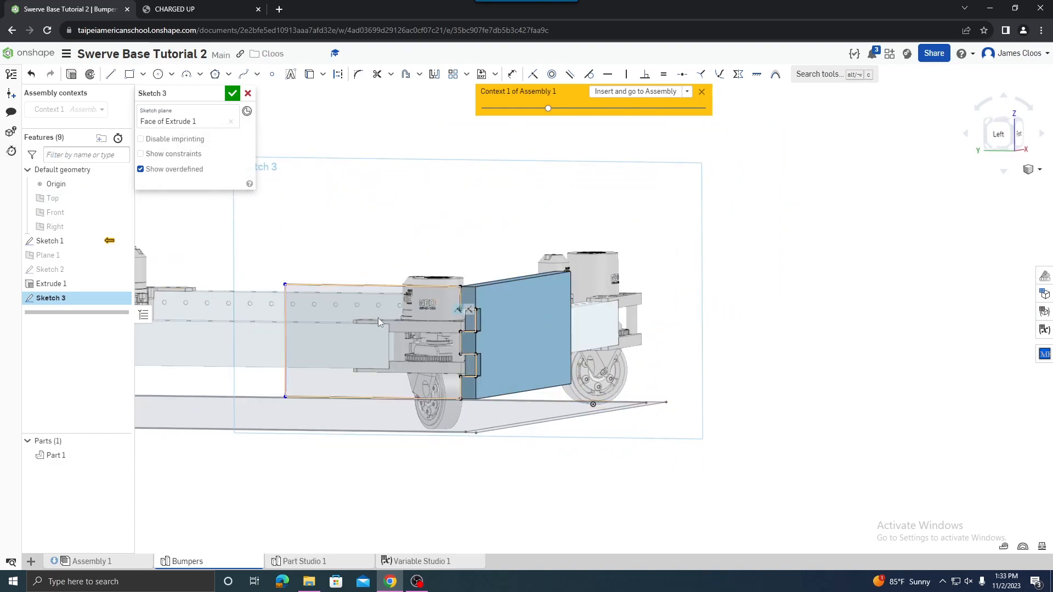
# Try to align the lower corner of the side board's free end vertically with the midpoint of the bumper perimeter line.
pyautogui.scroll(-3, 376, 316)
pyautogui.moveTo(290, 329); pyautogui.dragTo(296, 351, button='right')
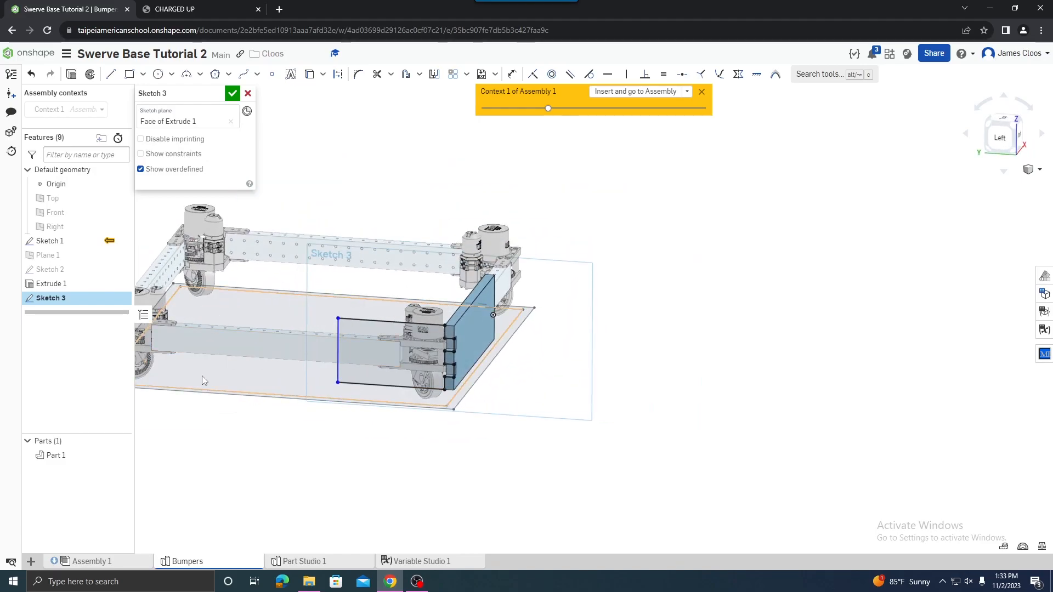
pyautogui.click(338, 382)
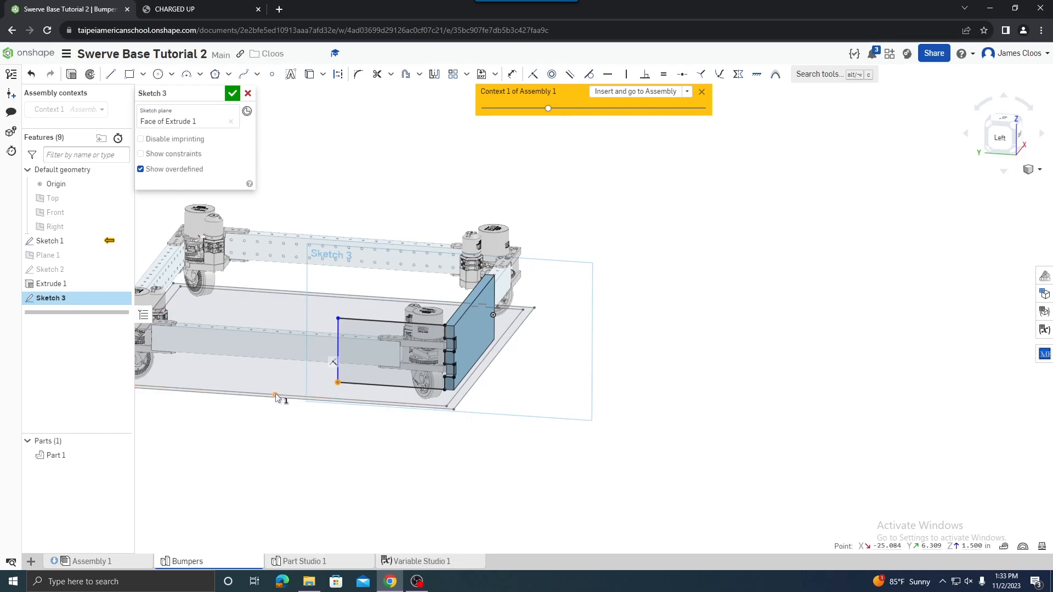
pyautogui.click(276, 393)
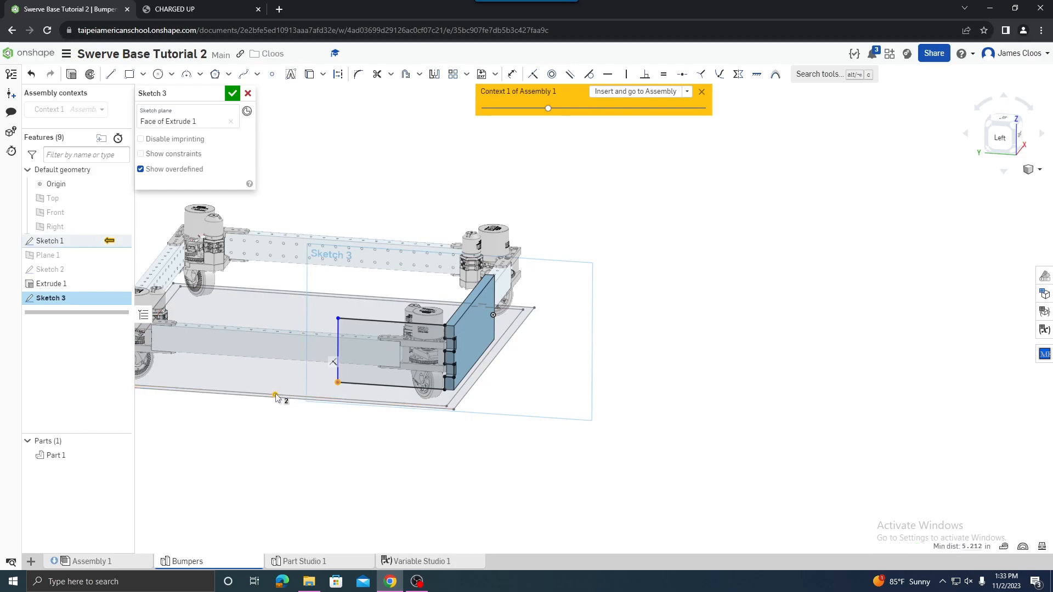
pyautogui.click(626, 75)
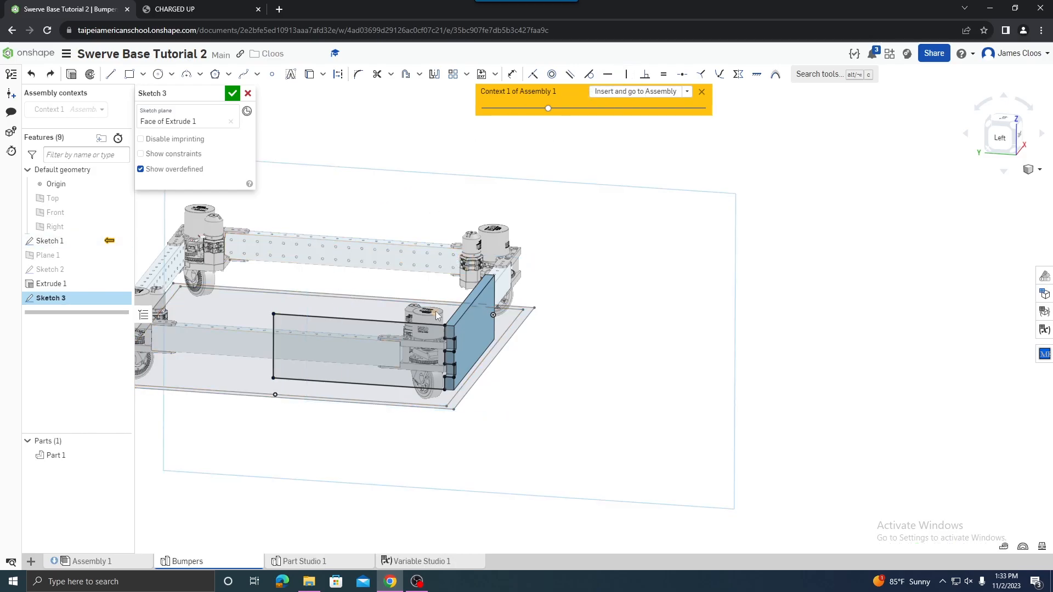
pyautogui.hotkey('ctrl', 'z')
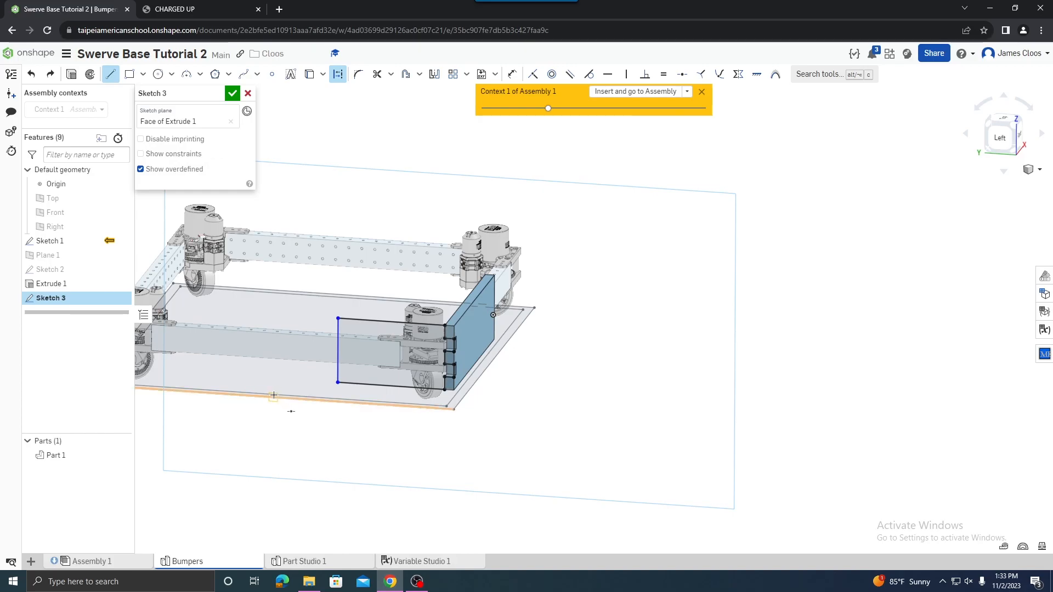
# Draw a construction line from the outer perimeter line's midpoint to the lower corner of the board's free end and constrain it vertical.
pyautogui.scroll(5, 273, 395)
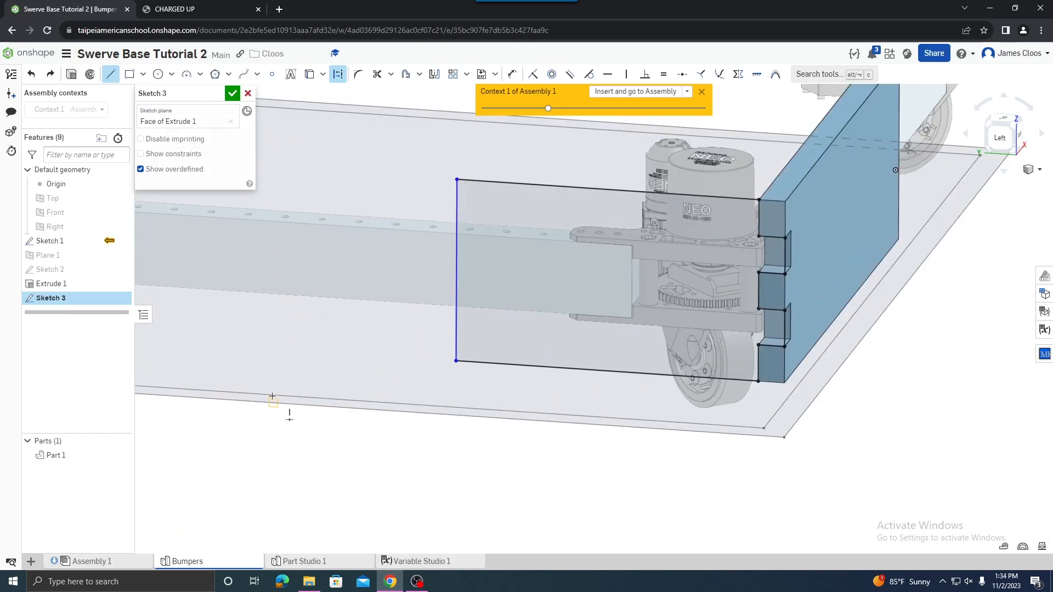
pyautogui.moveTo(291, 401); pyautogui.dragTo(255, 396, button='right')
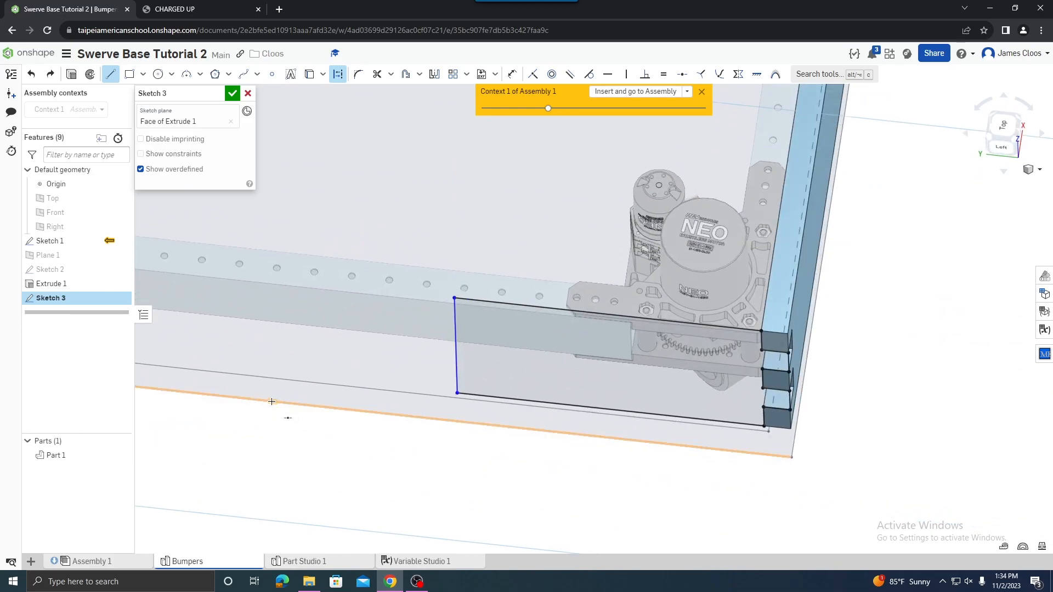
pyautogui.click(457, 392)
pyautogui.scroll(-3, 394, 421)
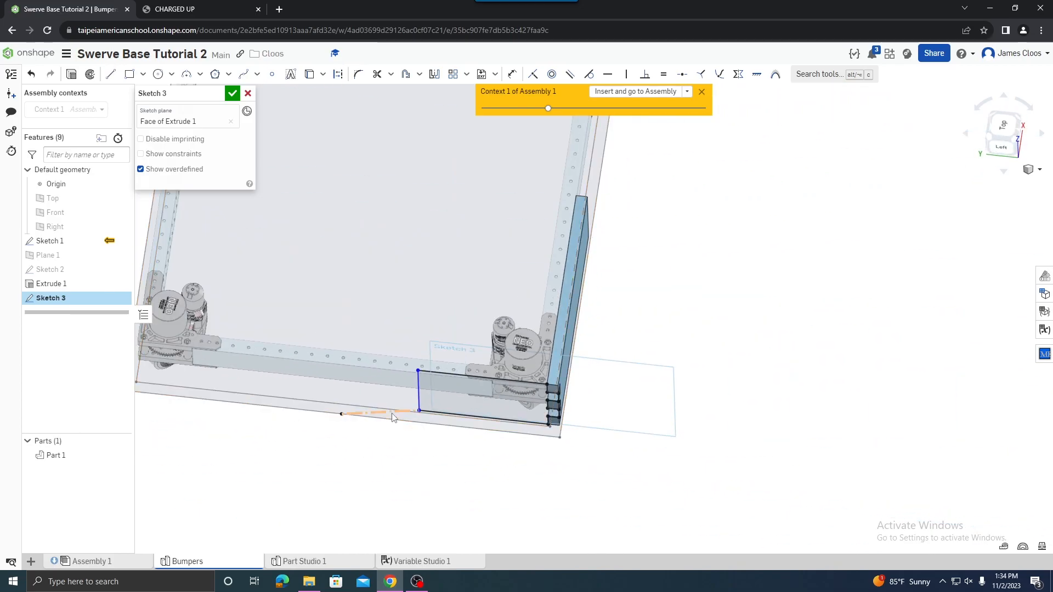
pyautogui.click(626, 74)
pyautogui.moveTo(424, 440); pyautogui.dragTo(427, 440, button='right')
pyautogui.press('n')
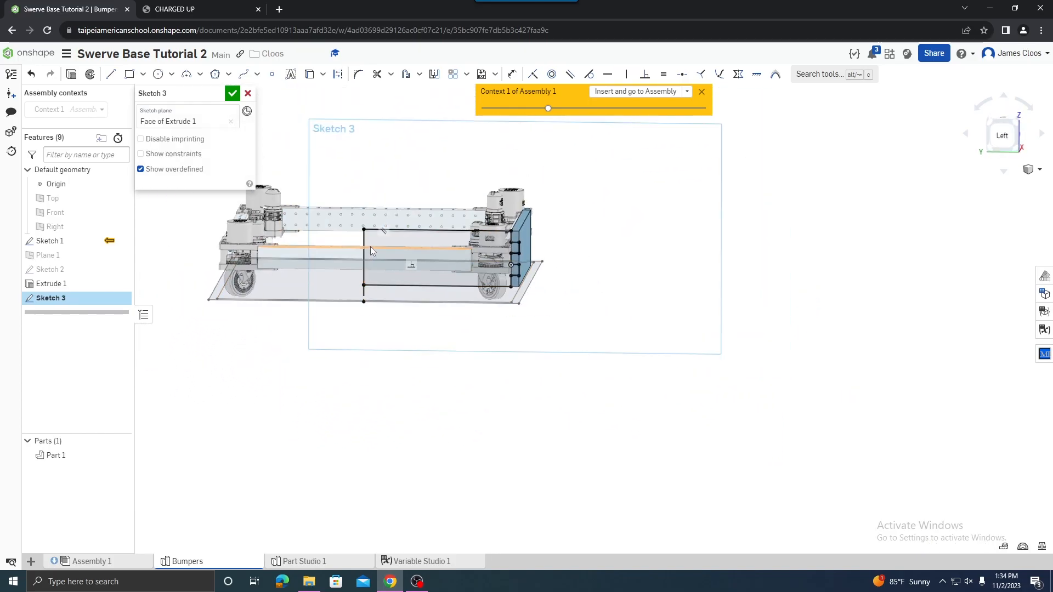
# Delete the vertical construction line and pull the side board's free end edge slightly toward the front board.
pyautogui.scroll(-3, 365, 294)
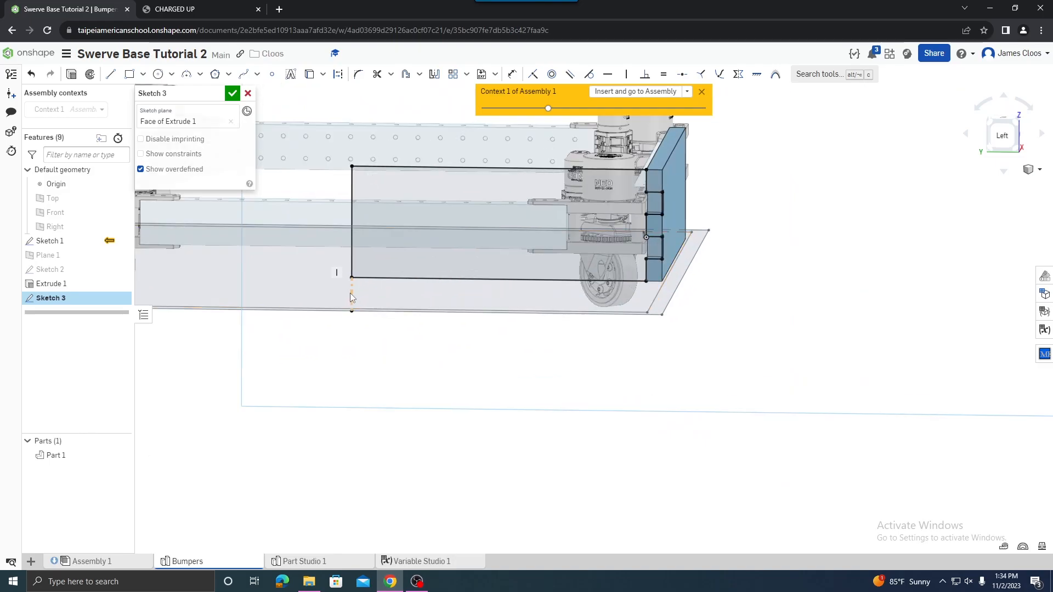
pyautogui.click(352, 292)
pyautogui.press('Delete')
pyautogui.moveTo(354, 253); pyautogui.dragTo(375, 253)
# Draw a vertical construction line up from the perimeter line's midpoint and dimension the board's end edge 1/16 in from it.
pyautogui.press('l')
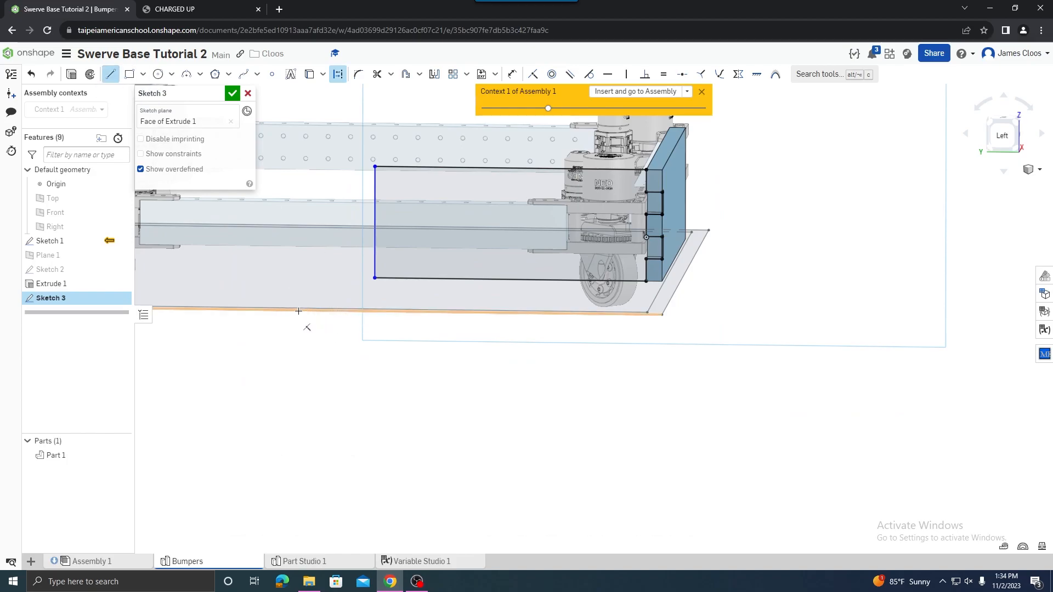
pyautogui.click(351, 161)
pyautogui.press('Escape')
pyautogui.press('u')
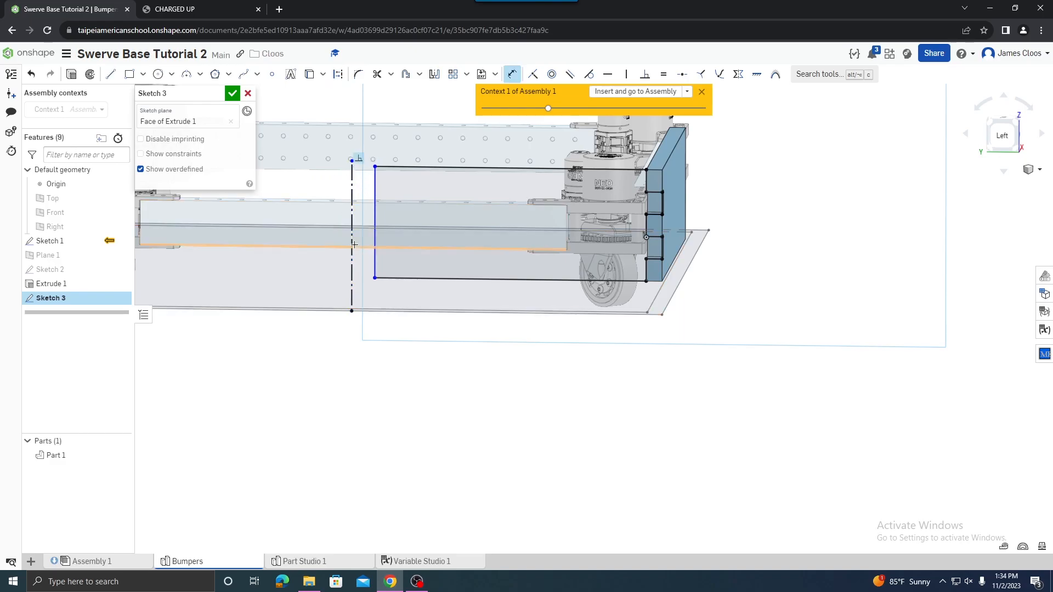
pyautogui.click(376, 238)
pyautogui.click(374, 458)
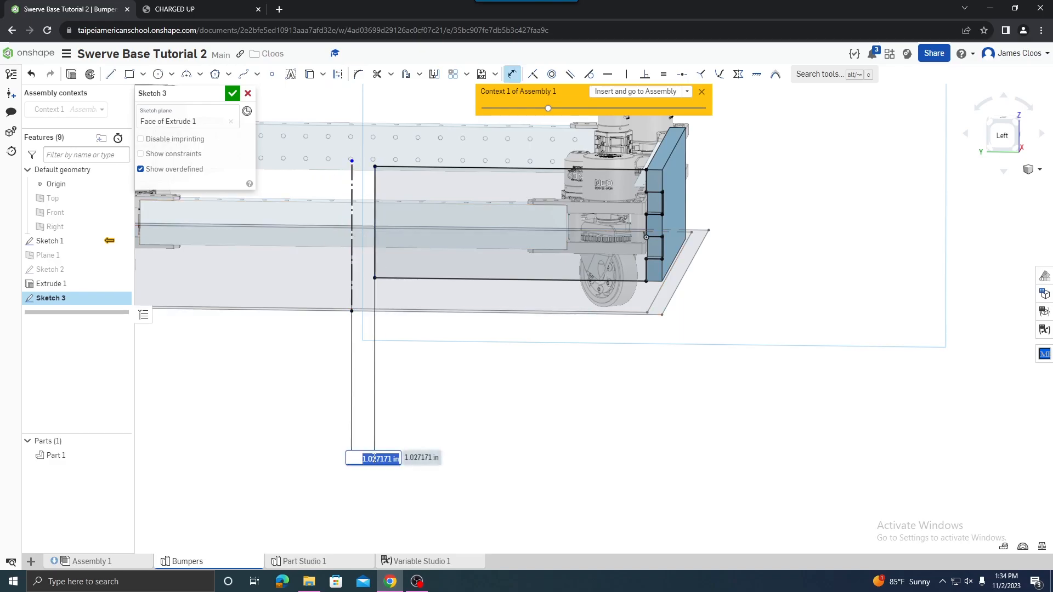
pyautogui.write('1/16')
pyautogui.press('Return')
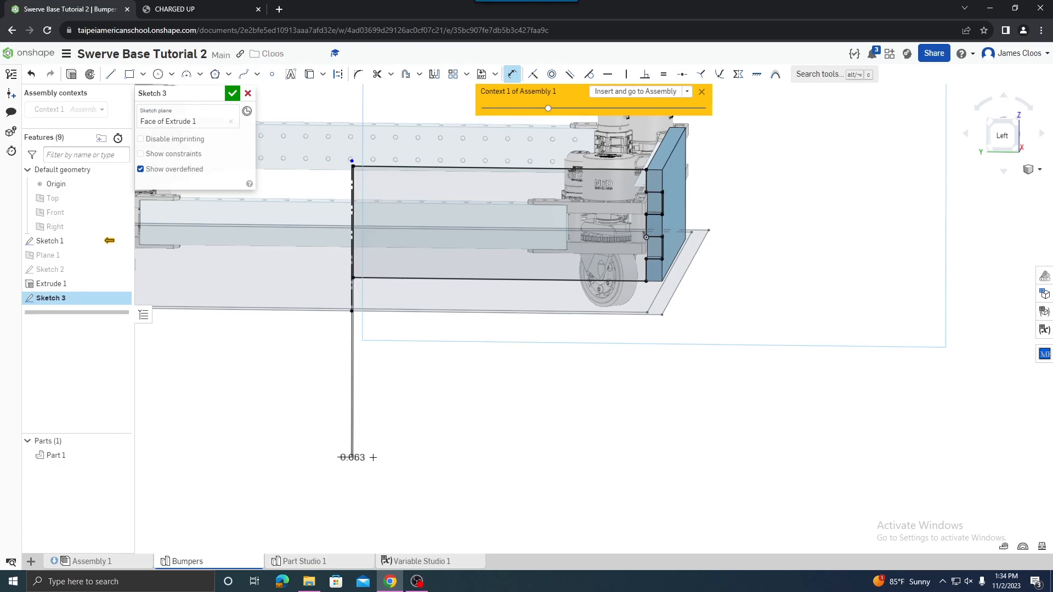
# Remove the 1/16 in gap dimension and restore the side board's end edge to the midpoint construction line.
pyautogui.scroll(8, 356, 159)
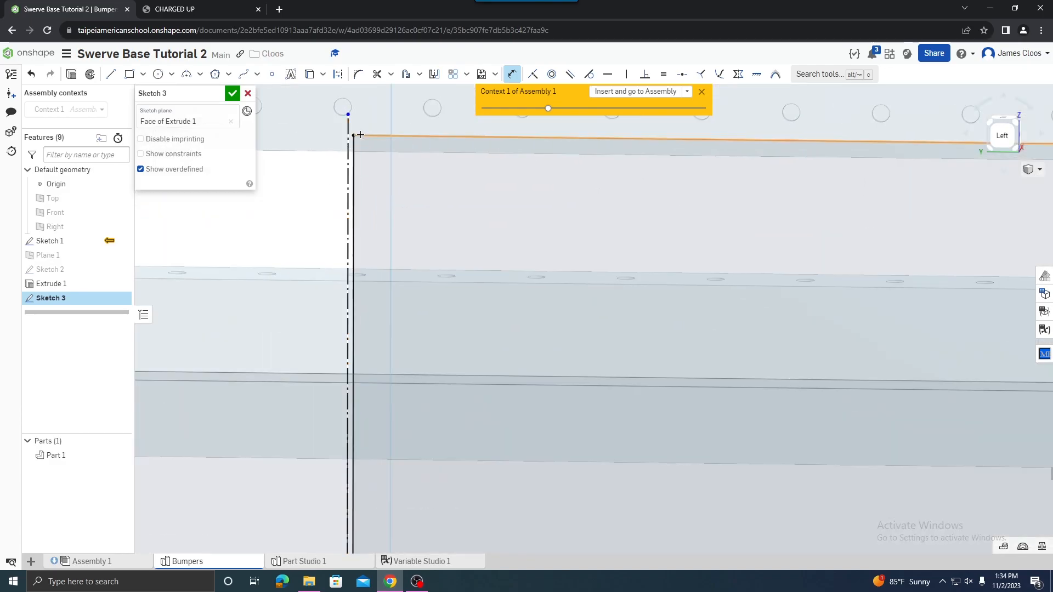
pyautogui.scroll(-8, 391, 192)
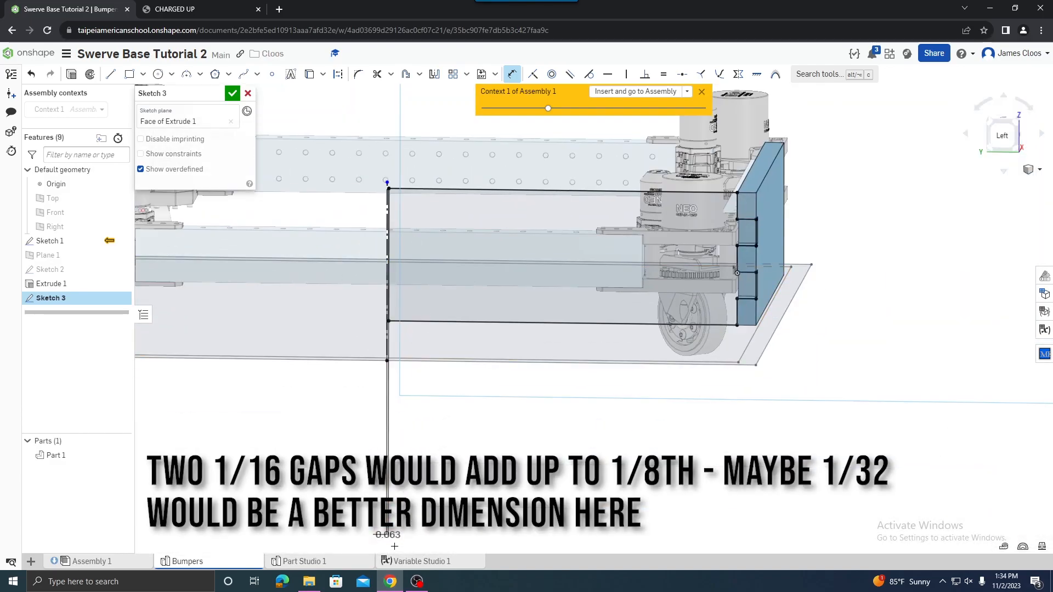
pyautogui.press('Delete')
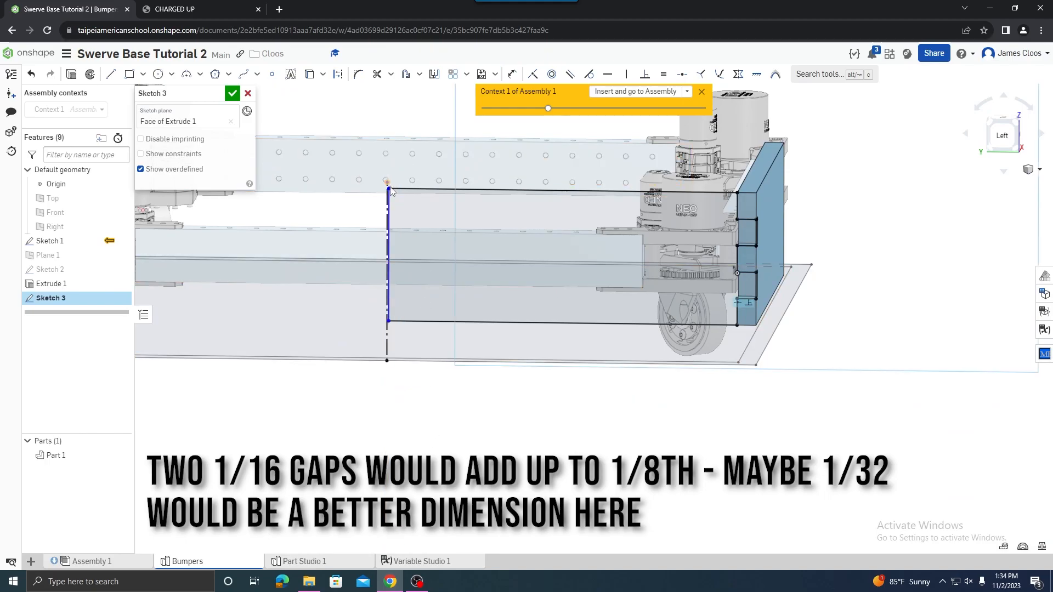
pyautogui.scroll(-2, 388, 191)
pyautogui.moveTo(381, 309); pyautogui.dragTo(387, 310)
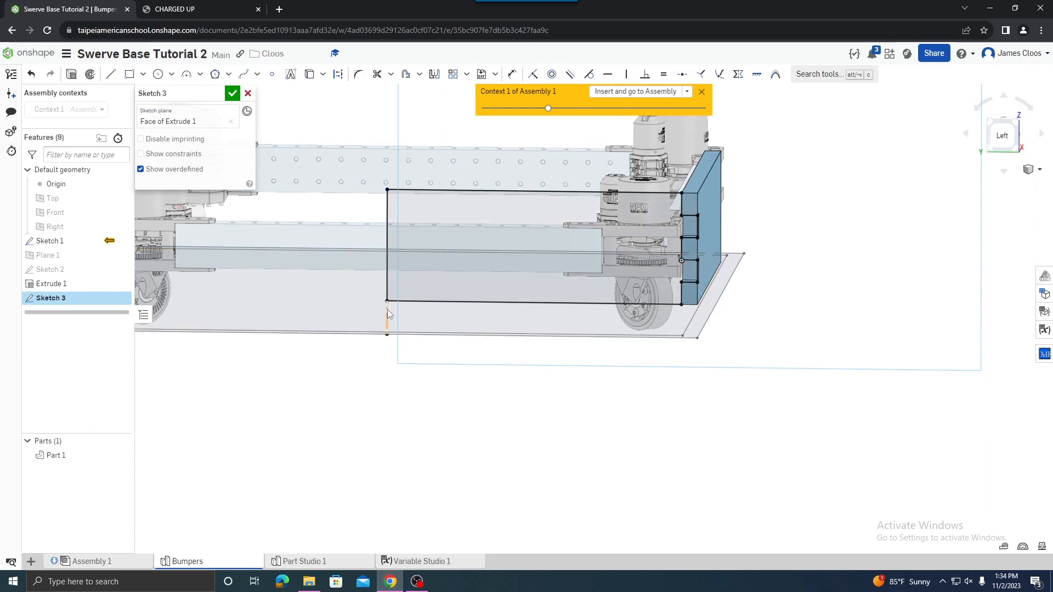
# Extrude the side board profile up to the inner face of the front board's finger slot.
pyautogui.scroll(1, 391, 405)
pyautogui.moveTo(603, 274)
pyautogui.mouseDown(button='right')
pyautogui.moveTo(634, 254)
pyautogui.moveTo(578, 249)
pyautogui.moveTo(626, 230)
pyautogui.mouseUp(button='right')
pyautogui.scroll(1, 627, 229)
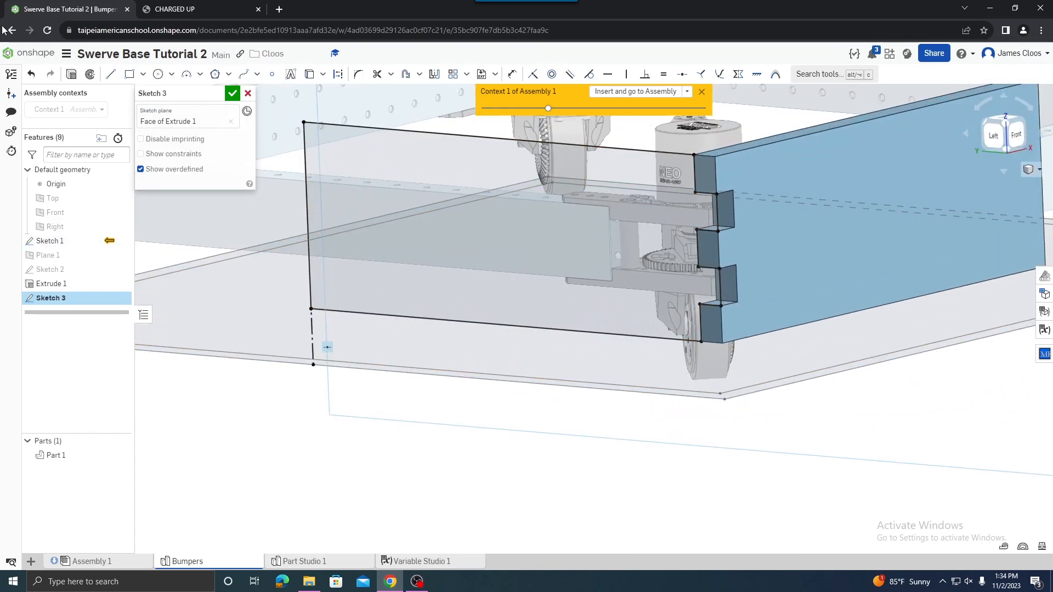
pyautogui.click(72, 74)
pyautogui.moveTo(501, 218); pyautogui.dragTo(262, 197, button='right')
pyautogui.click(230, 170)
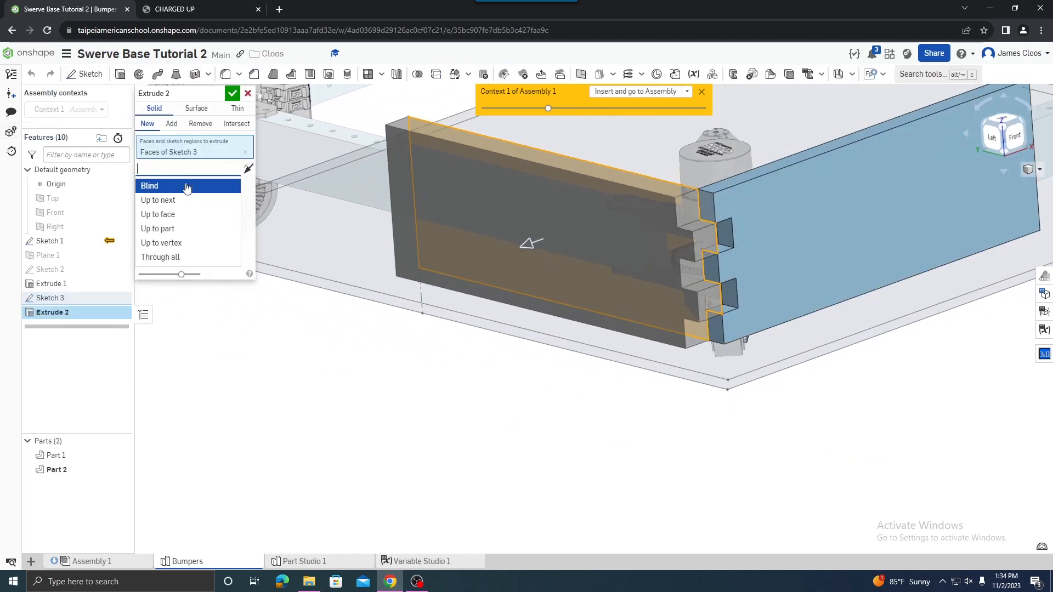
pyautogui.click(165, 214)
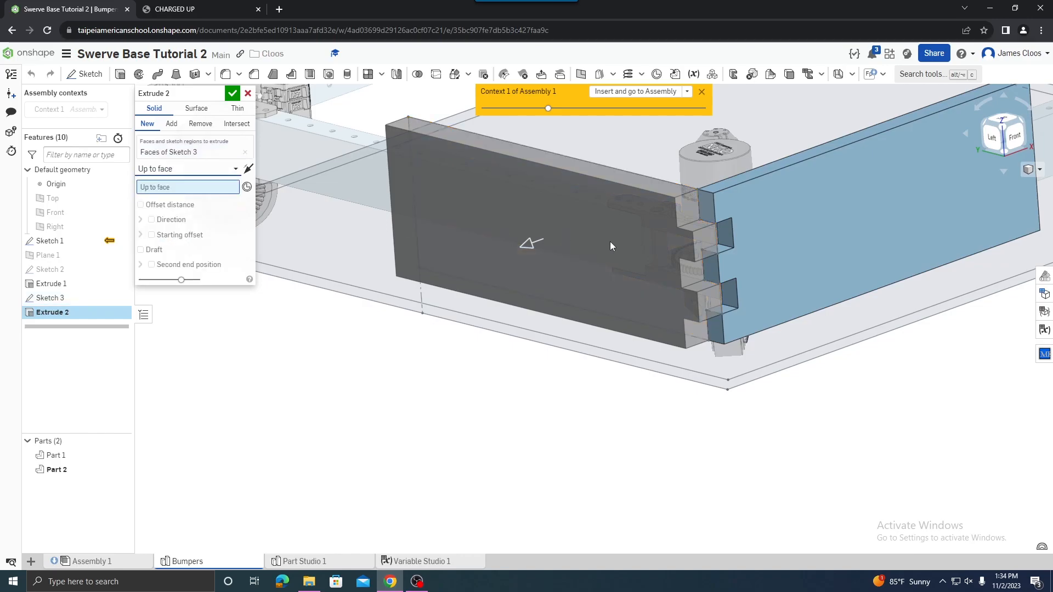
pyautogui.click(725, 239)
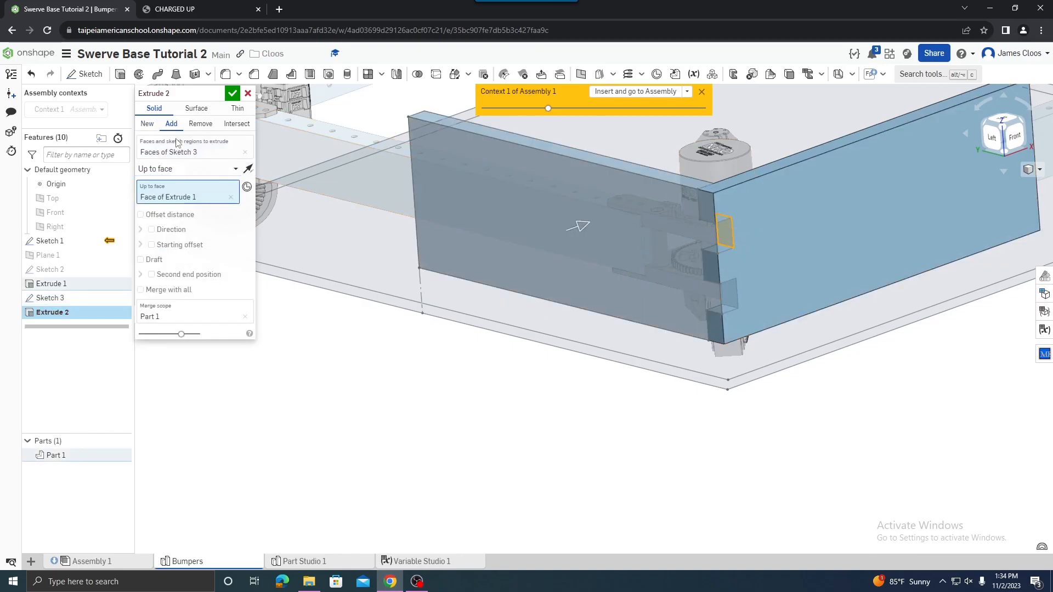
pyautogui.click(232, 93)
# Edit the side board's extrusion to create a new part instead of merging with the front board.
pyautogui.moveTo(749, 267); pyautogui.dragTo(760, 274, button='right')
pyautogui.scroll(-4, 768, 250)
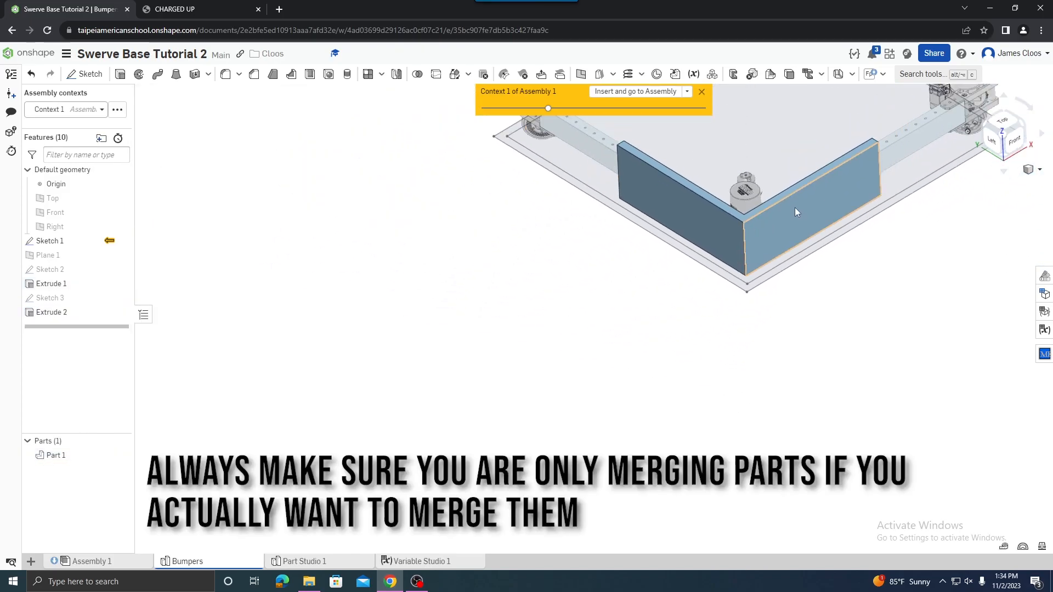
pyautogui.scroll(4, 741, 232)
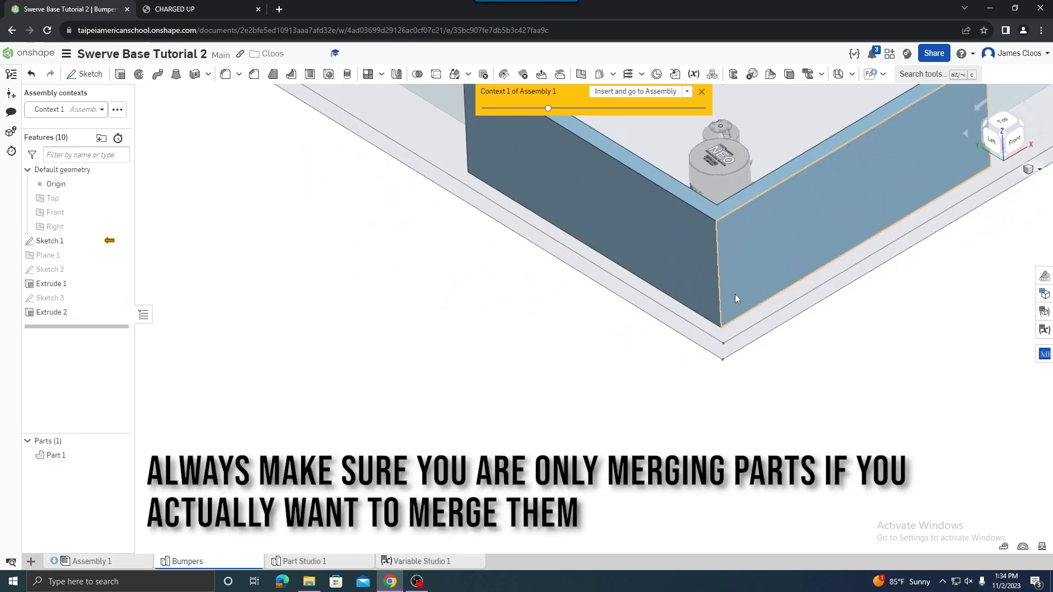
pyautogui.doubleClick(60, 313)
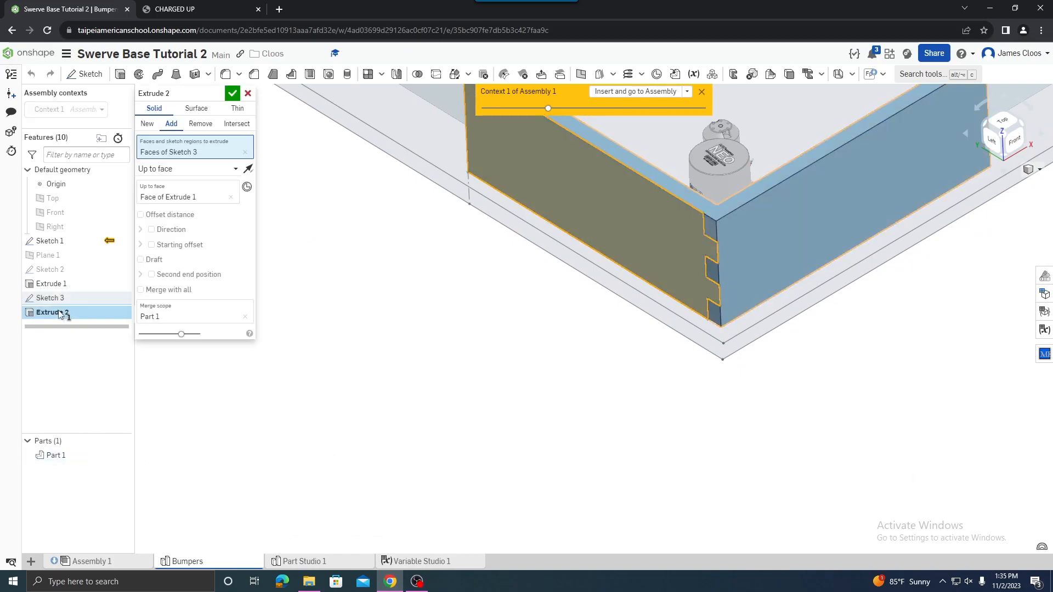
pyautogui.click(147, 126)
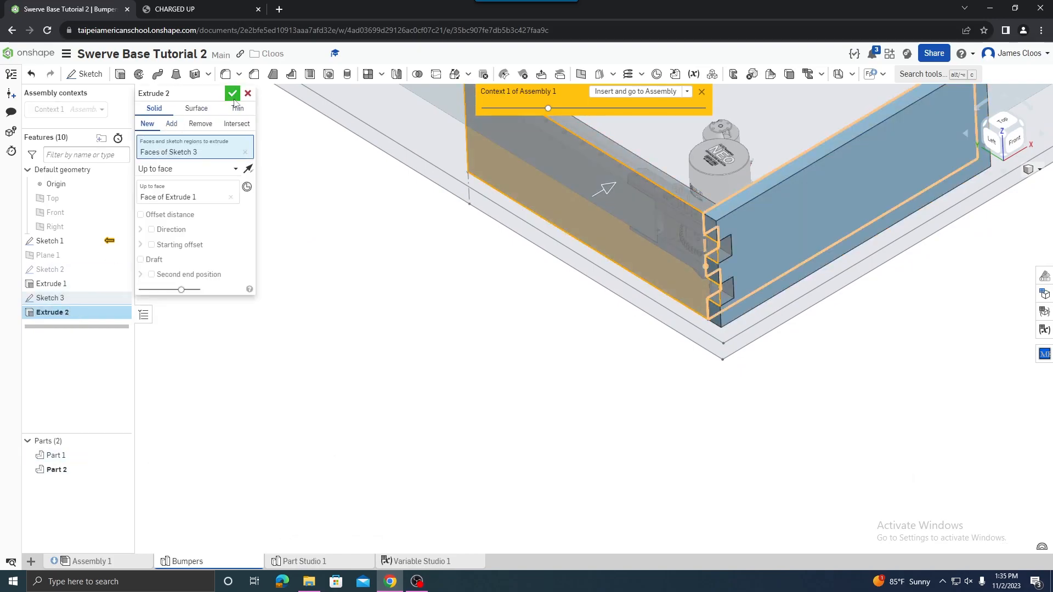
pyautogui.click(234, 94)
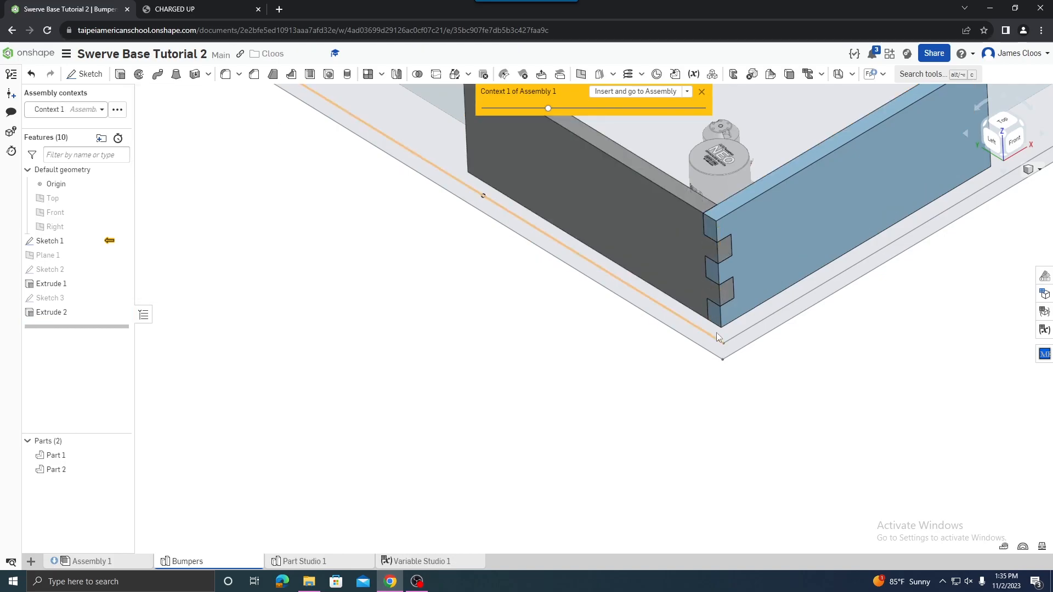
# Examine the two interlocking boards and their position around the swerve base from several angles.
pyautogui.scroll(-5, 713, 329)
pyautogui.moveTo(750, 248); pyautogui.dragTo(684, 252, button='right')
pyautogui.scroll(5, 737, 273)
pyautogui.scroll(-5, 695, 272)
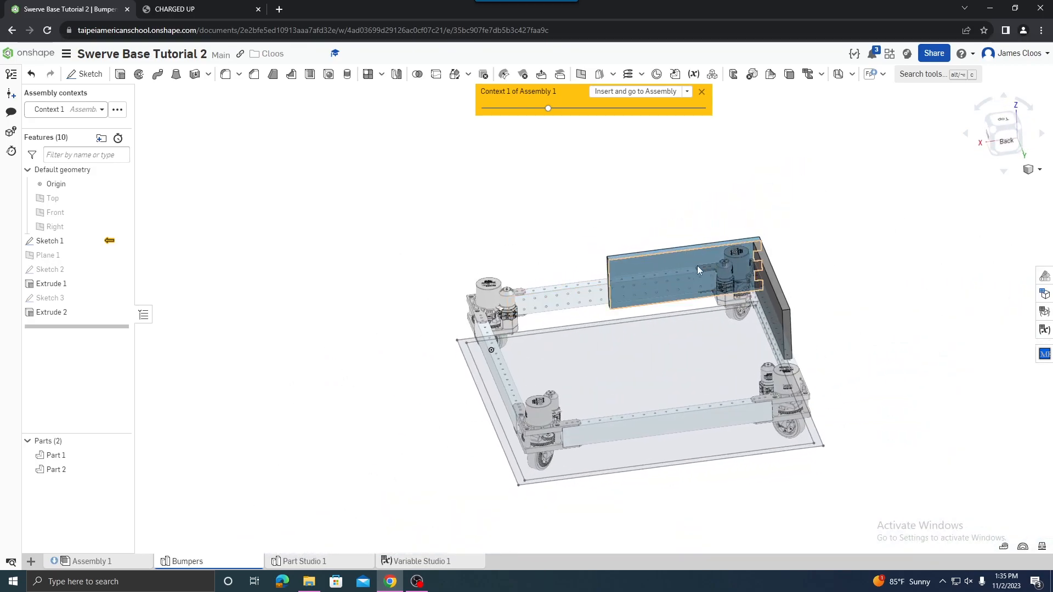
pyautogui.moveTo(800, 312); pyautogui.dragTo(811, 287, button='right')
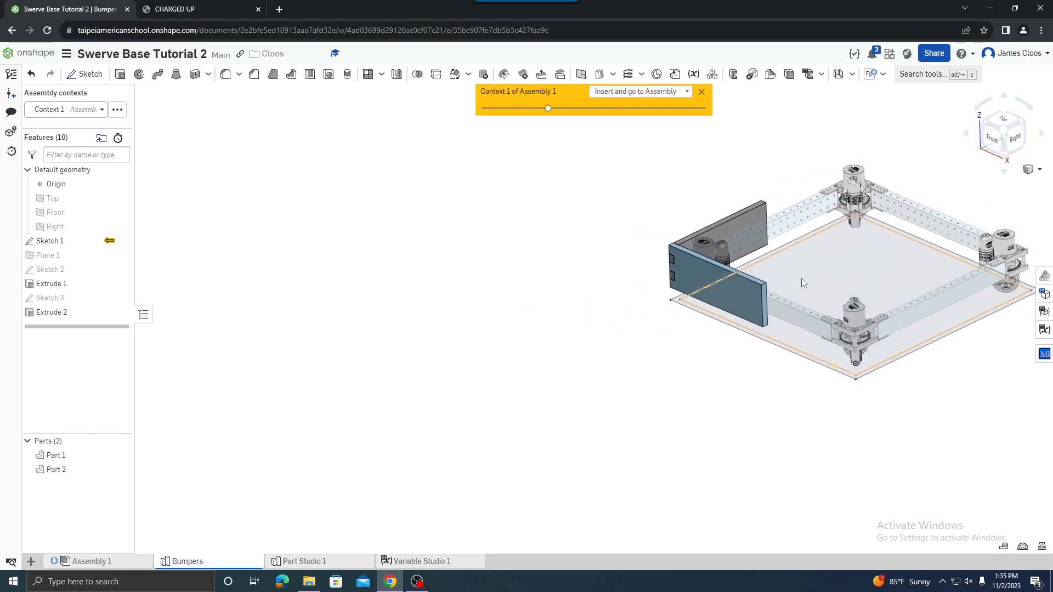
pyautogui.scroll(4, 790, 252)
pyautogui.moveTo(778, 241); pyautogui.dragTo(674, 258, button='right')
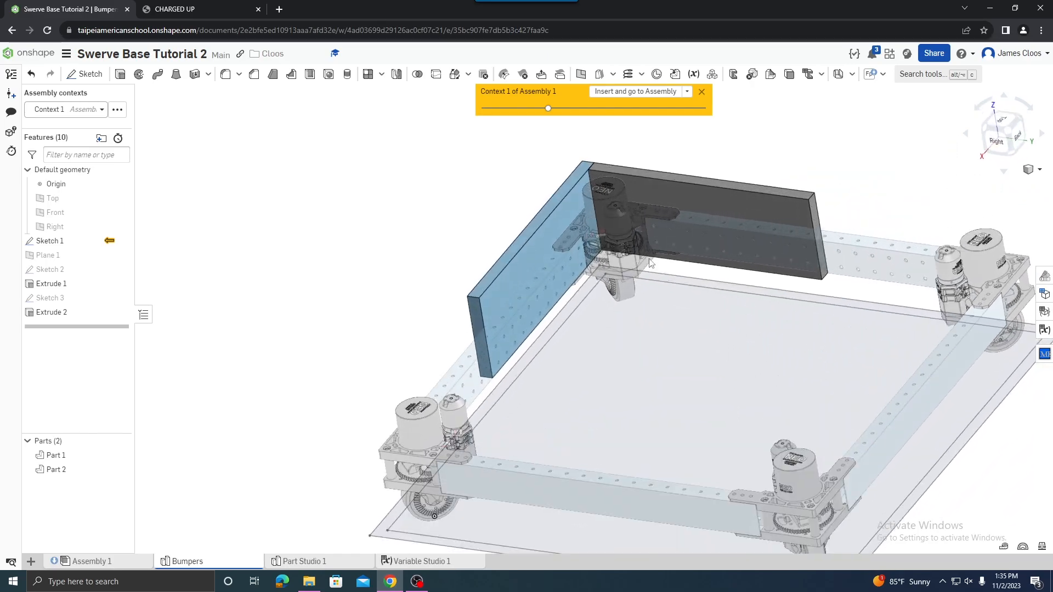
# Examine the bumper board beside the drilled frame tube from several angles to find a spot for a mounting bracket.
pyautogui.scroll(4, 561, 263)
pyautogui.moveTo(562, 265); pyautogui.dragTo(588, 245, button='right')
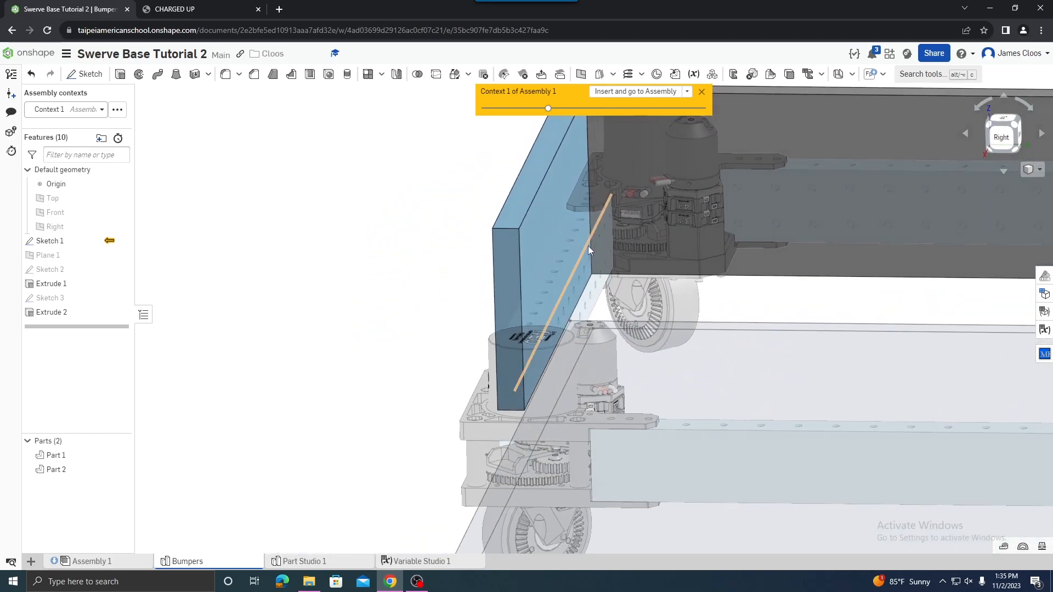
pyautogui.scroll(-3, 554, 212)
pyautogui.moveTo(561, 209)
pyautogui.mouseDown(button='right')
pyautogui.moveTo(568, 203)
pyautogui.moveTo(558, 216)
pyautogui.mouseUp(button='right')
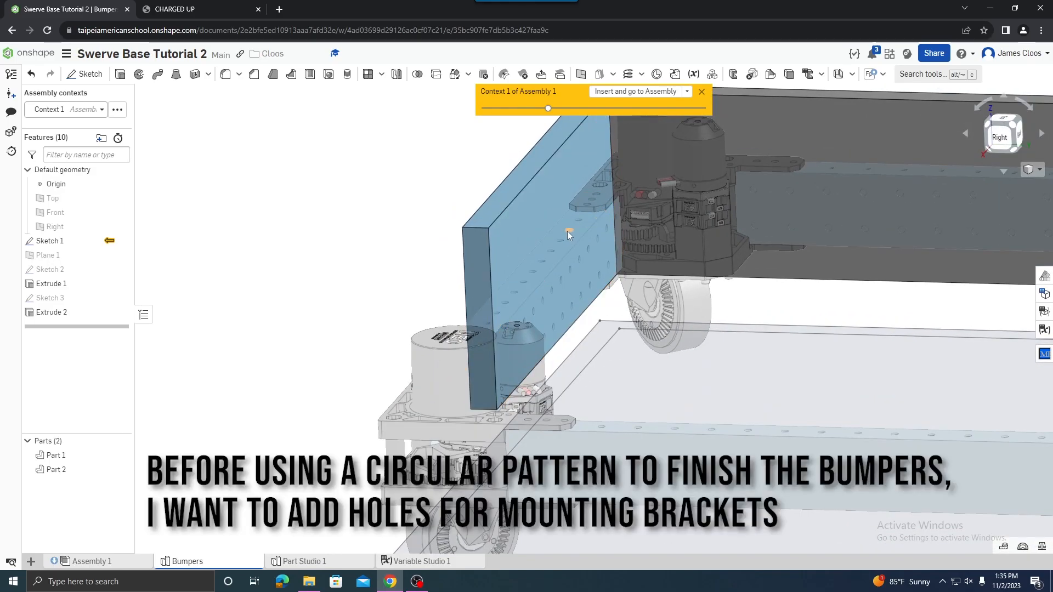
pyautogui.scroll(-5, 521, 224)
pyautogui.moveTo(695, 272); pyautogui.dragTo(653, 281, button='right')
pyautogui.scroll(5, 488, 233)
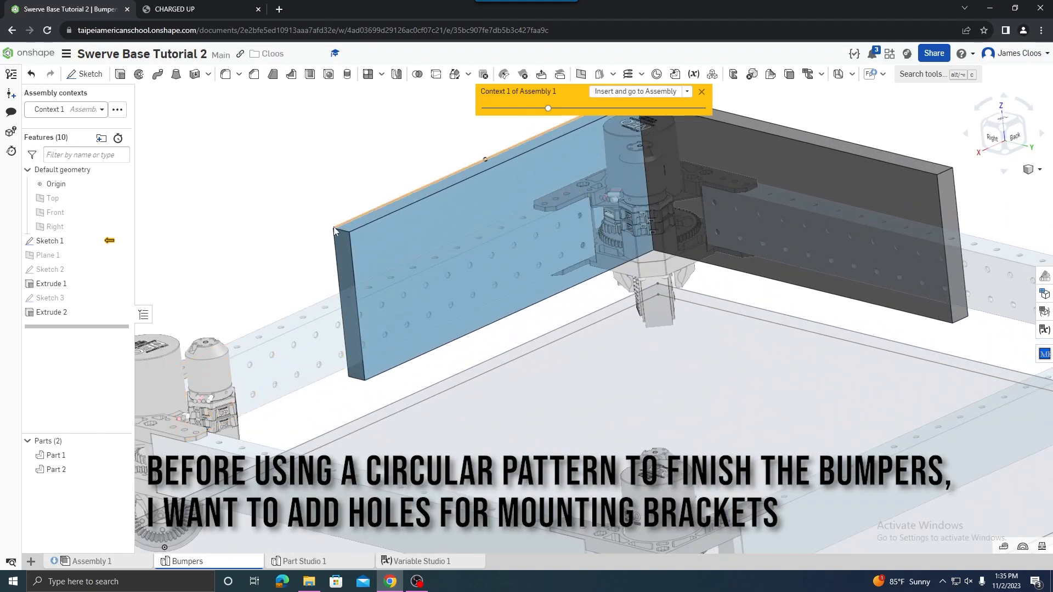
pyautogui.scroll(-1, 507, 229)
pyautogui.moveTo(507, 228)
pyautogui.mouseDown(button='right')
pyautogui.moveTo(524, 230)
pyautogui.moveTo(528, 206)
pyautogui.moveTo(514, 218)
pyautogui.moveTo(526, 217)
pyautogui.moveTo(528, 229)
pyautogui.mouseUp(button='right')
pyautogui.scroll(4, 516, 231)
pyautogui.scroll(-1, 518, 214)
pyautogui.scroll(-3, 515, 219)
pyautogui.scroll(-2, 527, 230)
pyautogui.scroll(-3, 522, 236)
pyautogui.scroll(6, 525, 222)
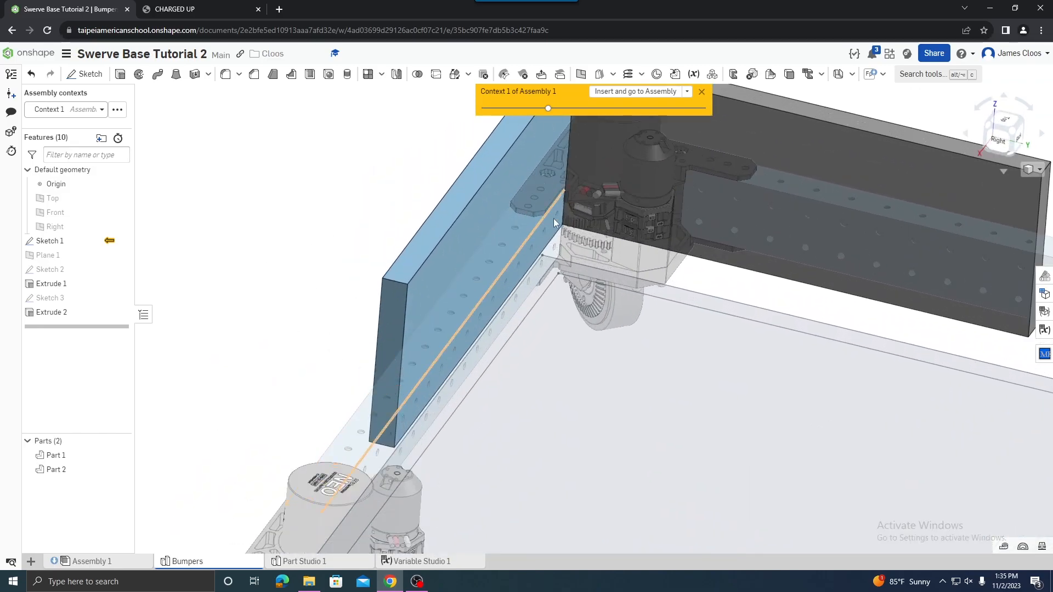
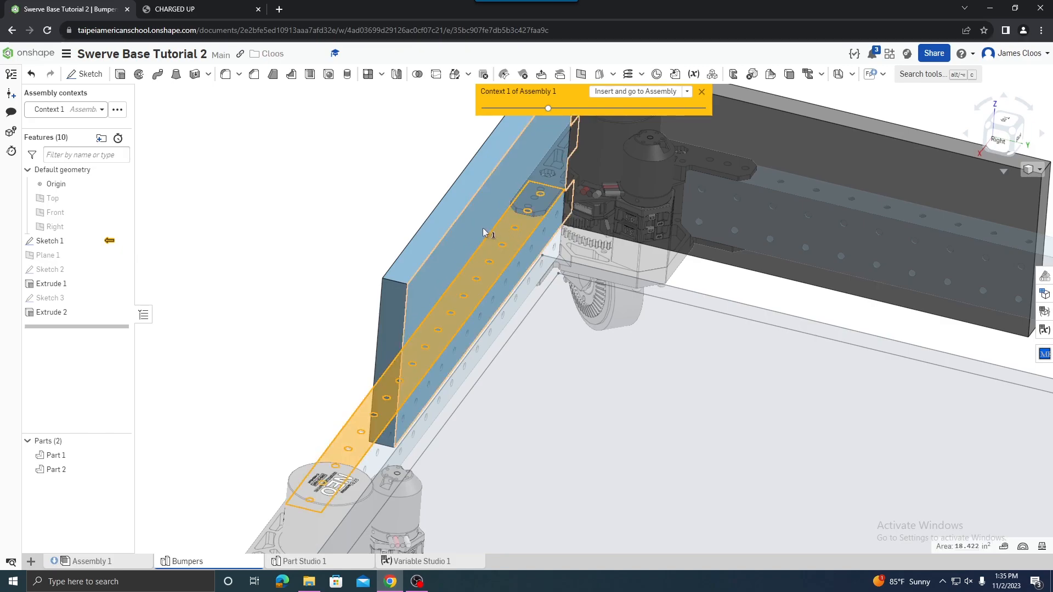
pyautogui.moveTo(461, 267)
pyautogui.mouseDown(button='right')
pyautogui.moveTo(445, 265)
pyautogui.moveTo(454, 259)
pyautogui.mouseUp(button='right')
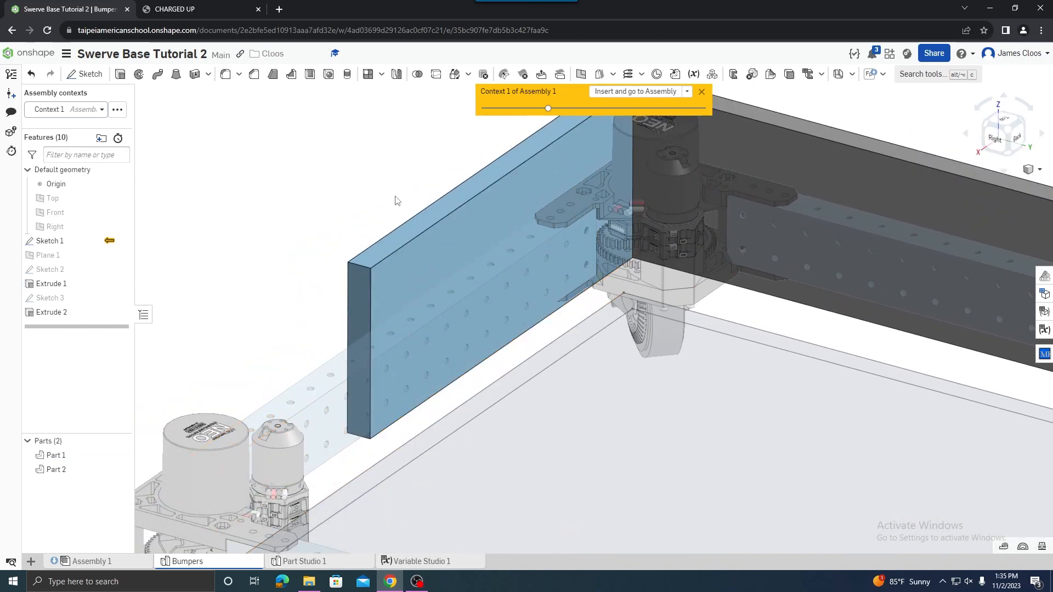
pyautogui.scroll(3, 399, 235)
pyautogui.moveTo(411, 245); pyautogui.dragTo(396, 263, button='right')
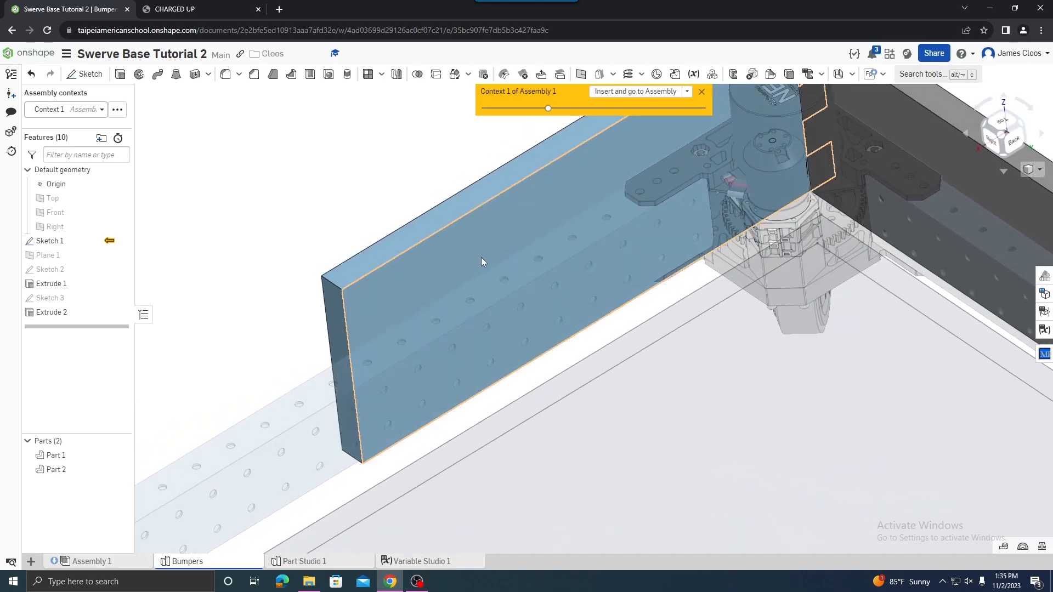
pyautogui.click(452, 254)
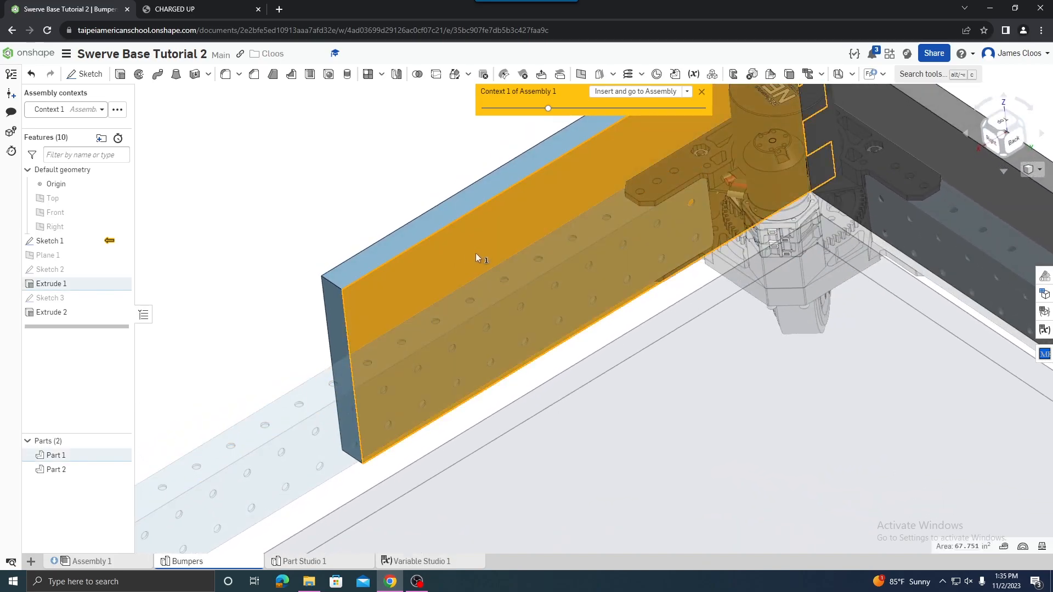
pyautogui.click(360, 209)
pyautogui.moveTo(315, 276); pyautogui.dragTo(305, 242, button='right')
pyautogui.scroll(2, 314, 225)
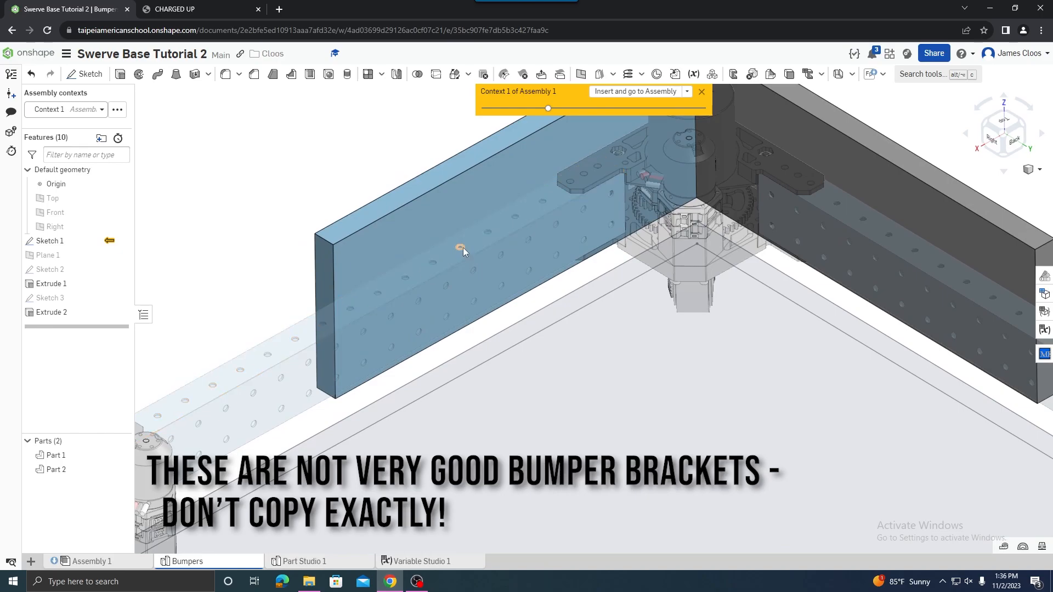
pyautogui.moveTo(333, 167); pyautogui.dragTo(313, 168, button='right')
# Sketch a four-sided bracket outline on the frame tube's top face, around one hole near the bumper board's free end and extending past the tube toward the board.
pyautogui.click(85, 74)
pyautogui.moveTo(532, 253)
pyautogui.mouseDown(button='right')
pyautogui.moveTo(463, 247)
pyautogui.moveTo(356, 274)
pyautogui.moveTo(325, 303)
pyautogui.mouseUp(button='right')
pyautogui.click(358, 272)
pyautogui.scroll(4, 367, 265)
pyautogui.moveTo(356, 237); pyautogui.dragTo(333, 217, button='right')
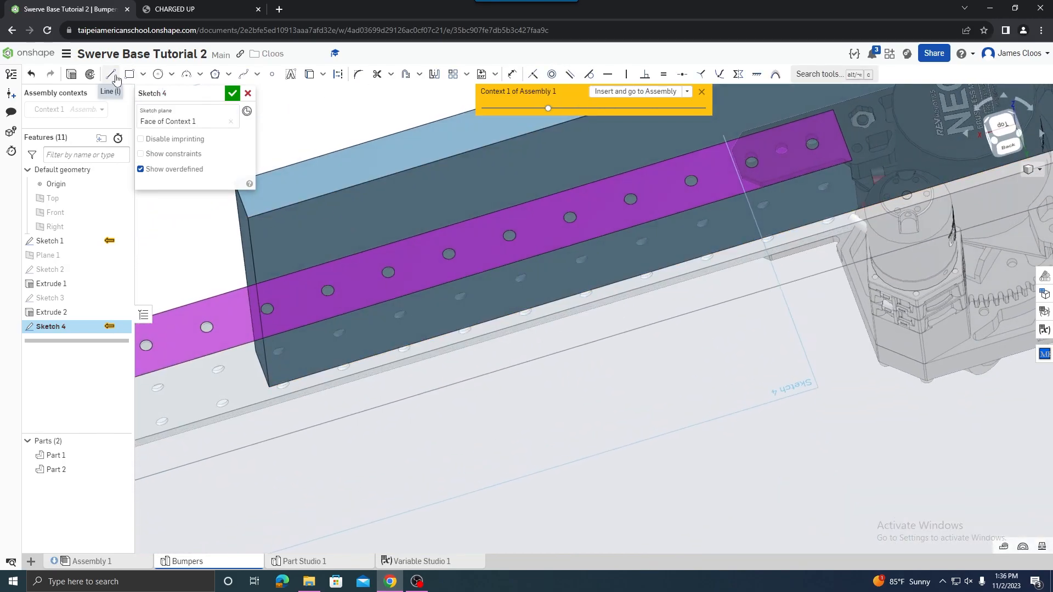
pyautogui.click(312, 323)
pyautogui.click(289, 264)
pyautogui.click(336, 251)
pyautogui.click(357, 310)
pyautogui.moveTo(350, 294); pyautogui.dragTo(335, 334, button='right')
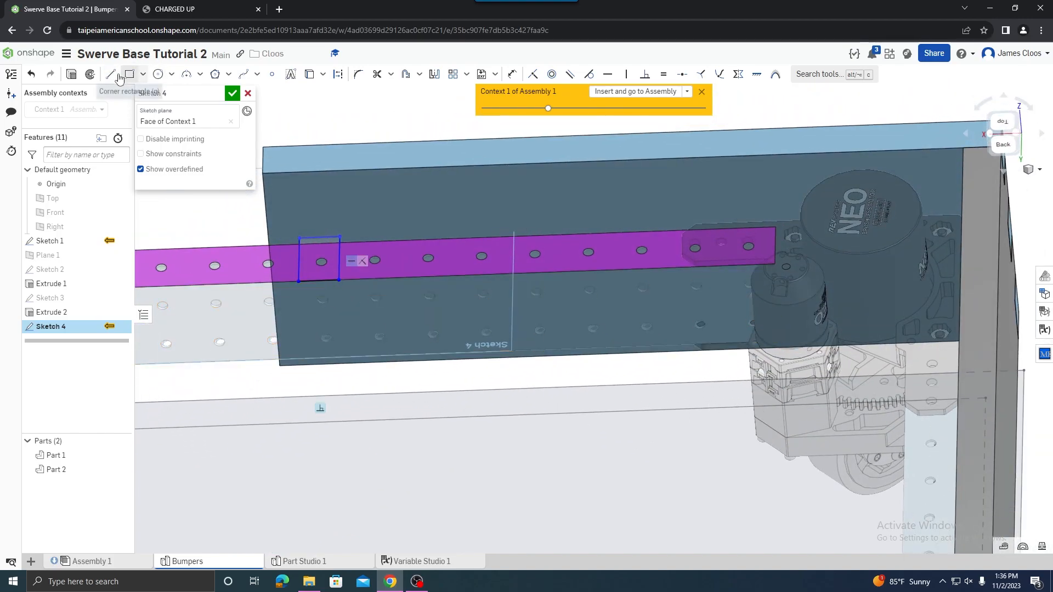
# Draw a construction line from the enclosed hole's centre to the midpoint of the outline's edge along the tube.
pyautogui.scroll(5, 316, 268)
pyautogui.press('q')
pyautogui.click(318, 266)
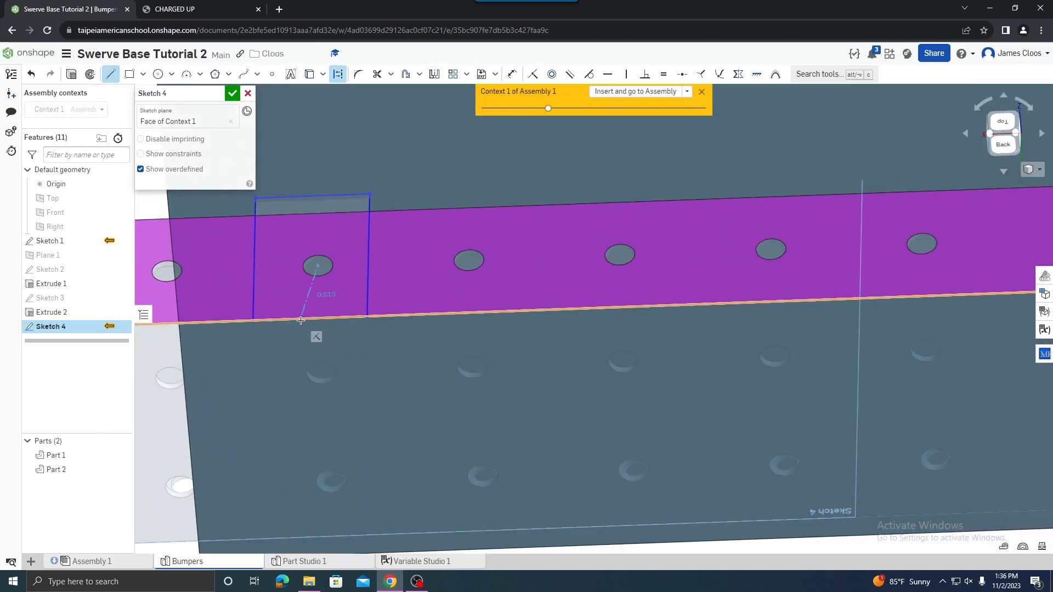
pyautogui.click(310, 318)
pyautogui.press('Escape')
# Constrain the construction line to vertical, removing the mistaken horizontal constraint.
pyautogui.click(316, 286)
pyautogui.scroll(-5, 461, 351)
pyautogui.moveTo(464, 364); pyautogui.dragTo(527, 362, button='right')
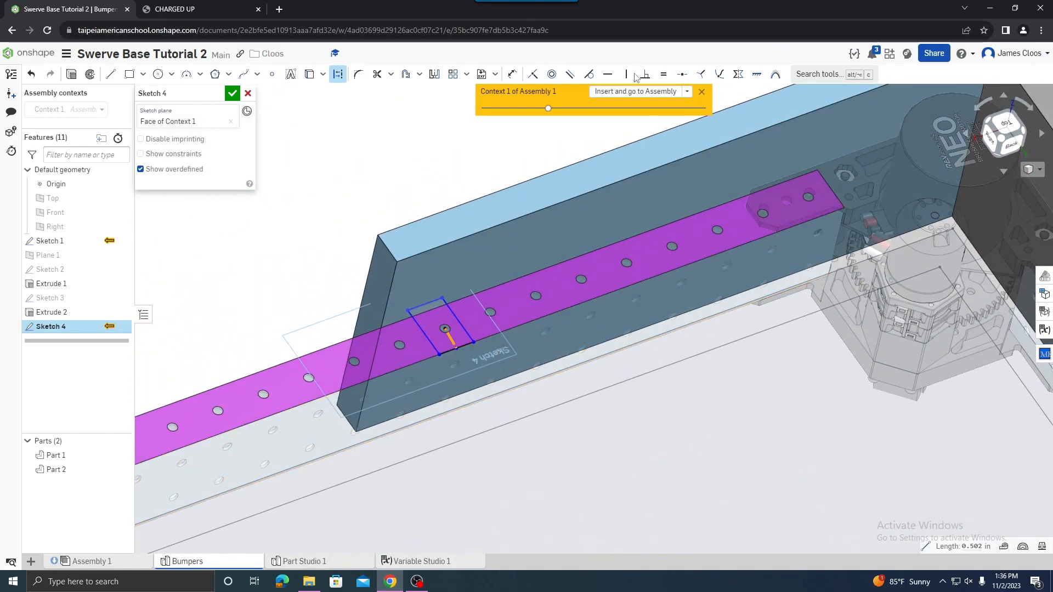
pyautogui.click(611, 79)
pyautogui.click(437, 346)
pyautogui.press('Delete')
pyautogui.click(450, 337)
pyautogui.click(625, 75)
# Try to tie the outline's outer corner to the bumper board's inner face with a pierce constraint.
pyautogui.scroll(-2, 331, 207)
pyautogui.moveTo(331, 207); pyautogui.dragTo(371, 194, button='right')
pyautogui.scroll(3, 398, 337)
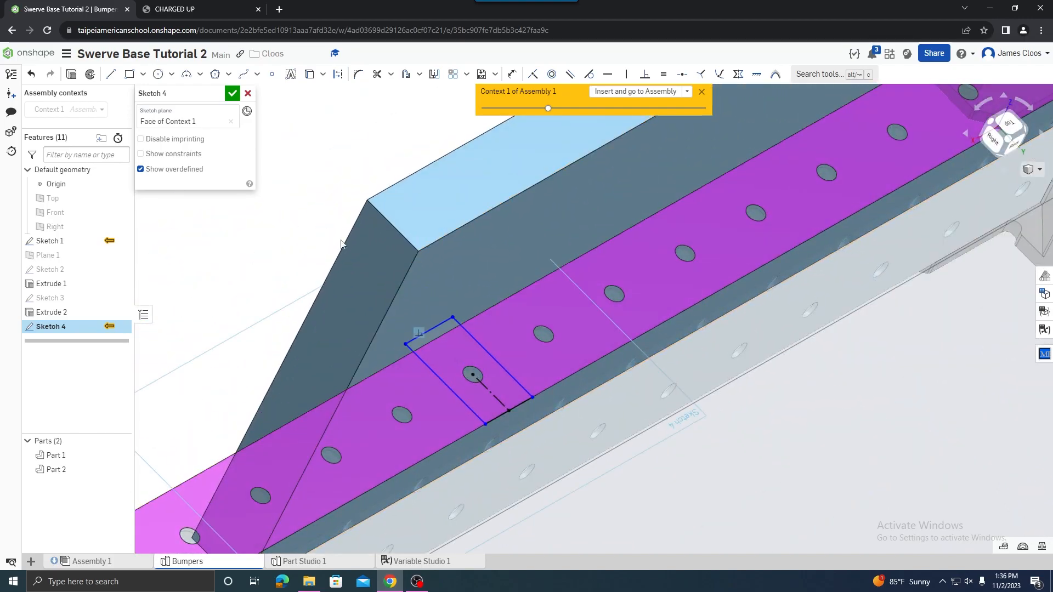
pyautogui.click(404, 344)
pyautogui.click(430, 280)
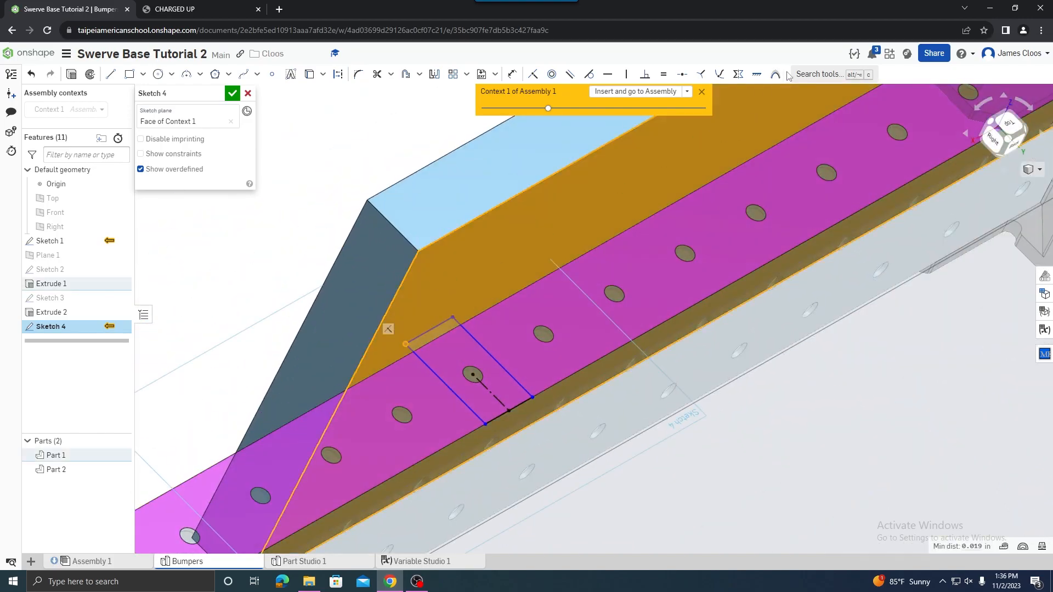
pyautogui.click(720, 75)
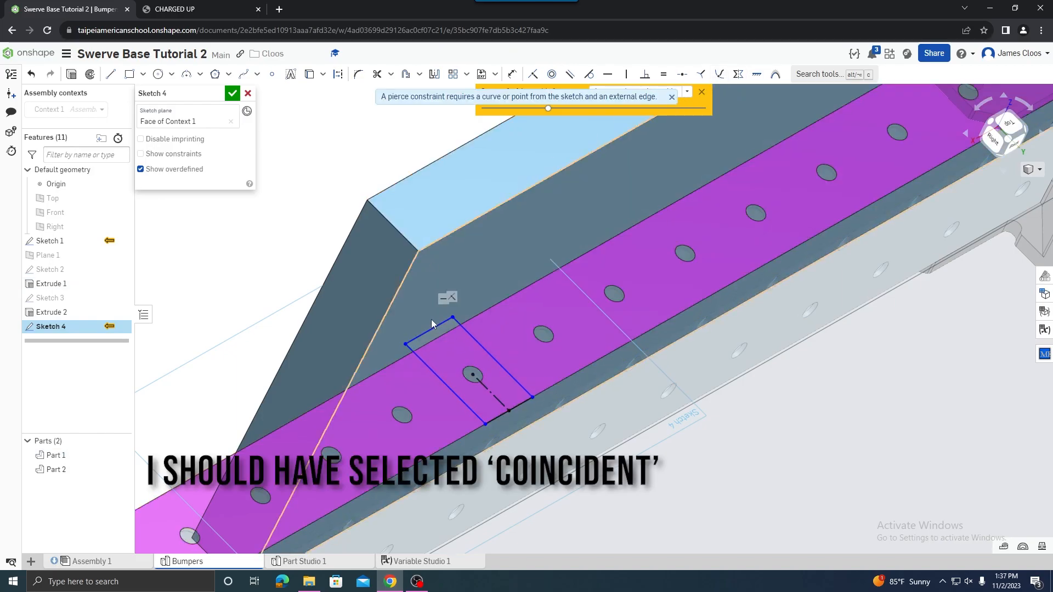
pyautogui.moveTo(322, 248)
pyautogui.mouseDown(button='right')
pyautogui.moveTo(467, 280)
pyautogui.moveTo(443, 328)
pyautogui.moveTo(419, 314)
pyautogui.mouseUp(button='right')
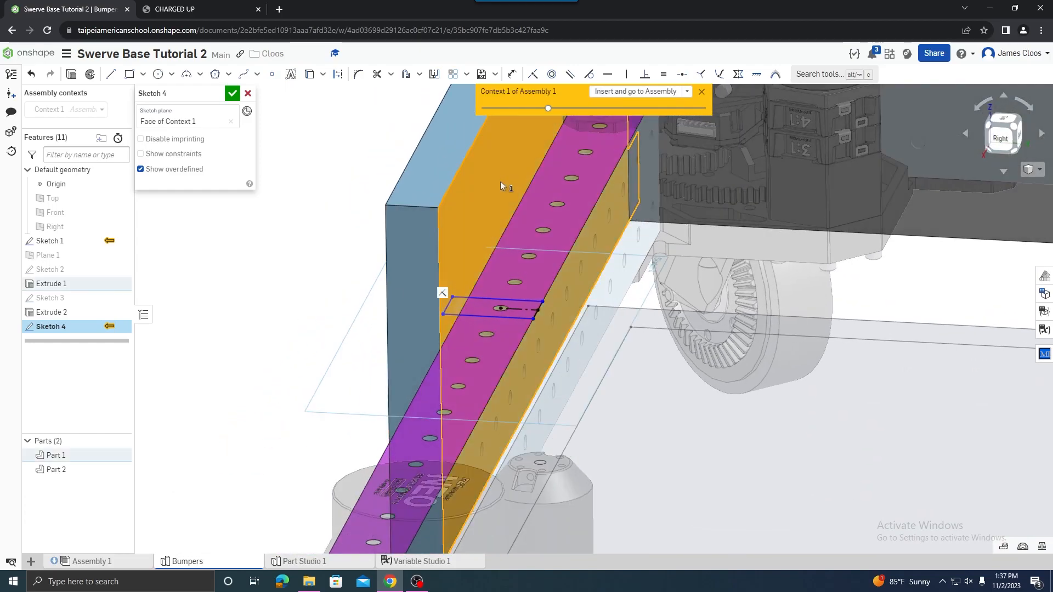
# Dimension the outline's side running across the tube as 1 in + #bumperFrameOffset.
pyautogui.moveTo(300, 231); pyautogui.dragTo(301, 242, button='right')
pyautogui.click(512, 74)
pyautogui.click(494, 350)
pyautogui.click(478, 359)
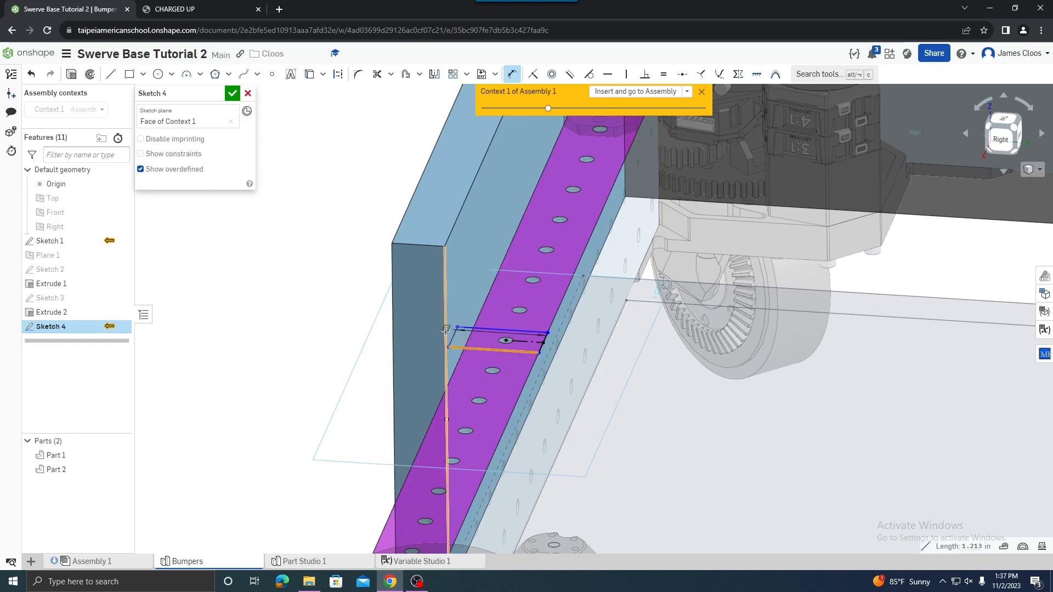
pyautogui.write('1 + bum')
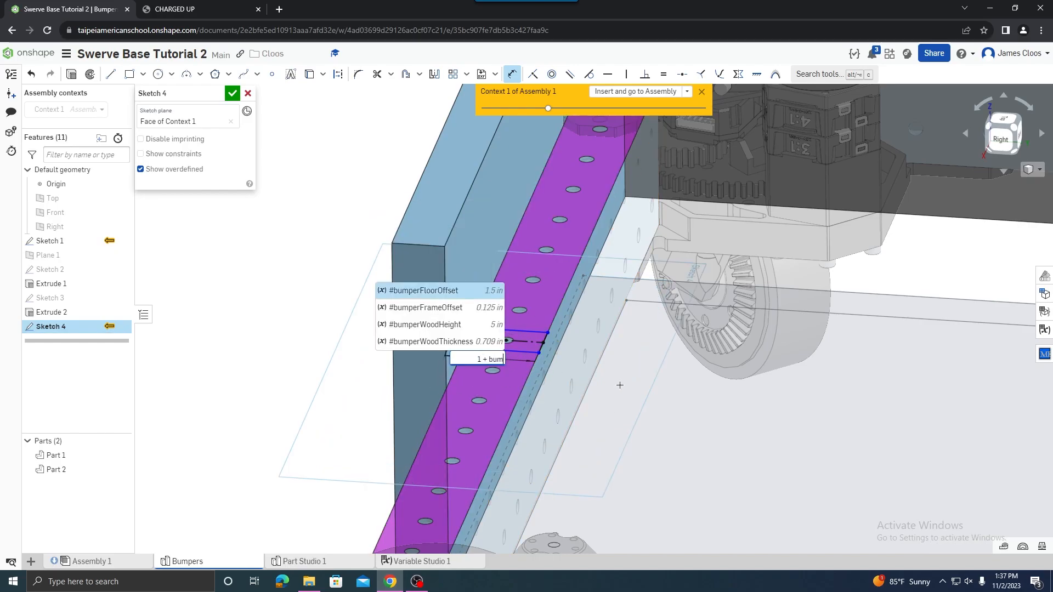
pyautogui.click(453, 309)
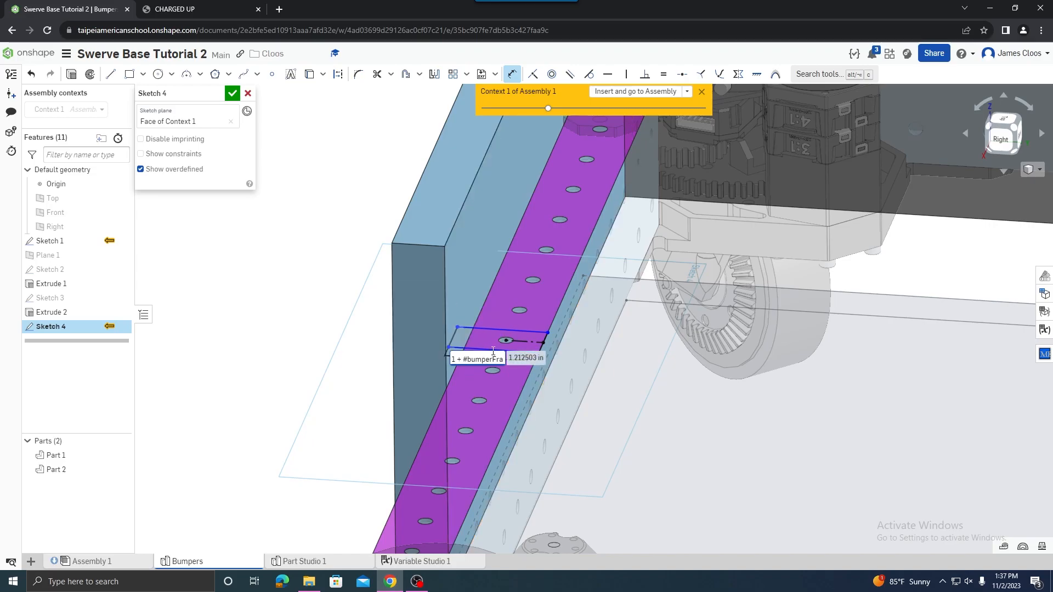
pyautogui.moveTo(493, 361)
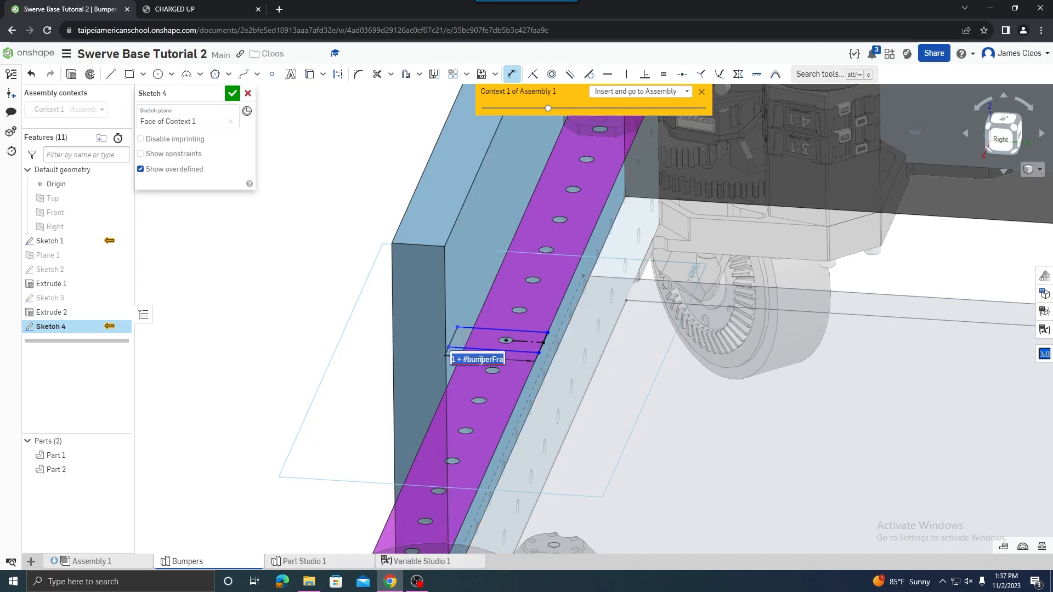
pyautogui.write('in')
pyautogui.press('Return')
# Dimension the outline's width along the tube as 1 in.
pyautogui.scroll(-4, 510, 352)
pyautogui.moveTo(510, 353)
pyautogui.mouseDown(button='right')
pyautogui.moveTo(406, 415)
pyautogui.moveTo(368, 400)
pyautogui.moveTo(339, 465)
pyautogui.mouseUp(button='right')
pyautogui.scroll(5, 368, 400)
pyautogui.scroll(-3, 358, 450)
pyautogui.scroll(4, 362, 454)
pyautogui.press('Escape')
pyautogui.moveTo(286, 436); pyautogui.dragTo(268, 442)
pyautogui.press('d')
pyautogui.click(268, 444)
pyautogui.click(385, 408)
pyautogui.click(401, 503)
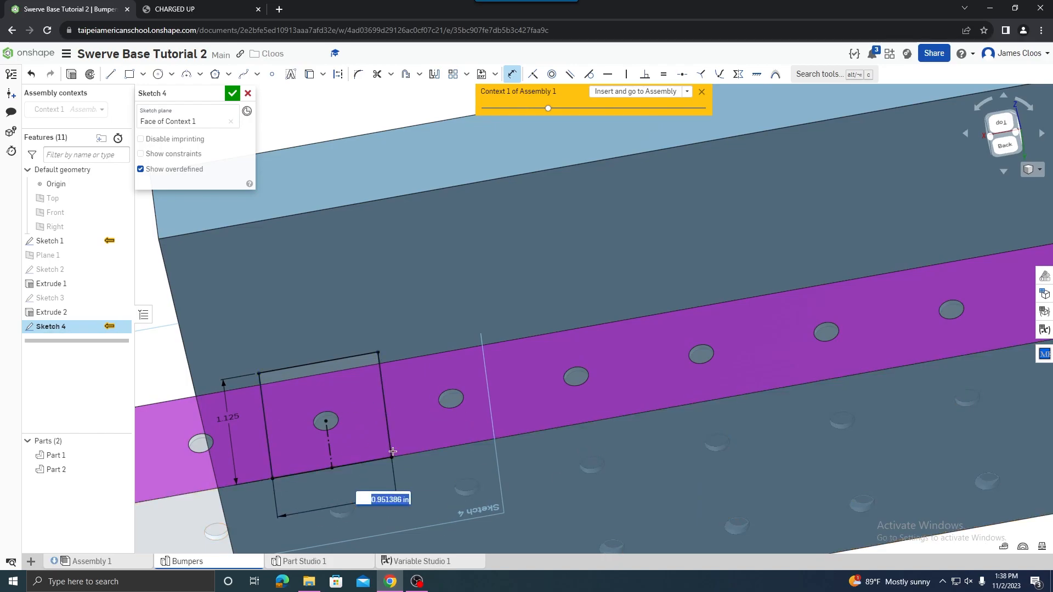
pyautogui.write('1')
pyautogui.press('Return')
# Extrude both regions of the bracket outline upward by 1/8 in, leaving the tube hole open.
pyautogui.moveTo(326, 421)
pyautogui.mouseDown(button='right')
pyautogui.moveTo(351, 404)
pyautogui.moveTo(364, 433)
pyautogui.moveTo(338, 429)
pyautogui.mouseUp(button='right')
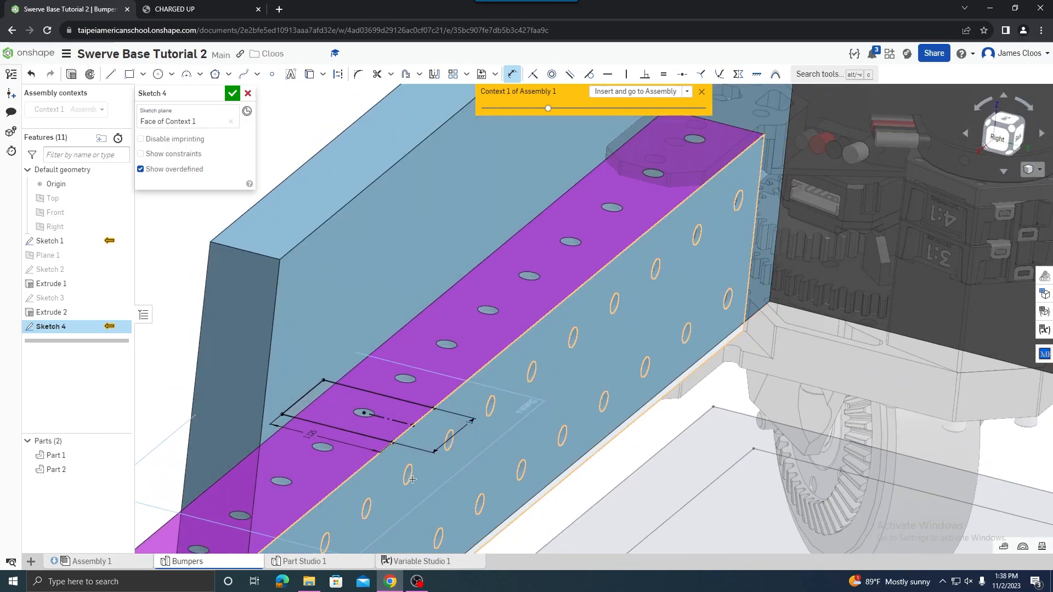
pyautogui.scroll(1, 376, 317)
pyautogui.click(71, 77)
pyautogui.moveTo(510, 461)
pyautogui.mouseDown(button='right')
pyautogui.moveTo(482, 444)
pyautogui.moveTo(473, 466)
pyautogui.mouseUp(button='right')
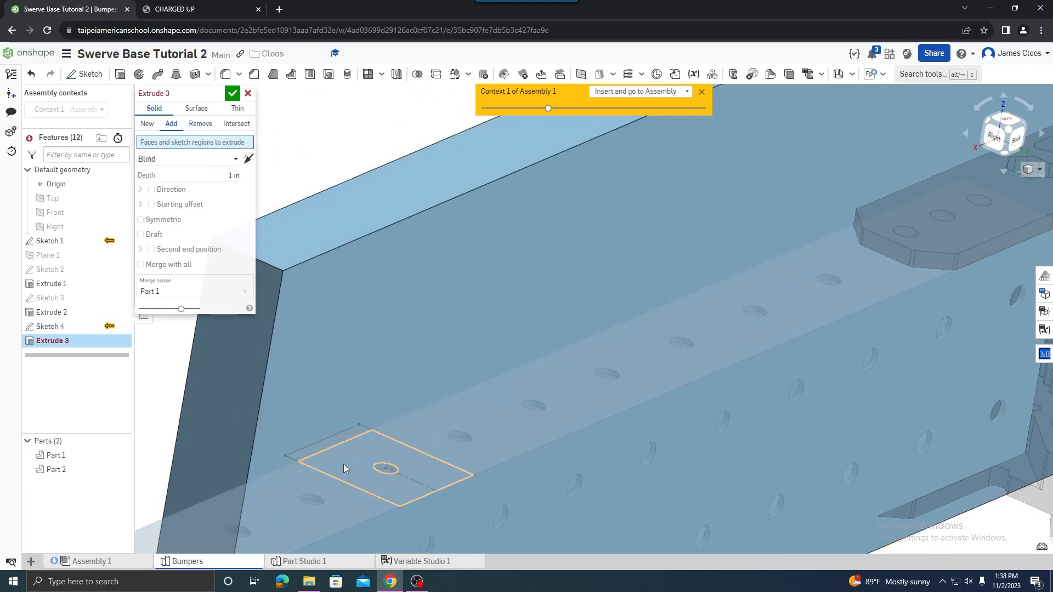
pyautogui.scroll(3, 348, 458)
pyautogui.click(347, 448)
pyautogui.click(239, 456)
pyautogui.scroll(-3, 248, 458)
pyautogui.click(190, 205)
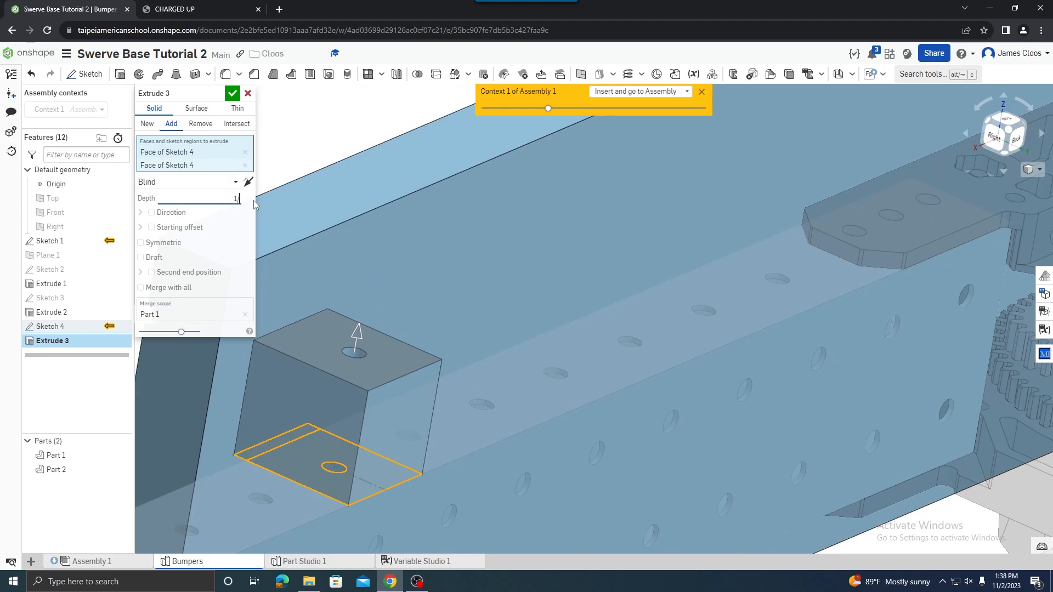
pyautogui.press('Return')
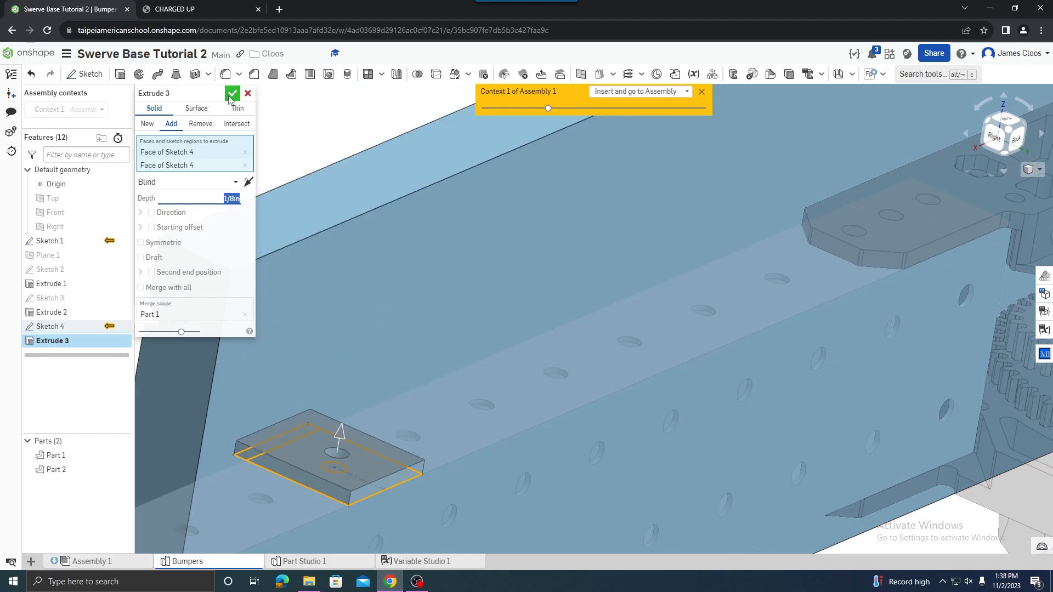
pyautogui.click(233, 93)
pyautogui.scroll(-3, 460, 499)
pyautogui.scroll(-3, 459, 502)
pyautogui.moveTo(459, 502); pyautogui.dragTo(409, 392, button='right')
pyautogui.scroll(2, 208, 431)
pyautogui.hotkey('shift', 's')
pyautogui.scroll(2, 258, 433)
pyautogui.scroll(-3, 274, 412)
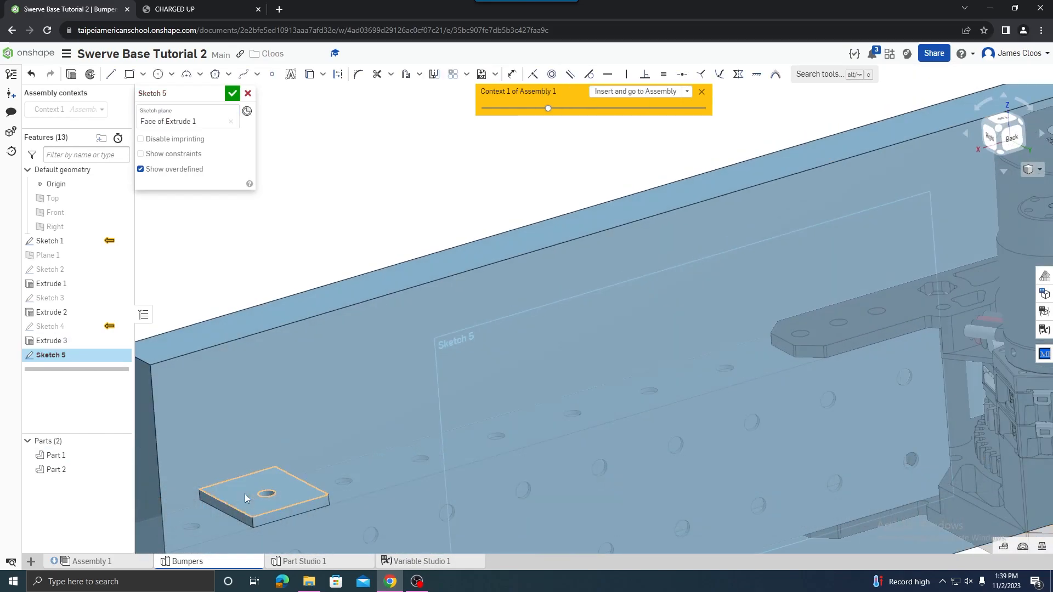
pyautogui.press('Escape')
# Edit the bracket plate's extrusion so that it creates a new part.
pyautogui.doubleClick(51, 341)
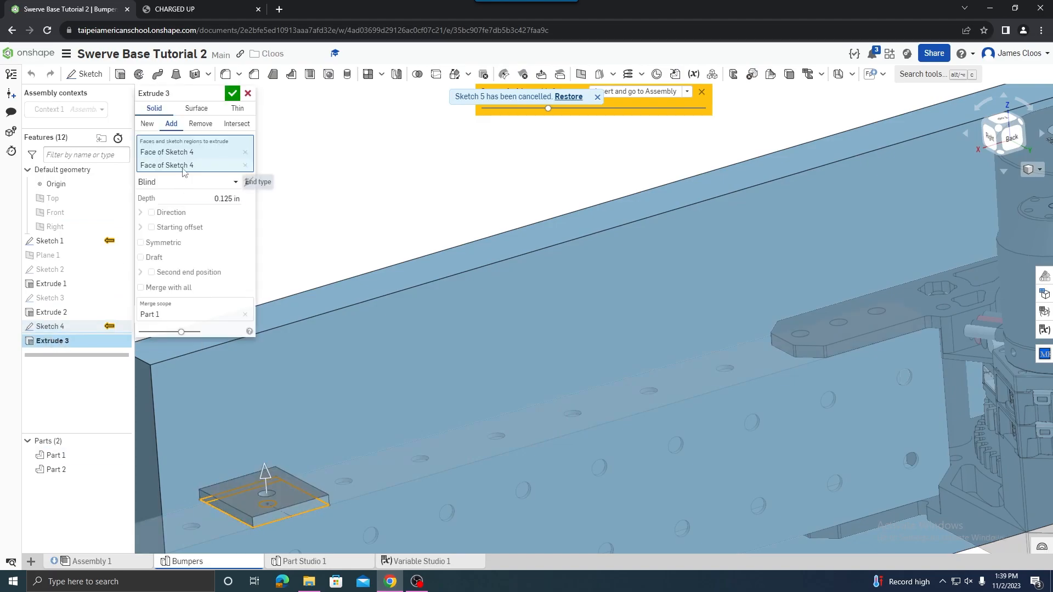
pyautogui.scroll(-4, 386, 370)
pyautogui.moveTo(386, 369); pyautogui.dragTo(351, 396, button='right')
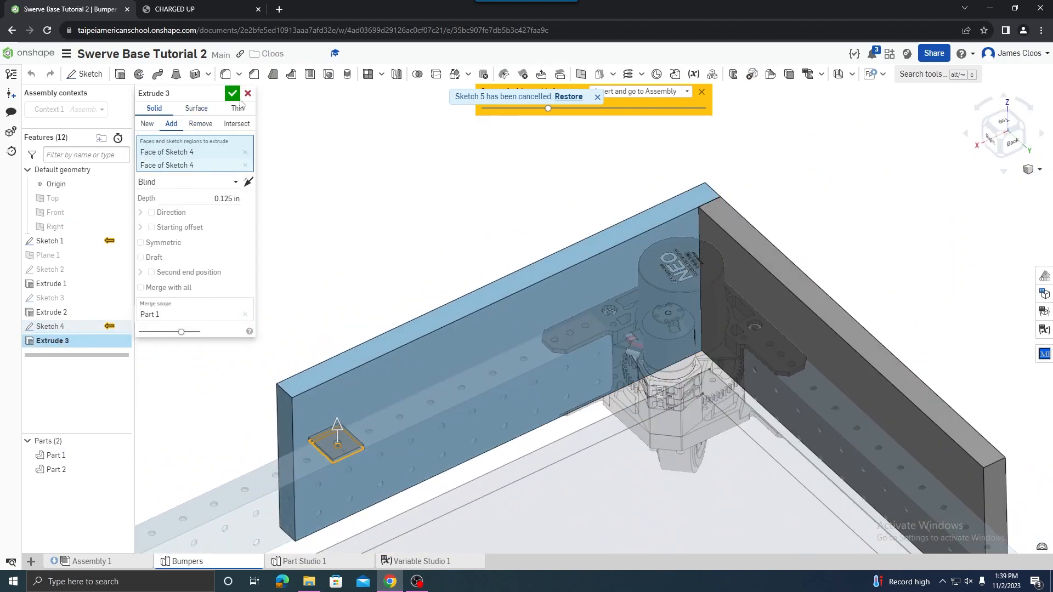
pyautogui.click(147, 124)
pyautogui.click(232, 93)
# Sketch a rectangle about 1 in wide on the bumper board's inner face, standing on the bracket plate's rear edge.
pyautogui.scroll(5, 305, 447)
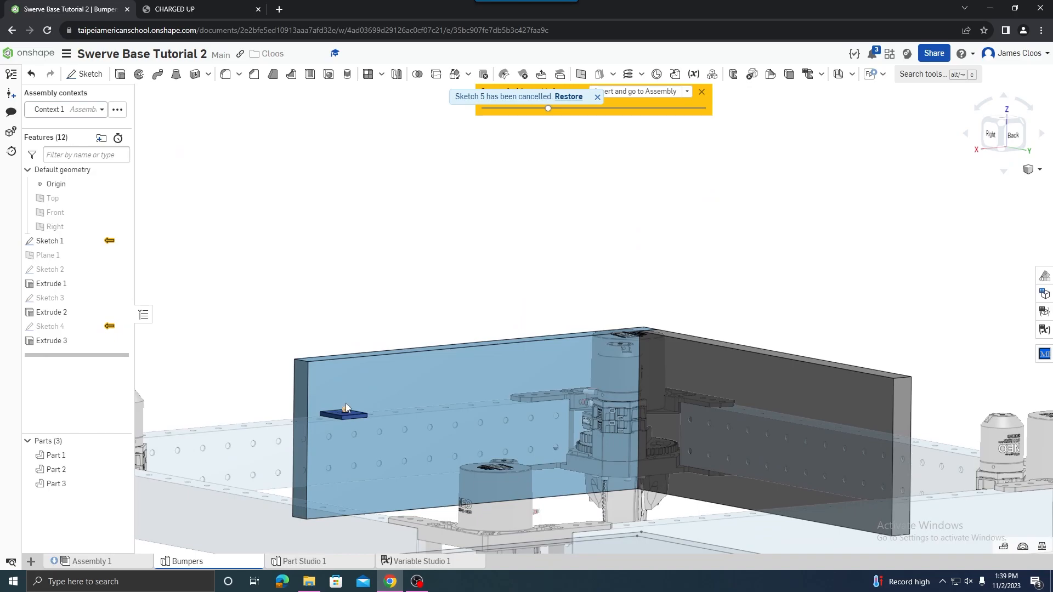
pyautogui.scroll(-5, 304, 351)
pyautogui.click(85, 74)
pyautogui.click(235, 350)
pyautogui.scroll(5, 266, 342)
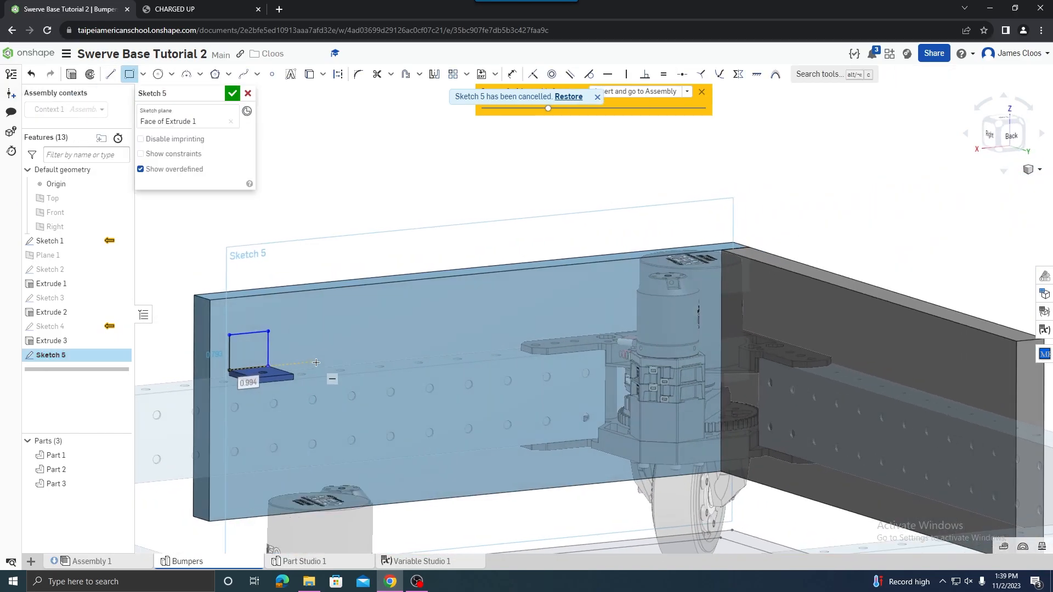
pyautogui.press('Escape')
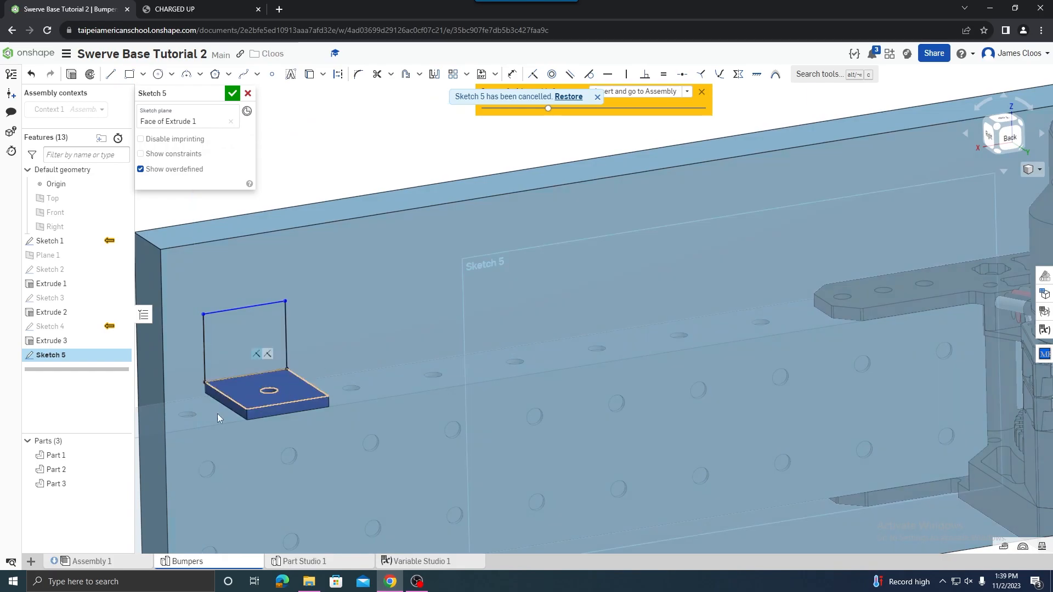
# Set the height of the rectangle above the bracket plate to 1 in.
pyautogui.scroll(-5, 258, 307)
pyautogui.click(174, 331)
pyautogui.write('1')
pyautogui.scroll(5, 247, 344)
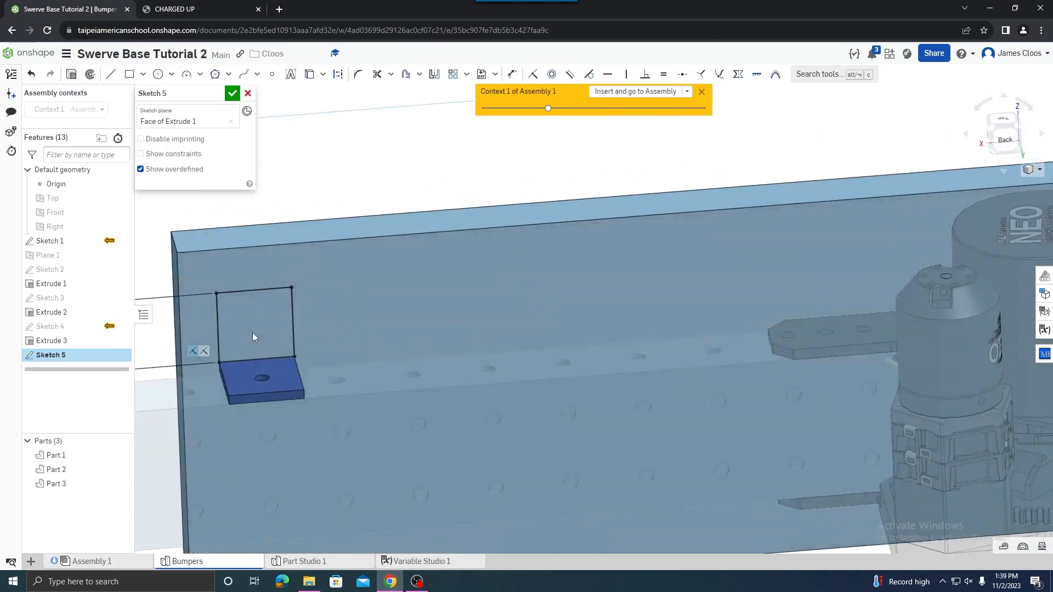
pyautogui.press('Escape')
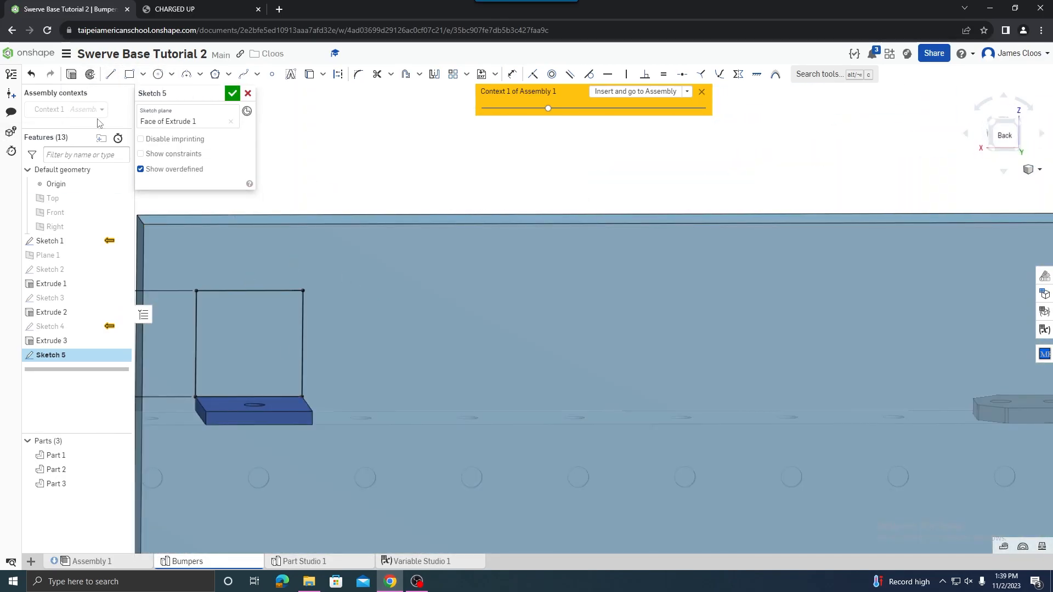
# Sketch construction diagonals across the rectangle and a circle on one of them, mirrored about the other diagonal.
pyautogui.click(112, 75)
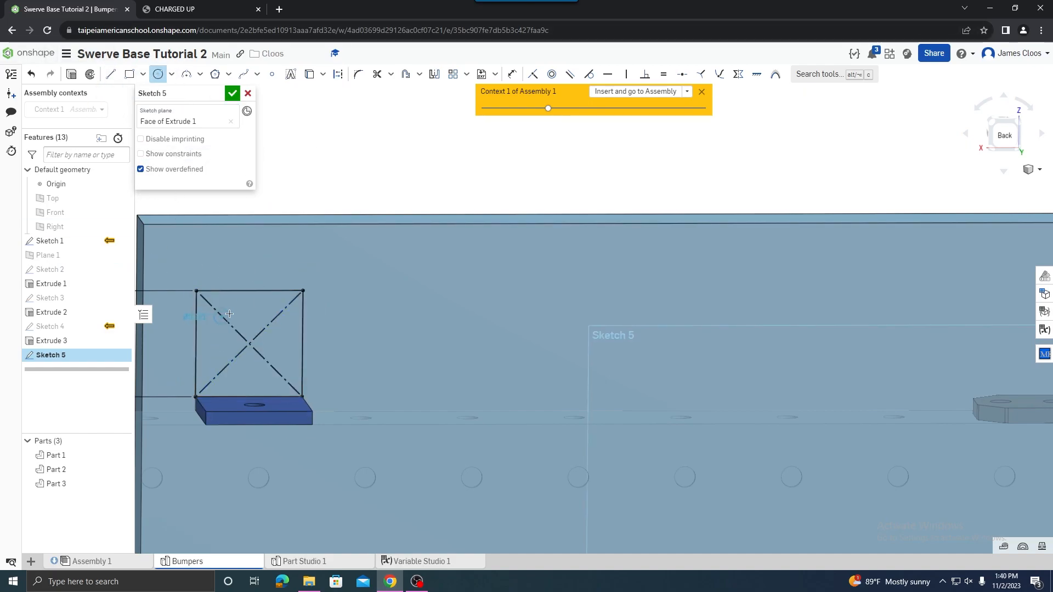
pyautogui.click(437, 76)
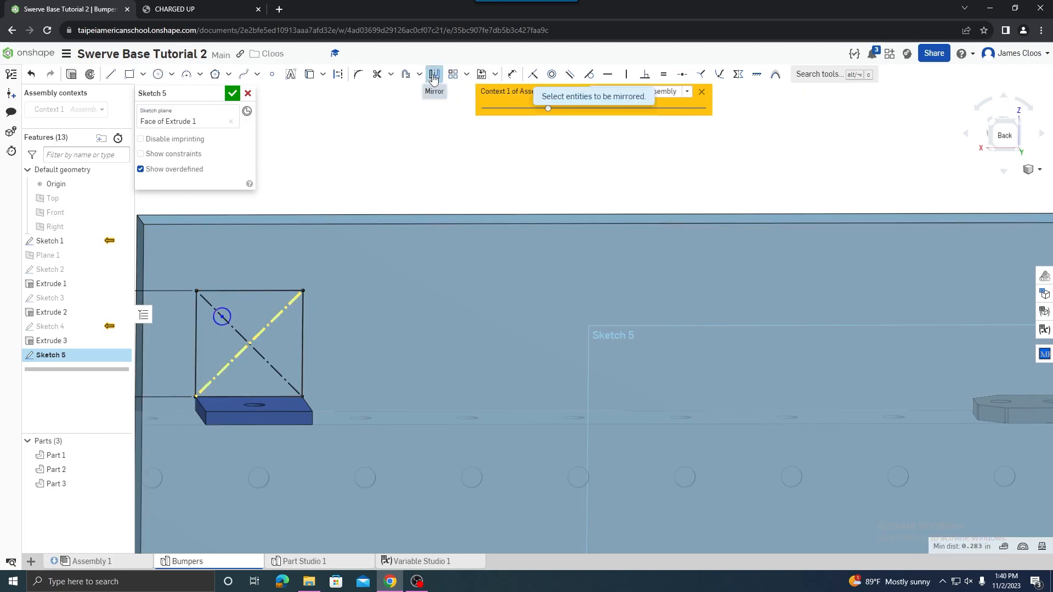
pyautogui.scroll(-3, 261, 359)
# Dimension the two screw-hole circles 0.625 in apart between centers and 4 mm in diameter.
pyautogui.moveTo(255, 350); pyautogui.dragTo(259, 363, button='right')
pyautogui.scroll(4, 229, 362)
pyautogui.press('d')
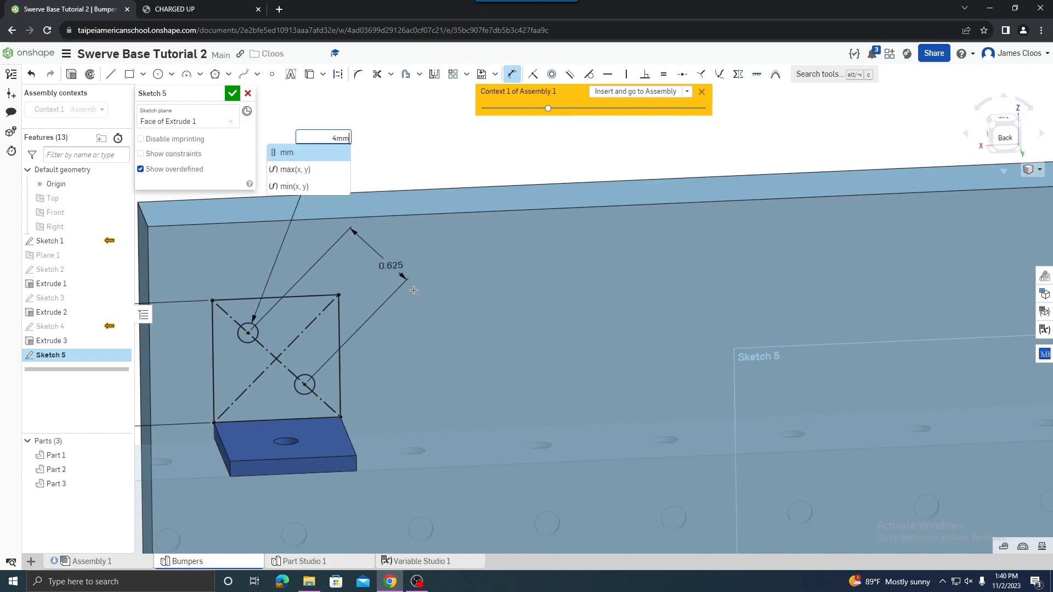
pyautogui.moveTo(413, 291); pyautogui.dragTo(313, 312, button='right')
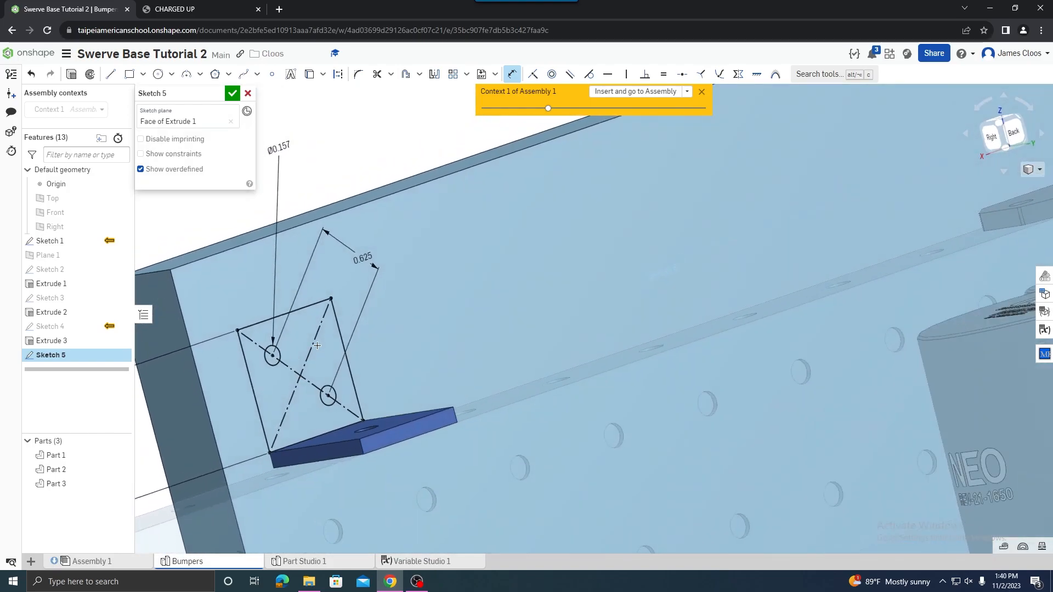
# Extrude the rectangle 1/8 in inward from the bumper board, leaving the two screw holes open.
pyautogui.click(76, 79)
pyautogui.moveTo(354, 360); pyautogui.dragTo(455, 368, button='right')
pyautogui.write('1/8')
pyautogui.press('Return')
pyautogui.moveTo(334, 311); pyautogui.dragTo(364, 462, button='right')
pyautogui.scroll(2, 362, 461)
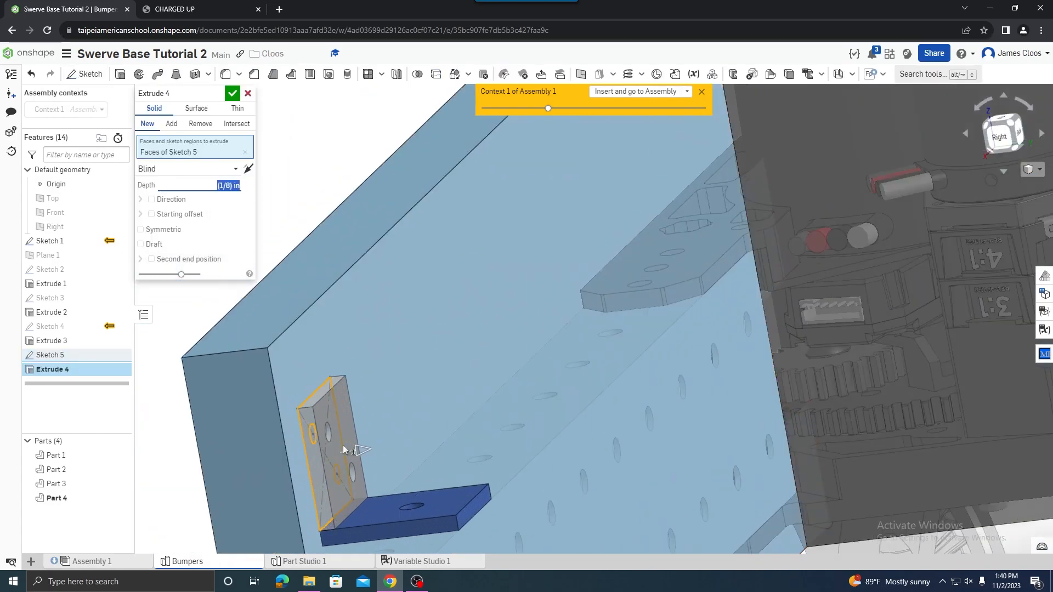
# Make the upright flange's extrusion an Add operation merged with the bracket plate, Part 3.
pyautogui.click(169, 125)
pyautogui.click(397, 497)
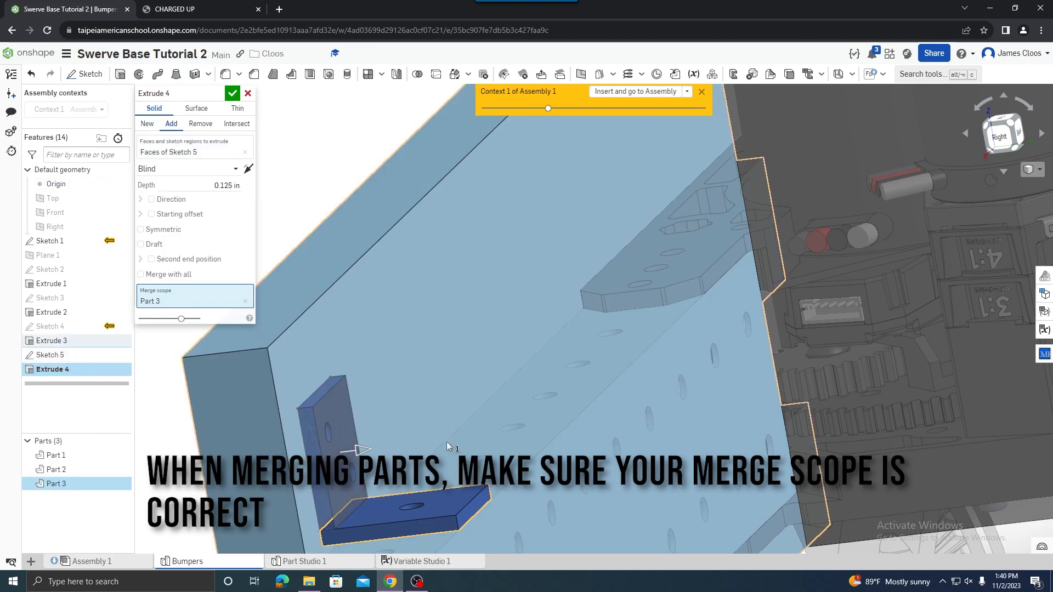
pyautogui.moveTo(451, 455); pyautogui.dragTo(428, 384, button='right')
pyautogui.click(232, 94)
# Examine the L-shaped bracket's screw holes and its position against the bumper board and frame tube.
pyautogui.scroll(-6, 471, 356)
pyautogui.moveTo(390, 271); pyautogui.dragTo(340, 305, button='right')
pyautogui.scroll(1, 405, 302)
pyautogui.scroll(5, 406, 303)
pyautogui.moveTo(440, 280)
pyautogui.mouseDown(button='right')
pyautogui.moveTo(496, 236)
pyautogui.moveTo(427, 258)
pyautogui.moveTo(453, 302)
pyautogui.moveTo(450, 262)
pyautogui.moveTo(442, 284)
pyautogui.mouseUp(button='right')
pyautogui.scroll(5, 442, 284)
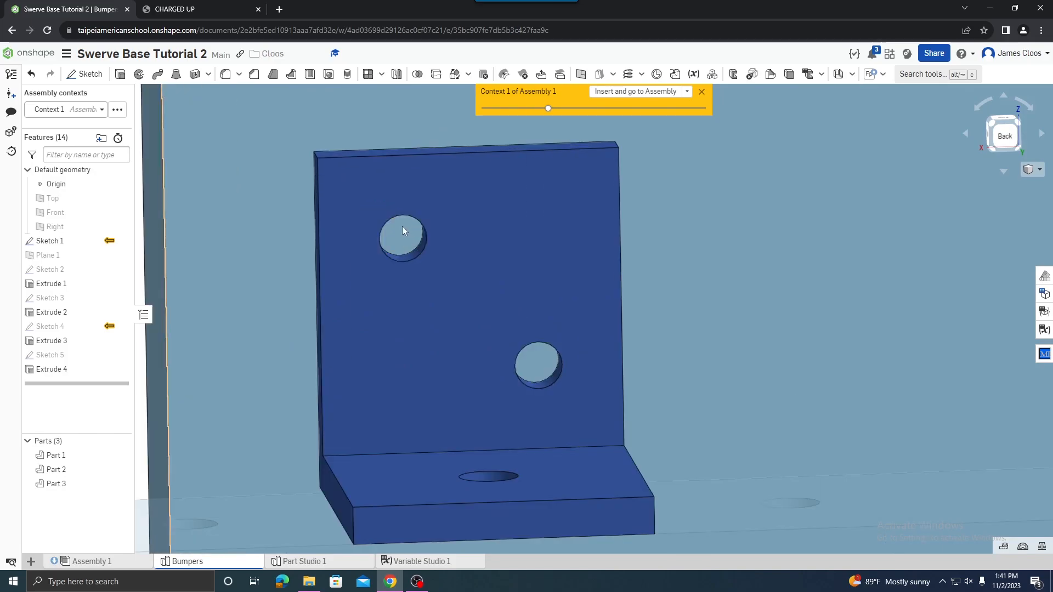
pyautogui.scroll(-8, 541, 364)
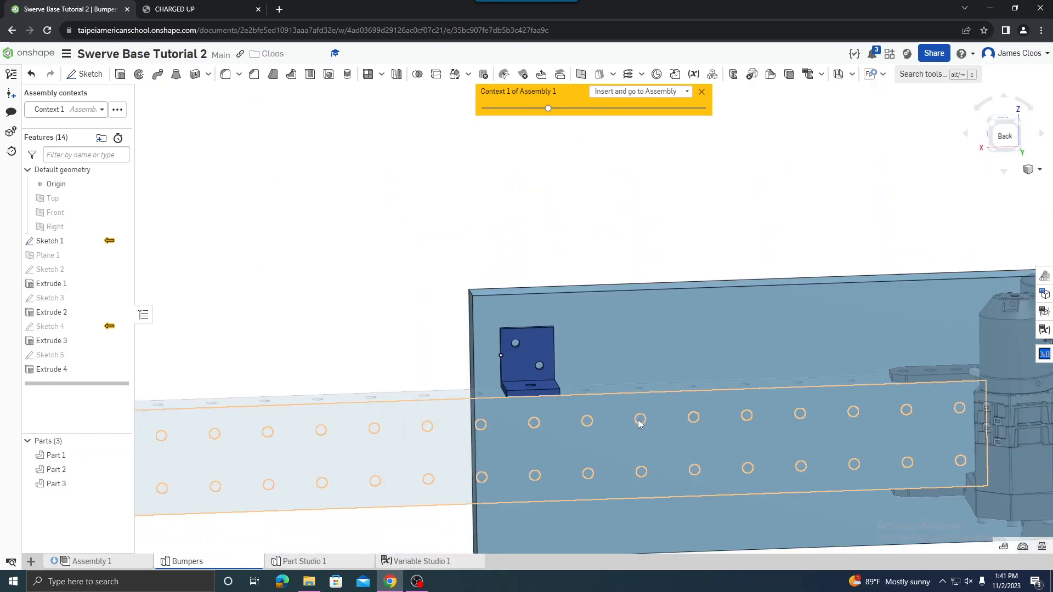
pyautogui.scroll(-3, 682, 407)
pyautogui.scroll(4, 630, 387)
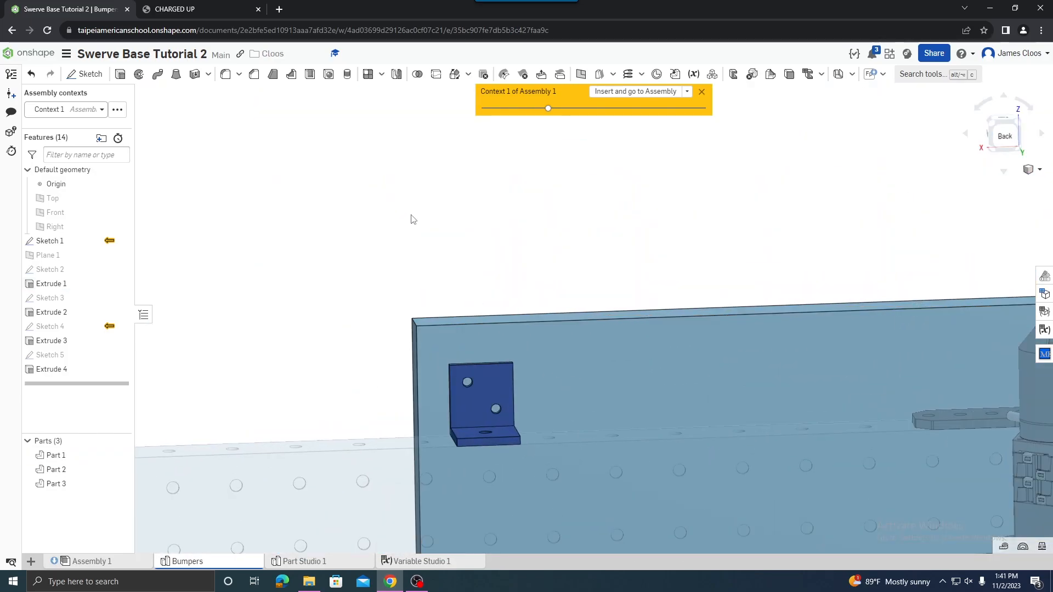
pyautogui.moveTo(548, 325); pyautogui.dragTo(568, 336, button='right')
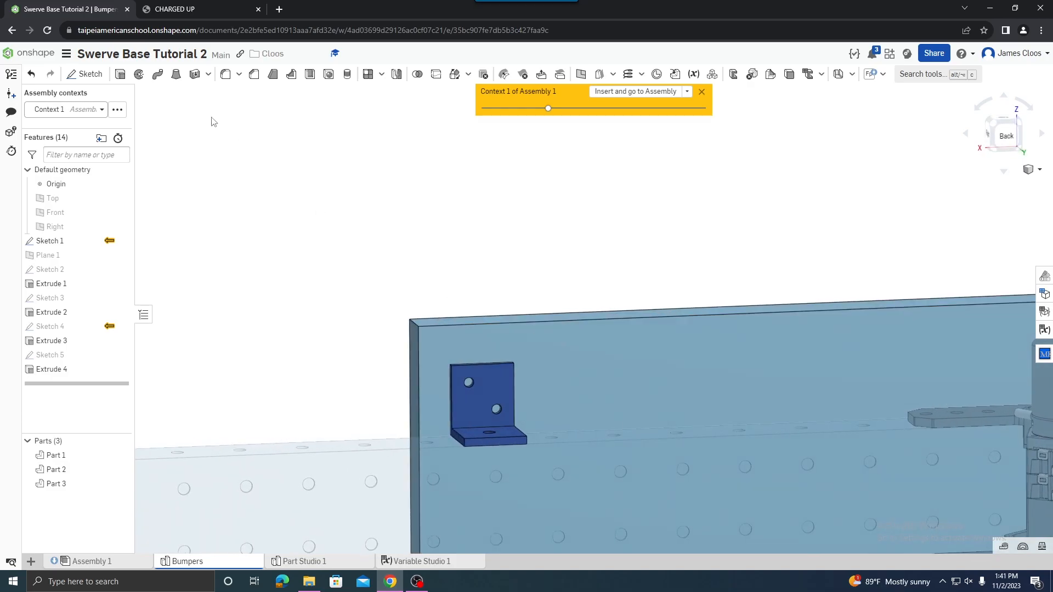
pyautogui.click(122, 76)
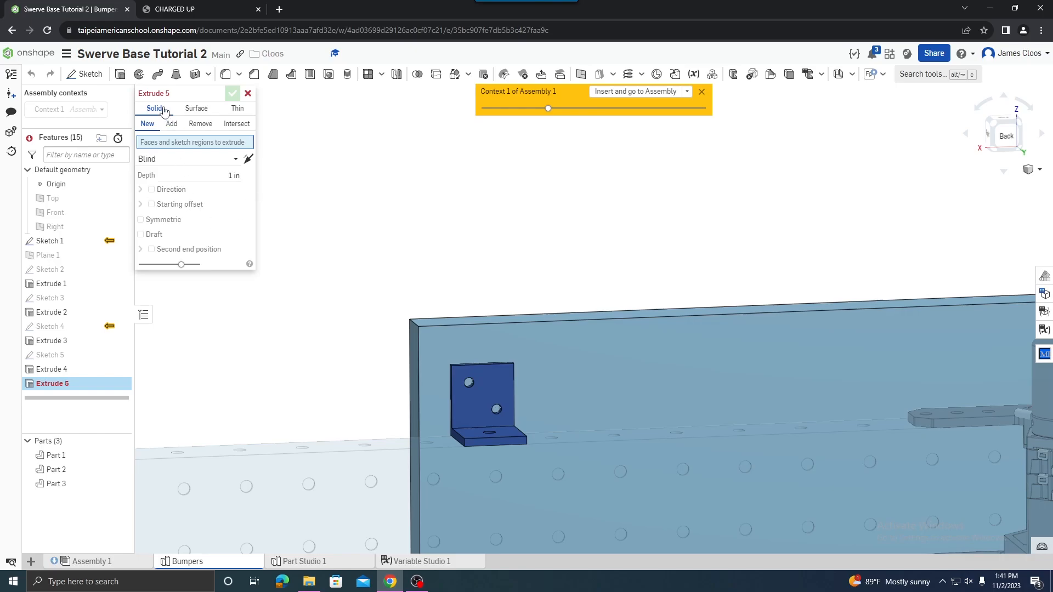
pyautogui.click(198, 125)
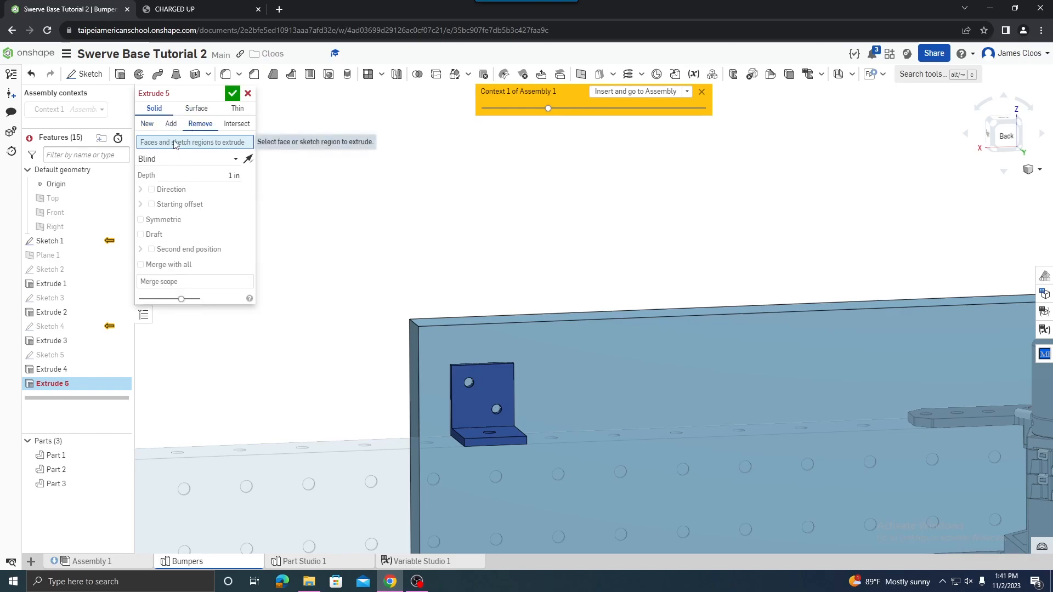
pyautogui.scroll(5, 502, 399)
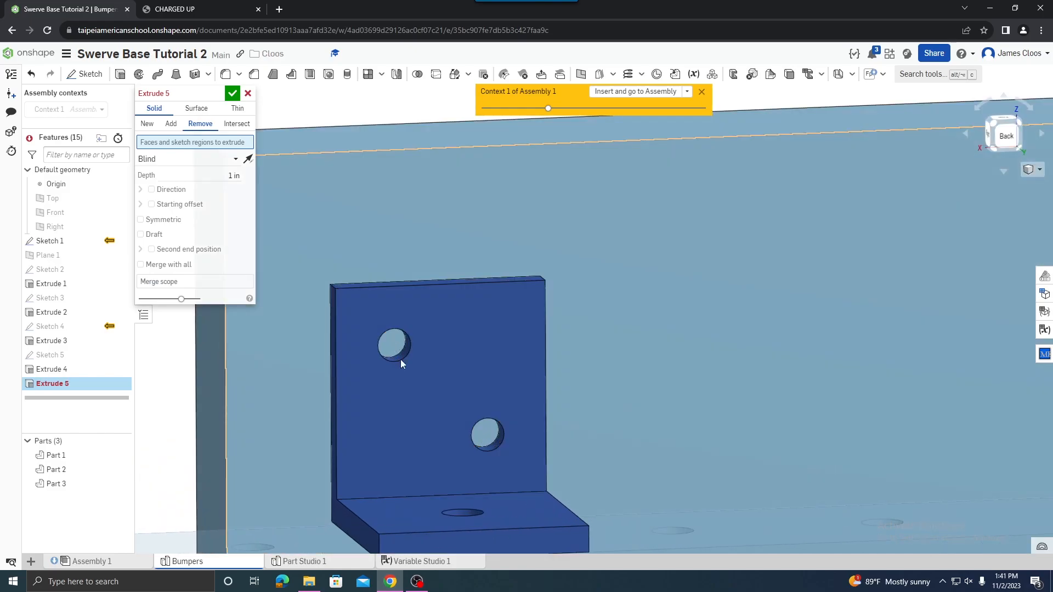
pyautogui.click(401, 358)
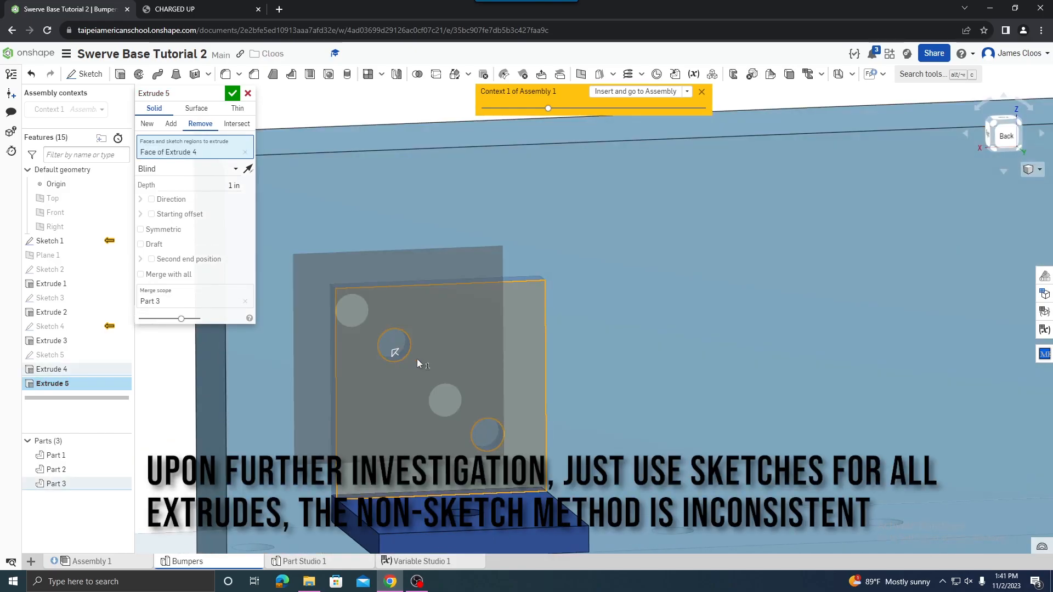
pyautogui.moveTo(410, 358); pyautogui.dragTo(511, 363, button='right')
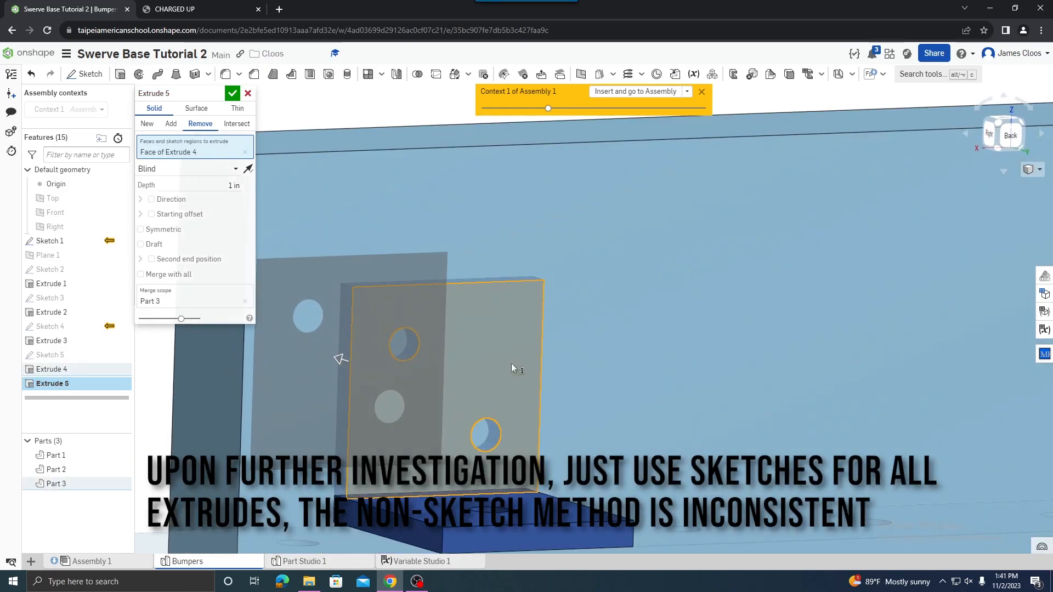
pyautogui.click(248, 94)
# Start a sketch on the bumper board's inner face and project the bracket's two screw-hole edges onto it.
pyautogui.scroll(-3, 383, 249)
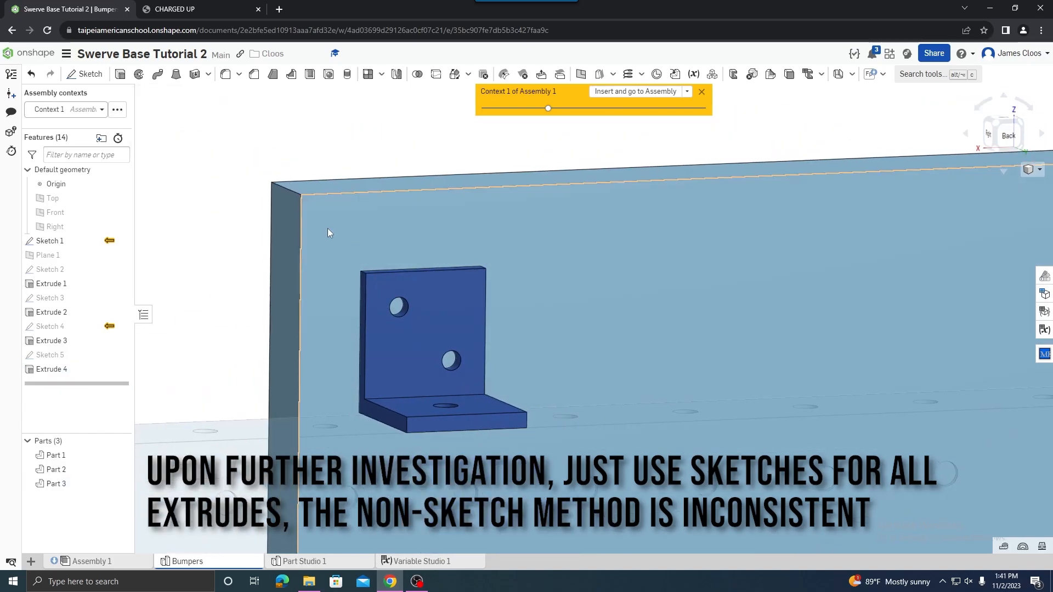
pyautogui.scroll(-2, 241, 181)
pyautogui.scroll(-2, 242, 181)
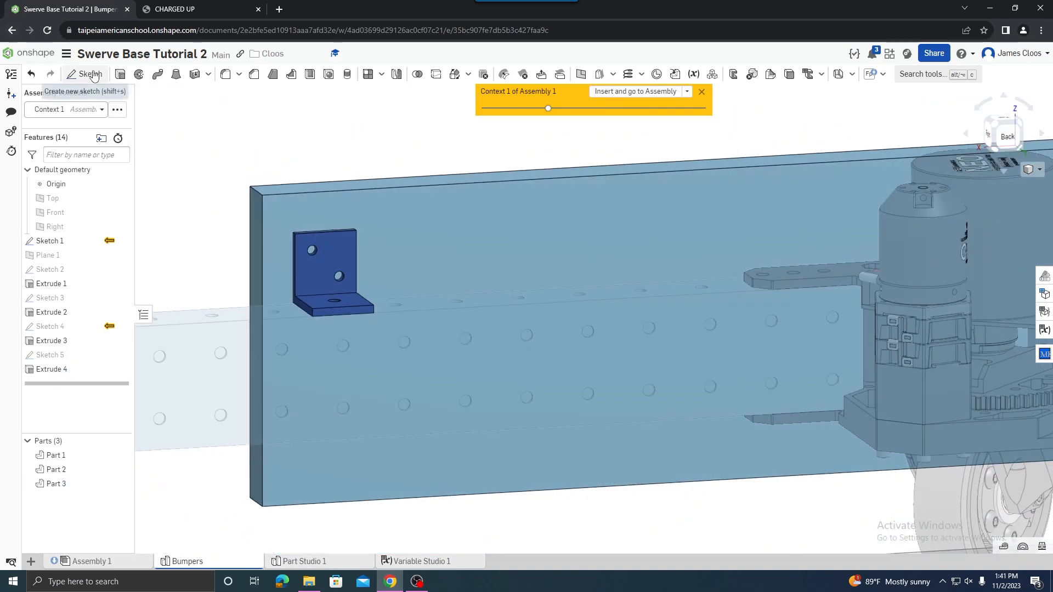
pyautogui.click(90, 75)
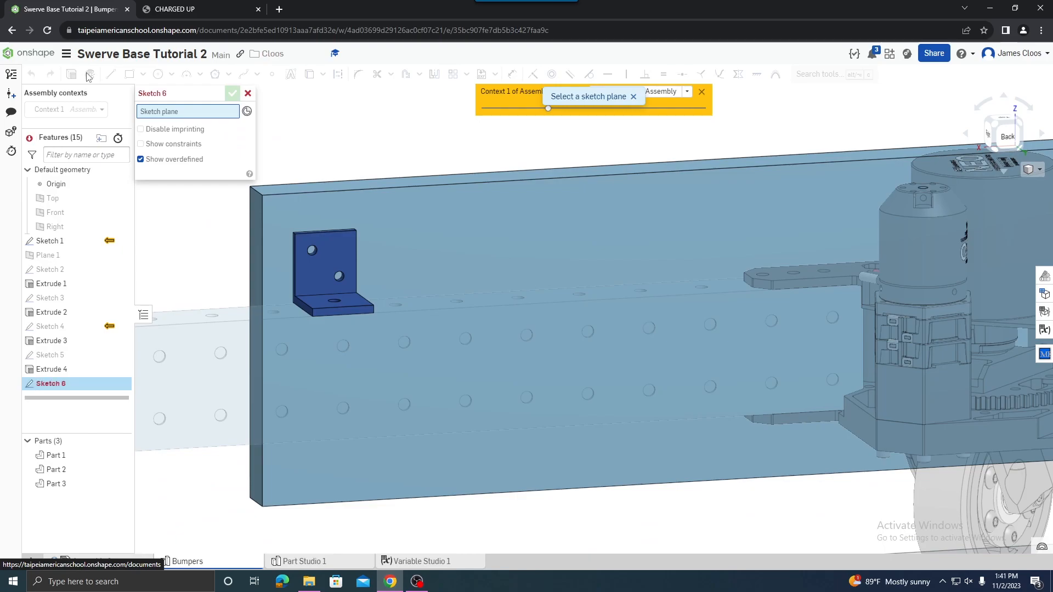
pyautogui.click(399, 221)
pyautogui.moveTo(369, 243); pyautogui.dragTo(311, 259, button='right')
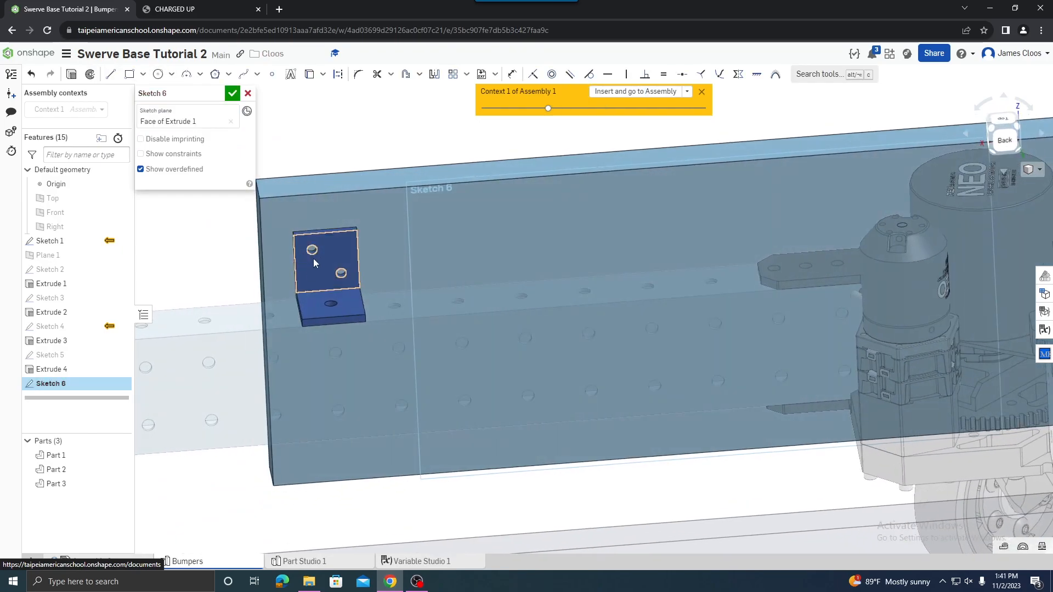
pyautogui.click(316, 254)
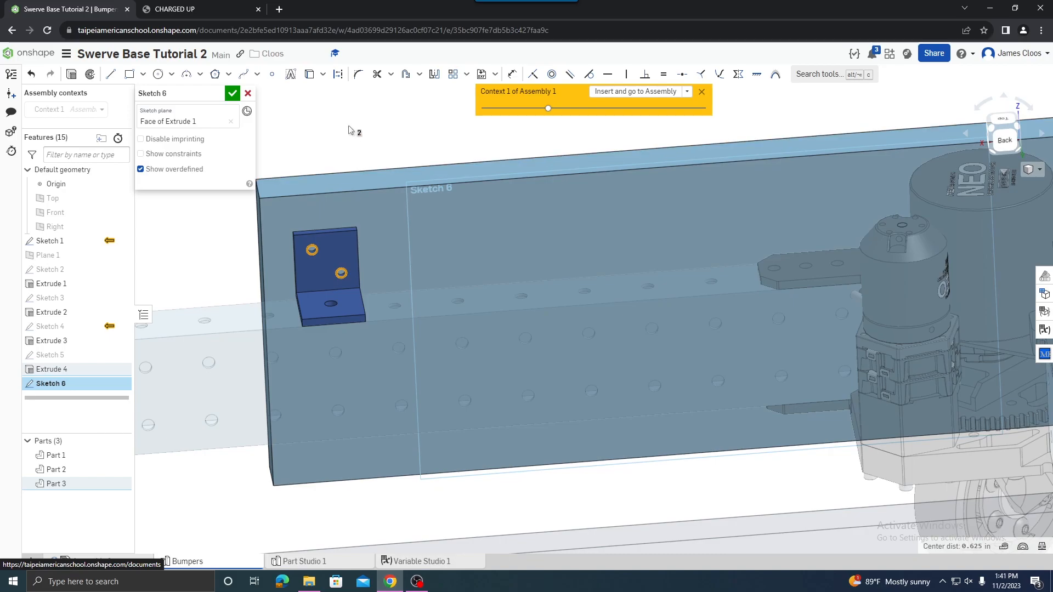
pyautogui.click(310, 79)
pyautogui.moveTo(374, 317)
pyautogui.mouseDown(button='right')
pyautogui.moveTo(383, 297)
pyautogui.moveTo(413, 286)
pyautogui.mouseUp(button='right')
pyautogui.scroll(5, 333, 228)
pyautogui.scroll(-2, 295, 244)
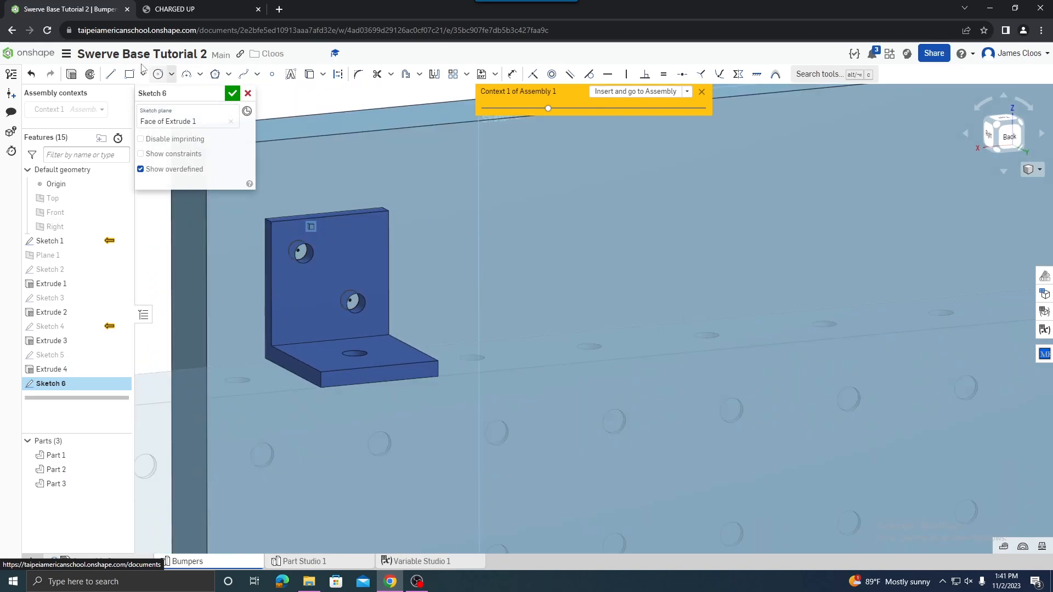
pyautogui.scroll(-3, 427, 314)
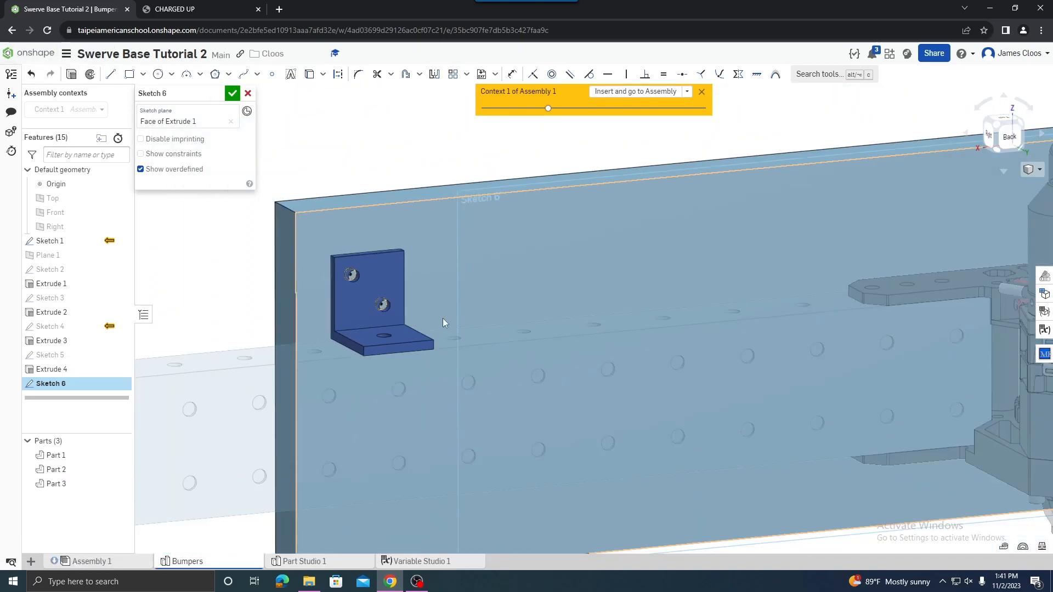
# Cut the two projected screw holes through all of the bumper board, with Part 1 as the merge scope.
pyautogui.click(71, 74)
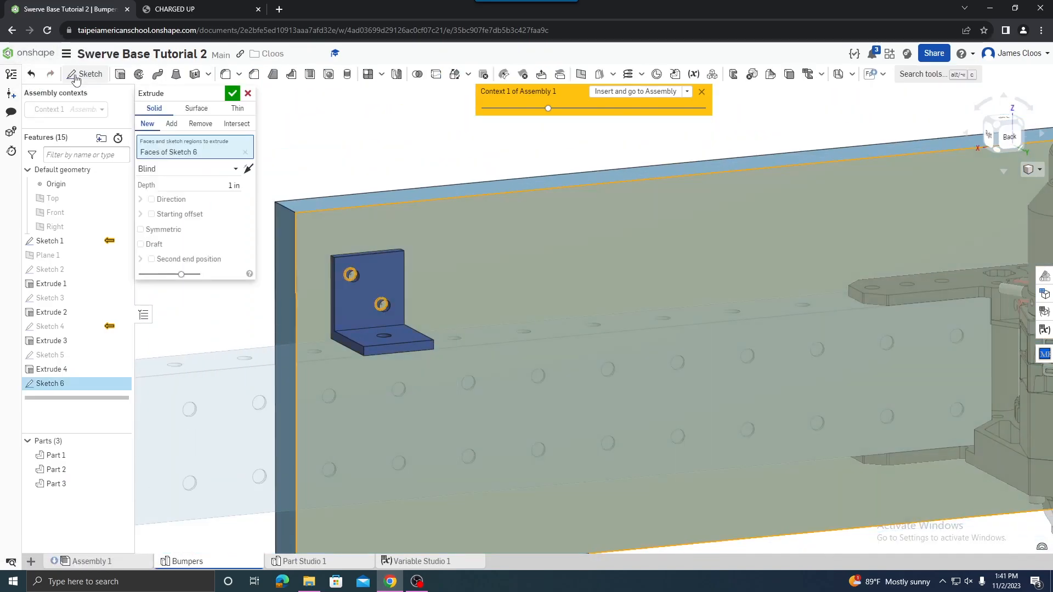
pyautogui.click(206, 126)
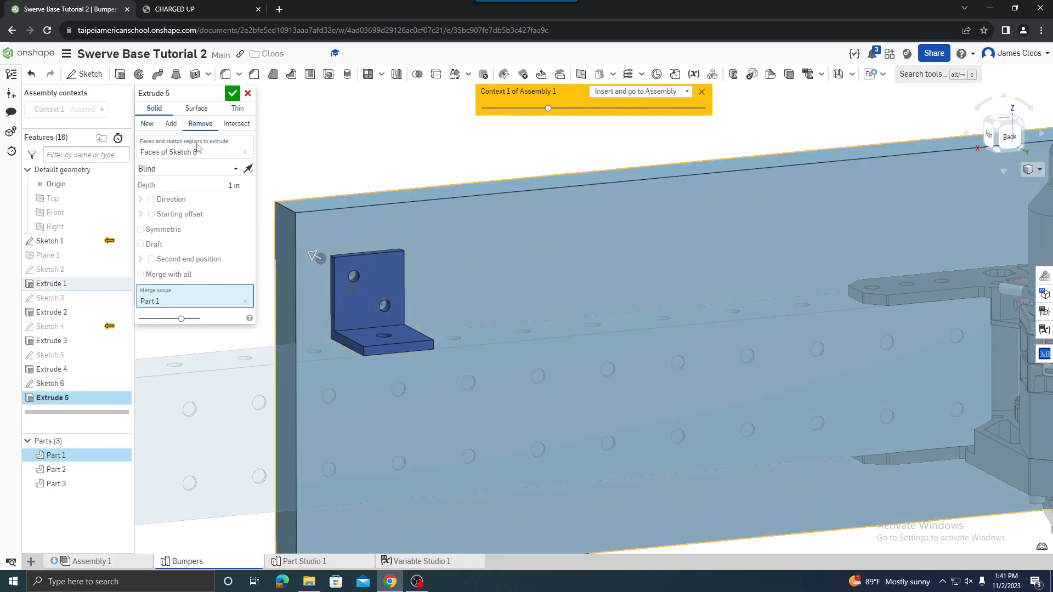
pyautogui.click(223, 174)
pyautogui.click(198, 256)
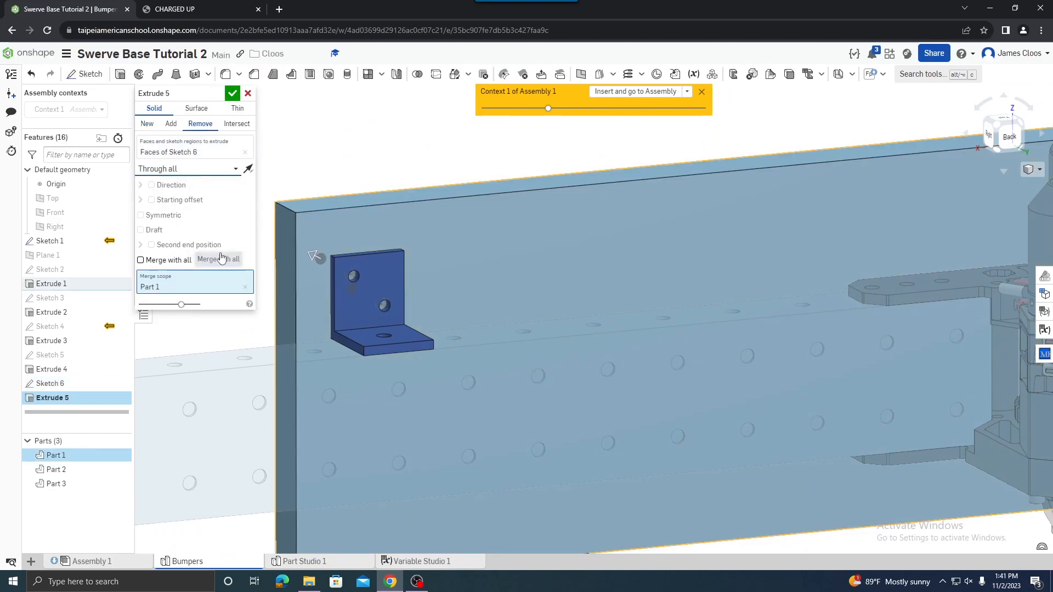
pyautogui.moveTo(382, 303); pyautogui.dragTo(462, 321, button='right')
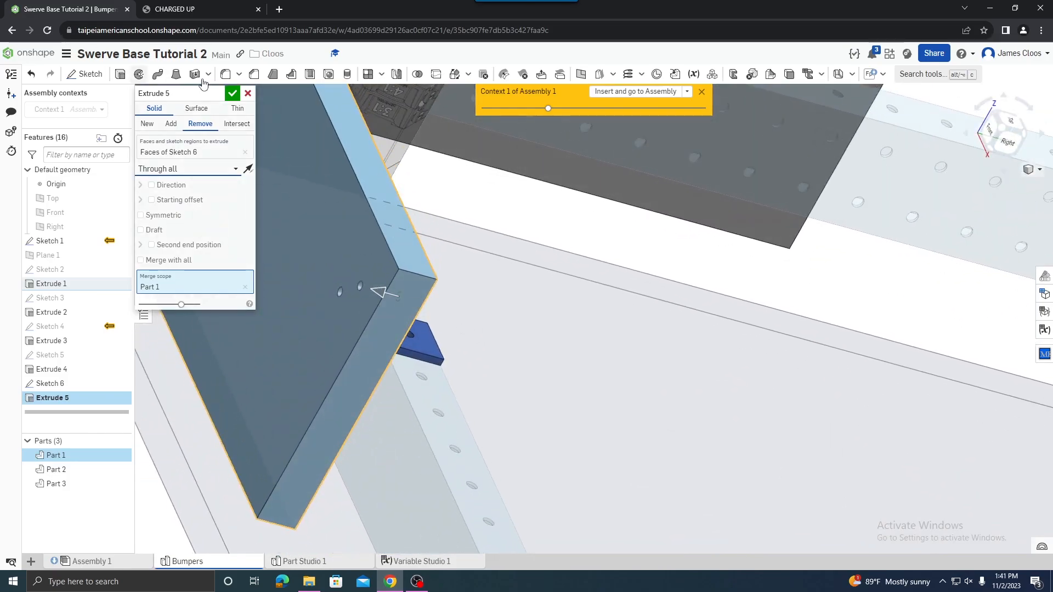
pyautogui.click(233, 94)
# Examine the bracket on the bumper board and the frame tube's hole positions toward the swerve module corner.
pyautogui.moveTo(525, 294); pyautogui.dragTo(314, 269, button='right')
pyautogui.scroll(-4, 313, 269)
pyautogui.scroll(7, 205, 226)
pyautogui.scroll(-4, 204, 198)
pyautogui.scroll(-3, 239, 183)
pyautogui.moveTo(241, 188); pyautogui.dragTo(245, 222, button='right')
pyautogui.scroll(5, 243, 221)
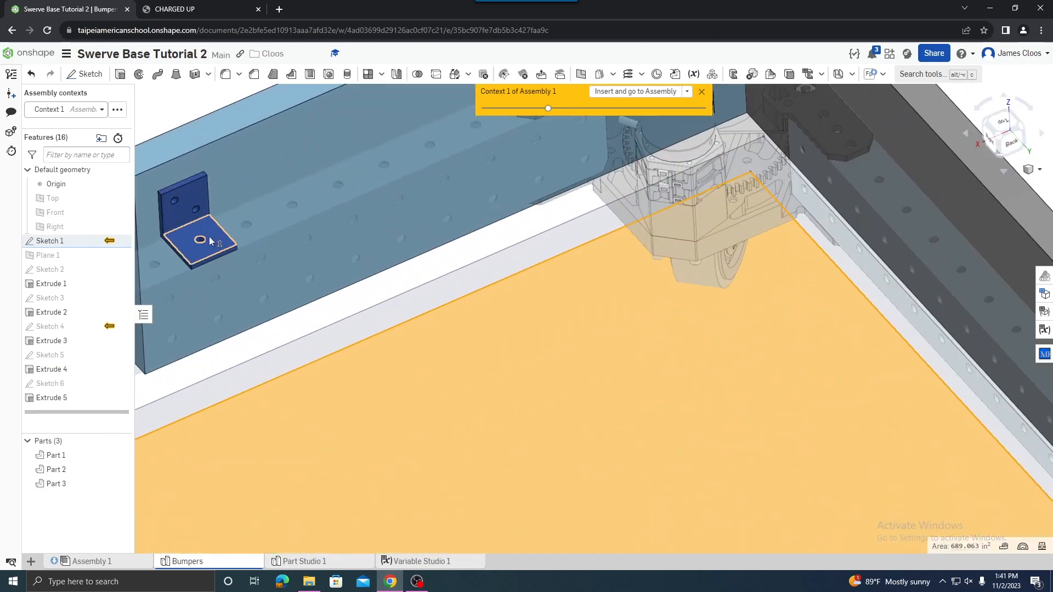
pyautogui.click(210, 240)
pyautogui.scroll(-3, 333, 204)
pyautogui.scroll(4, 397, 159)
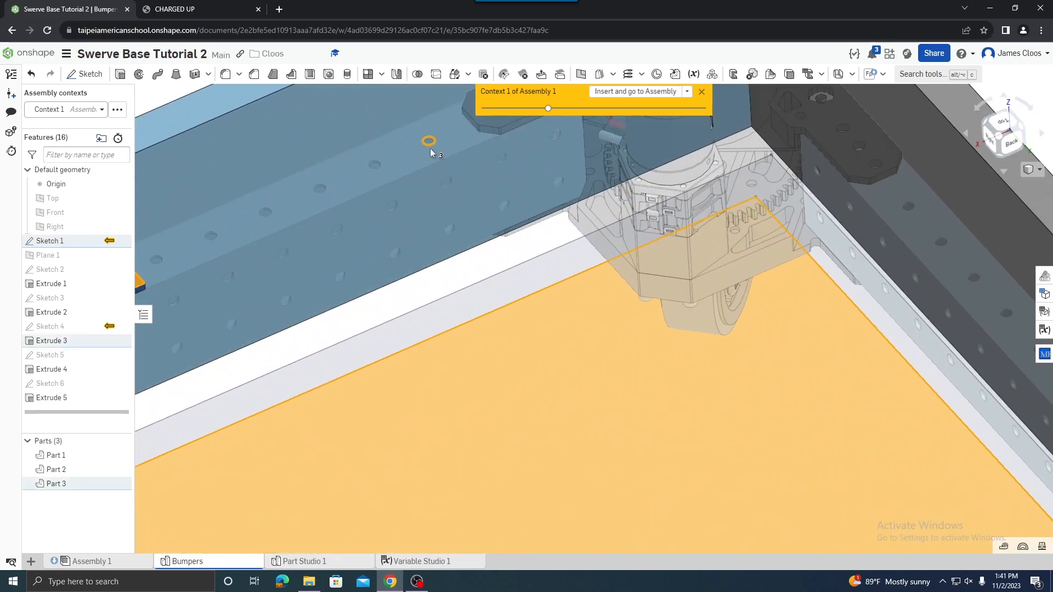
pyautogui.scroll(-5, 301, 201)
pyautogui.scroll(4, 345, 162)
pyautogui.moveTo(344, 161)
pyautogui.mouseDown(button='right')
pyautogui.moveTo(338, 170)
pyautogui.moveTo(295, 140)
pyautogui.moveTo(326, 137)
pyautogui.moveTo(350, 153)
pyautogui.moveTo(340, 164)
pyautogui.mouseUp(button='right')
pyautogui.scroll(-2, 338, 170)
# Examine the bracket's placement relative to both bumper boards and the whole swerve base frame.
pyautogui.click(254, 124)
pyautogui.scroll(3, 499, 164)
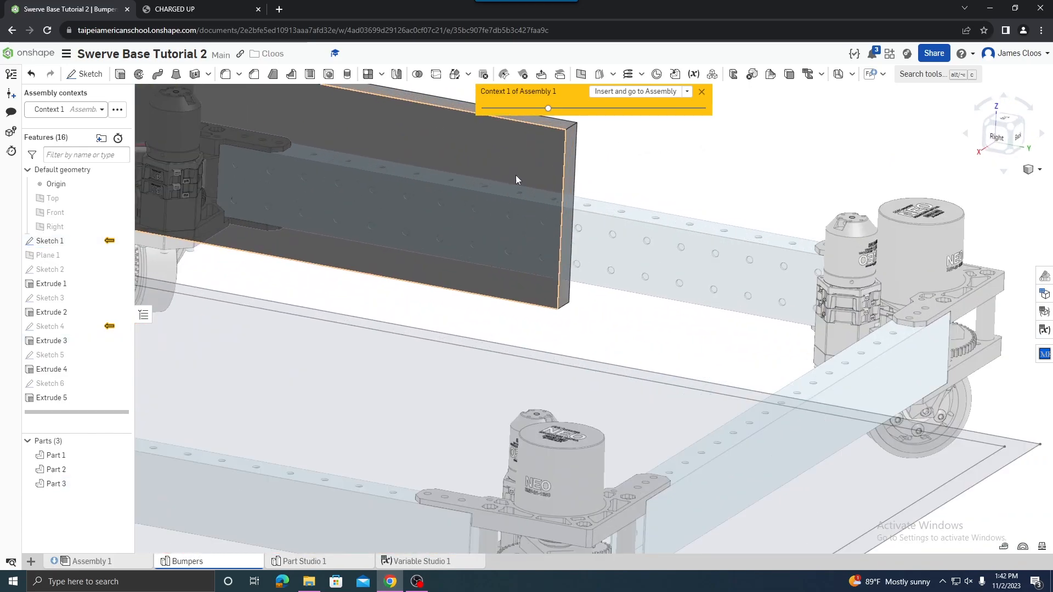
pyautogui.click(533, 170)
pyautogui.scroll(-4, 350, 248)
pyautogui.click(236, 188)
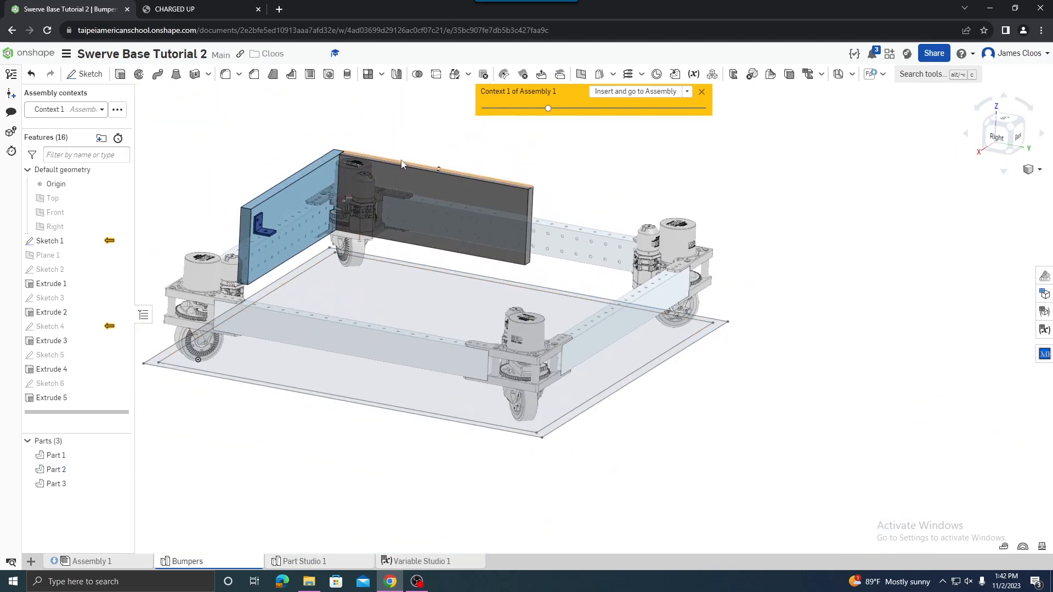
pyautogui.scroll(3, 314, 215)
pyautogui.scroll(4, 193, 258)
pyautogui.moveTo(300, 239); pyautogui.dragTo(333, 260, button='right')
pyautogui.scroll(-4, 302, 269)
pyautogui.scroll(5, 233, 254)
pyautogui.scroll(-2, 264, 273)
pyautogui.scroll(-4, 358, 285)
pyautogui.scroll(7, 340, 295)
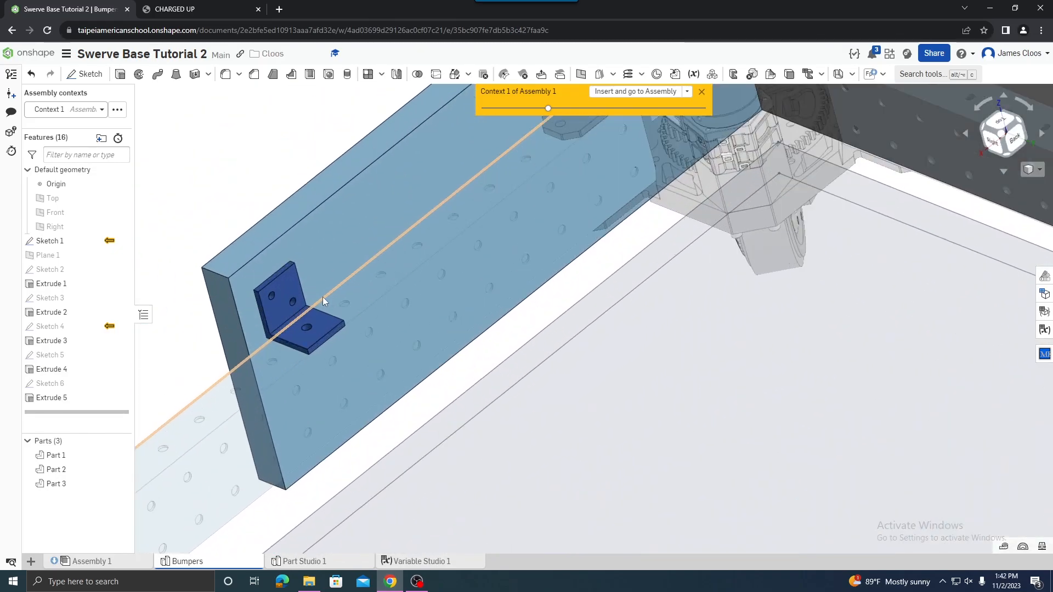
pyautogui.click(297, 325)
pyautogui.click(227, 165)
pyautogui.scroll(-8, 378, 248)
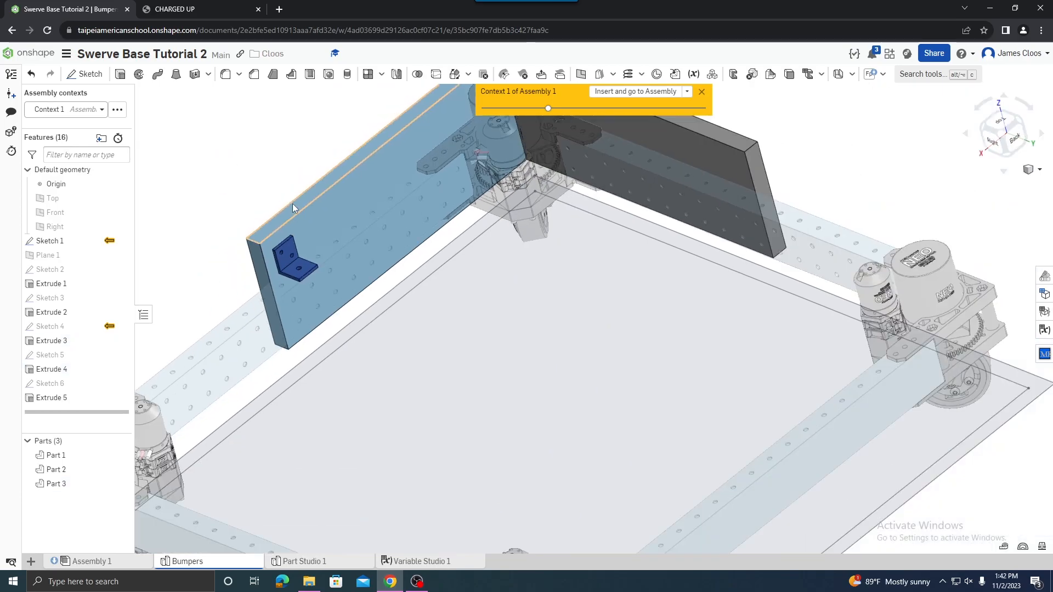
pyautogui.moveTo(458, 346); pyautogui.dragTo(534, 320, button='right')
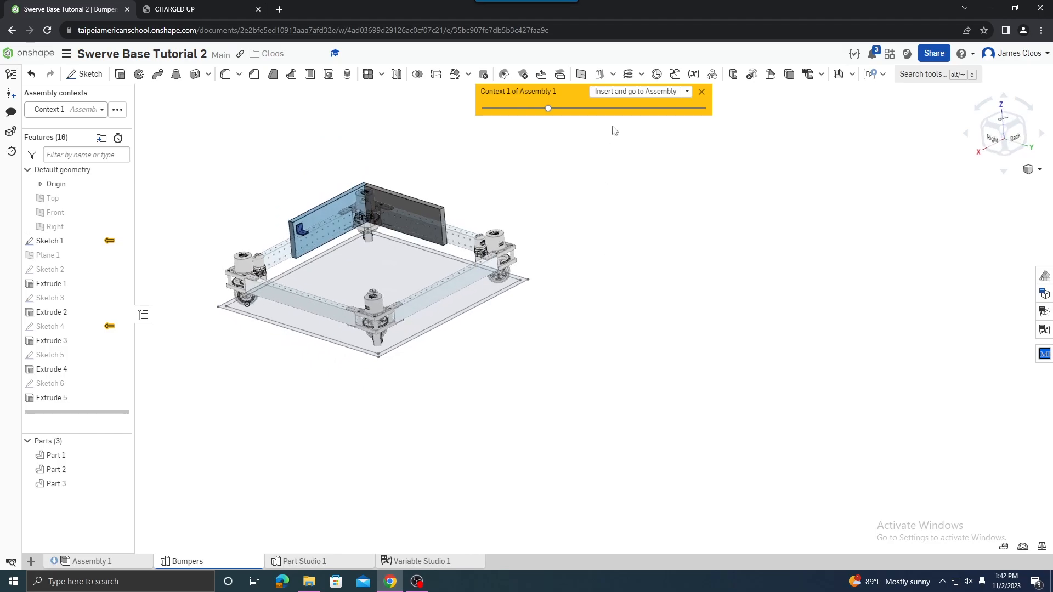
pyautogui.moveTo(404, 254); pyautogui.dragTo(336, 215, button='right')
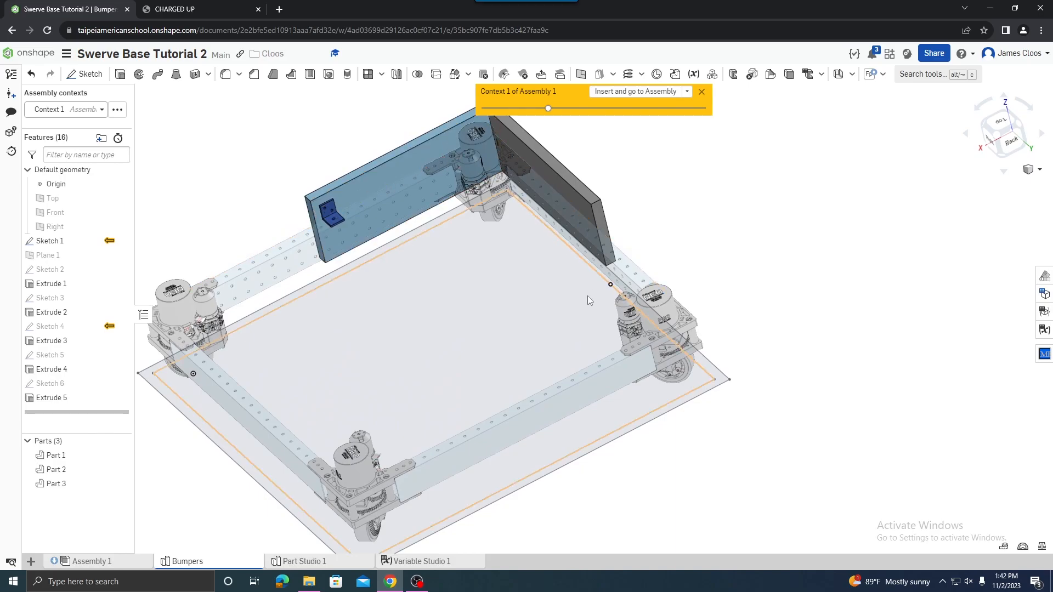
pyautogui.scroll(3, 219, 188)
pyautogui.scroll(-5, 226, 197)
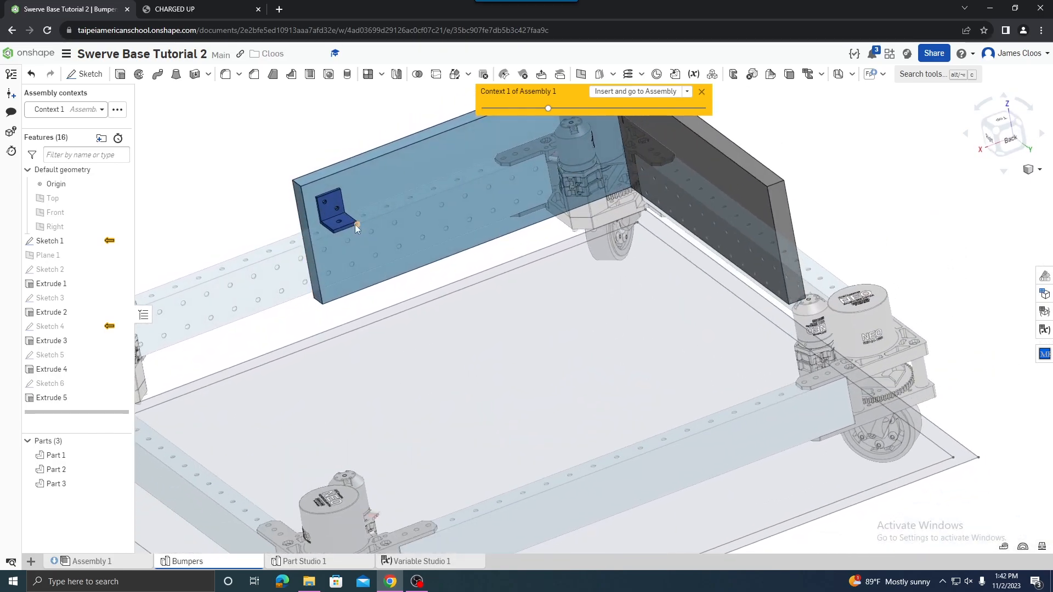
# Create a mid plane between the facing sides of two opposite frame tubes, using the Mid plane option instead of Line angle.
pyautogui.click(581, 75)
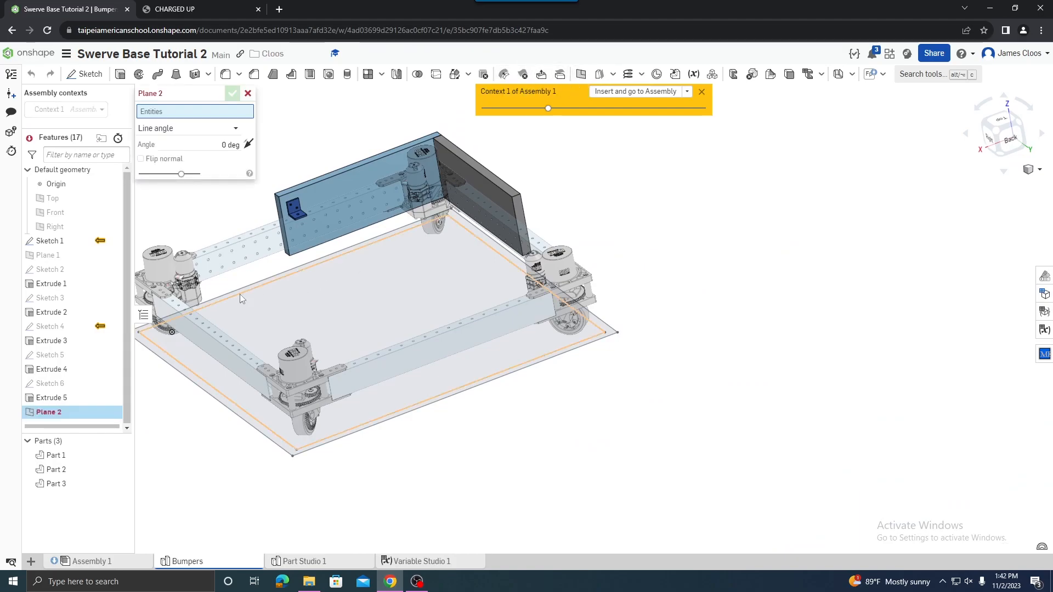
pyautogui.click(202, 343)
pyautogui.moveTo(308, 307); pyautogui.dragTo(419, 297, button='right')
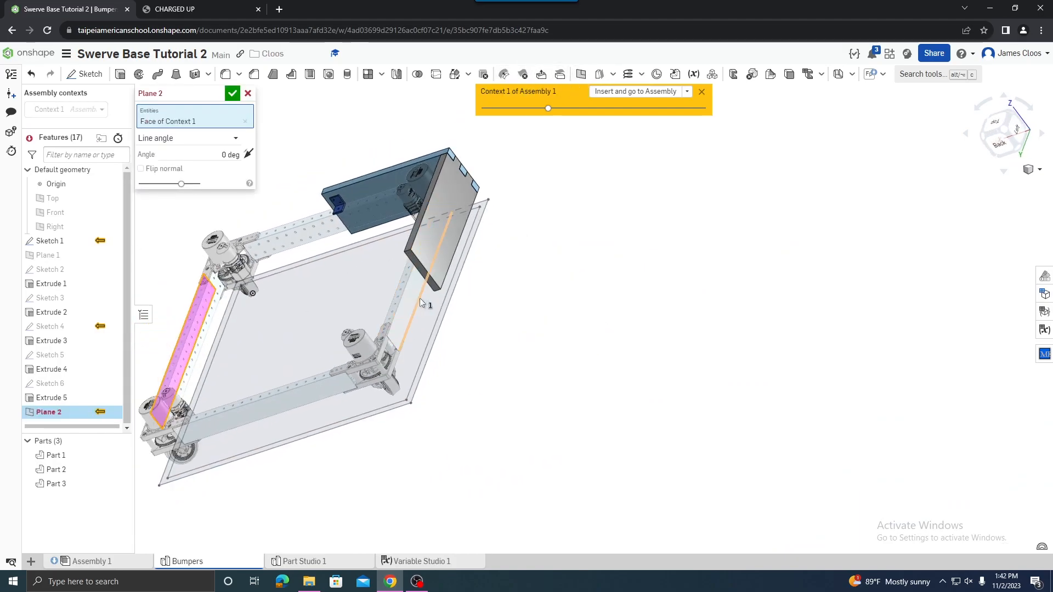
pyautogui.click(413, 297)
pyautogui.moveTo(322, 294); pyautogui.dragTo(373, 291, button='right')
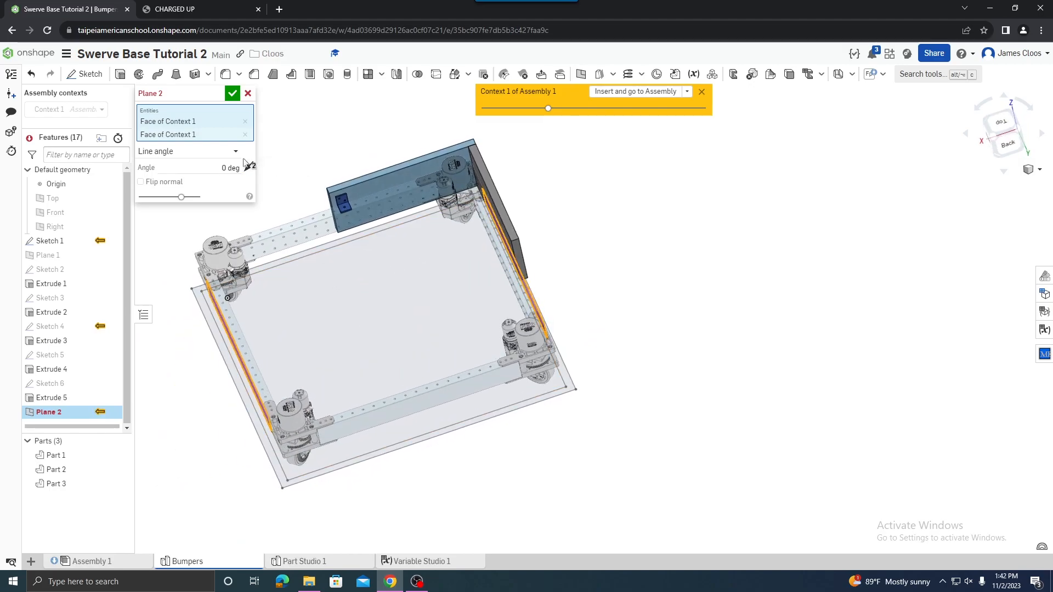
pyautogui.click(236, 152)
pyautogui.click(163, 240)
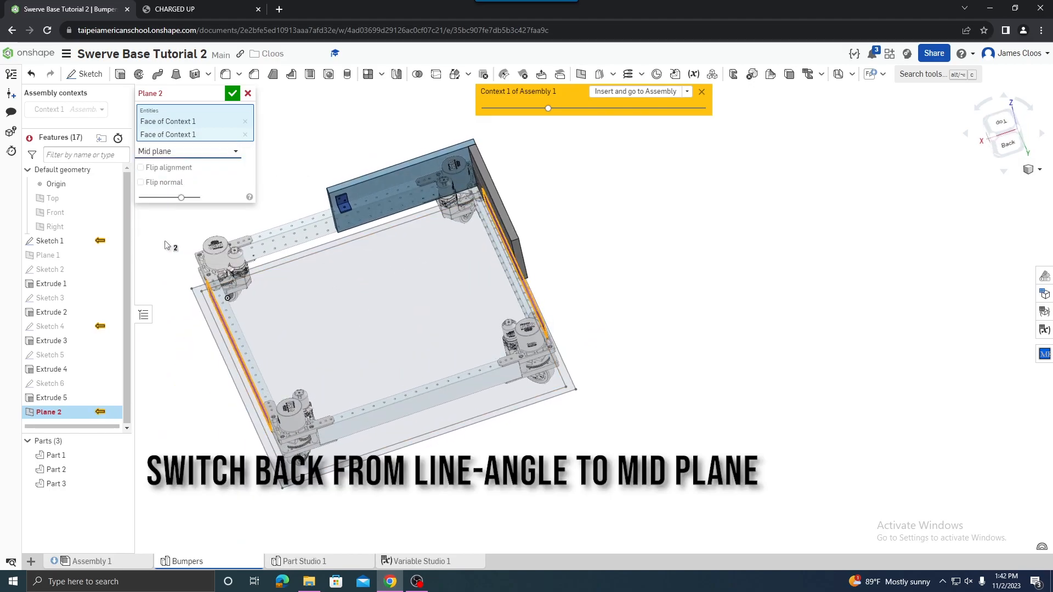
pyautogui.moveTo(269, 305); pyautogui.dragTo(282, 274, button='right')
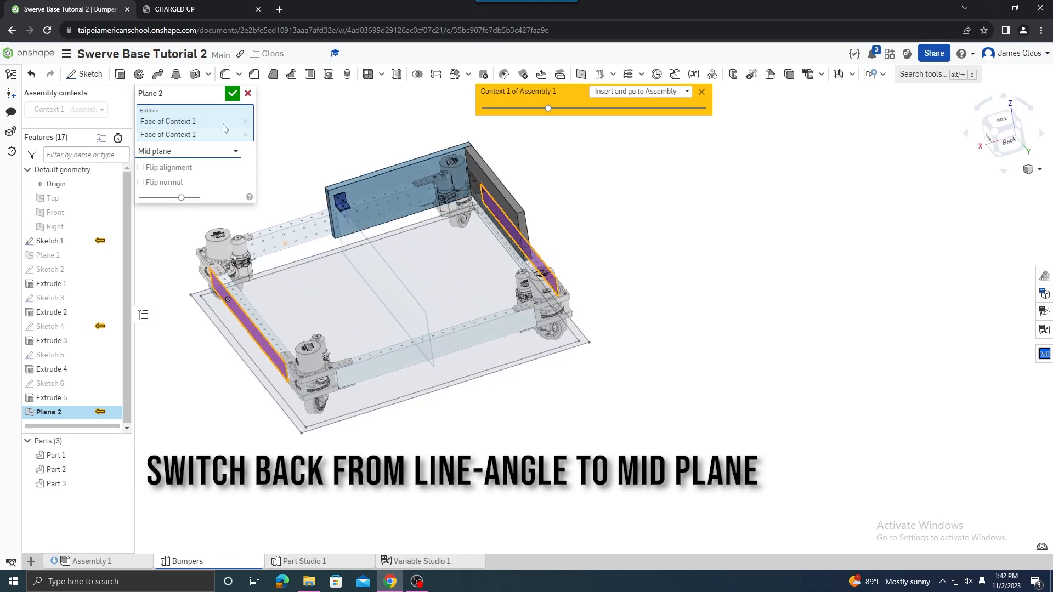
pyautogui.click(232, 95)
# Mirror the bumper bracket (Part 3) as a new part across Plane 2.
pyautogui.scroll(8, 392, 252)
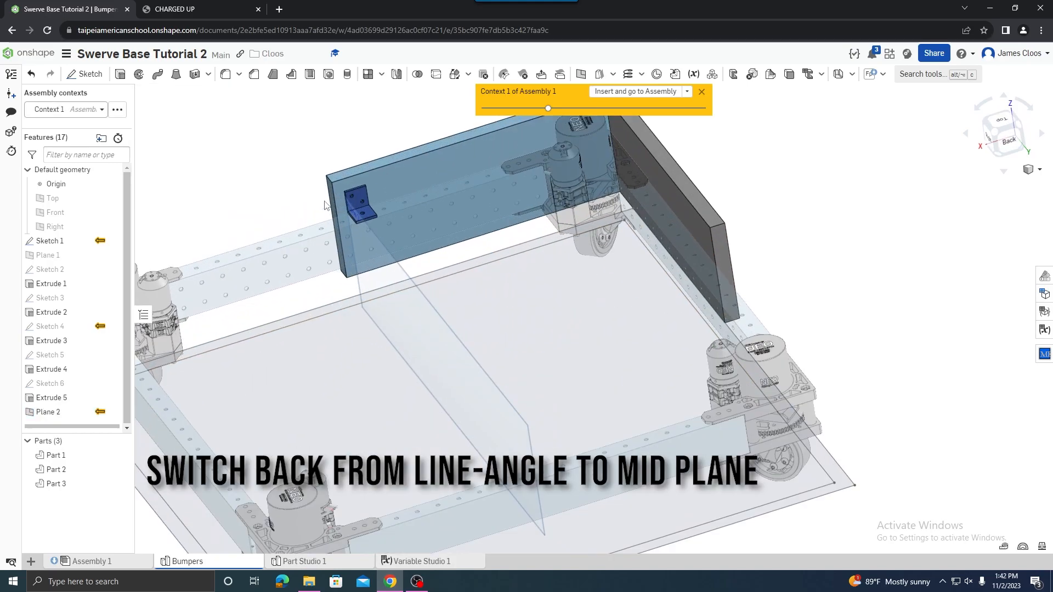
pyautogui.scroll(3, 384, 222)
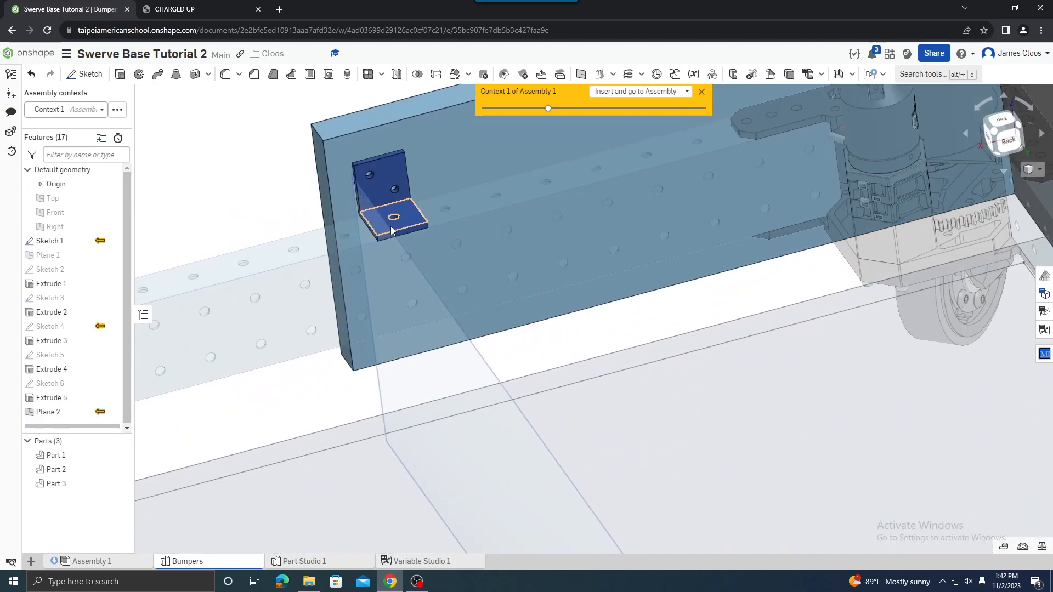
pyautogui.scroll(-4, 381, 221)
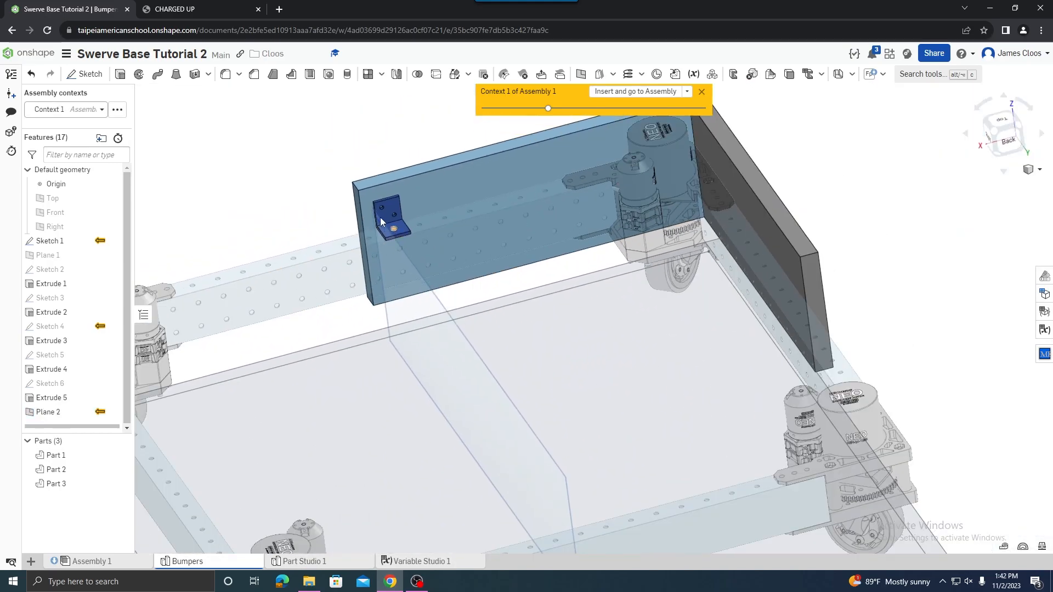
pyautogui.click(396, 75)
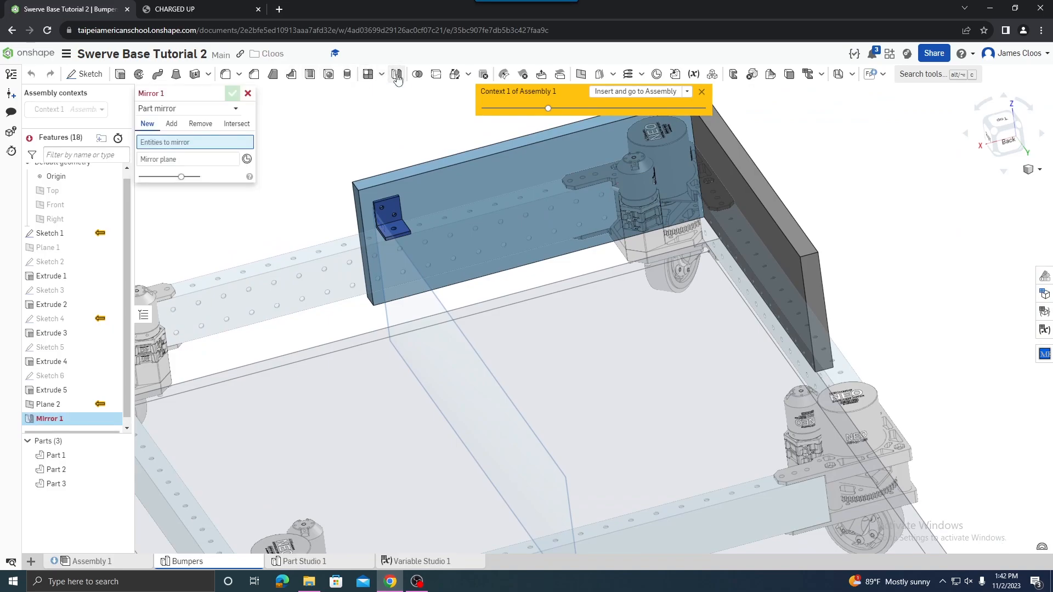
pyautogui.click(393, 214)
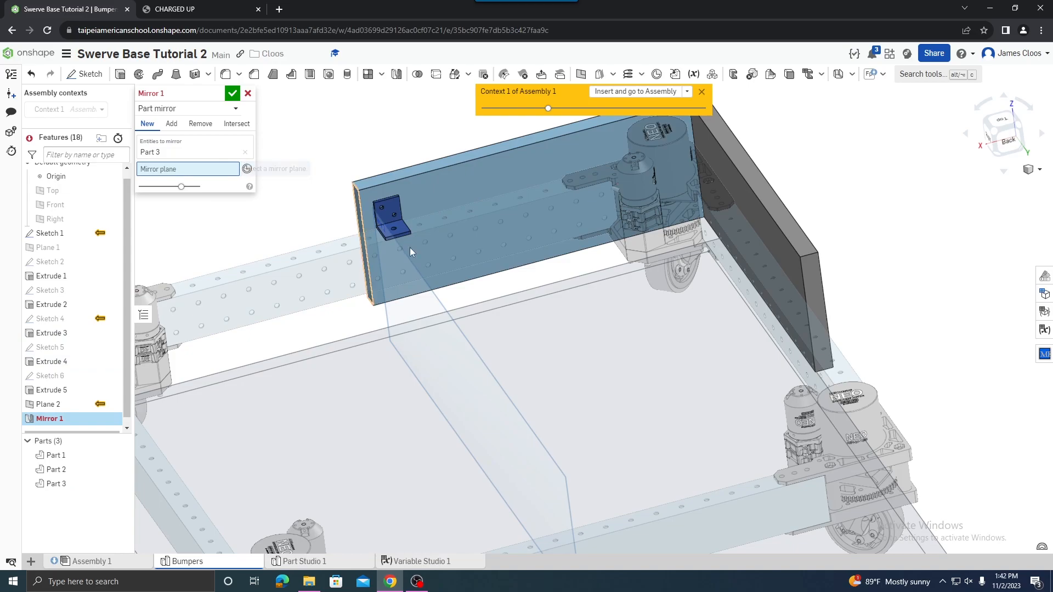
pyautogui.click(436, 305)
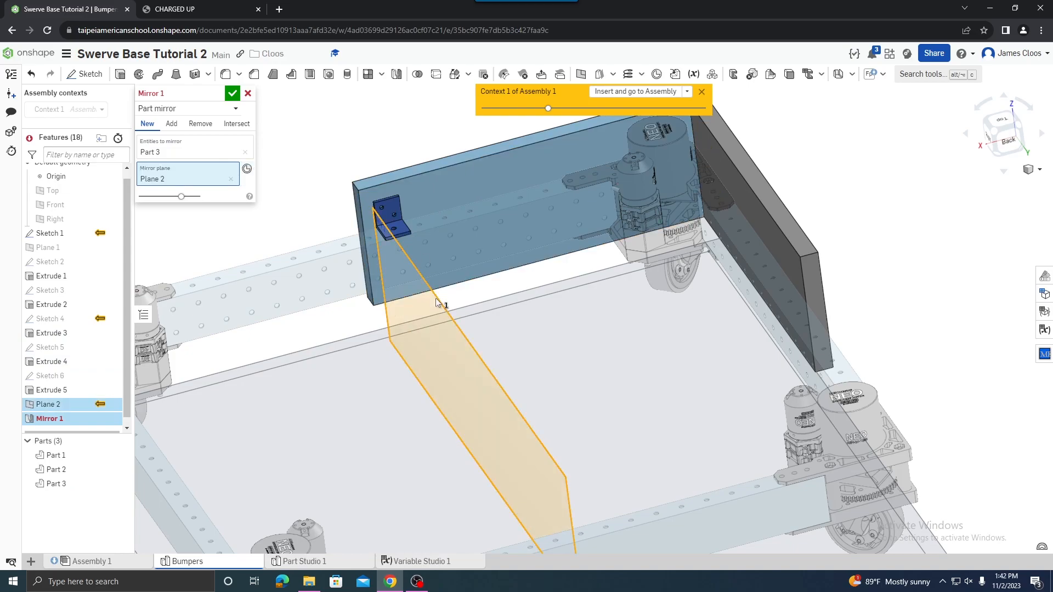
pyautogui.click(233, 97)
# Examine how the mirrored bracket's hole lines up with the frame tube's holes beside the original bracket.
pyautogui.scroll(10, 325, 355)
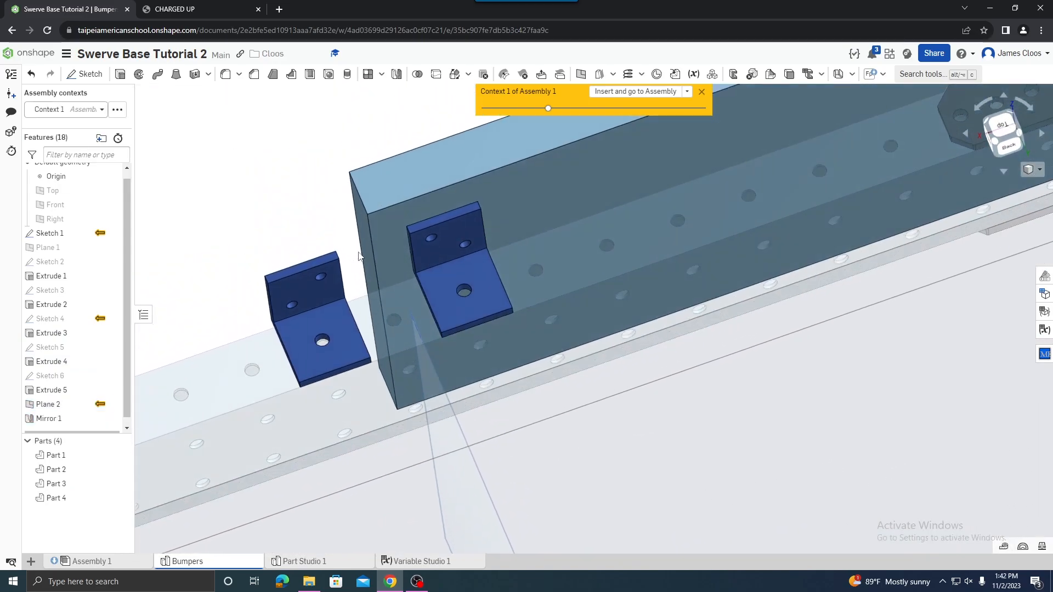
pyautogui.scroll(3, 329, 356)
pyautogui.scroll(-5, 354, 361)
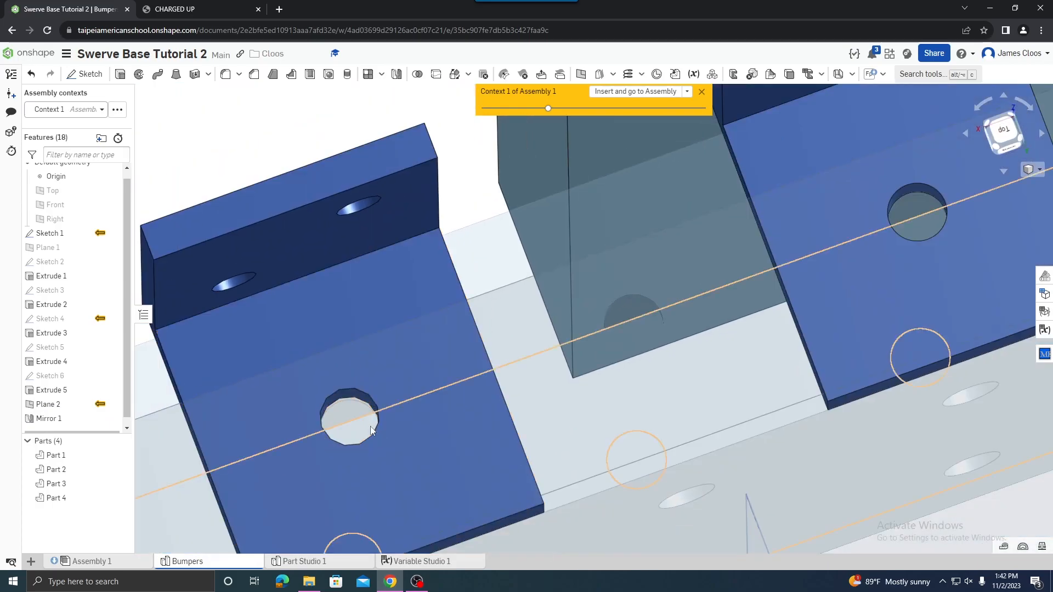
pyautogui.scroll(-7, 362, 411)
pyautogui.moveTo(375, 414); pyautogui.dragTo(552, 366, button='right')
pyautogui.scroll(-5, 494, 350)
pyautogui.scroll(-5, 552, 366)
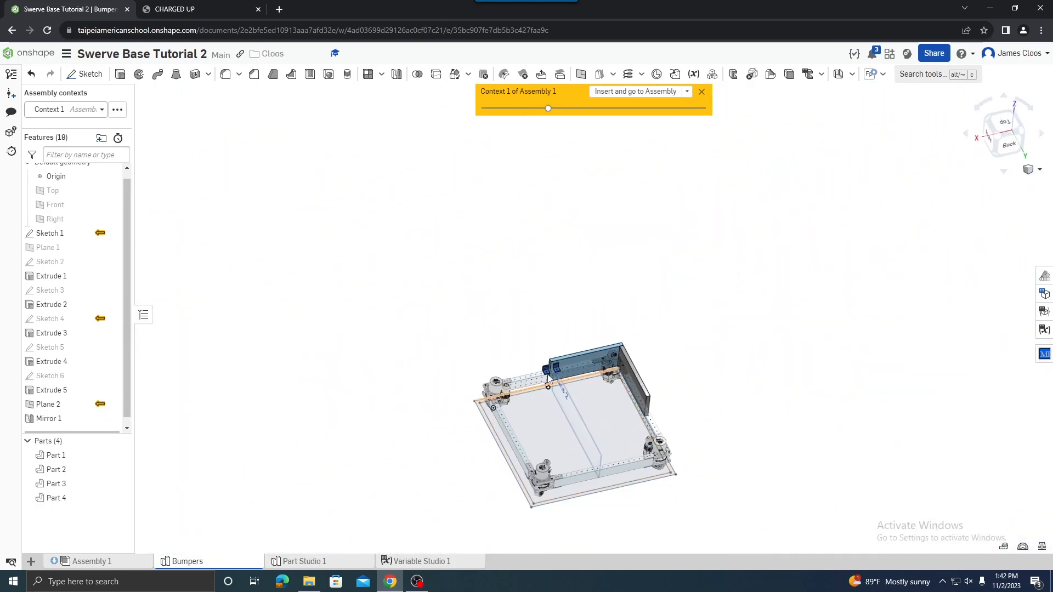
# Examine the bumper boards, brackets and mid plane around the frame, and the wheel's bottom relative to the base sketch.
pyautogui.scroll(5, 621, 398)
pyautogui.scroll(-1, 620, 398)
pyautogui.moveTo(621, 398); pyautogui.dragTo(585, 395, button='right')
pyautogui.scroll(-2, 496, 395)
pyautogui.moveTo(496, 395); pyautogui.dragTo(547, 370, button='right')
pyautogui.scroll(-1, 550, 364)
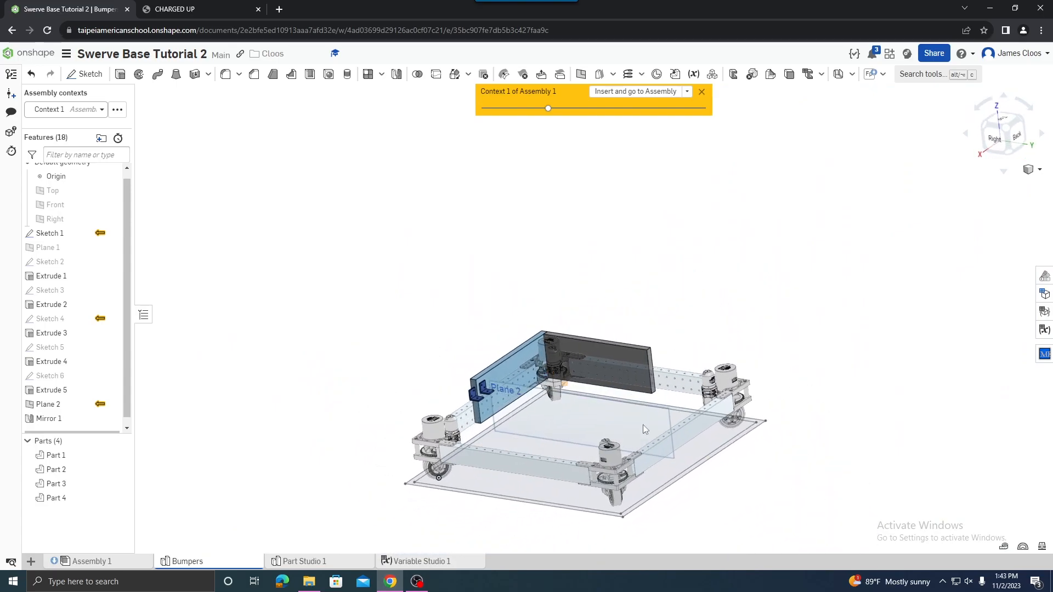
pyautogui.scroll(2, 565, 406)
pyautogui.moveTo(401, 287); pyautogui.dragTo(585, 407, button='right')
pyautogui.scroll(2, 594, 385)
pyautogui.scroll(-1, 585, 407)
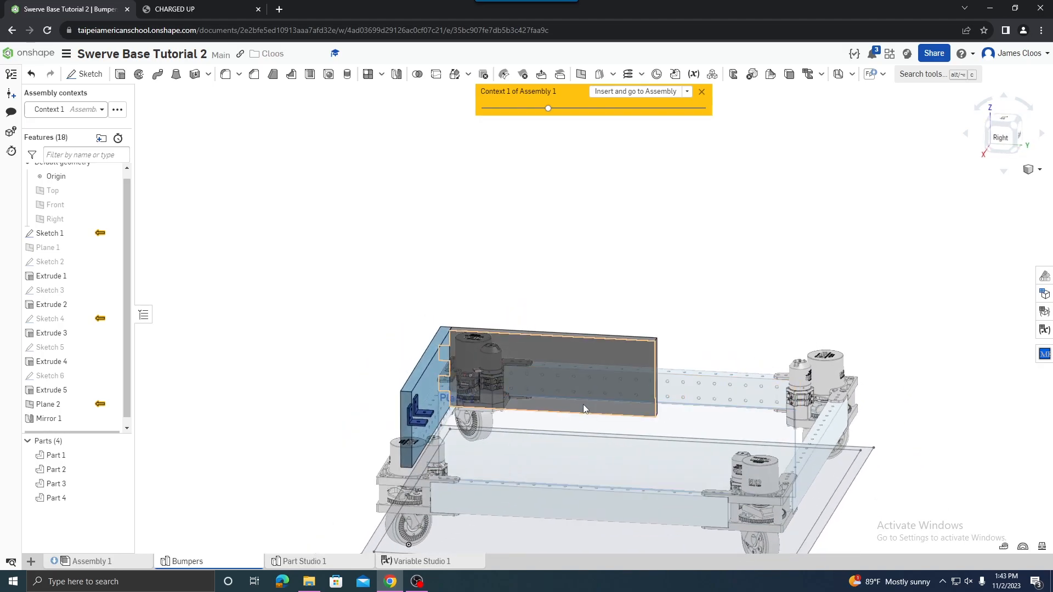
pyautogui.moveTo(600, 346); pyautogui.dragTo(516, 373, button='right')
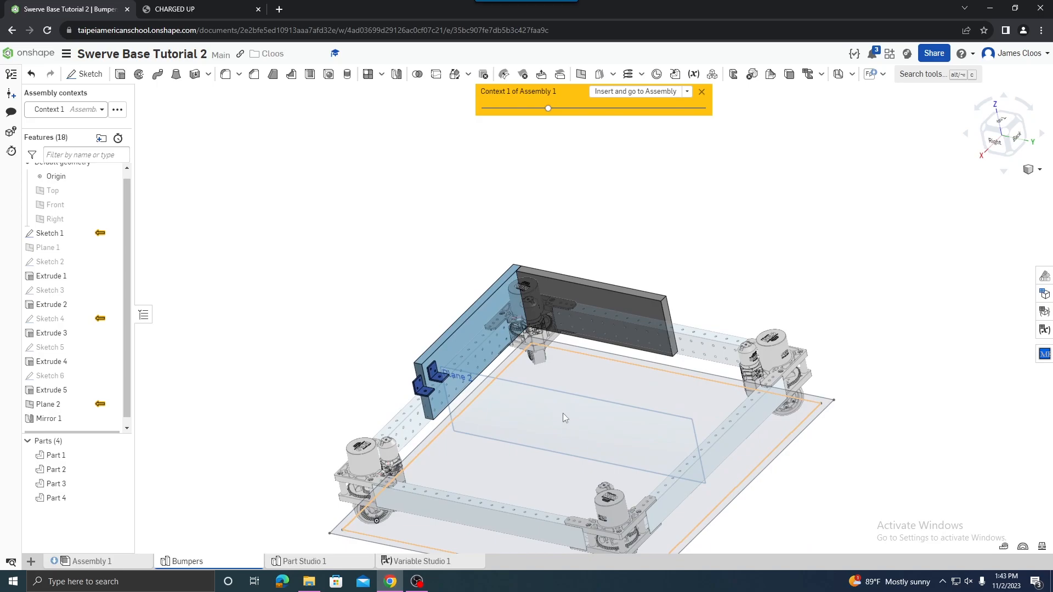
pyautogui.moveTo(558, 410); pyautogui.dragTo(548, 393, button='right')
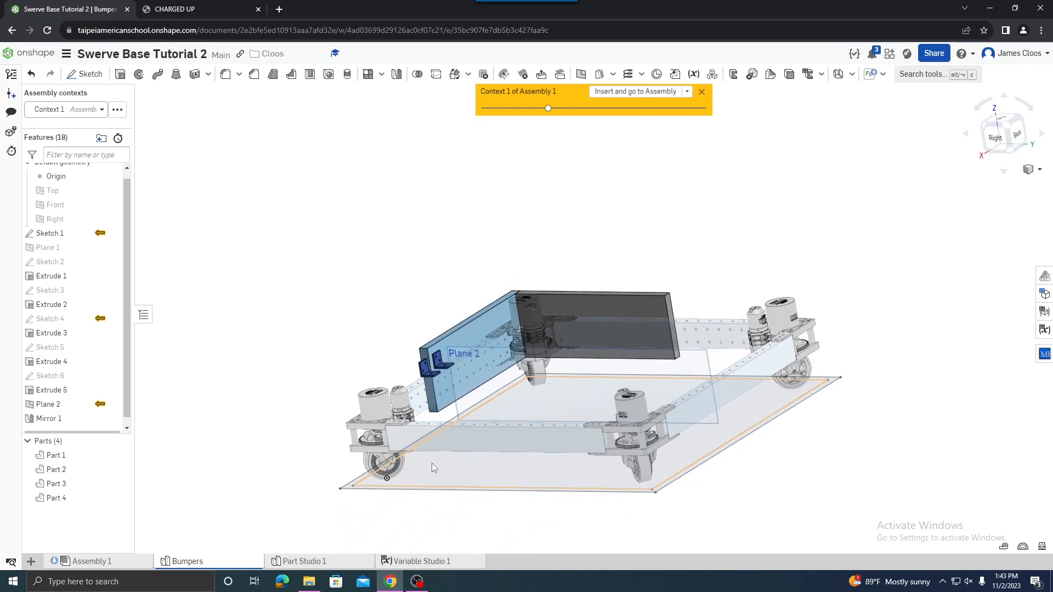
pyautogui.scroll(3, 384, 477)
pyautogui.scroll(5, 353, 486)
pyautogui.scroll(1, 411, 482)
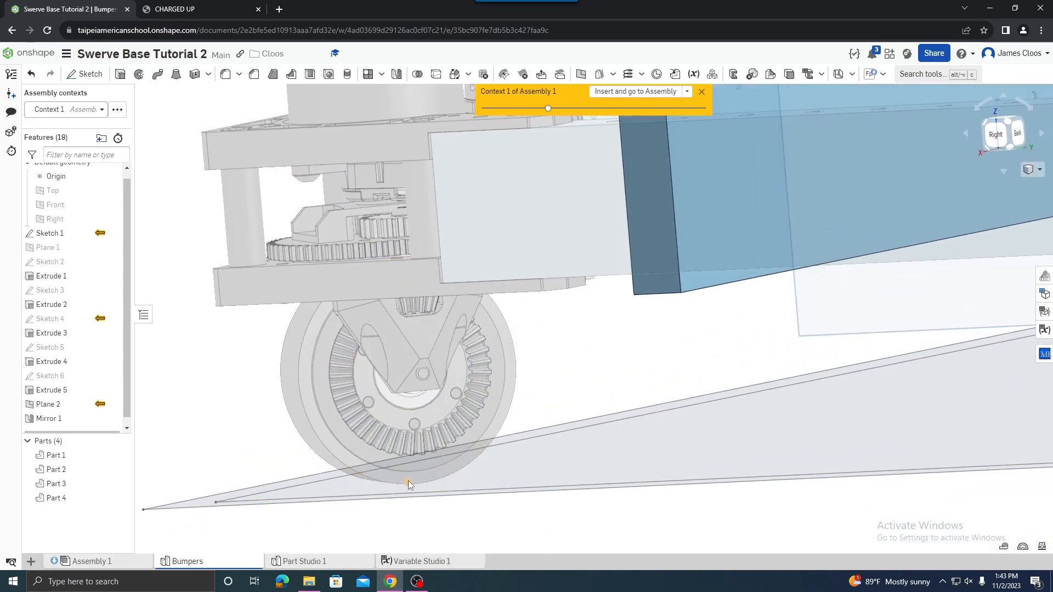
pyautogui.scroll(-6, 378, 487)
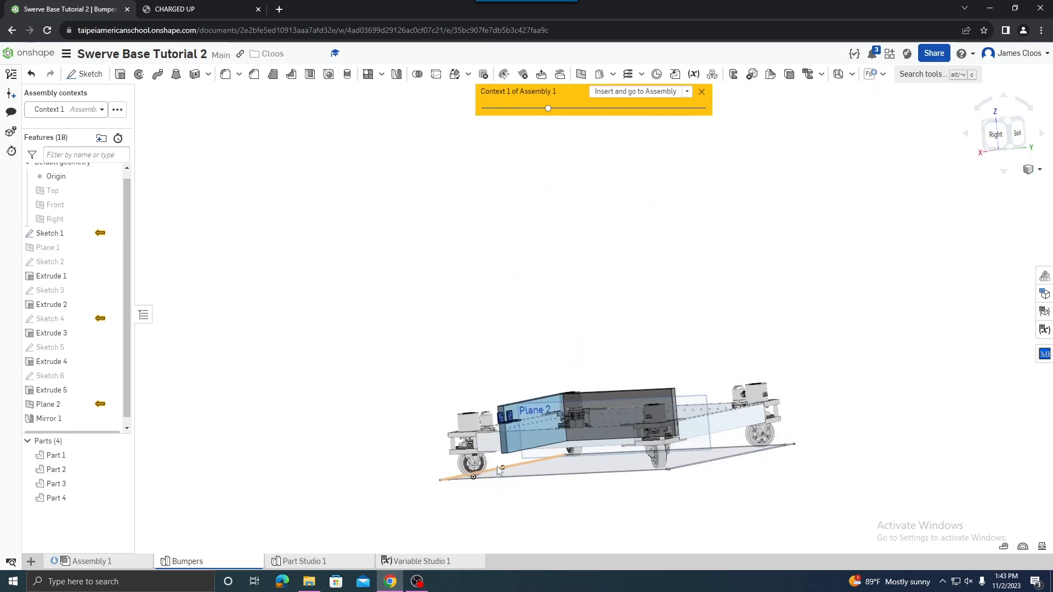
pyautogui.scroll(4, 519, 466)
pyautogui.moveTo(525, 472); pyautogui.dragTo(423, 122, button='right')
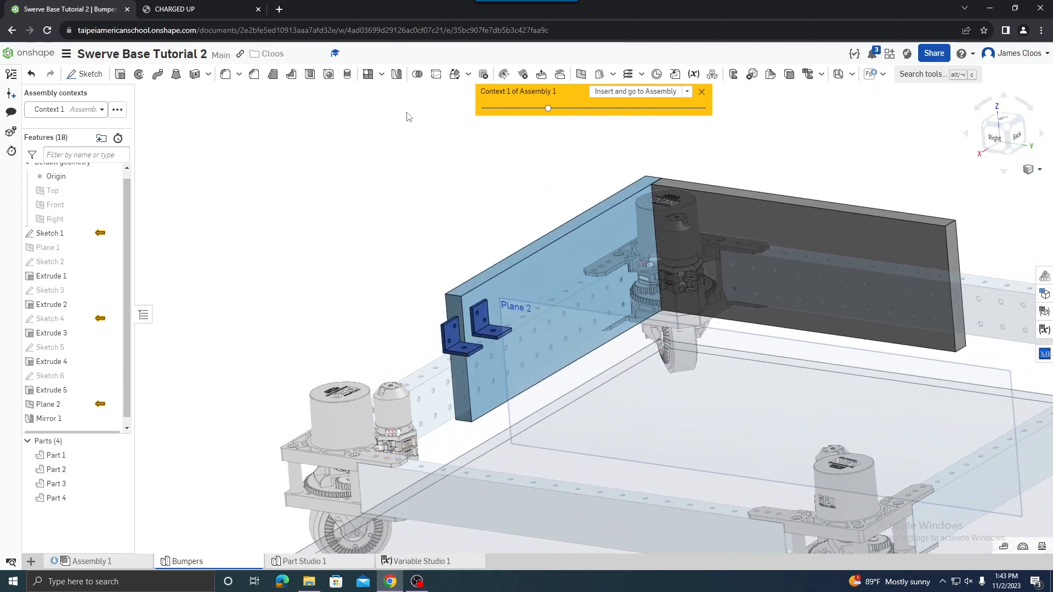
# Start a sketch on Plane 2 and draw a freehand line about 15.6 in long between the two opposite frame tubes.
pyautogui.click(80, 77)
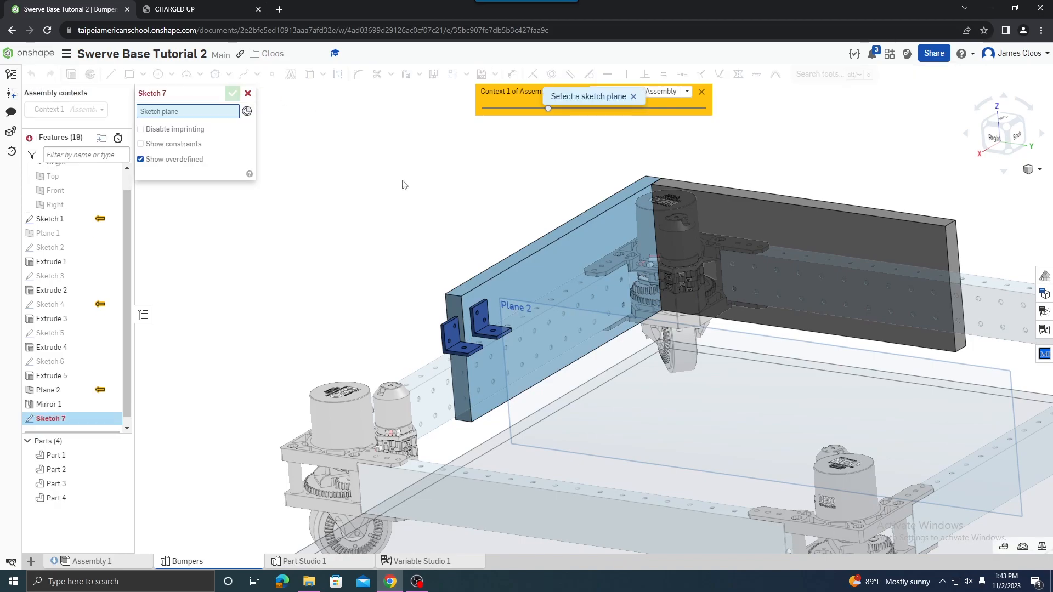
pyautogui.click(748, 342)
pyautogui.scroll(-5, 830, 362)
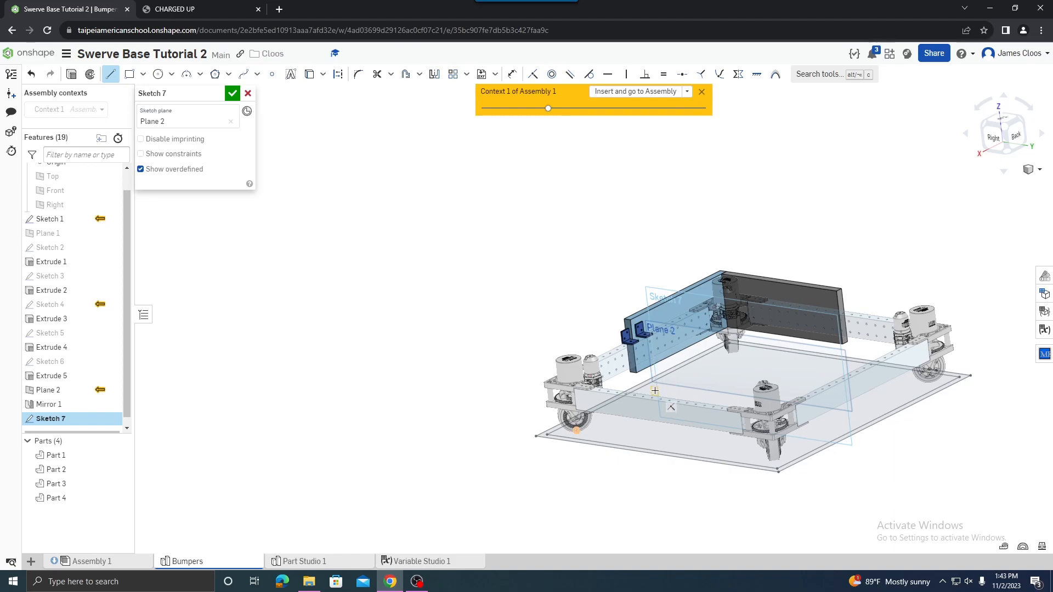
pyautogui.scroll(4, 654, 391)
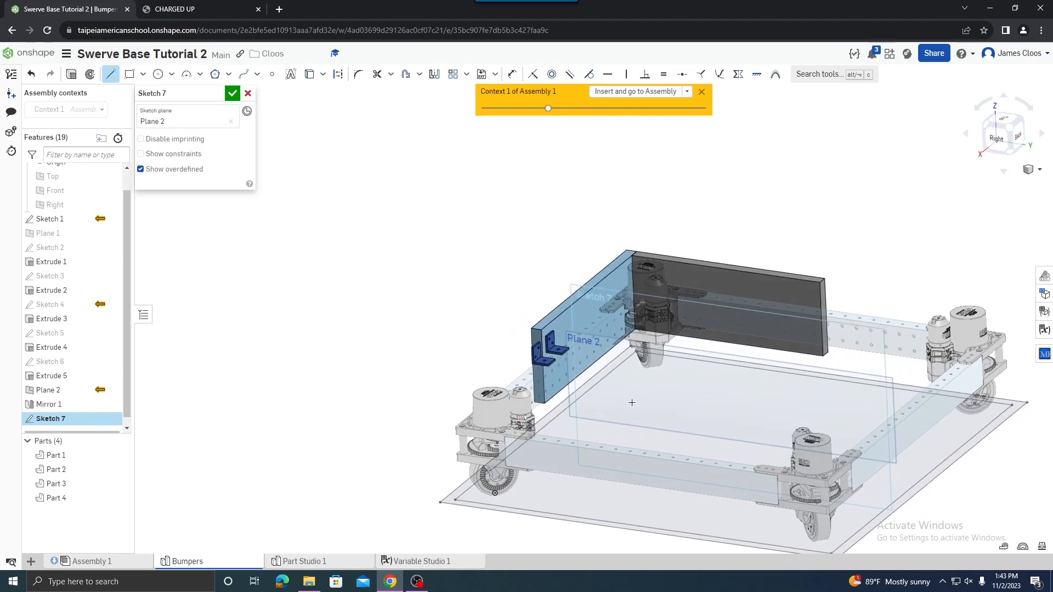
pyautogui.click(822, 414)
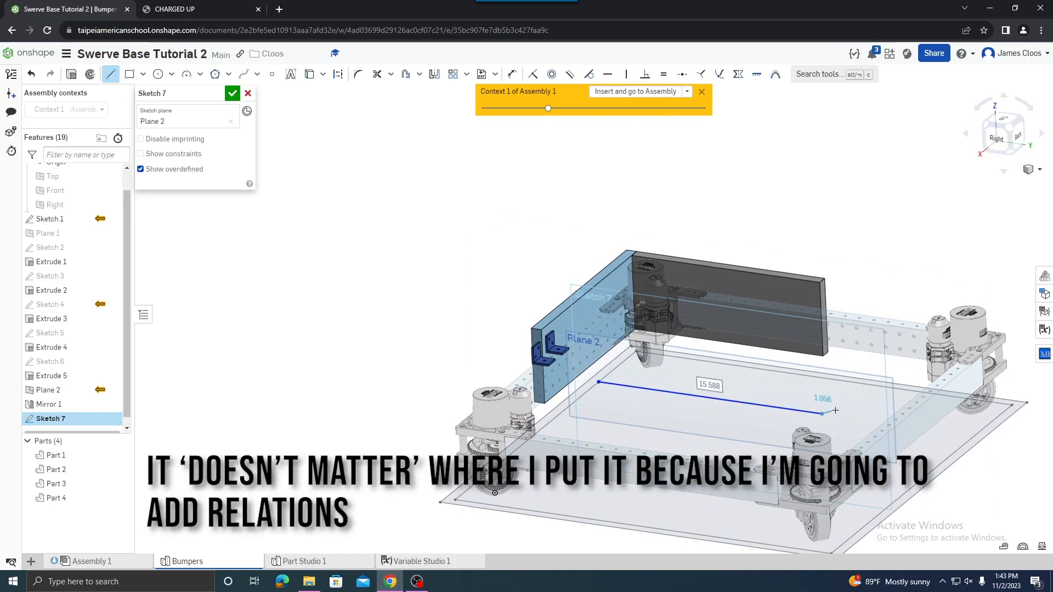
pyautogui.press('Escape')
pyautogui.press('n')
# Try to constrain the line's endpoint near the brackets to the adjacent tube and board faces with Pierce.
pyautogui.moveTo(746, 351); pyautogui.dragTo(690, 376, button='right')
pyautogui.scroll(5, 551, 405)
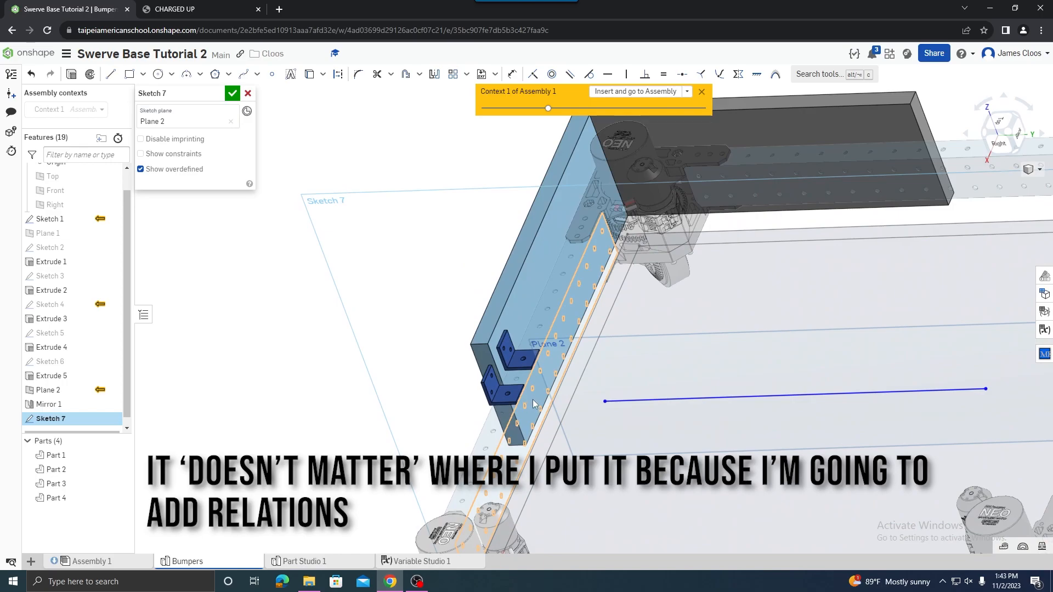
pyautogui.click(534, 402)
pyautogui.click(605, 402)
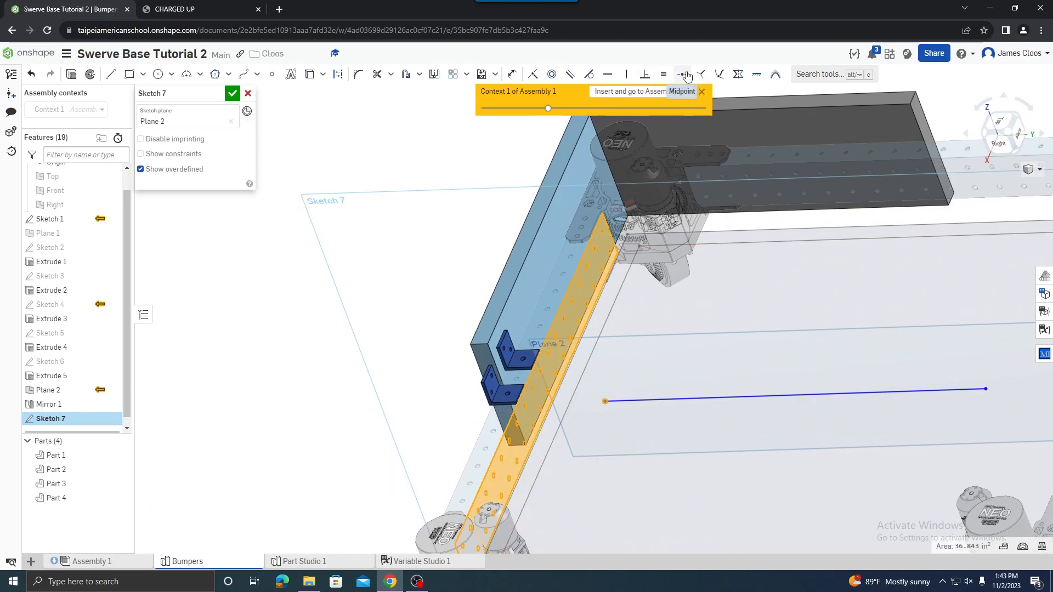
pyautogui.click(721, 78)
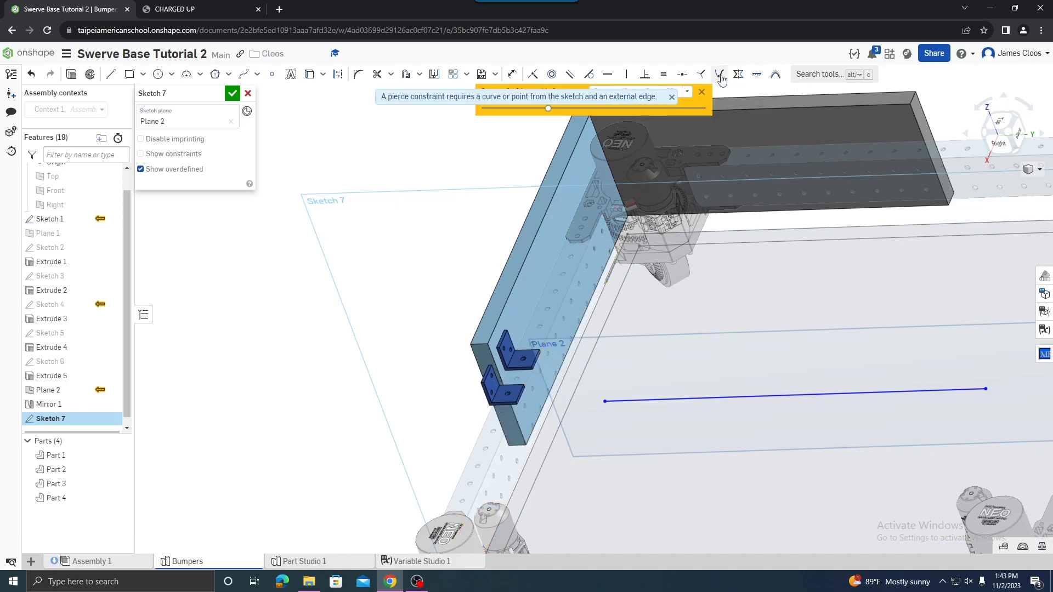
pyautogui.moveTo(491, 314); pyautogui.dragTo(540, 295, button='right')
pyautogui.click(540, 299)
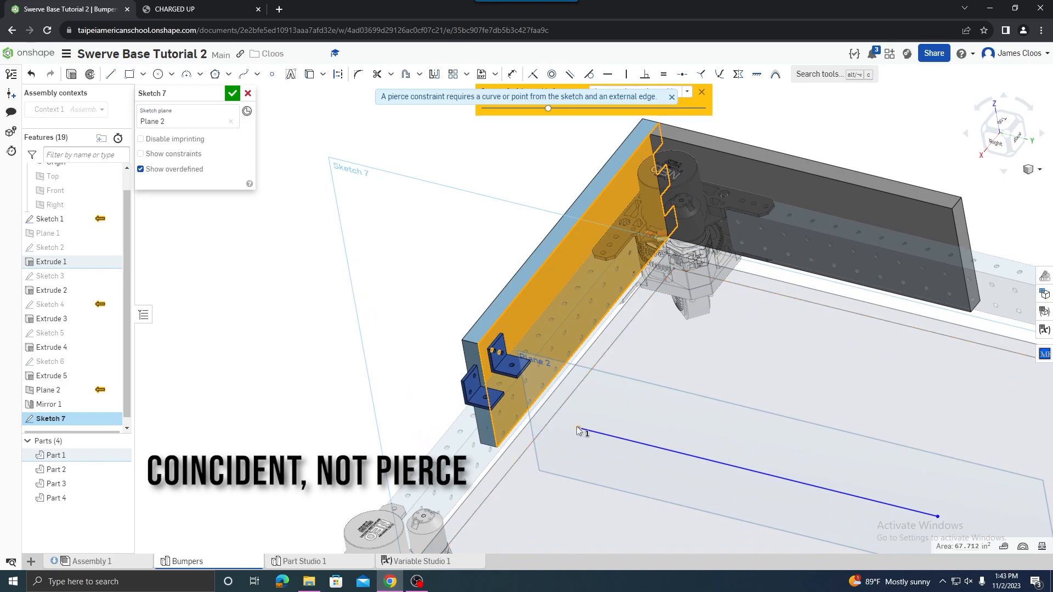
pyautogui.click(718, 77)
# Make the line's endpoint near the brackets coincident with the inner face of the adjacent frame tube.
pyautogui.click(526, 401)
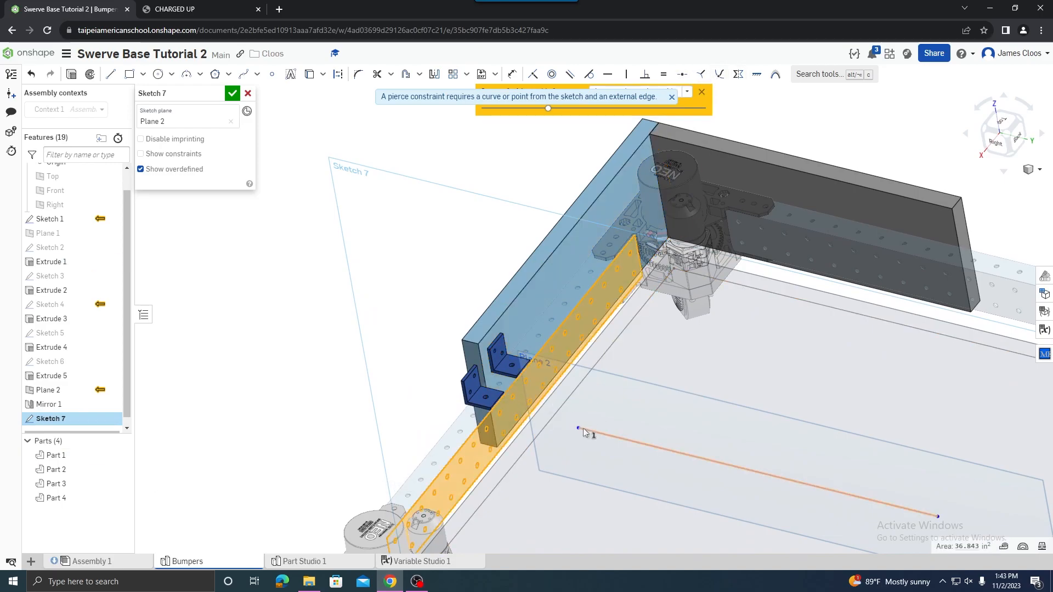
pyautogui.scroll(1, 632, 212)
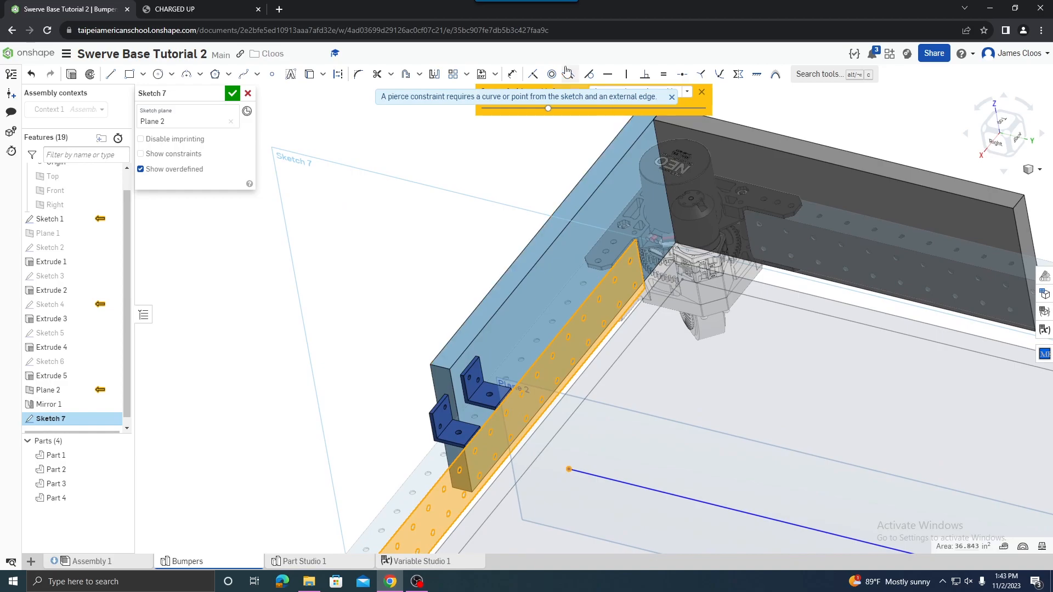
pyautogui.click(536, 77)
pyautogui.scroll(1, 581, 261)
pyautogui.moveTo(509, 489); pyautogui.dragTo(522, 373, button='right')
pyautogui.scroll(-1, 551, 362)
pyautogui.click(520, 375)
pyautogui.scroll(-4, 562, 377)
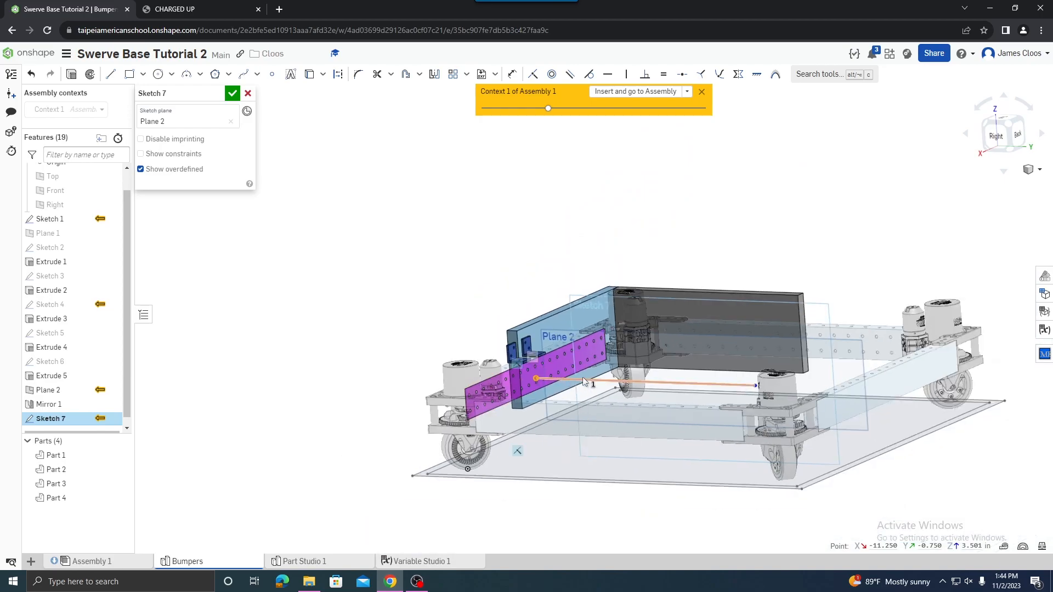
# Make the line's other endpoint coincident with the inner face of the opposite frame tube.
pyautogui.click(442, 312)
pyautogui.moveTo(442, 312); pyautogui.dragTo(553, 367, button='right')
pyautogui.scroll(3, 848, 401)
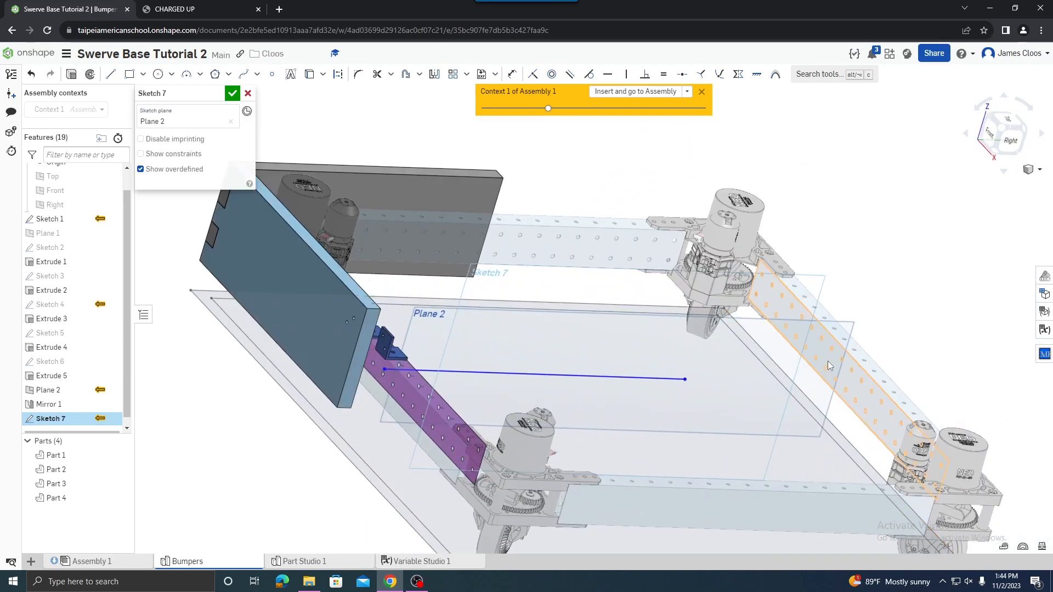
pyautogui.click(828, 359)
pyautogui.click(685, 379)
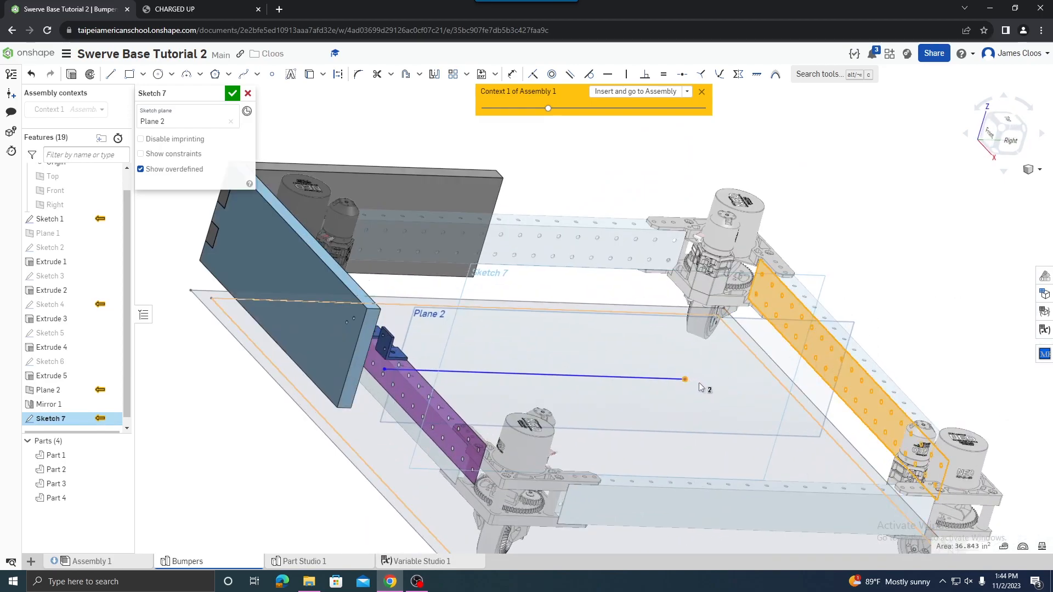
pyautogui.click(535, 78)
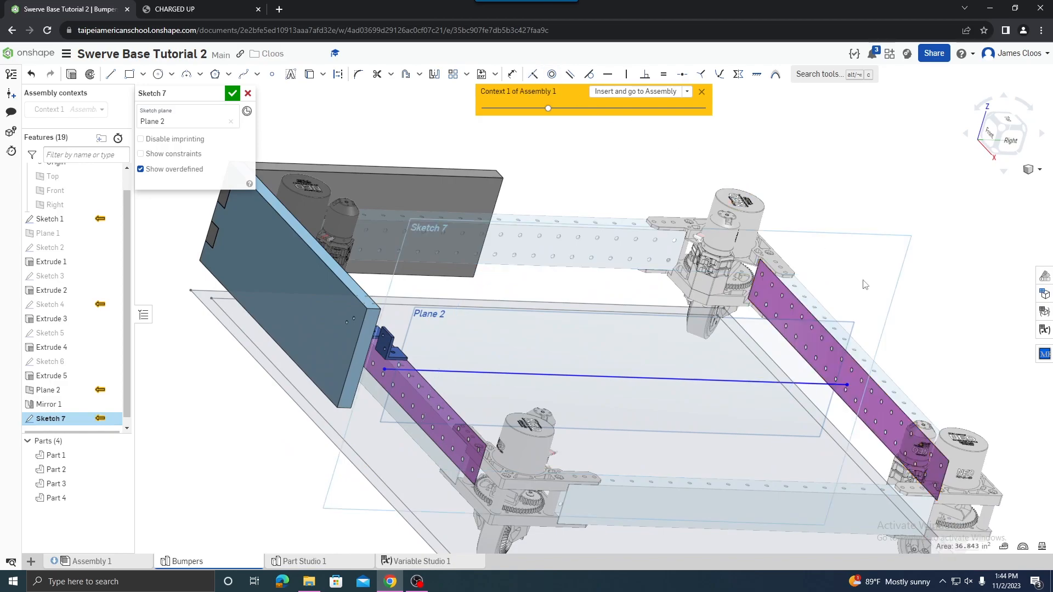
# Draw a vertical line about 9.15 in long up from the midpoint of the centre line and finish the sketch.
pyautogui.moveTo(941, 357); pyautogui.dragTo(762, 258, button='right')
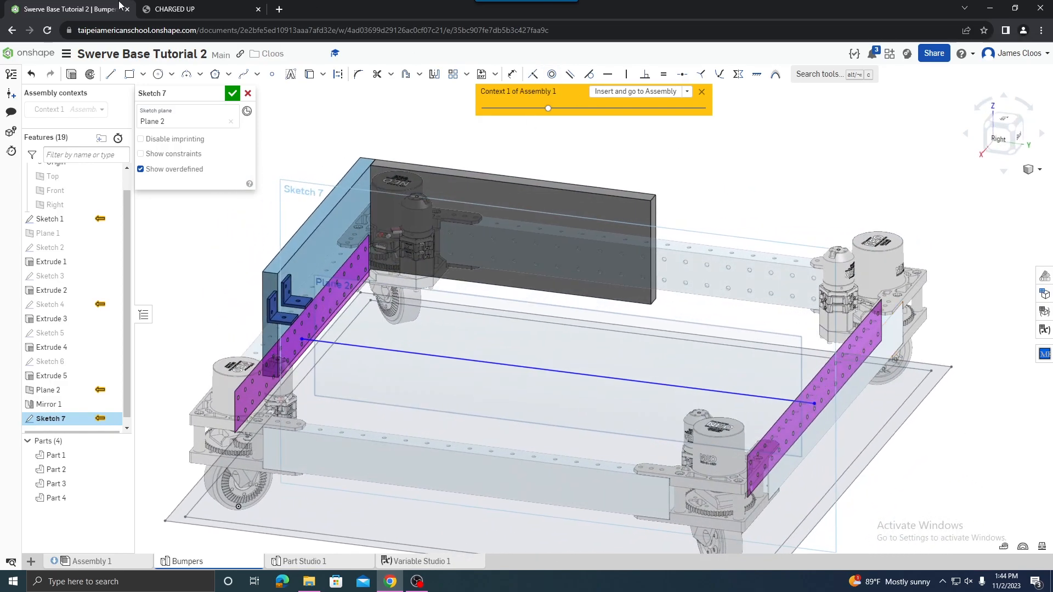
pyautogui.moveTo(423, 273); pyautogui.dragTo(382, 283, button='right')
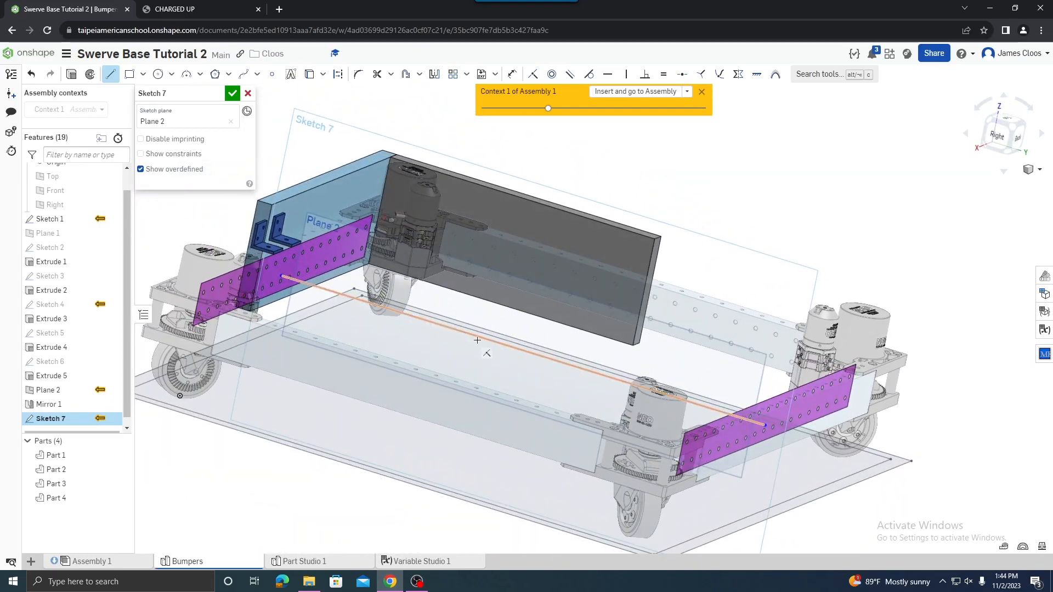
pyautogui.click(523, 351)
pyautogui.click(564, 157)
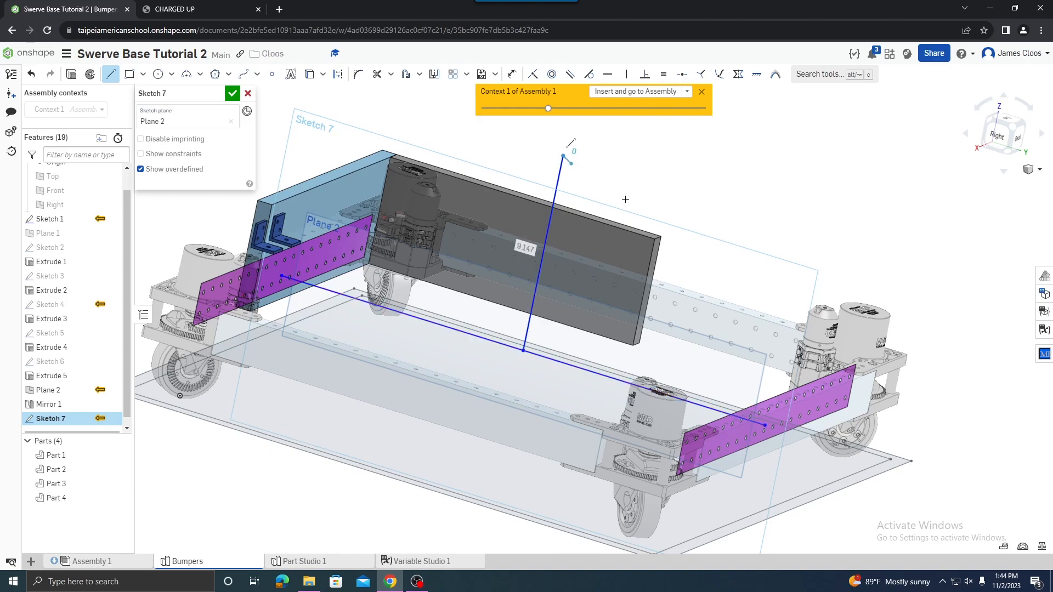
pyautogui.moveTo(569, 349)
pyautogui.mouseDown(button='right')
pyautogui.moveTo(521, 285)
pyautogui.moveTo(584, 390)
pyautogui.moveTo(570, 350)
pyautogui.moveTo(555, 373)
pyautogui.moveTo(506, 322)
pyautogui.mouseUp(button='right')
pyautogui.click(229, 98)
pyautogui.scroll(-5, 517, 345)
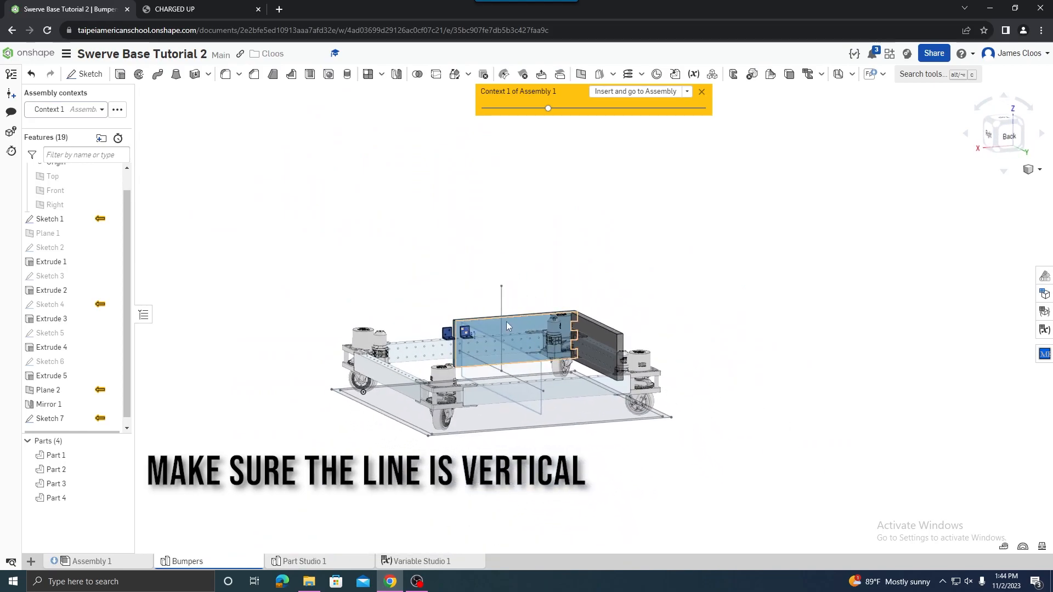
pyautogui.scroll(-2, 414, 250)
pyautogui.moveTo(412, 245); pyautogui.dragTo(411, 241, button='right')
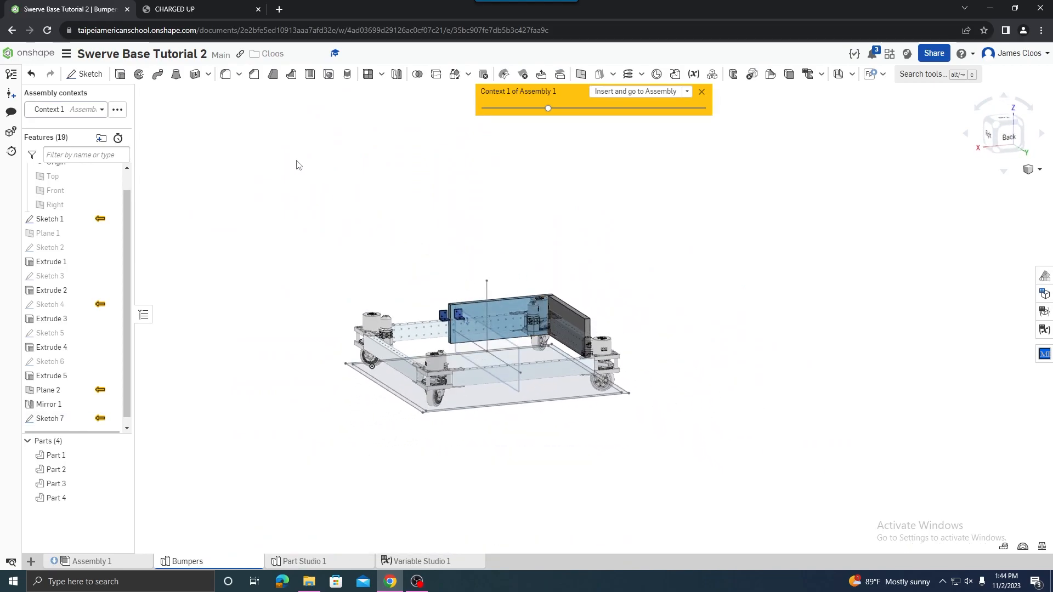
# Start a circular part pattern with the two bumper brackets as the entities to pattern.
pyautogui.click(381, 75)
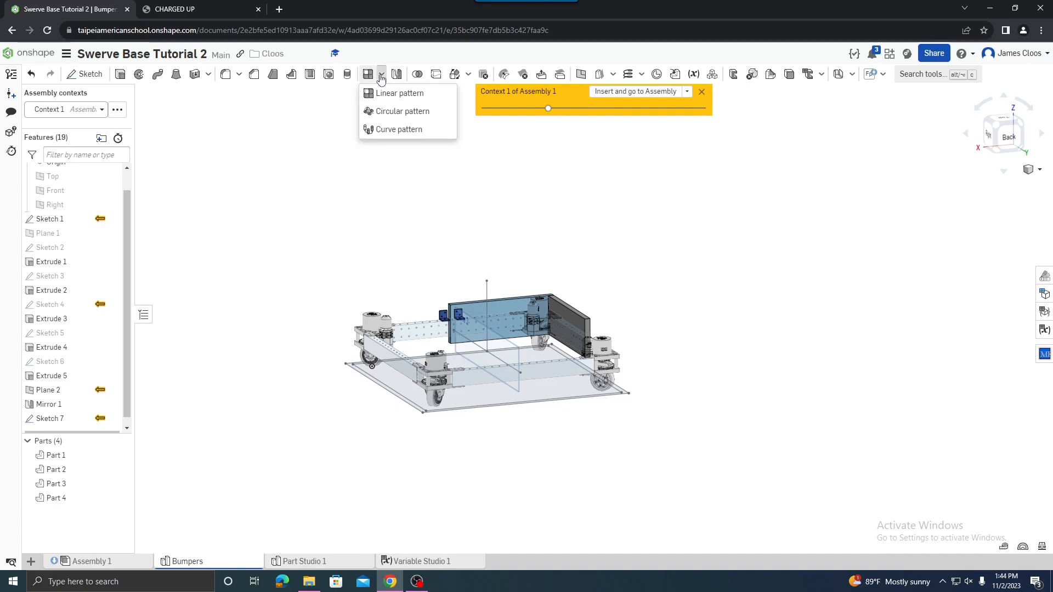
pyautogui.click(384, 110)
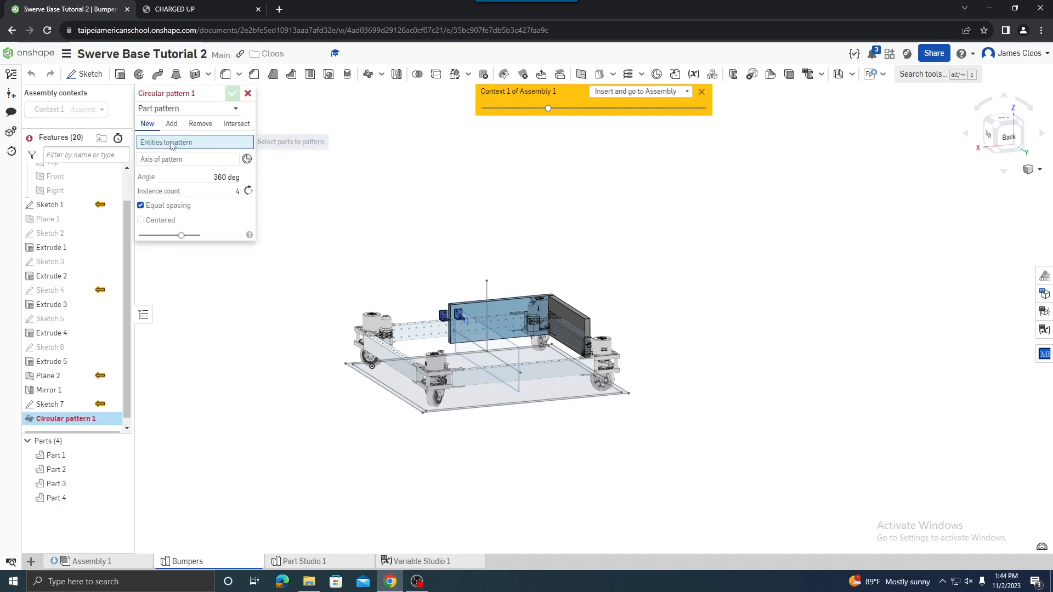
pyautogui.scroll(10, 439, 308)
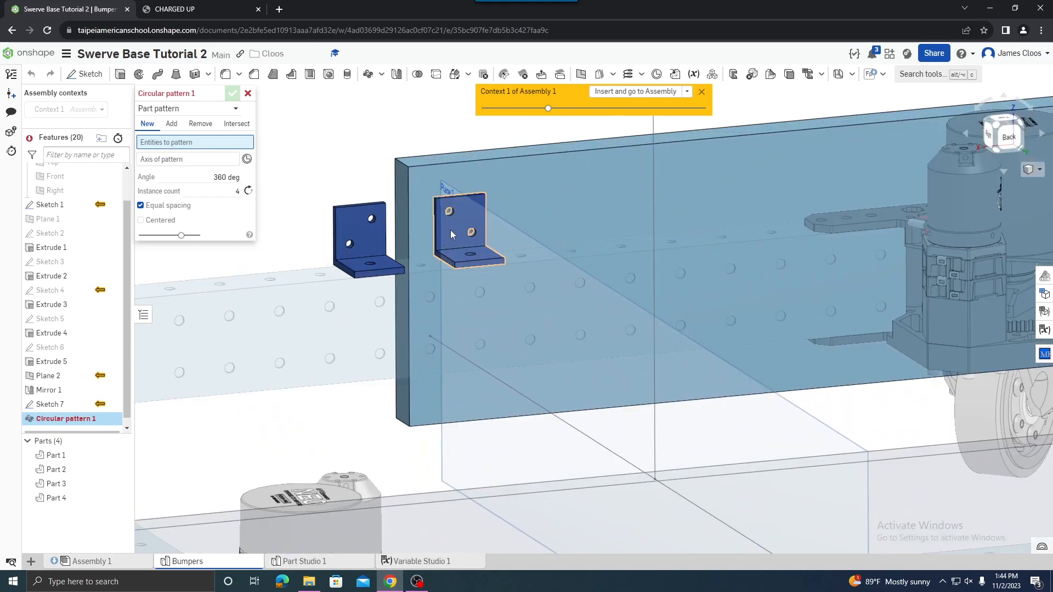
pyautogui.click(451, 228)
pyautogui.click(361, 236)
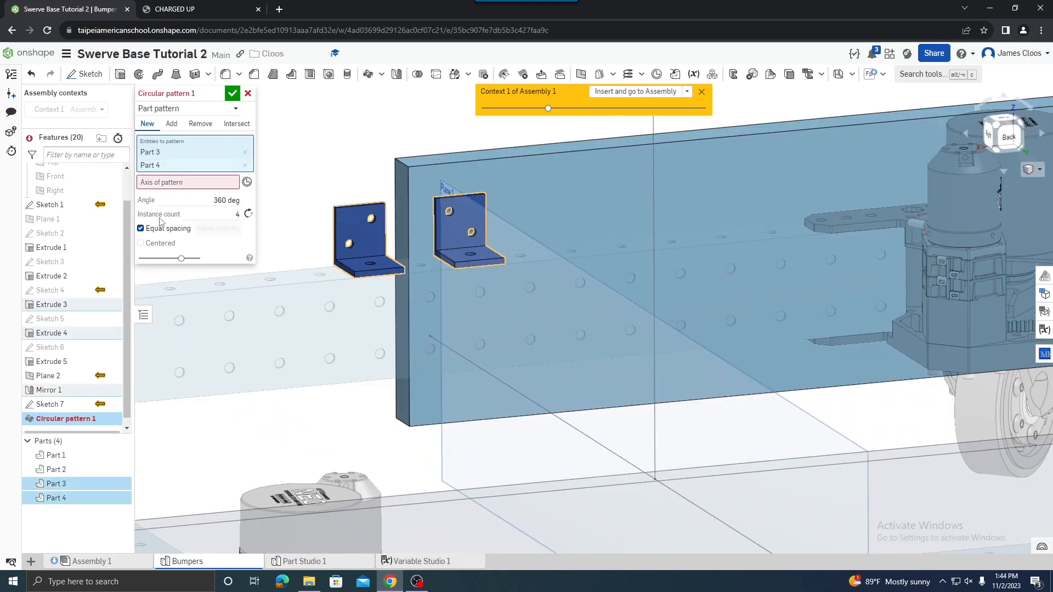
# Pattern the brackets around the vertical sketch line with 4 equally spaced instances over 360 deg.
pyautogui.click(186, 182)
pyautogui.scroll(-5, 521, 276)
pyautogui.scroll(-5, 527, 272)
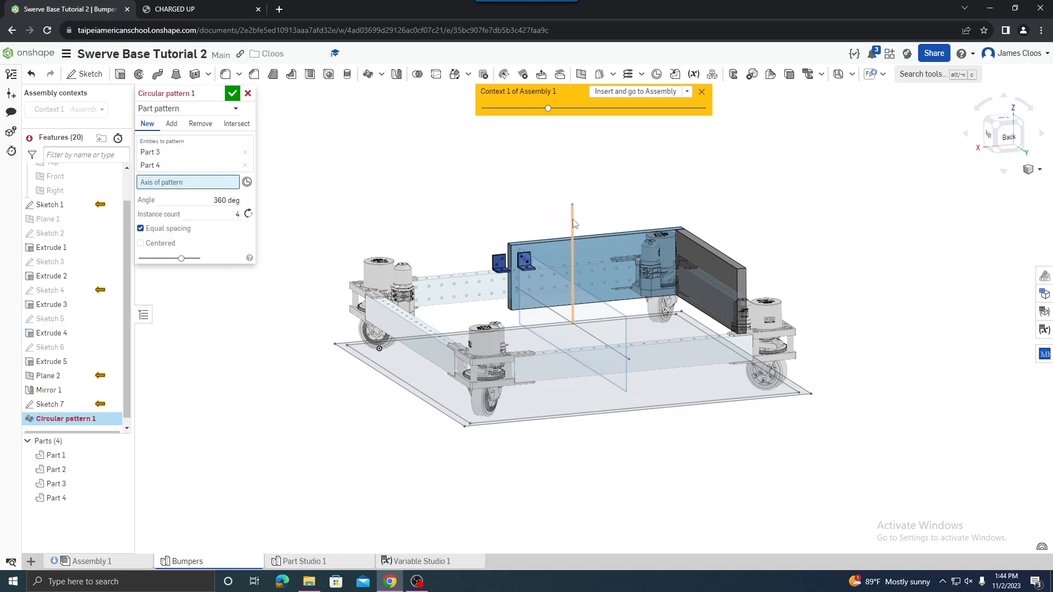
pyautogui.click(572, 222)
pyautogui.moveTo(740, 350)
pyautogui.mouseDown(button='right')
pyautogui.moveTo(773, 346)
pyautogui.moveTo(788, 300)
pyautogui.mouseUp(button='right')
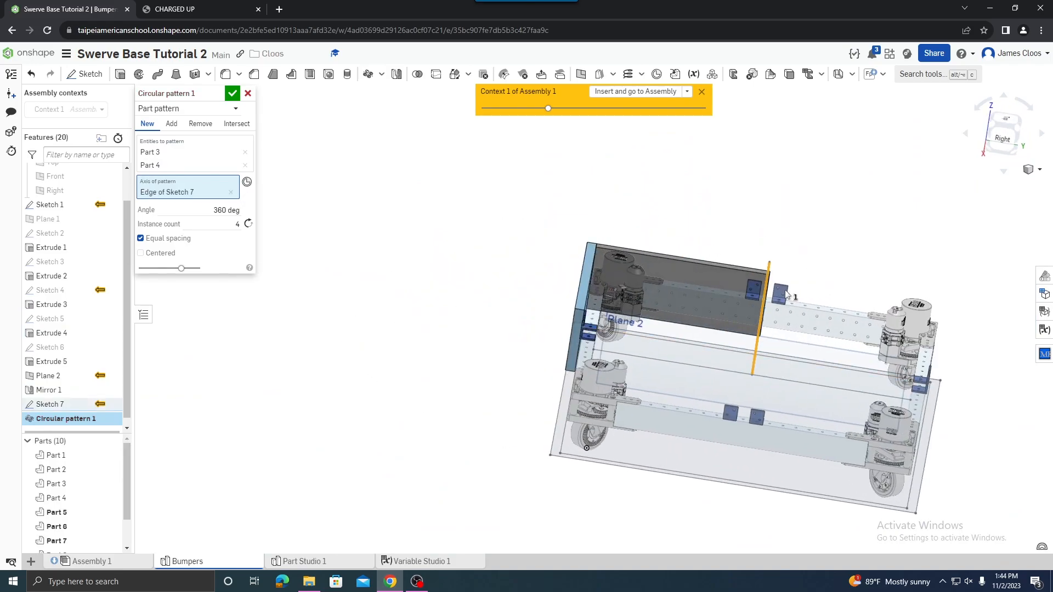
pyautogui.scroll(10, 788, 301)
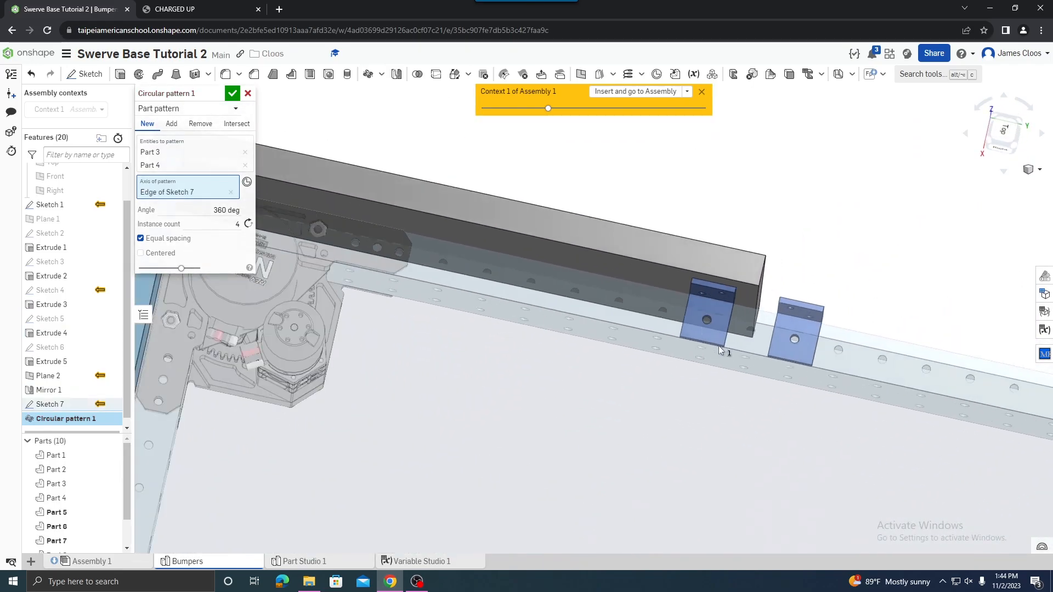
pyautogui.scroll(-5, 720, 349)
pyautogui.scroll(3, 659, 448)
pyautogui.moveTo(769, 468); pyautogui.dragTo(760, 379, button='right')
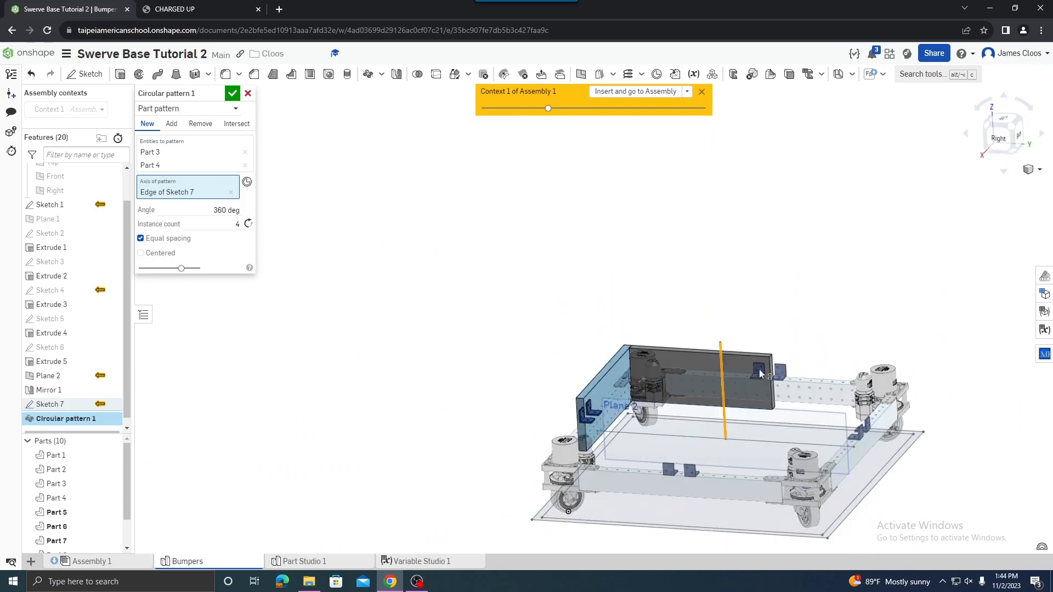
pyautogui.scroll(5, 793, 414)
pyautogui.scroll(-3, 804, 414)
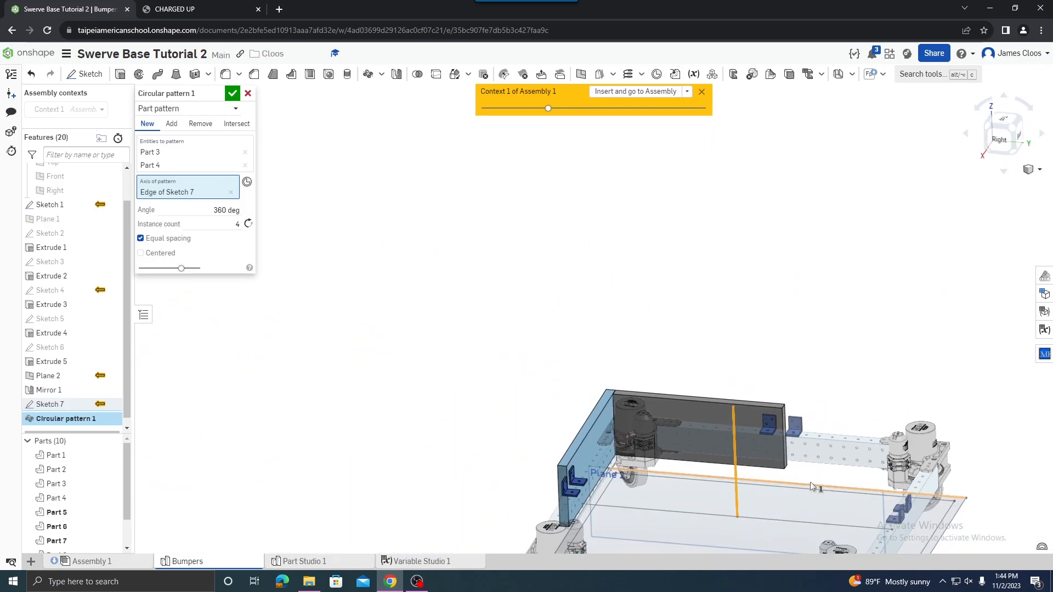
pyautogui.scroll(-3, 813, 486)
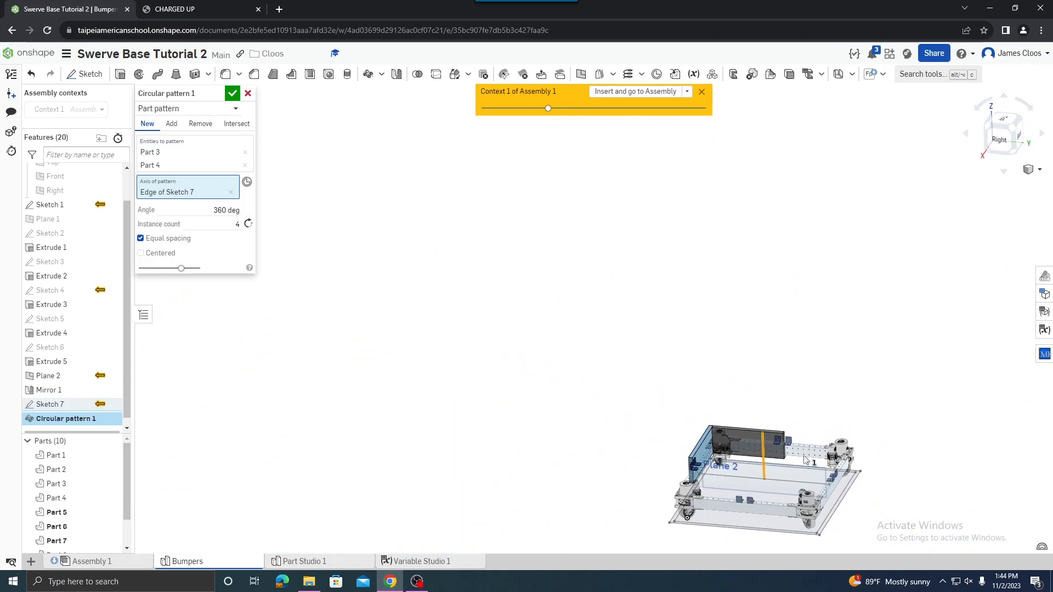
pyautogui.click(231, 93)
# Start a sketch on the grey bumper board's inner face and project the two hole edges of its overlapping bracket into it.
pyautogui.scroll(5, 778, 439)
pyautogui.moveTo(758, 429); pyautogui.dragTo(613, 449, button='right')
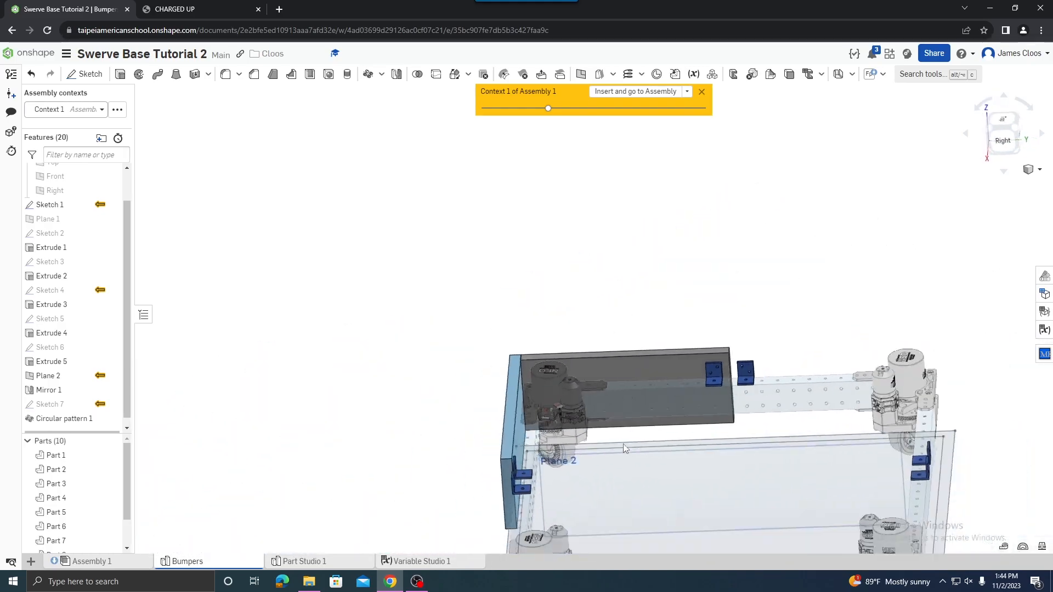
pyautogui.scroll(10, 712, 340)
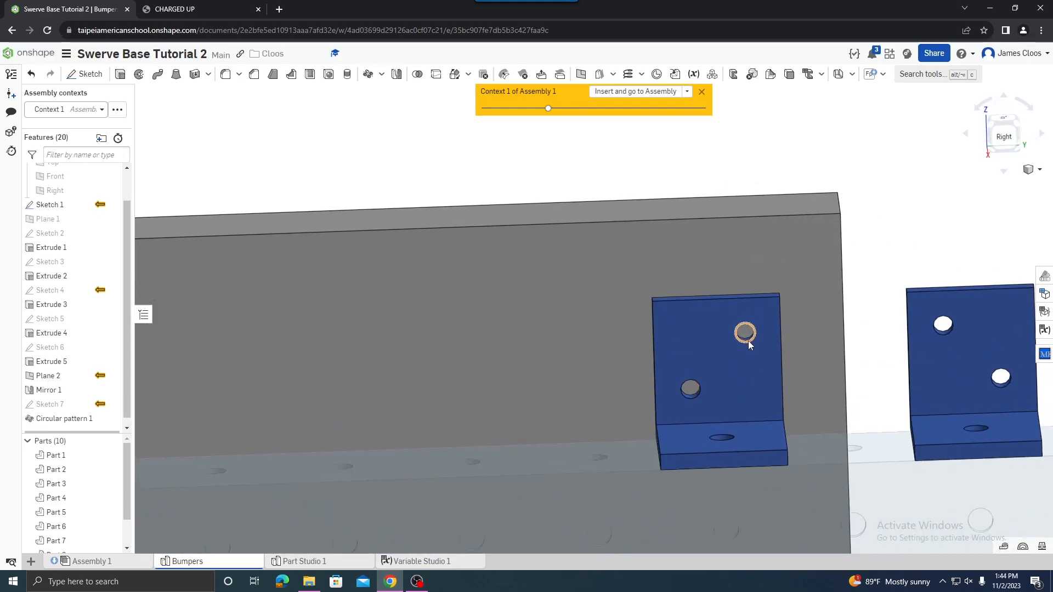
pyautogui.scroll(-4, 550, 203)
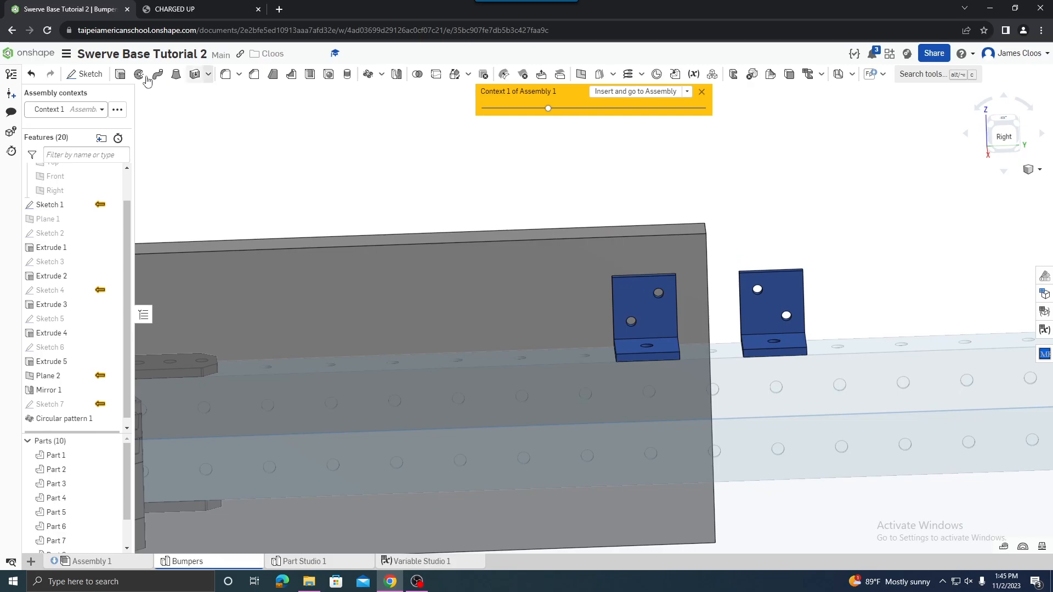
pyautogui.click(85, 73)
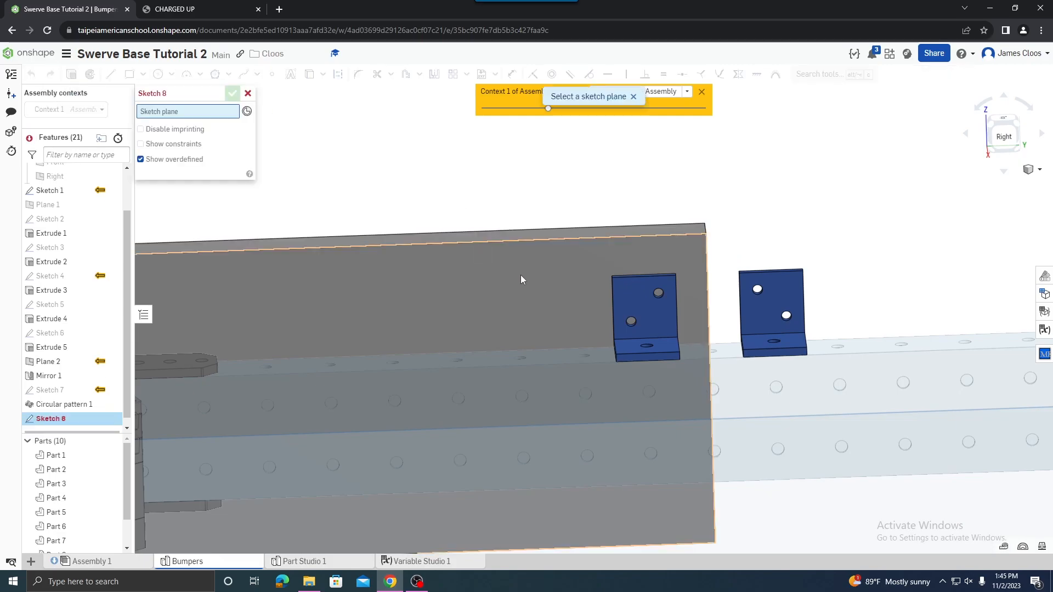
pyautogui.click(521, 277)
pyautogui.scroll(-5, 552, 311)
pyautogui.scroll(5, 601, 307)
pyautogui.scroll(-3, 495, 315)
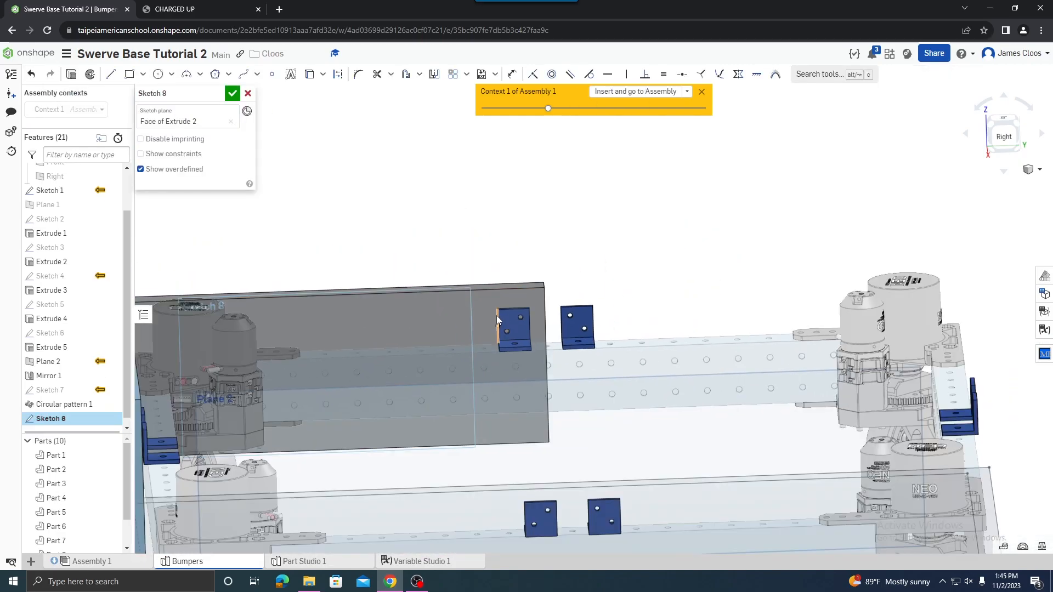
pyautogui.scroll(5, 496, 314)
pyautogui.click(499, 324)
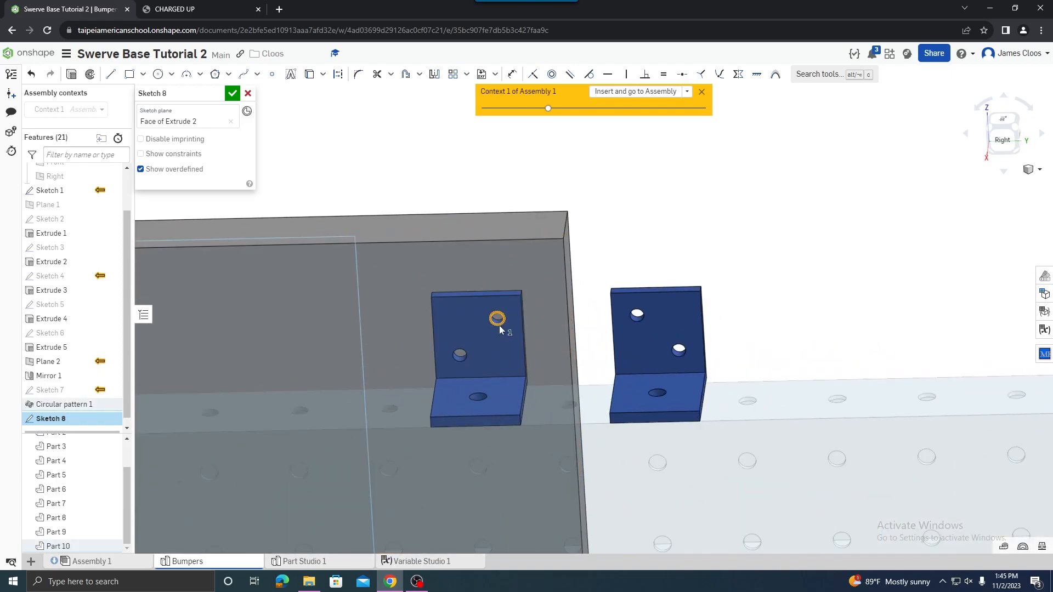
pyautogui.click(462, 352)
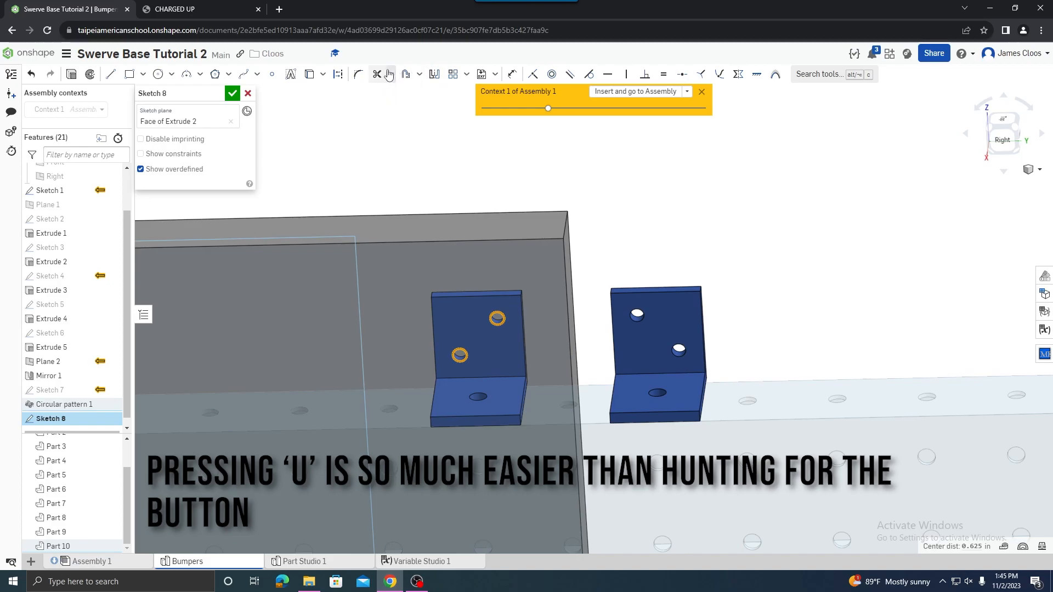
pyautogui.click(310, 76)
# Extrude the projected circles as a Remove cut, Through all, with the grey bumper board (Part 2) as merge scope.
pyautogui.scroll(-3, 439, 167)
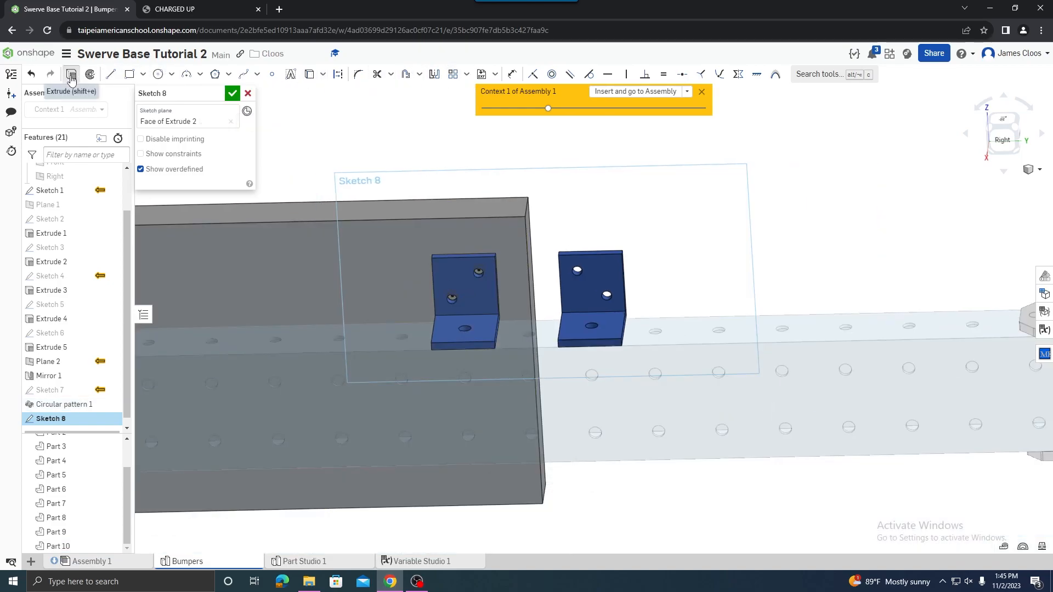
pyautogui.click(72, 75)
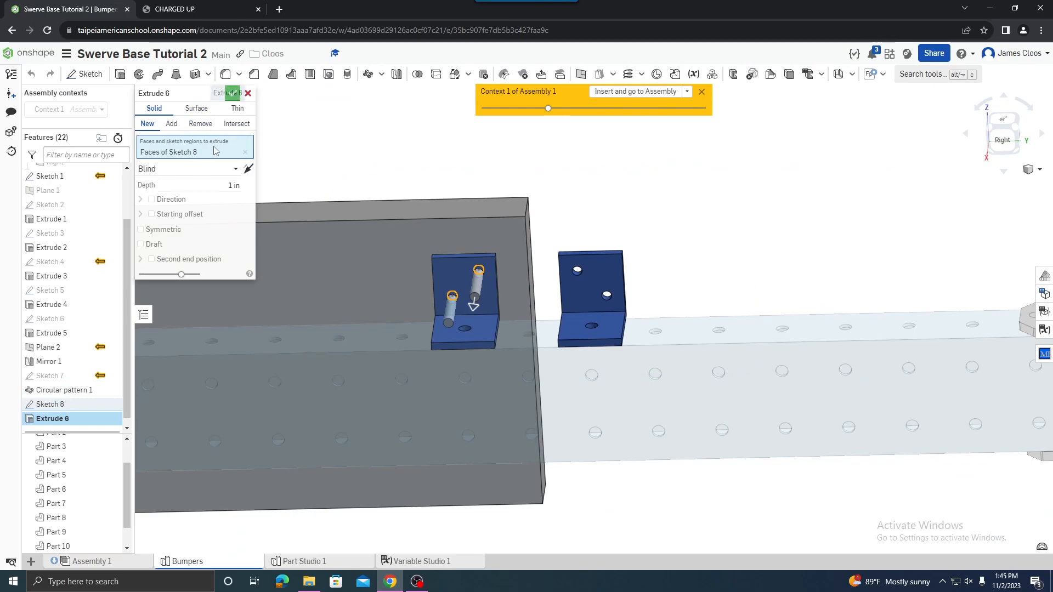
pyautogui.click(200, 123)
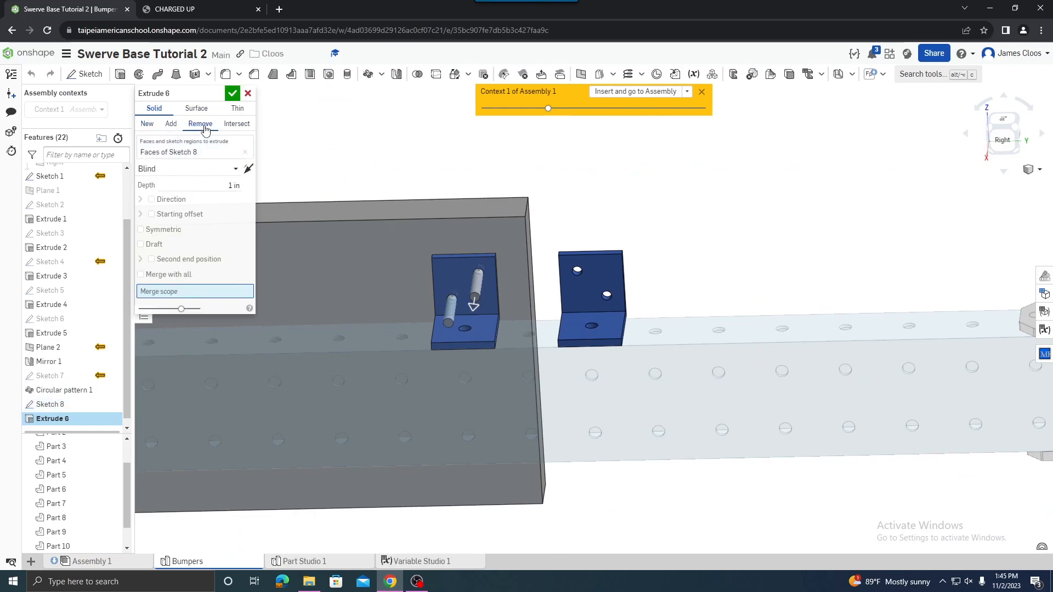
pyautogui.click(233, 169)
pyautogui.click(178, 257)
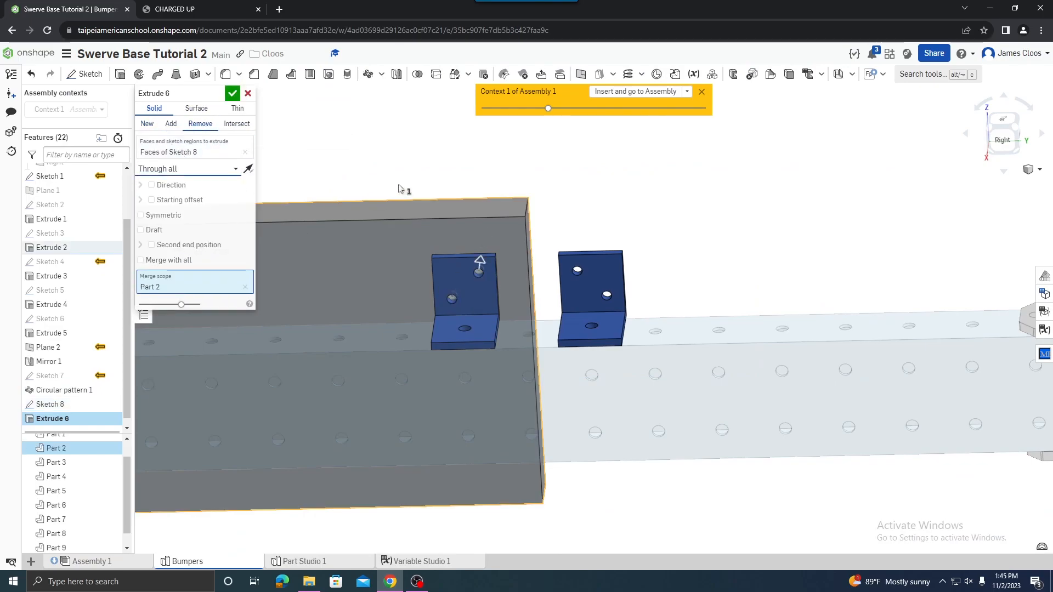
pyautogui.click(237, 96)
# Examine the grey board's bracket holes and the bracket on the adjoining blue bumper board.
pyautogui.moveTo(593, 213); pyautogui.dragTo(508, 215, button='right')
pyautogui.scroll(-6, 477, 241)
pyautogui.moveTo(362, 236); pyautogui.dragTo(232, 243, button='right')
pyautogui.scroll(3, 239, 222)
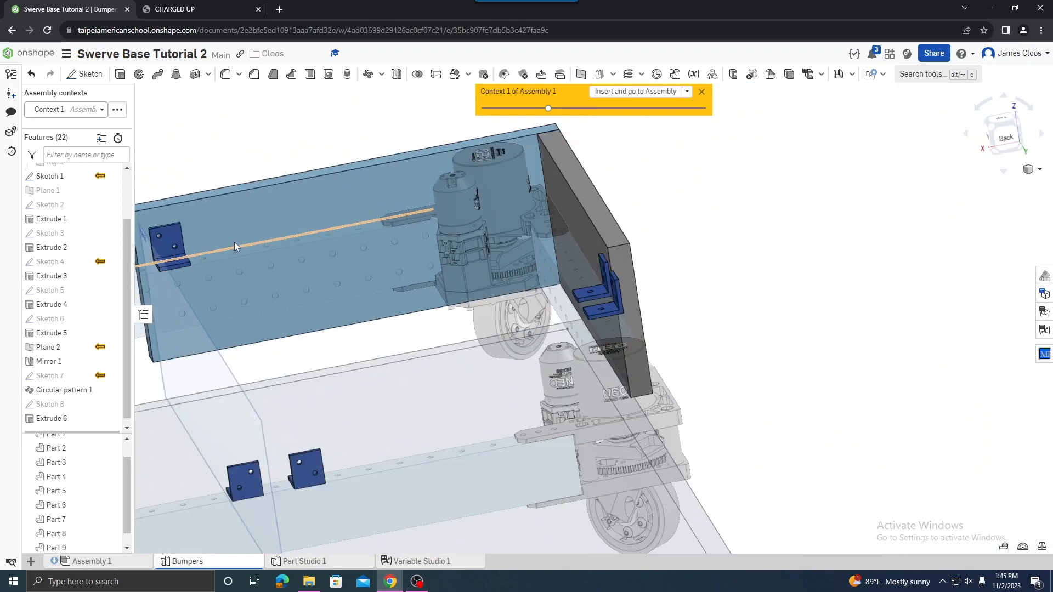
pyautogui.click(171, 237)
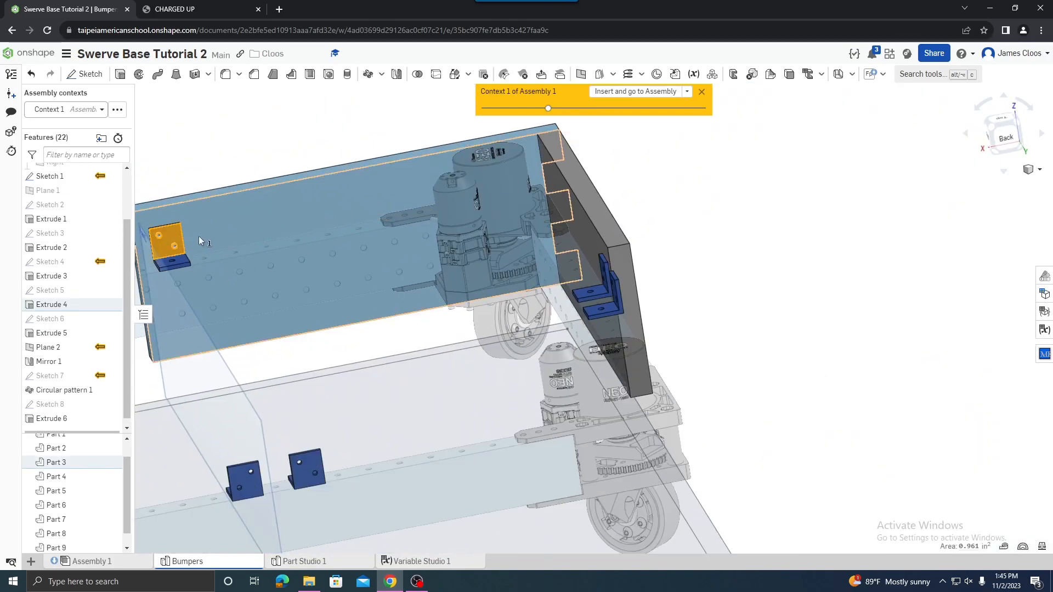
pyautogui.scroll(2, 517, 174)
pyautogui.scroll(-4, 574, 307)
pyautogui.moveTo(567, 307); pyautogui.dragTo(574, 304, button='right')
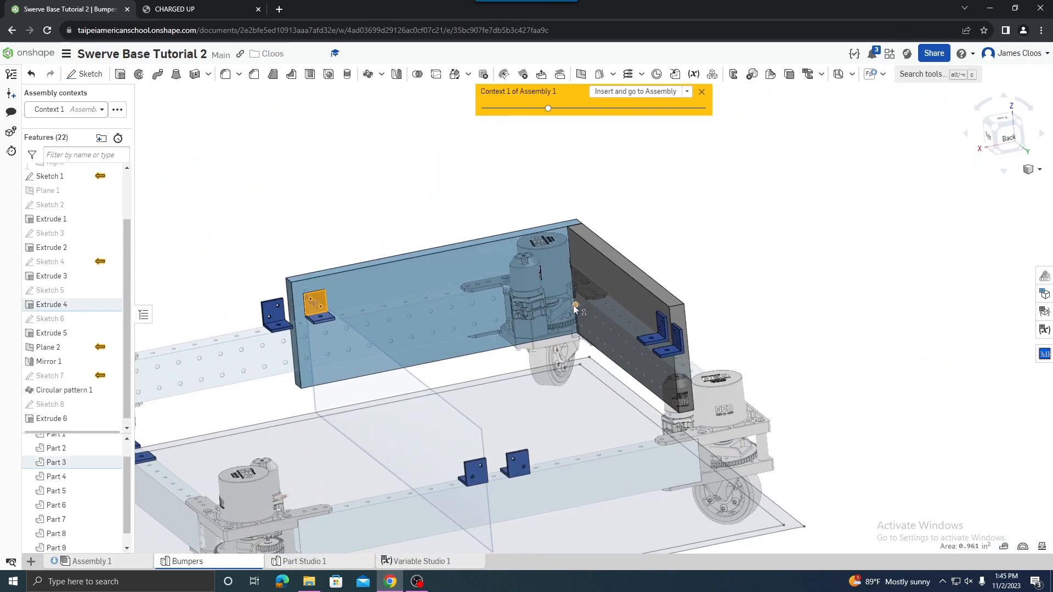
pyautogui.click(354, 179)
# Inspect the blue board's bracket and its mounting holes up close, along with the bracket layout around the frame.
pyautogui.moveTo(442, 220); pyautogui.dragTo(442, 203, button='right')
pyautogui.scroll(-4, 442, 203)
pyautogui.scroll(1, 459, 257)
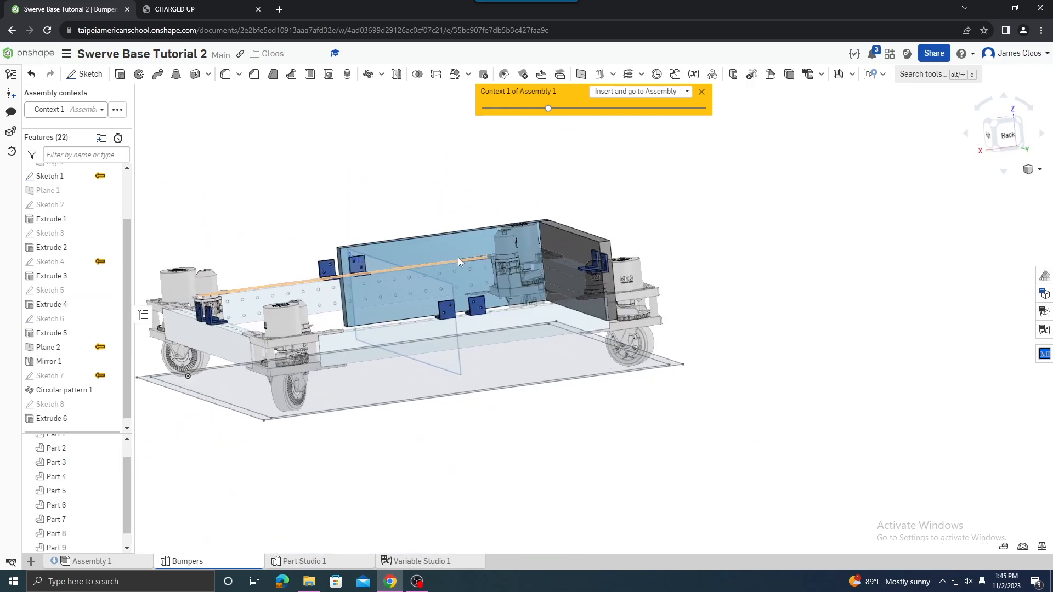
pyautogui.scroll(2, 458, 258)
pyautogui.moveTo(458, 258); pyautogui.dragTo(462, 275, button='right')
pyautogui.scroll(3, 399, 265)
pyautogui.scroll(-3, 427, 272)
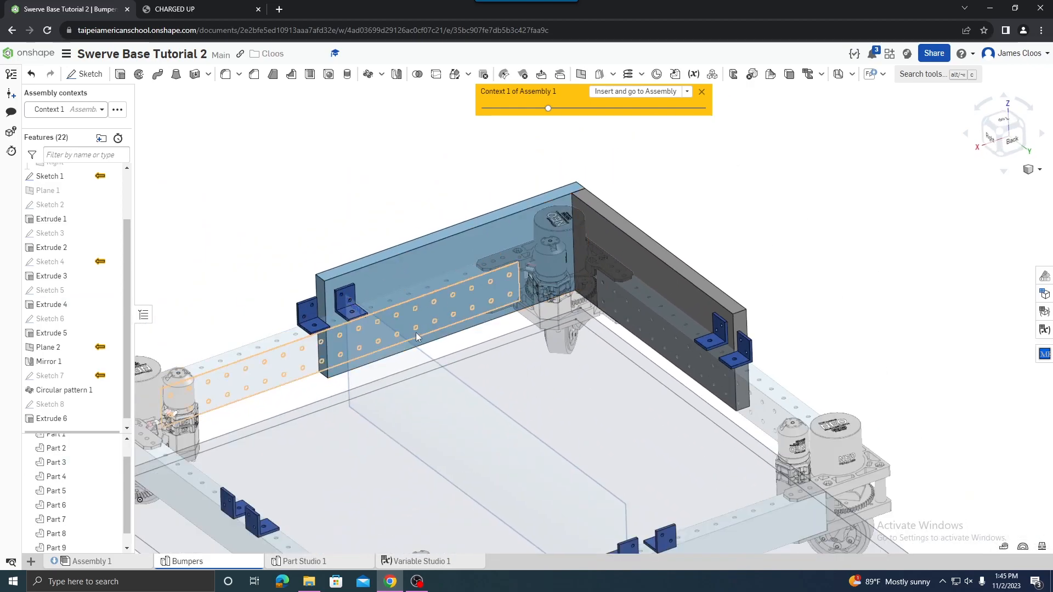
pyautogui.scroll(4, 343, 300)
pyautogui.click(328, 278)
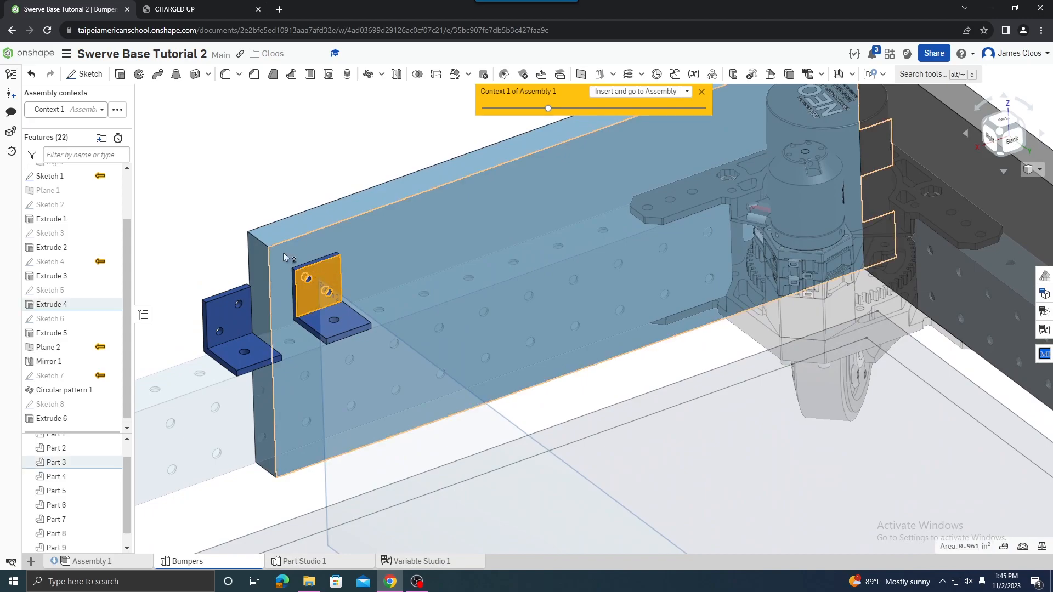
pyautogui.click(213, 152)
pyautogui.scroll(-5, 374, 282)
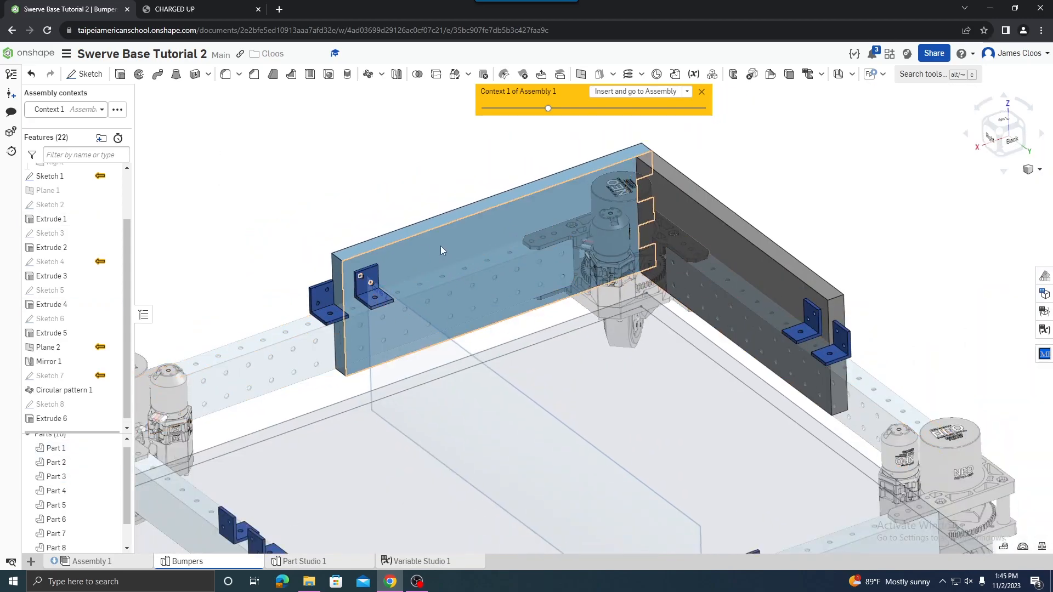
# Inspect the lower end of the interlocking corner joint between the two bumper boards from outside the frame.
pyautogui.scroll(-2, 711, 266)
pyautogui.moveTo(710, 262); pyautogui.dragTo(647, 235, button='right')
pyautogui.scroll(4, 760, 333)
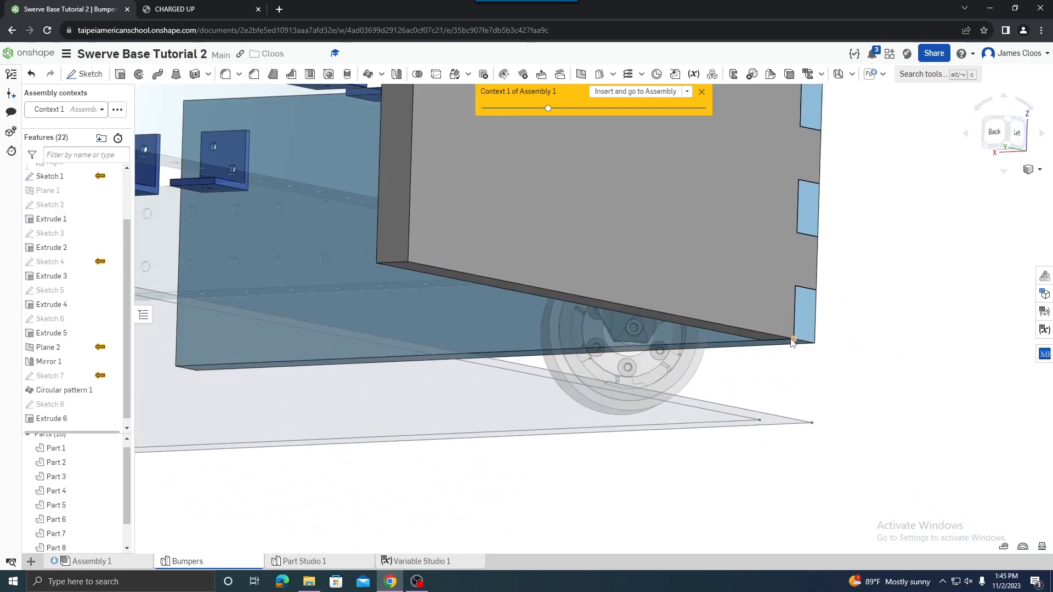
pyautogui.click(792, 343)
pyautogui.scroll(-5, 816, 395)
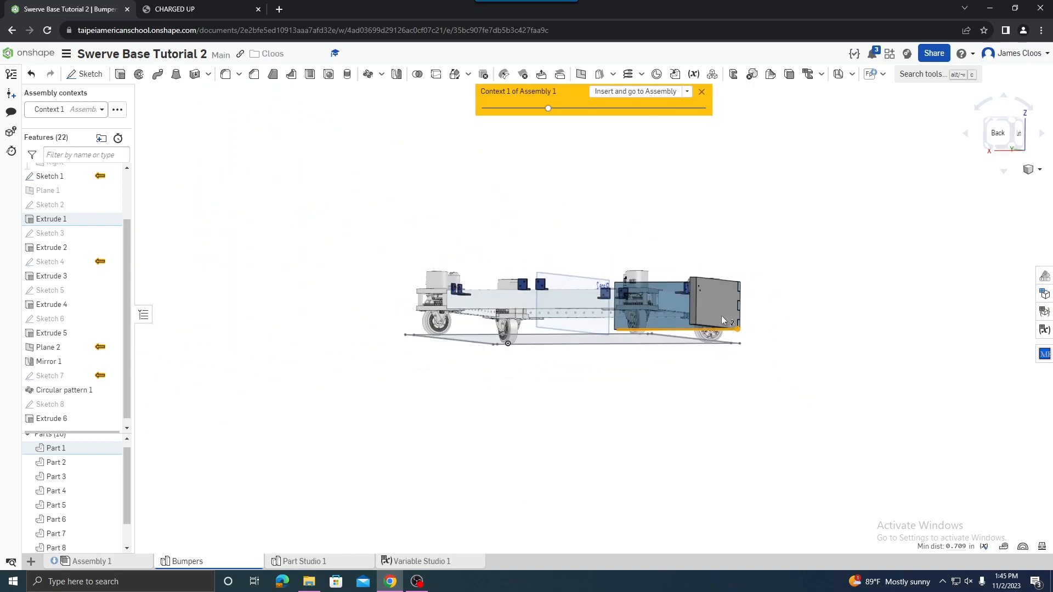
# Examine the blue and grey bumper boards, their corner joint and the bracket layout around the swerve base before patterning.
pyautogui.moveTo(721, 319); pyautogui.dragTo(639, 277, button='right')
pyautogui.scroll(5, 637, 277)
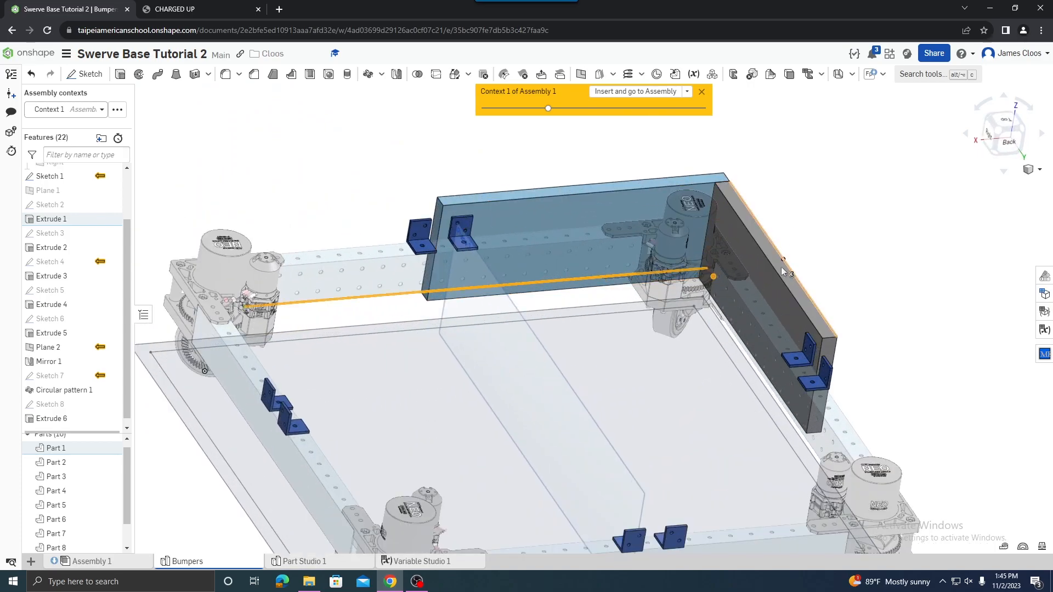
pyautogui.click(554, 281)
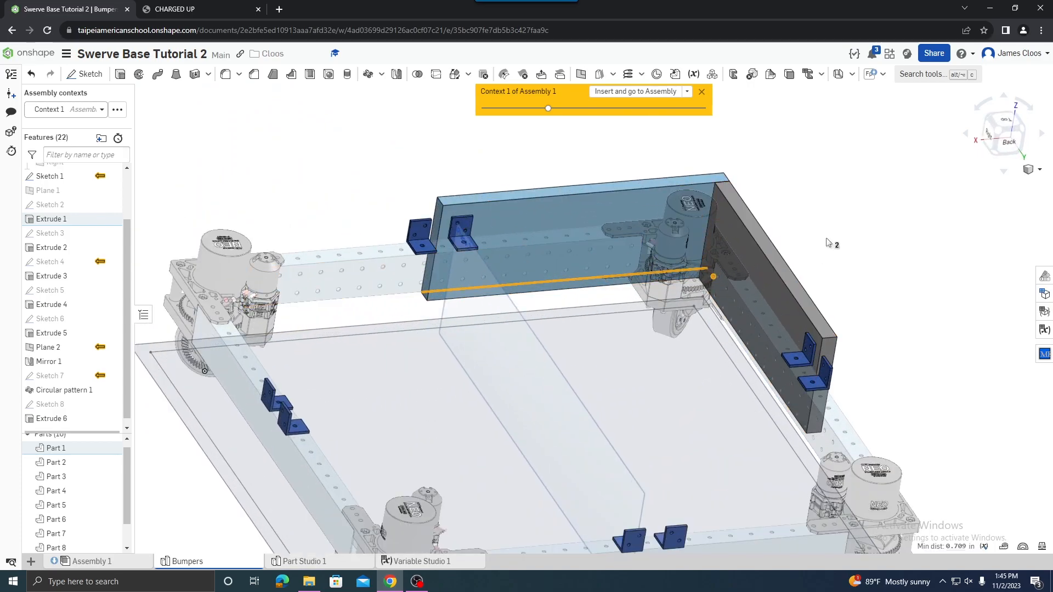
pyautogui.scroll(-4, 788, 251)
pyautogui.moveTo(746, 228); pyautogui.dragTo(773, 274, button='right')
pyautogui.scroll(5, 768, 278)
pyautogui.click(768, 279)
pyautogui.scroll(-3, 768, 280)
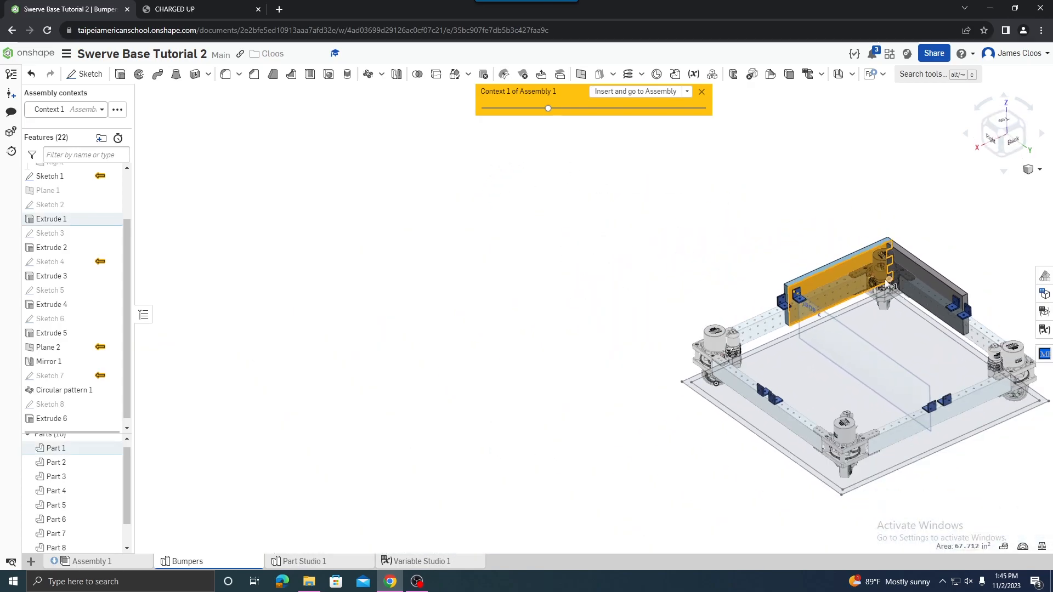
pyautogui.scroll(3, 923, 277)
pyautogui.click(924, 276)
pyautogui.click(649, 259)
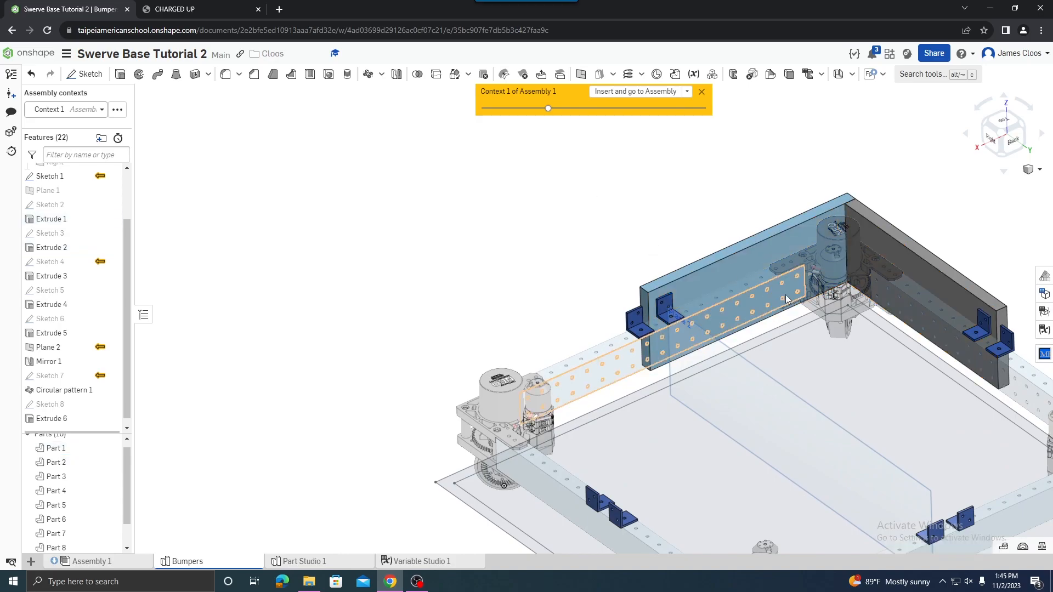
pyautogui.scroll(-4, 823, 323)
pyautogui.scroll(3, 838, 331)
pyautogui.scroll(4, 881, 304)
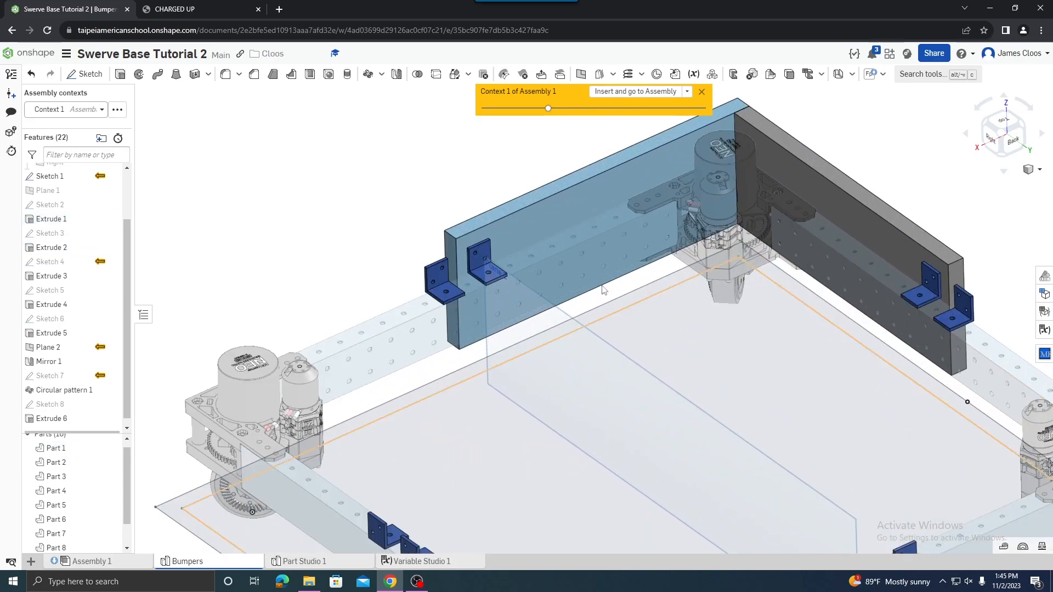
pyautogui.scroll(-5, 548, 293)
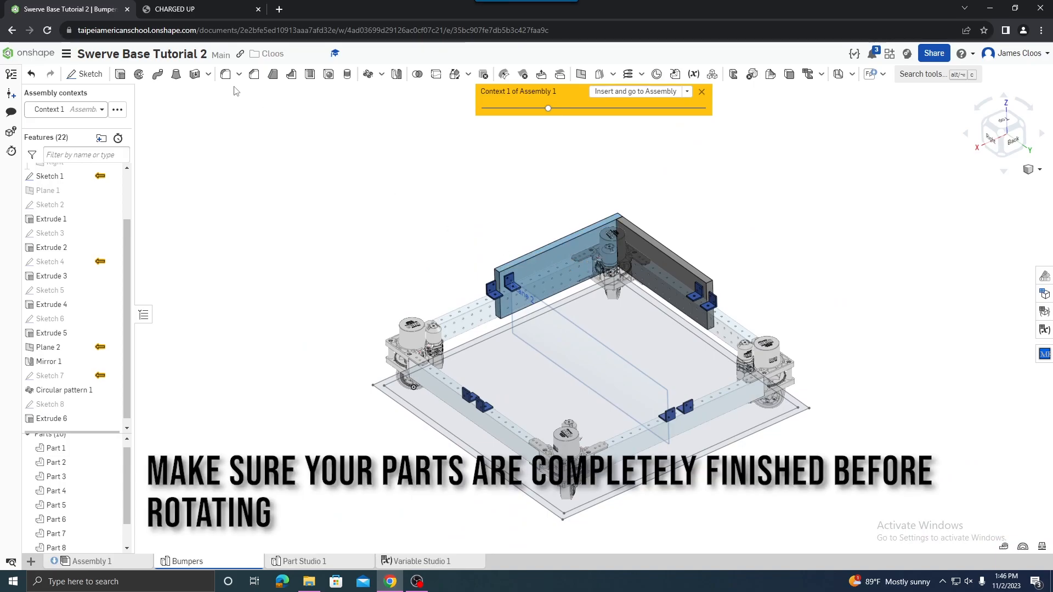
# Circular-pattern Part 1 and Part 2 around the vertical edge of Sketch 7 with 4 equally spaced instances over 360 deg.
pyautogui.click(368, 74)
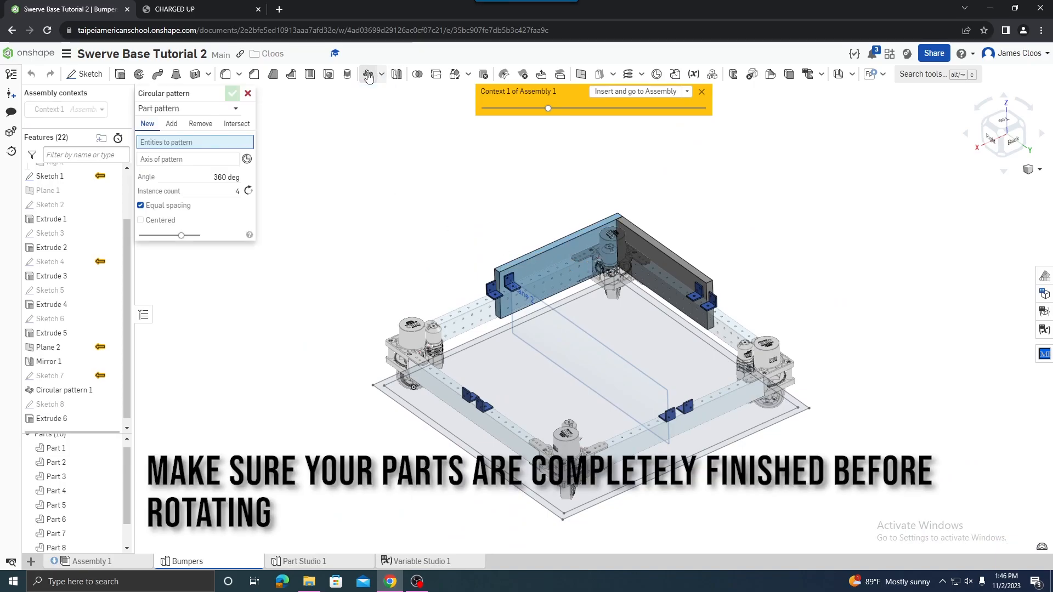
pyautogui.click(560, 250)
pyautogui.click(660, 255)
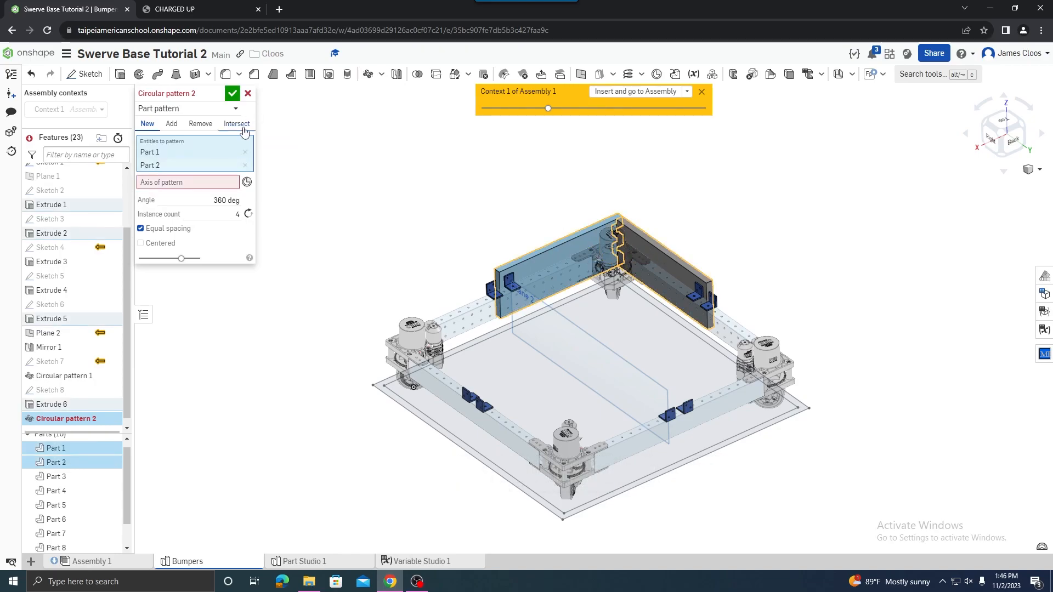
pyautogui.click(169, 183)
pyautogui.moveTo(633, 358); pyautogui.dragTo(639, 338, button='right')
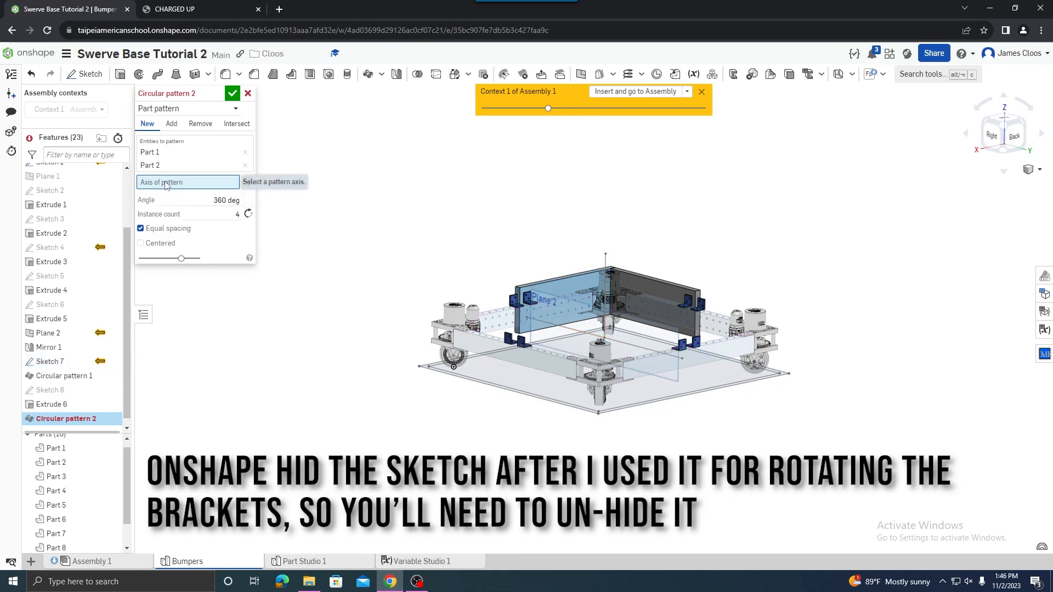
pyautogui.click(606, 276)
pyautogui.moveTo(807, 221)
pyautogui.mouseDown(button='right')
pyautogui.moveTo(749, 235)
pyautogui.moveTo(762, 235)
pyautogui.mouseUp(button='right')
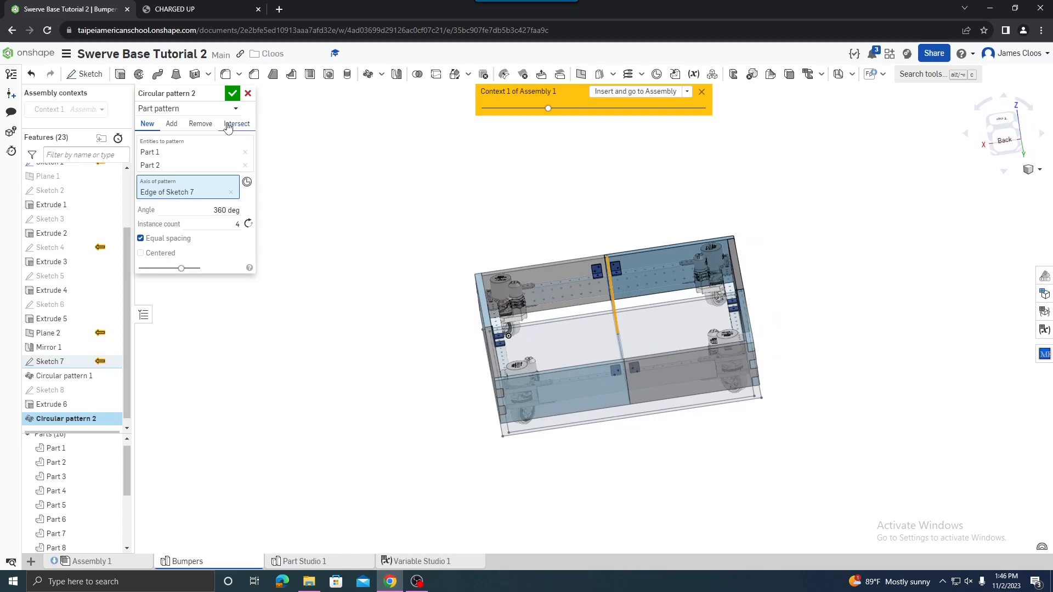
pyautogui.click(232, 94)
# Inspect the patterned bumper boards around the whole frame, including the corner joints, mounting holes and brackets.
pyautogui.moveTo(814, 325); pyautogui.dragTo(682, 346, button='right')
pyautogui.scroll(3, 707, 334)
pyautogui.scroll(-3, 909, 335)
pyautogui.moveTo(872, 344); pyautogui.dragTo(908, 360, button='right')
pyautogui.moveTo(673, 357); pyautogui.dragTo(580, 356, button='right')
pyautogui.moveTo(794, 269); pyautogui.dragTo(922, 273, button='right')
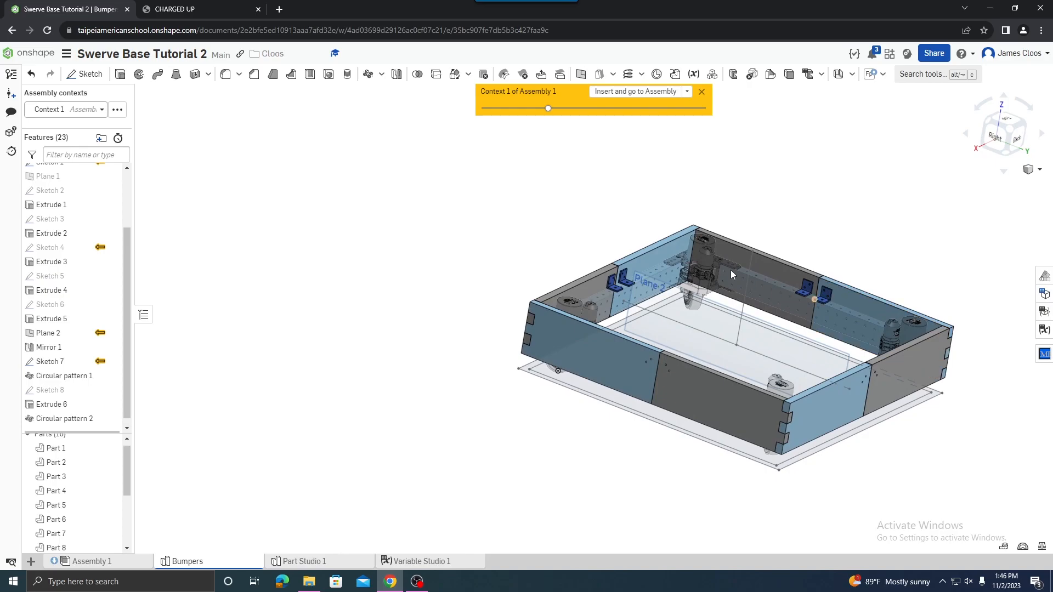
pyautogui.scroll(6, 691, 285)
pyautogui.scroll(-10, 442, 351)
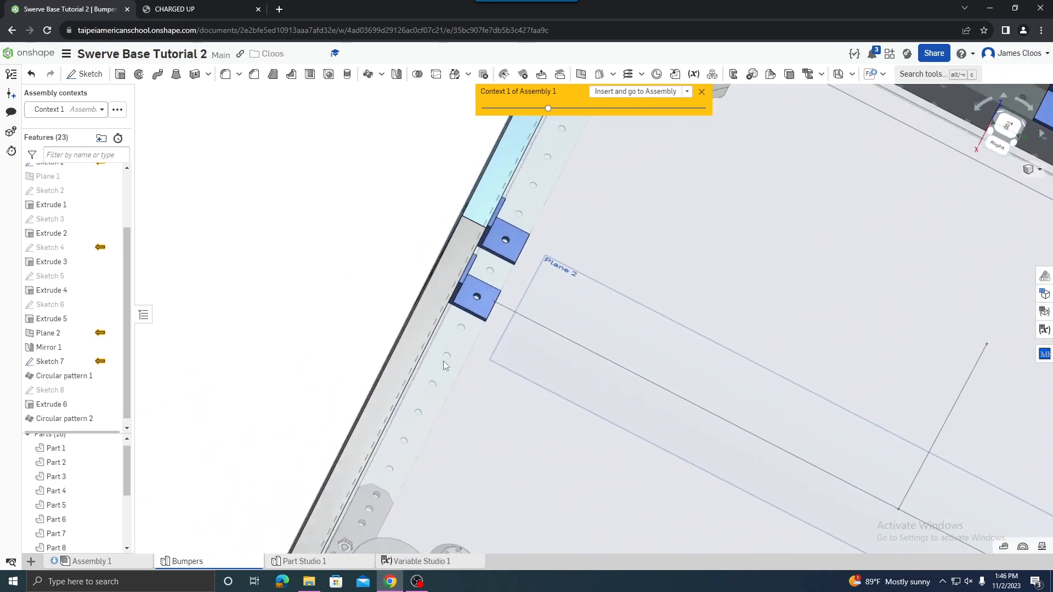
# Open the variable table and set bumperFloorOffset to 2 in.
pyautogui.click(1045, 331)
pyautogui.scroll(-5, 554, 258)
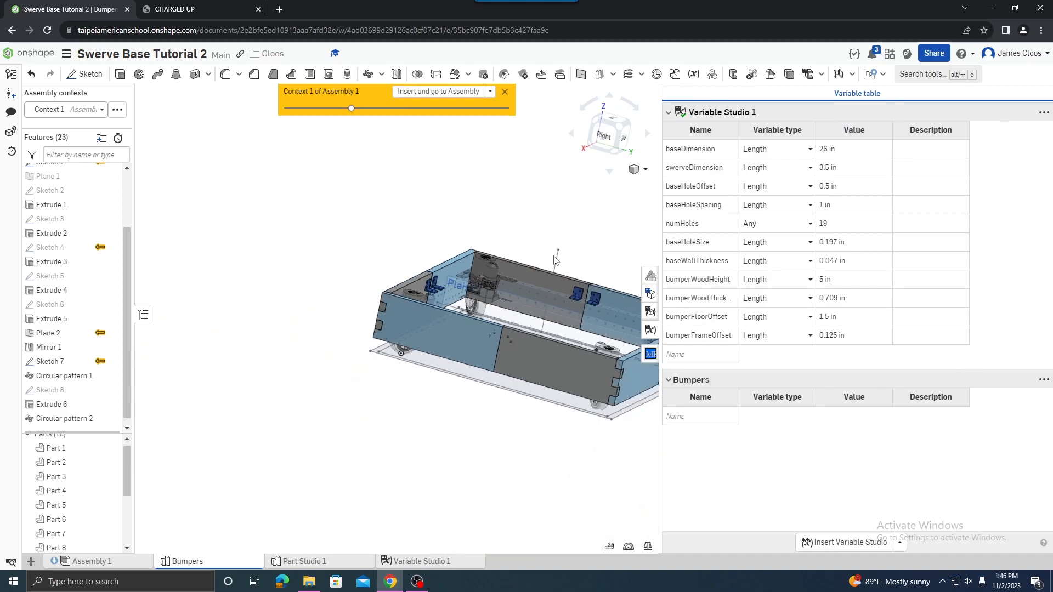
pyautogui.scroll(-2, 396, 234)
pyautogui.scroll(3, 524, 336)
pyautogui.moveTo(535, 345)
pyautogui.mouseDown(button='right')
pyautogui.moveTo(515, 356)
pyautogui.moveTo(519, 335)
pyautogui.moveTo(531, 363)
pyautogui.moveTo(539, 346)
pyautogui.moveTo(540, 358)
pyautogui.mouseUp(button='right')
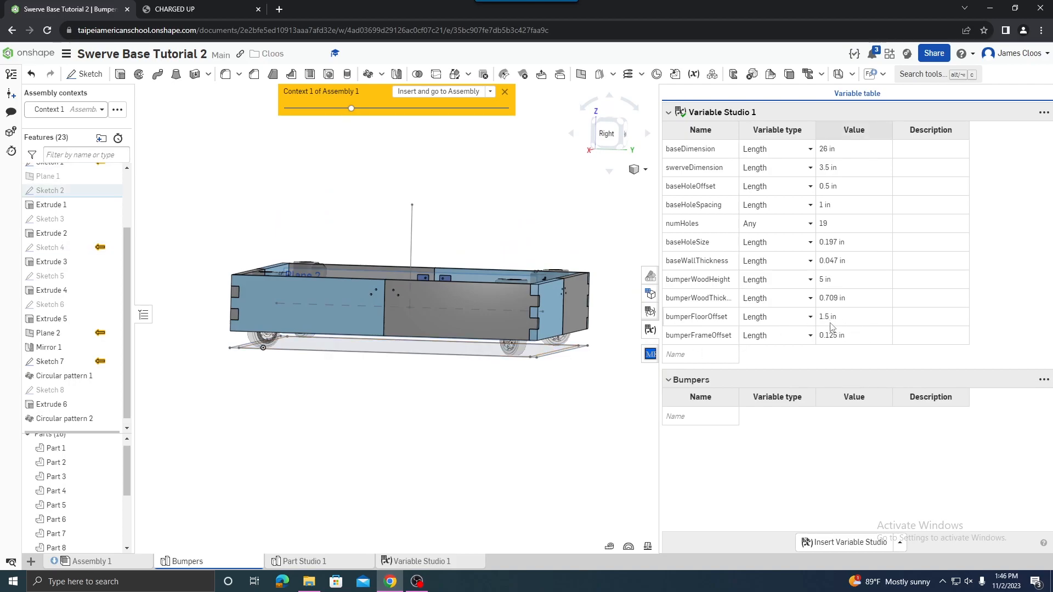
pyautogui.moveTo(452, 275); pyautogui.dragTo(355, 273, button='right')
pyautogui.scroll(5, 354, 258)
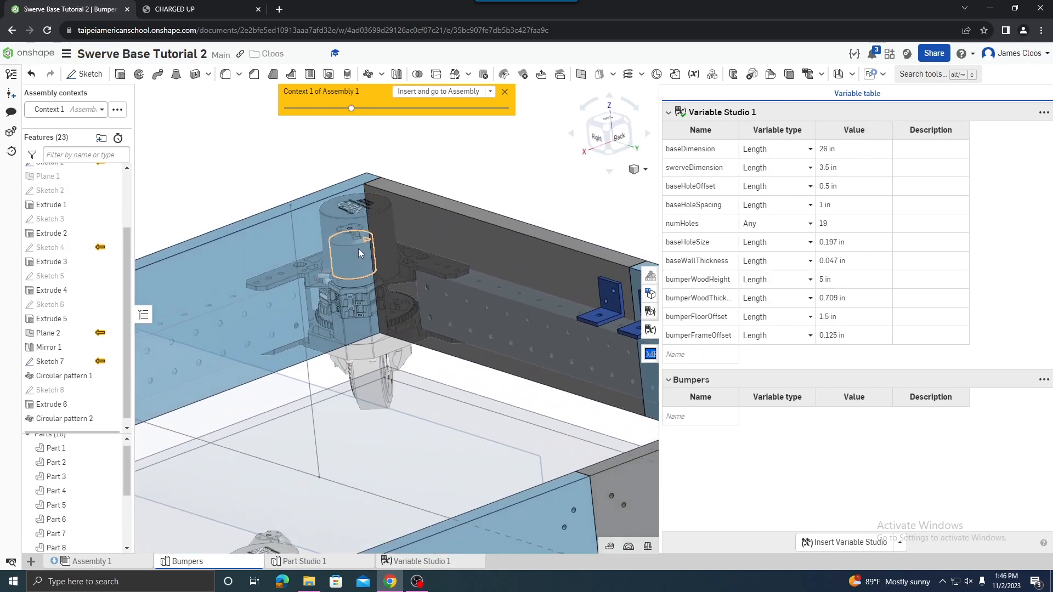
pyautogui.scroll(-10, 362, 236)
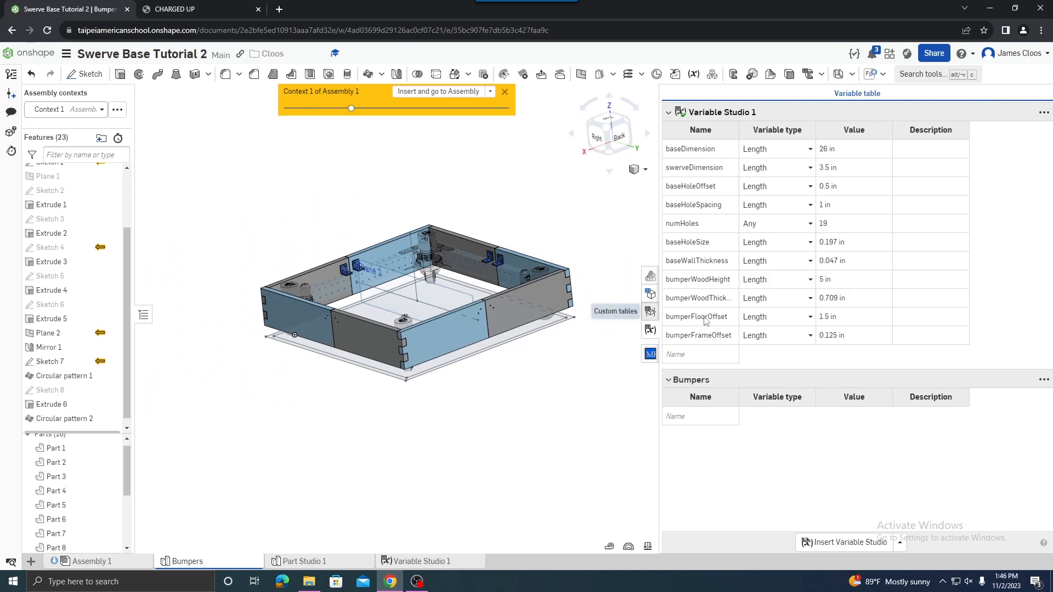
pyautogui.click(865, 317)
pyautogui.press('Return')
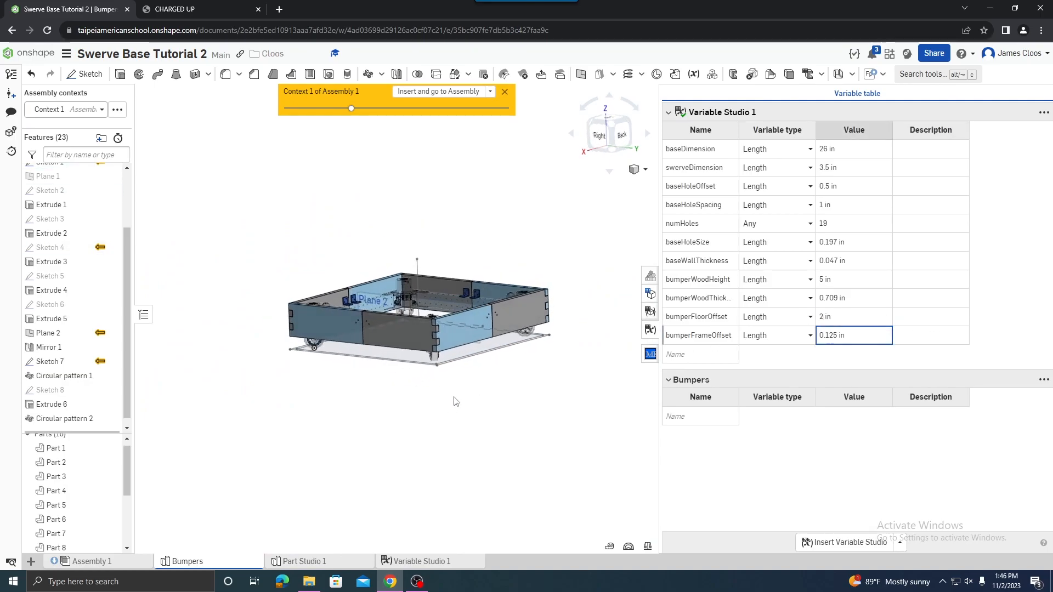
# Set the bumper wood thickness variable to 19 mm and check the corner joint up close.
pyautogui.scroll(5, 259, 290)
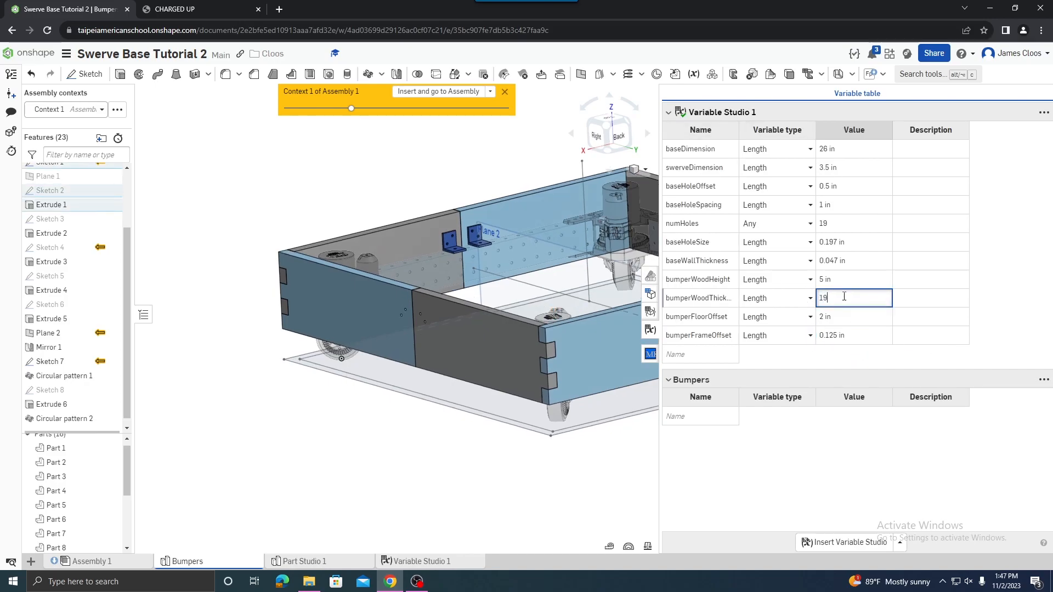
pyautogui.write('mm')
pyautogui.press('Return')
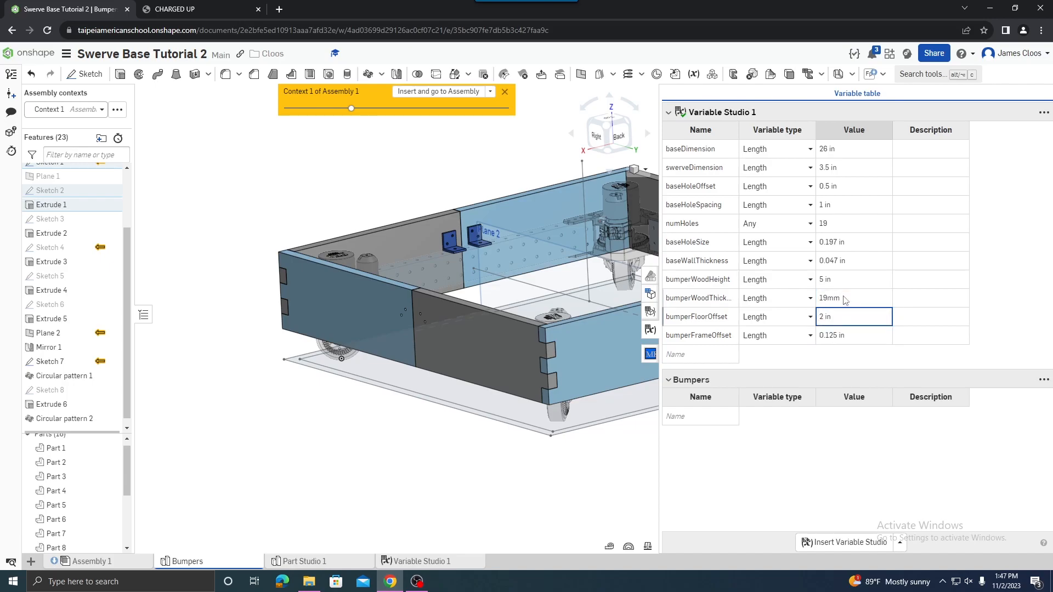
pyautogui.scroll(5, 540, 332)
pyautogui.scroll(1, 538, 330)
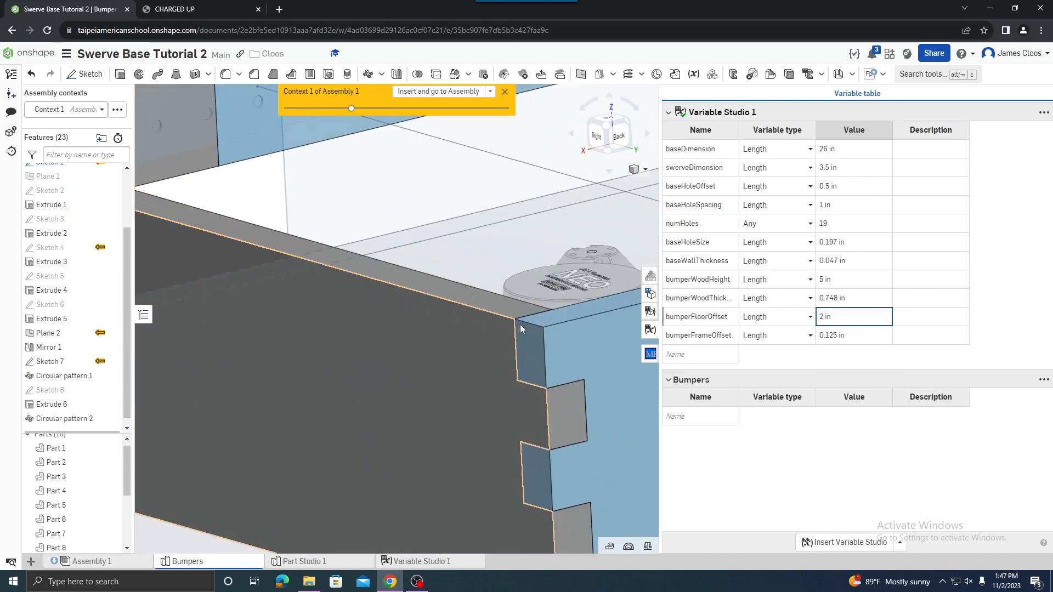
# Set the bumper wood thickness variable back to 18 mm.
pyautogui.click(841, 299)
pyautogui.write('18mm')
pyautogui.press('Return')
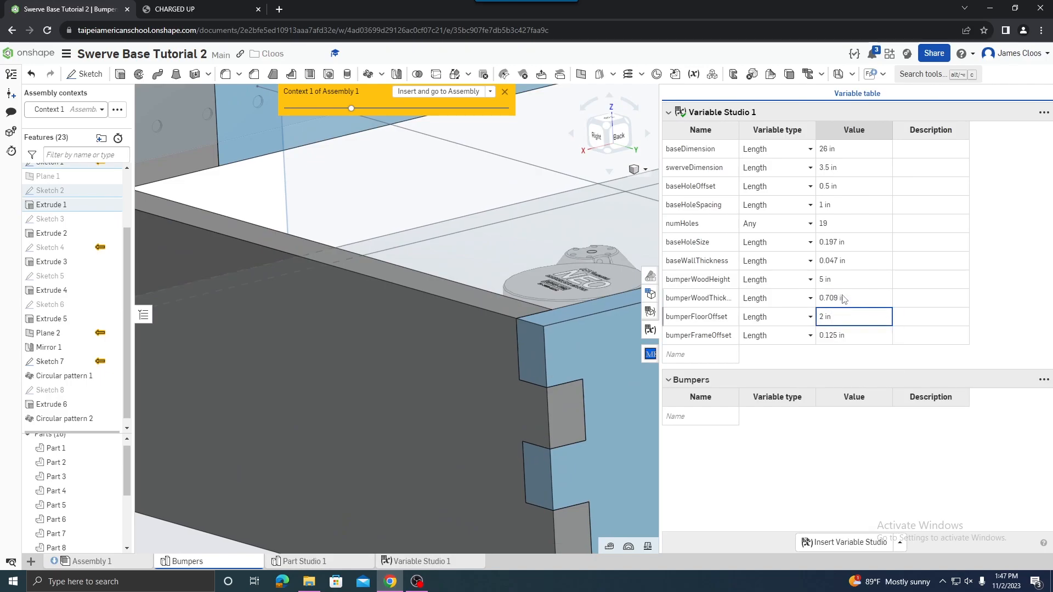
# Set bumperFrameOffset to 0.5 in.
pyautogui.click(847, 337)
pyautogui.scroll(-4, 503, 261)
pyautogui.moveTo(471, 201); pyautogui.dragTo(384, 230, button='right')
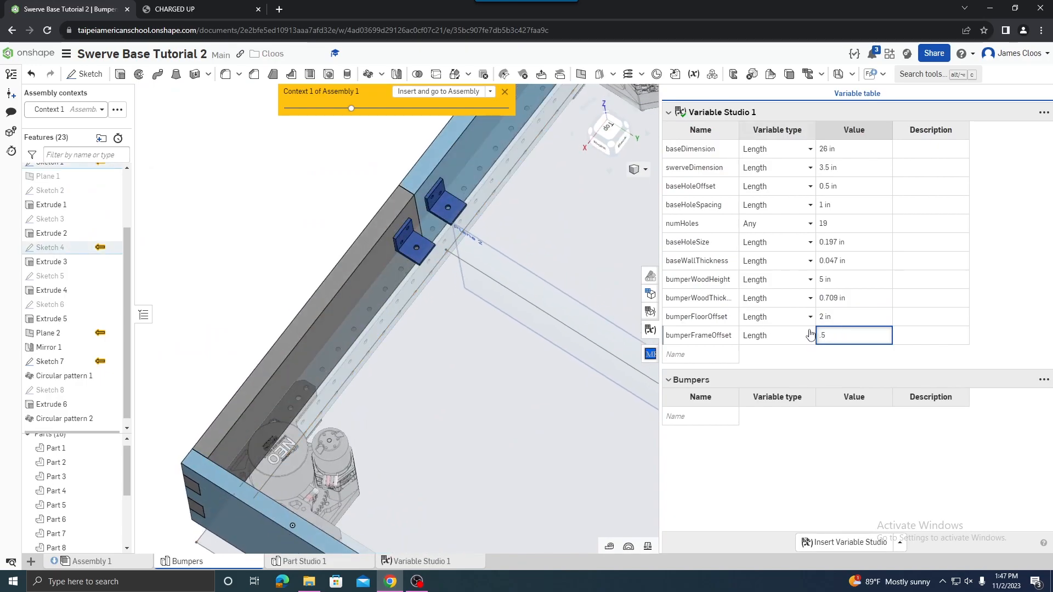
pyautogui.press('Return')
# Examine the gap between the bumper boards and the frame, and how the brackets sit across it.
pyautogui.moveTo(420, 225); pyautogui.dragTo(409, 260, button='right')
pyautogui.scroll(-4, 411, 259)
pyautogui.scroll(2, 494, 439)
pyautogui.moveTo(510, 447); pyautogui.dragTo(481, 456, button='right')
pyautogui.scroll(-1, 480, 455)
pyautogui.scroll(-1, 410, 245)
pyautogui.moveTo(409, 245); pyautogui.dragTo(434, 212, button='right')
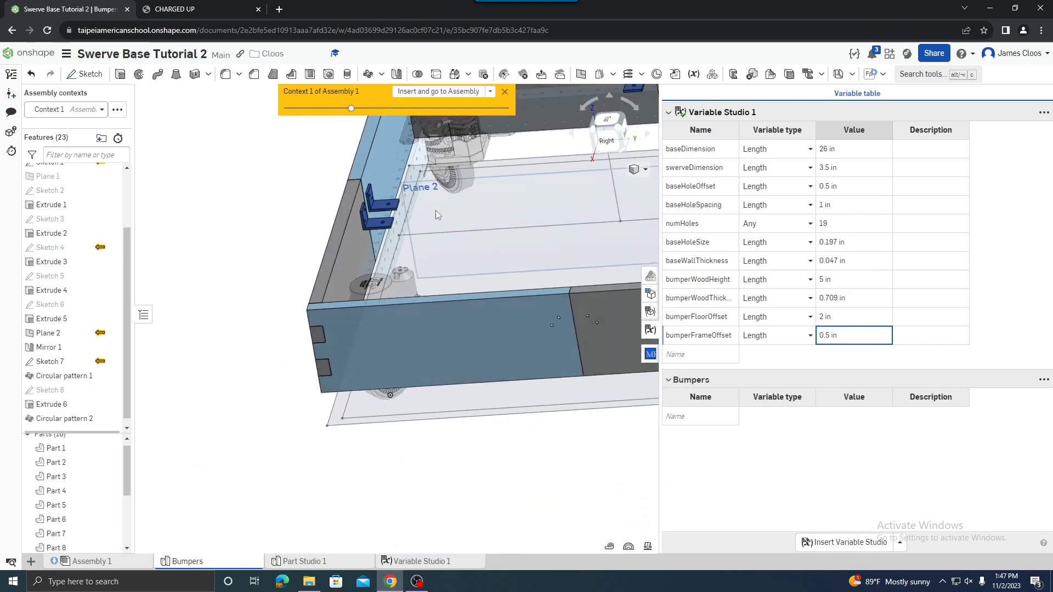
pyautogui.scroll(5, 373, 235)
# Set bumperFrameOffset back to 0.125 in.
pyautogui.moveTo(373, 234); pyautogui.dragTo(370, 249, button='right')
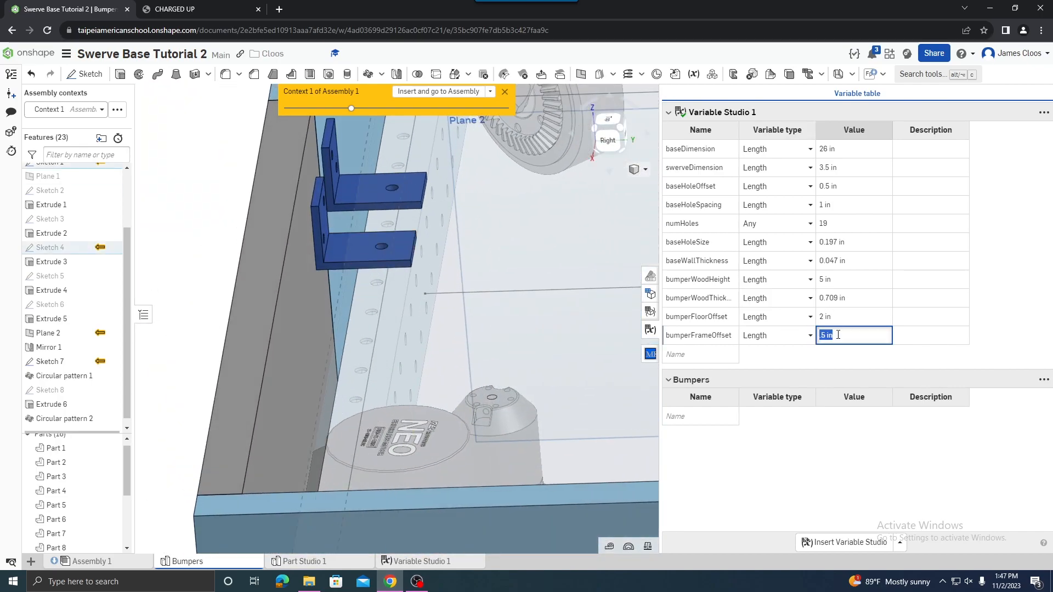
pyautogui.press('Return')
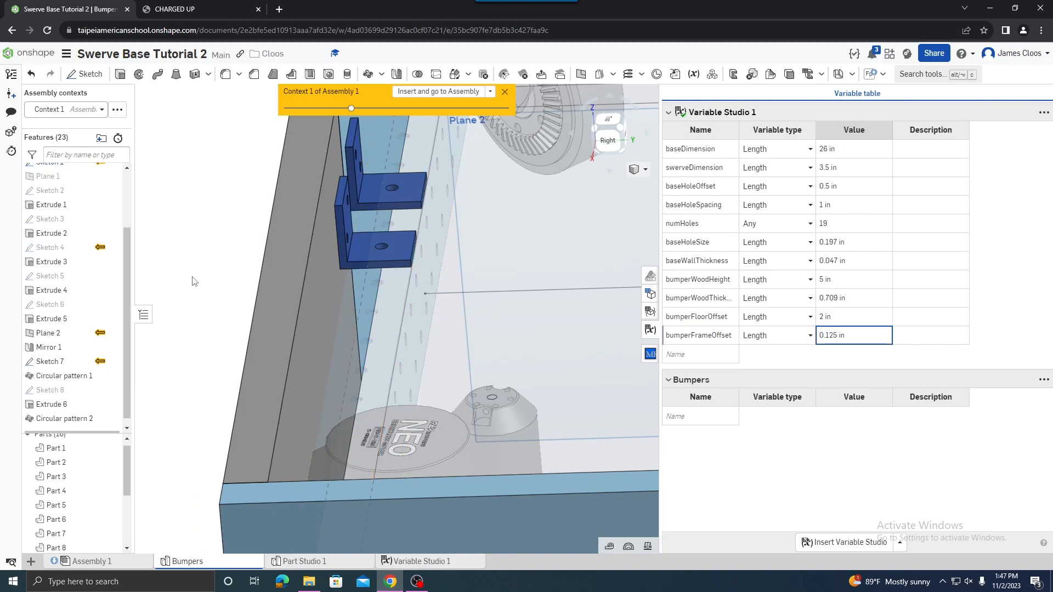
pyautogui.scroll(-6, 521, 383)
pyautogui.moveTo(520, 333); pyautogui.dragTo(499, 342, button='right')
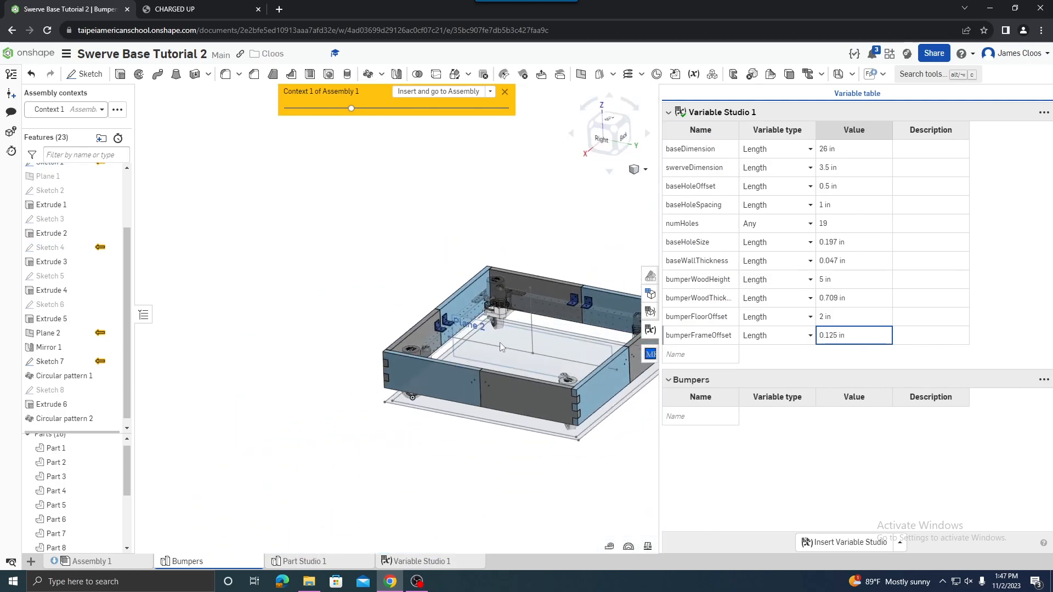
# Inspect the outer faces and corner joints of the bumper boards around the frame.
pyautogui.scroll(4, 510, 329)
pyautogui.scroll(-2, 609, 295)
pyautogui.moveTo(576, 296); pyautogui.dragTo(544, 310, button='right')
pyautogui.moveTo(412, 347)
pyautogui.mouseDown(button='right')
pyautogui.moveTo(414, 321)
pyautogui.moveTo(408, 338)
pyautogui.mouseUp(button='right')
pyautogui.scroll(-4, 406, 337)
pyautogui.moveTo(270, 348); pyautogui.dragTo(404, 357, button='right')
pyautogui.scroll(5, 362, 373)
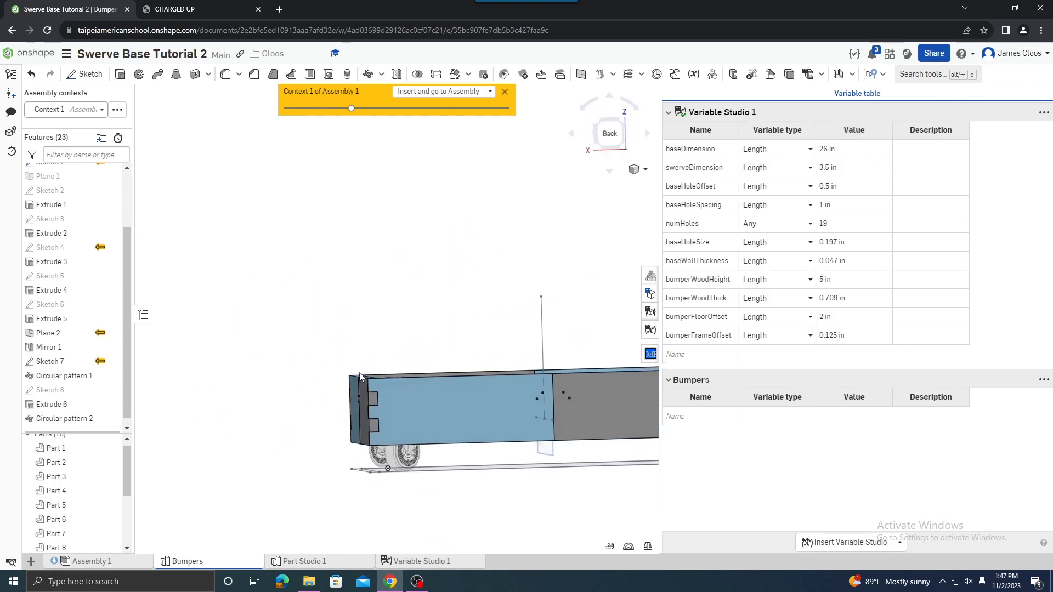
# Switch to the CHARGED UP game manual and read the bumper rules on marking, weight, construction and corner backing.
pyautogui.click(170, 9)
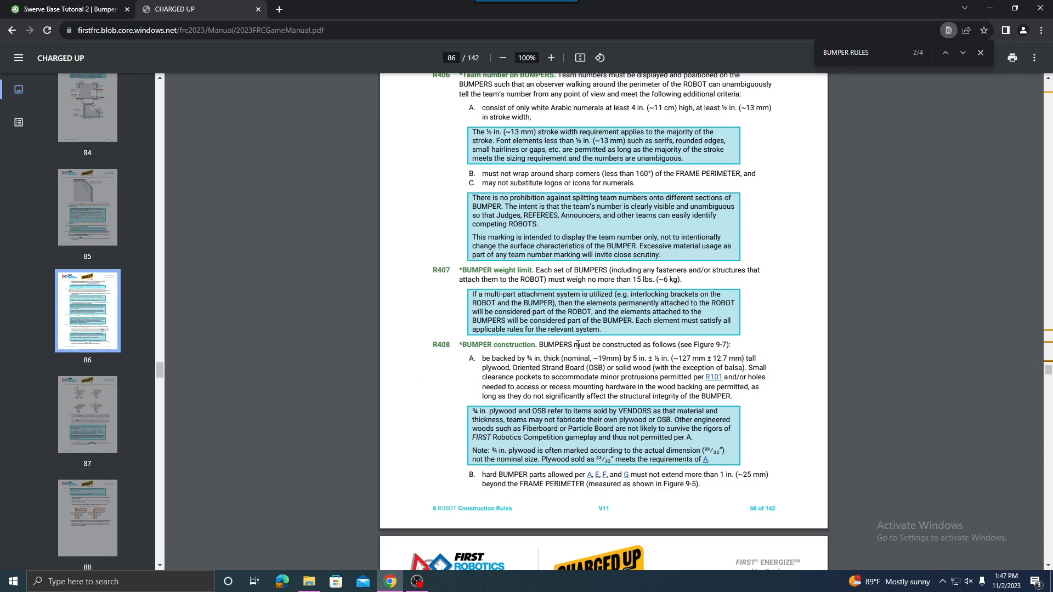
pyautogui.scroll(-1, 588, 341)
pyautogui.scroll(4, 598, 351)
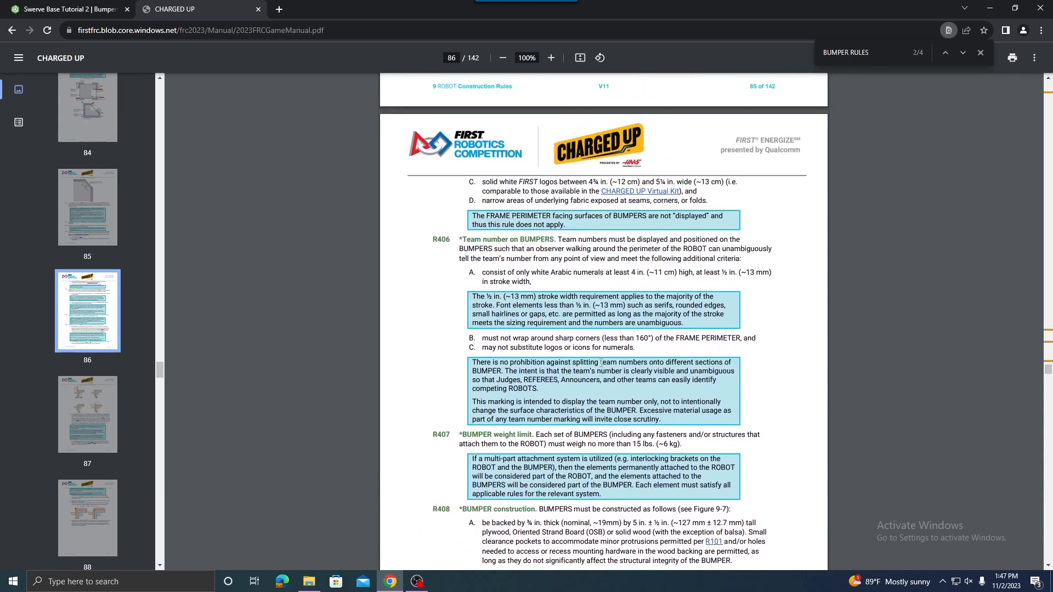
pyautogui.scroll(12, 601, 363)
pyautogui.scroll(-16, 601, 363)
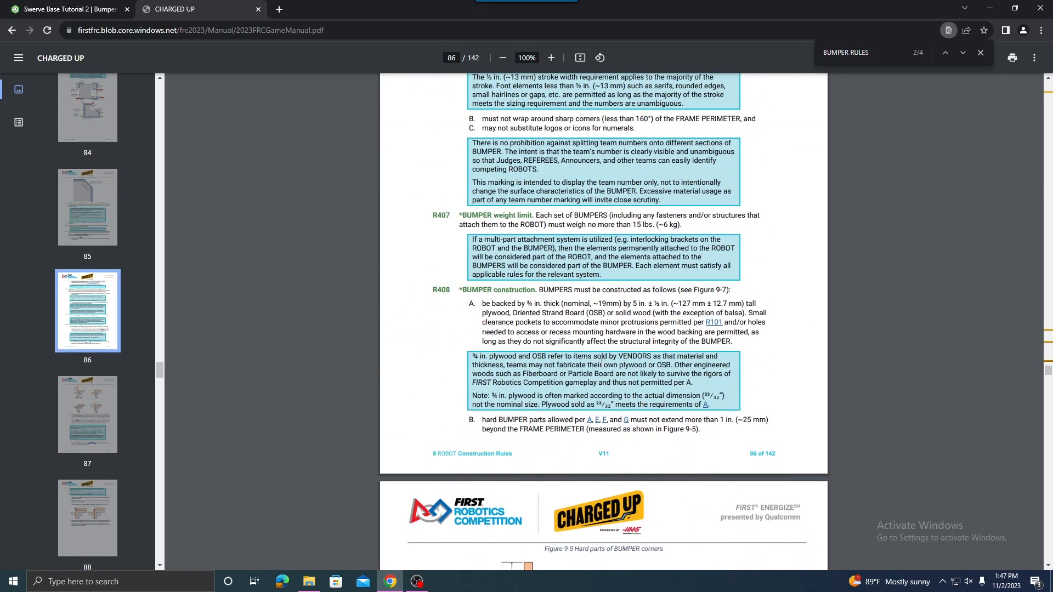
pyautogui.scroll(-11, 601, 363)
pyautogui.scroll(1, 487, 311)
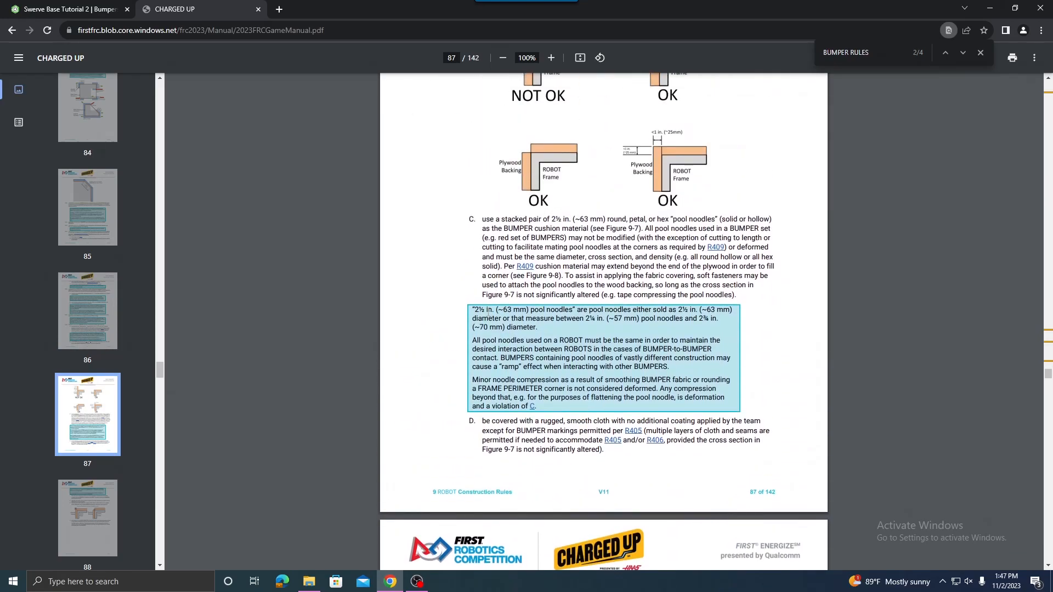
pyautogui.scroll(1, 499, 399)
# Switch back to the Onshape bumper model and start a sketch on the outer face of the corner bumper board.
pyautogui.click(77, 7)
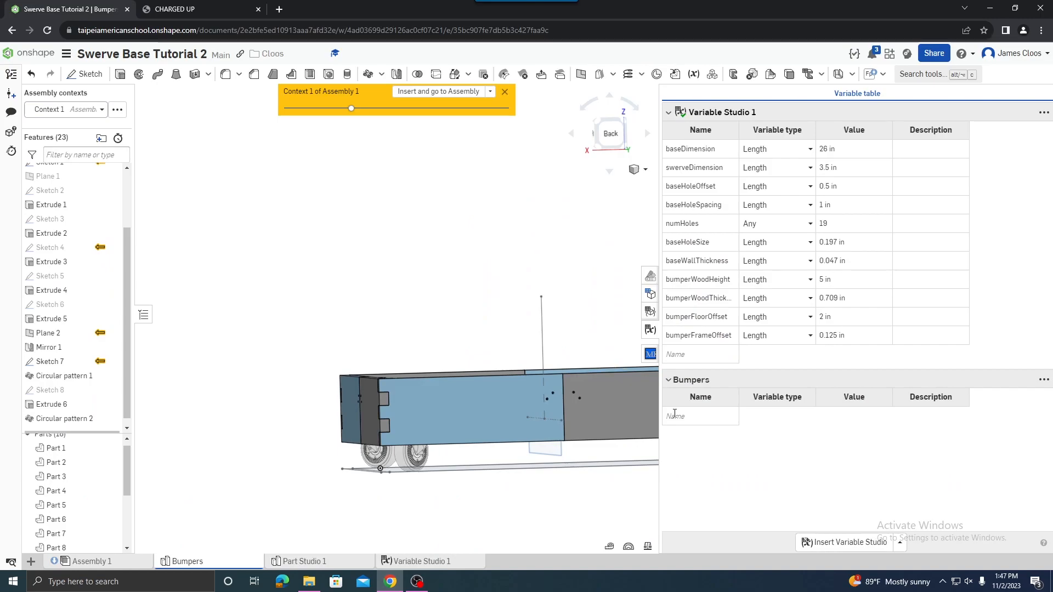
pyautogui.moveTo(433, 309); pyautogui.dragTo(315, 298, button='right')
pyautogui.scroll(-8, 543, 291)
pyautogui.scroll(4, 575, 322)
pyautogui.scroll(4, 384, 328)
pyautogui.scroll(4, 318, 304)
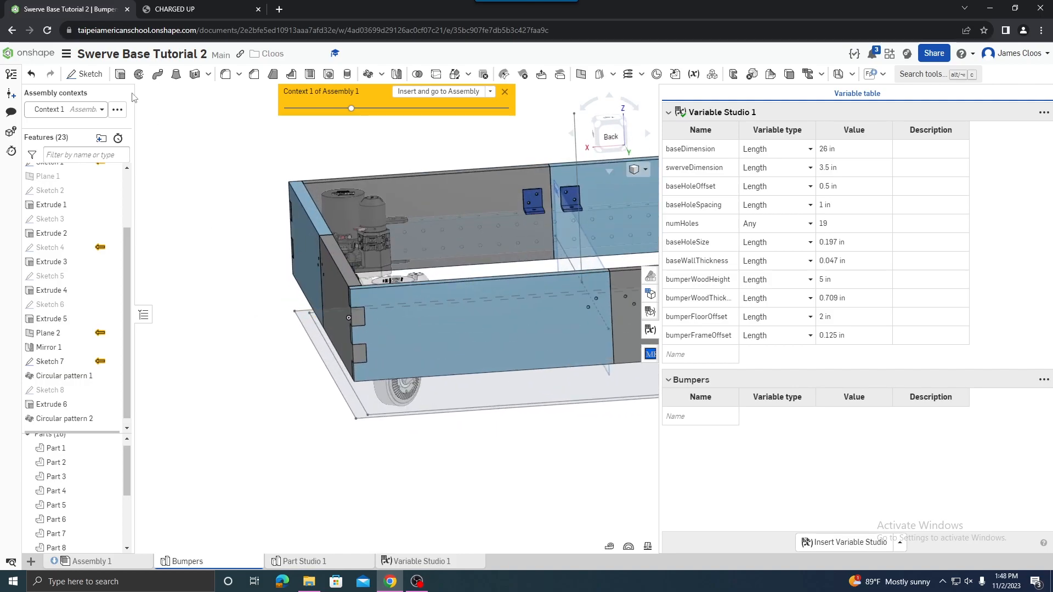
pyautogui.click(82, 75)
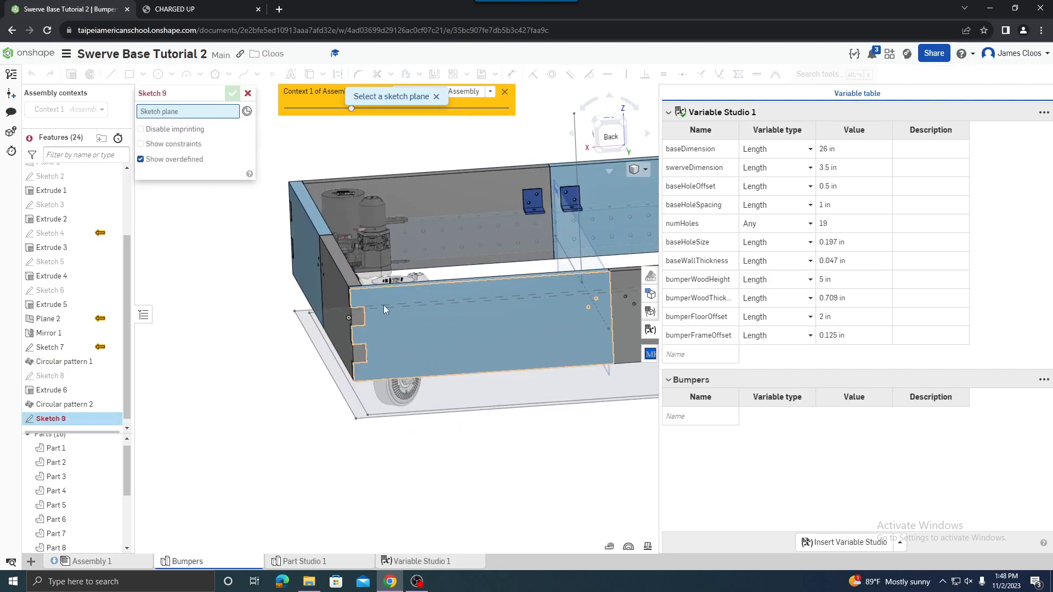
pyautogui.moveTo(350, 317)
pyautogui.mouseDown(button='right')
pyautogui.moveTo(420, 314)
pyautogui.moveTo(344, 313)
pyautogui.mouseUp(button='right')
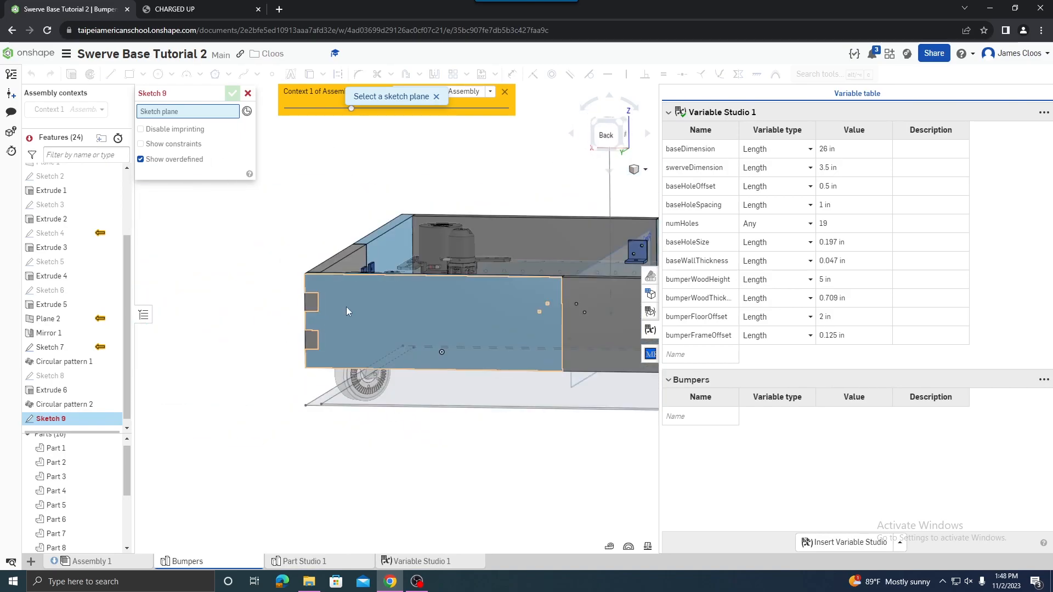
pyautogui.click(346, 311)
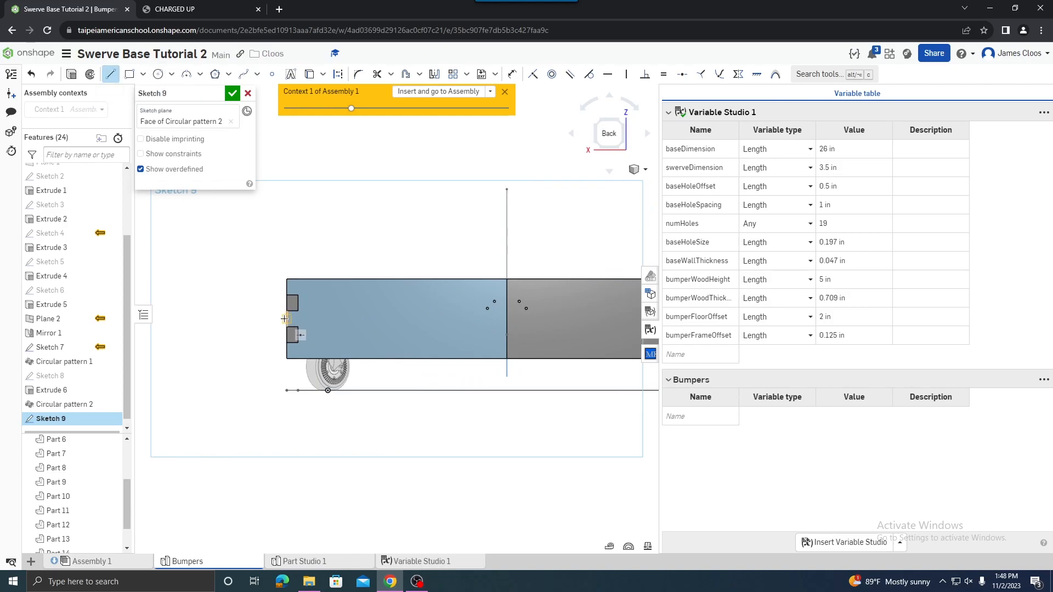
# Draw a horizontal construction line outward from the midpoint of the board's end, and a circle about 2 in in diameter above it.
pyautogui.click(283, 317)
pyautogui.press('Escape')
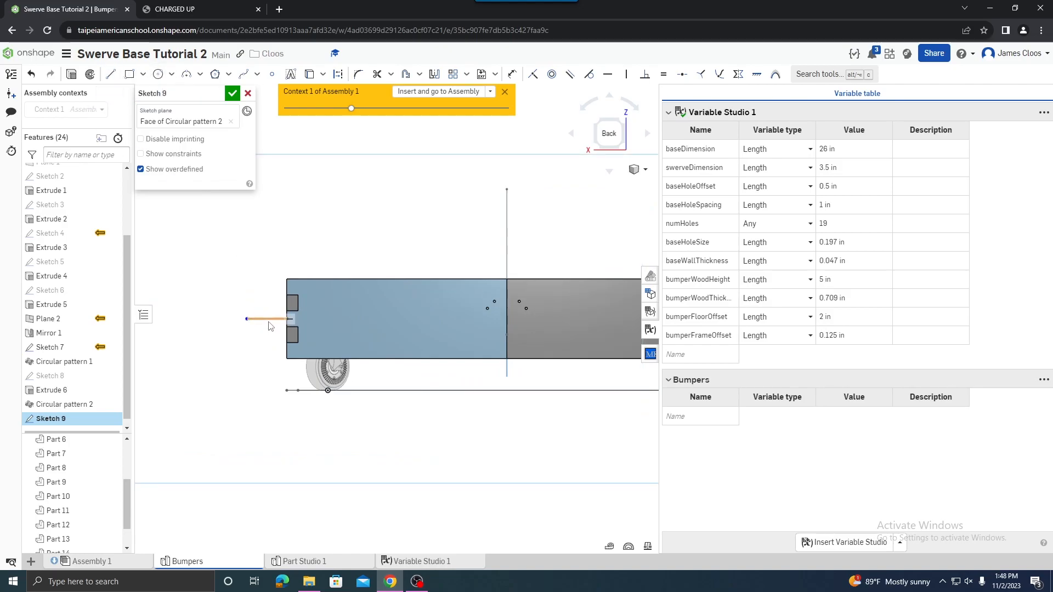
pyautogui.click(157, 74)
pyautogui.click(259, 306)
pyautogui.press('Escape')
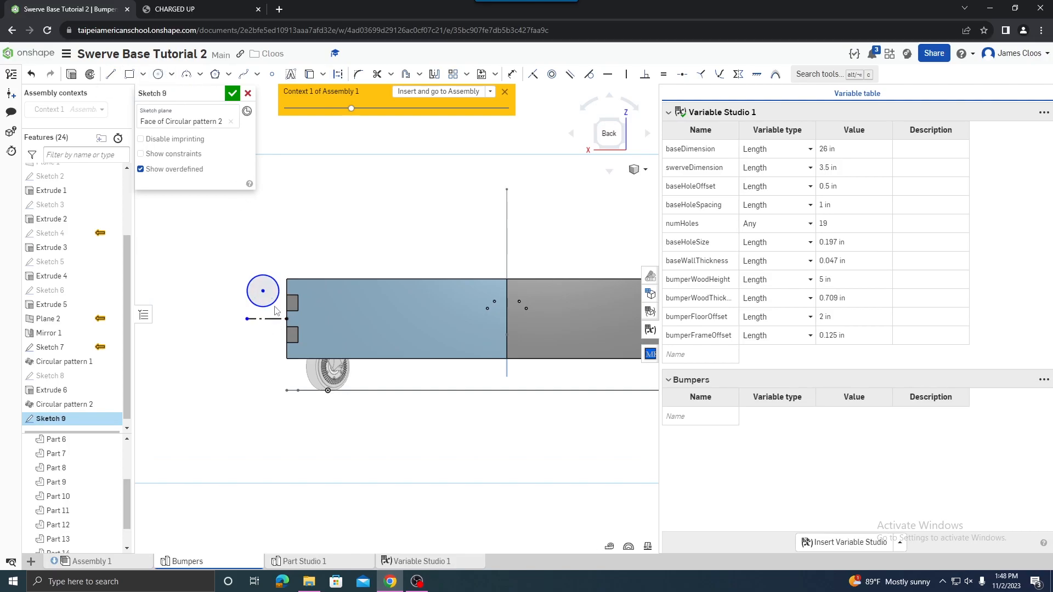
# Set the circle's diameter to 2.5 in and make it tangent to the construction line.
pyautogui.press('u')
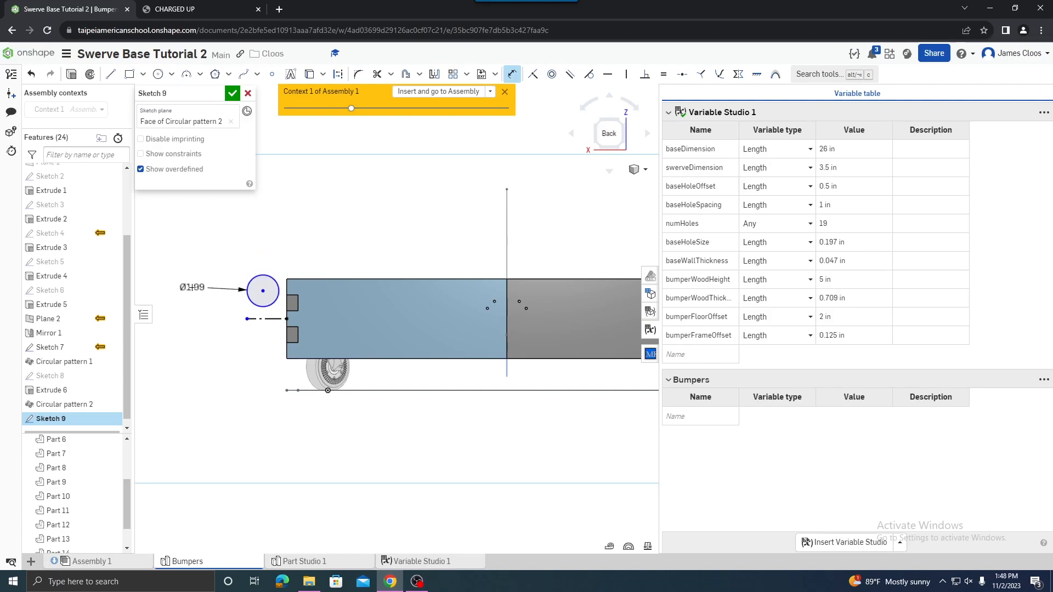
pyautogui.press('Return')
pyautogui.press('Escape')
pyautogui.moveTo(274, 287); pyautogui.dragTo(271, 292, button='right')
pyautogui.click(269, 317)
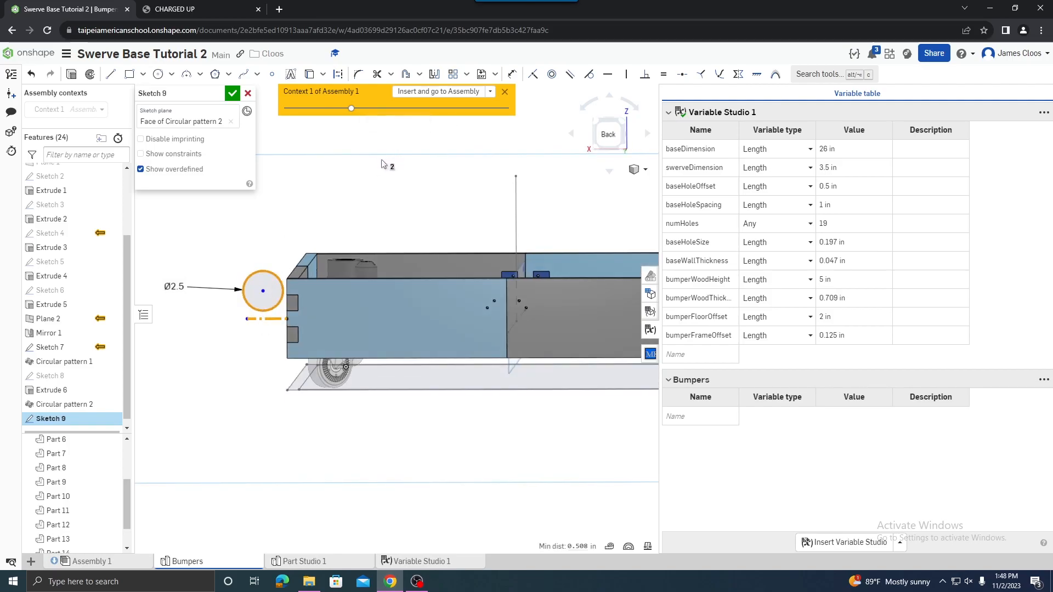
pyautogui.click(592, 75)
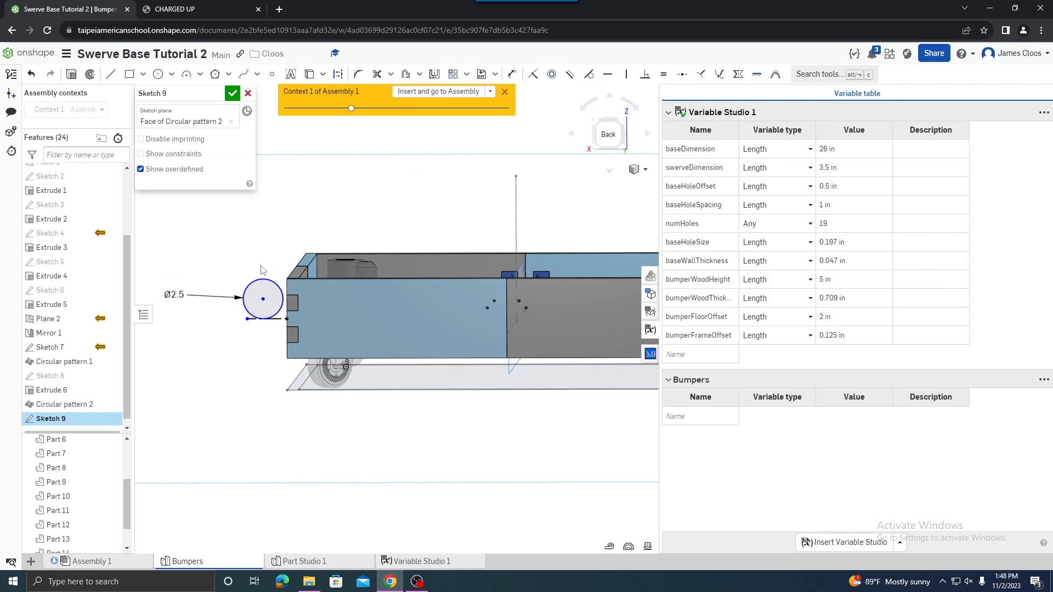
# Make the circle tangent to the board's vertical end edge.
pyautogui.scroll(2, 285, 288)
pyautogui.moveTo(284, 287); pyautogui.dragTo(290, 290, button='right')
pyautogui.scroll(-1, 290, 291)
pyautogui.scroll(3, 288, 296)
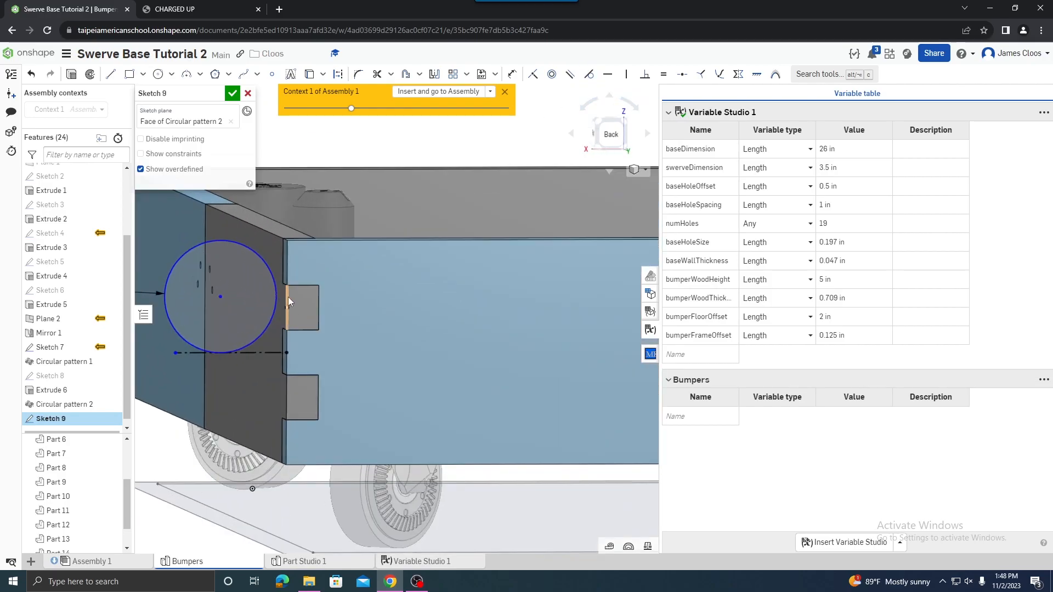
pyautogui.click(277, 287)
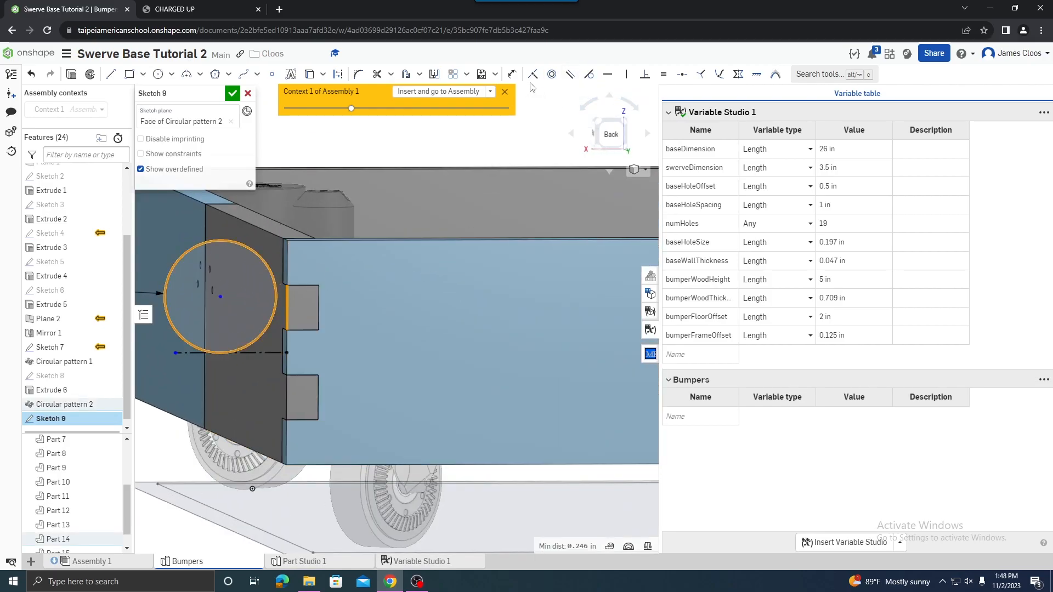
pyautogui.click(590, 75)
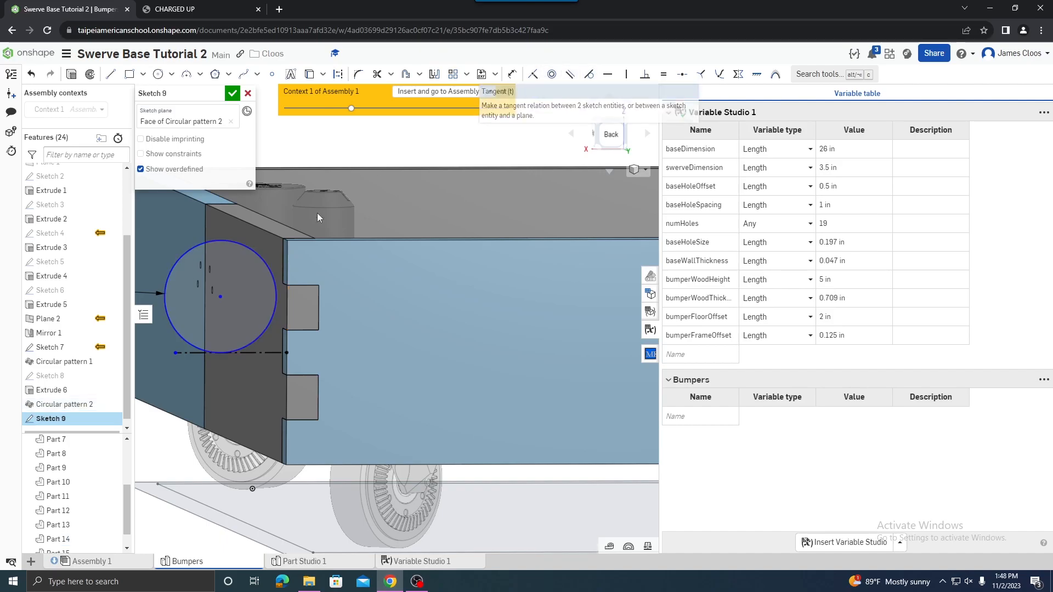
# Mirror the 2.5 in circle across the horizontal construction line.
pyautogui.moveTo(346, 221); pyautogui.dragTo(309, 226, button='right')
pyautogui.scroll(-6, 225, 264)
pyautogui.scroll(4, 345, 237)
pyautogui.moveTo(276, 221); pyautogui.dragTo(359, 309)
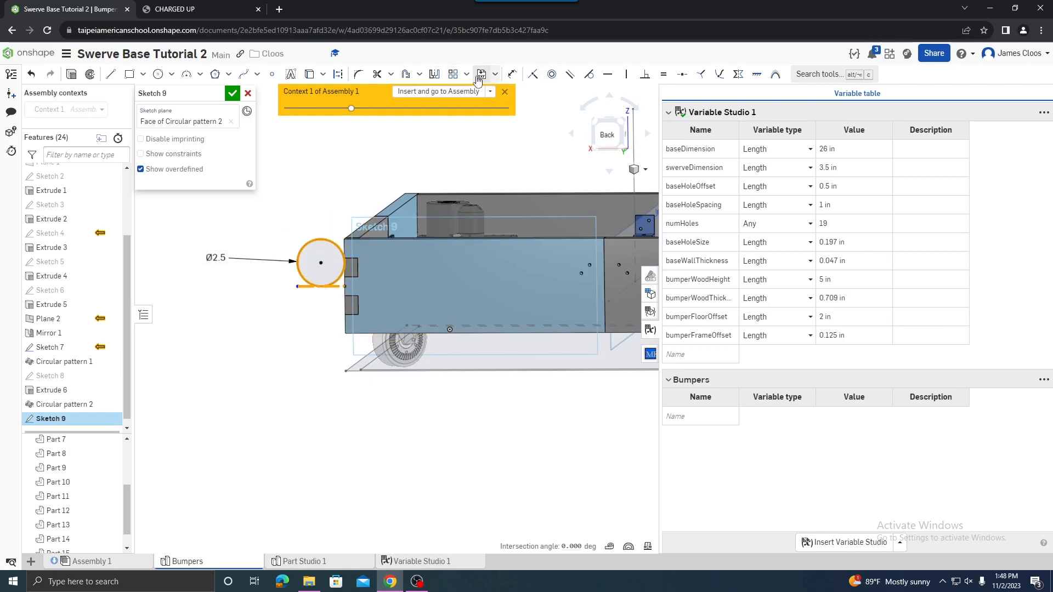
pyautogui.click(435, 75)
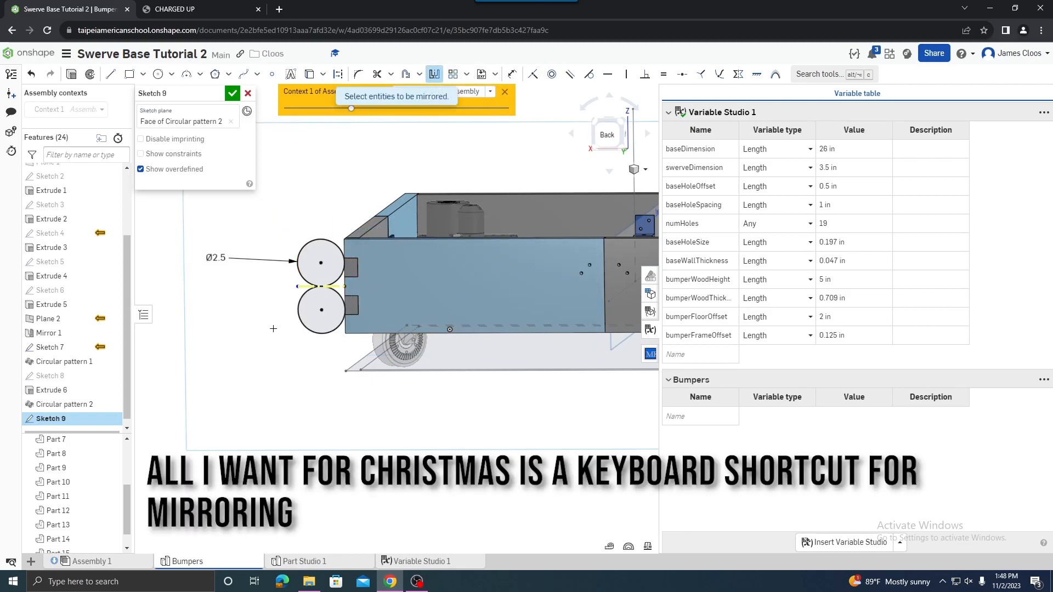
pyautogui.press('Escape')
# Draw a line joining the outer sides of the two circles across the free end of the construction line.
pyautogui.press('n')
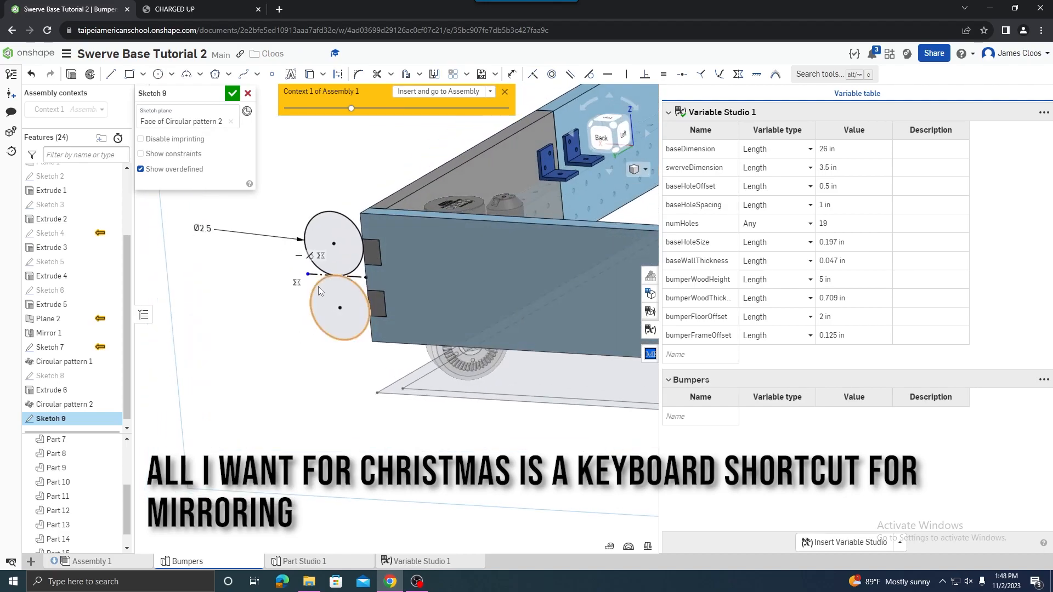
pyautogui.moveTo(299, 281); pyautogui.dragTo(301, 280)
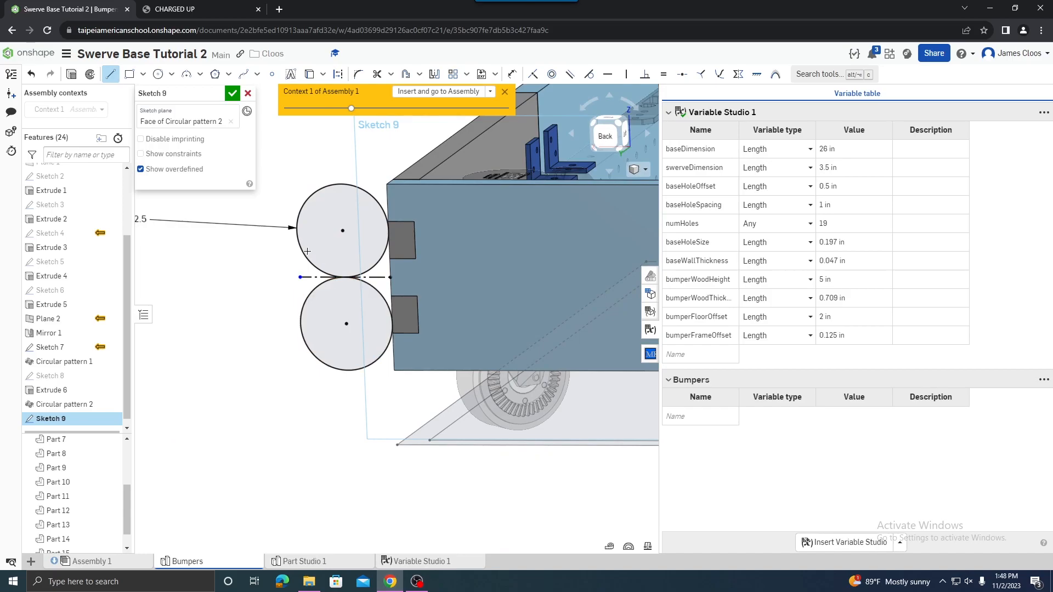
pyautogui.click(304, 310)
pyautogui.press('Escape')
pyautogui.scroll(5, 299, 254)
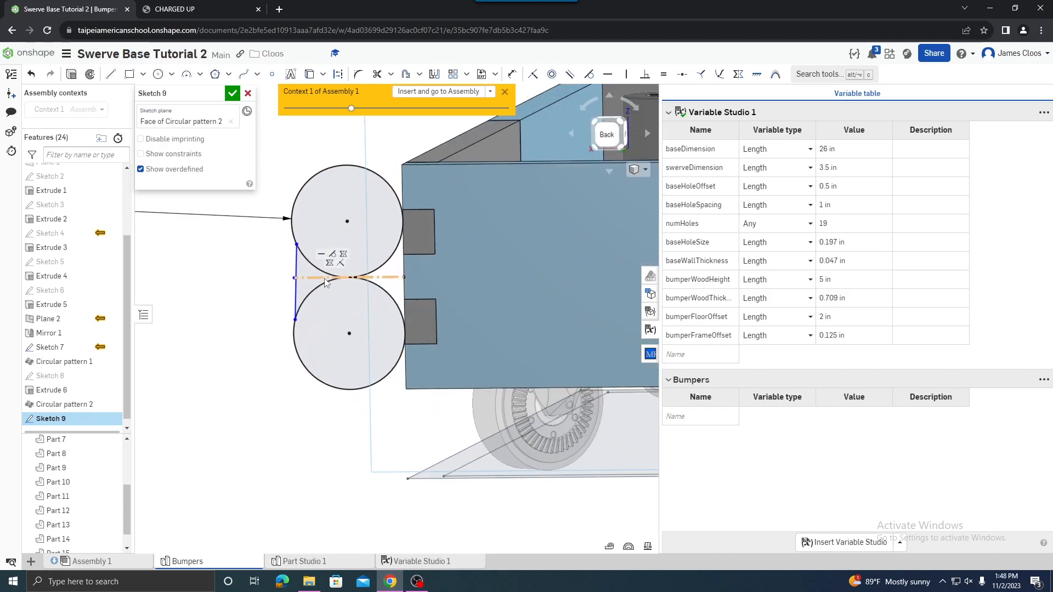
# Align each end of the joining line horizontally with its circle's center and accept the pool noodle sketch.
pyautogui.moveTo(288, 245)
pyautogui.mouseDown()
pyautogui.moveTo(273, 247)
pyautogui.moveTo(257, 213)
pyautogui.moveTo(285, 242)
pyautogui.mouseUp()
pyautogui.click(291, 238)
pyautogui.click(390, 186)
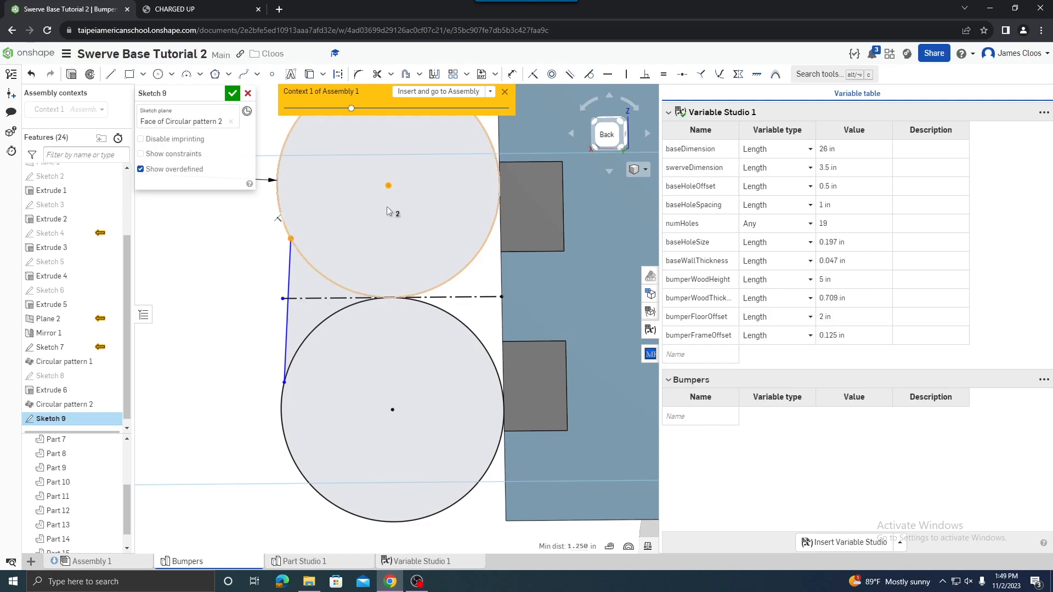
pyautogui.press('h')
pyautogui.click(284, 382)
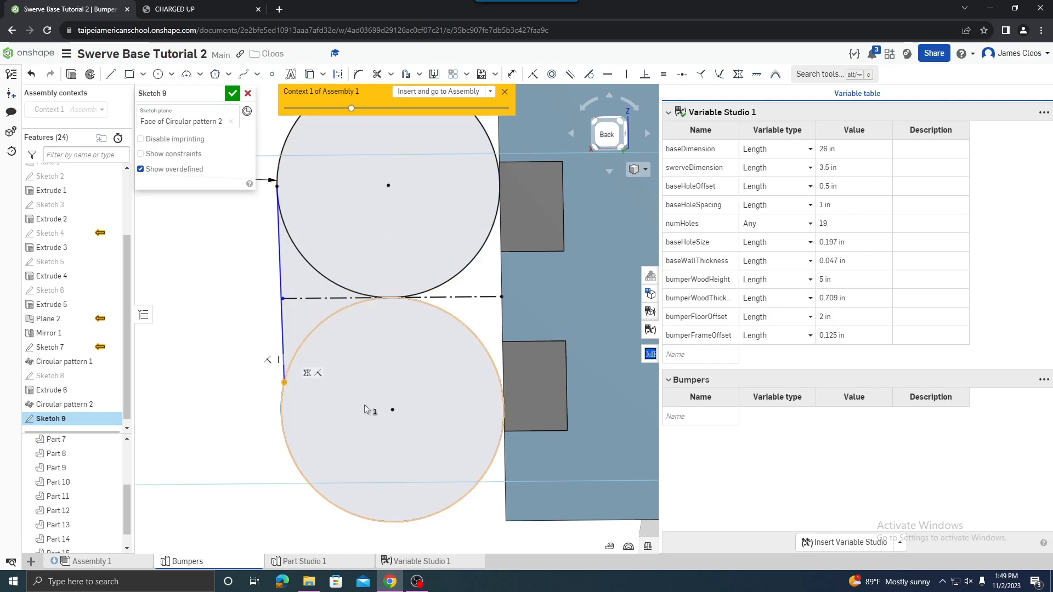
pyautogui.click(393, 410)
pyautogui.press('h')
pyautogui.scroll(-5, 234, 398)
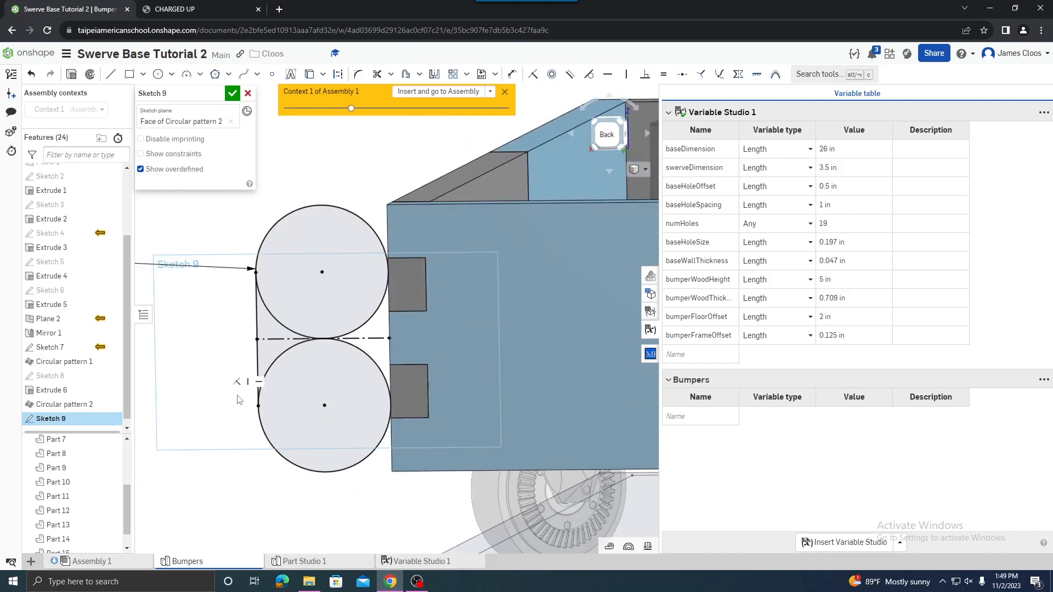
pyautogui.moveTo(411, 358); pyautogui.dragTo(396, 362, button='right')
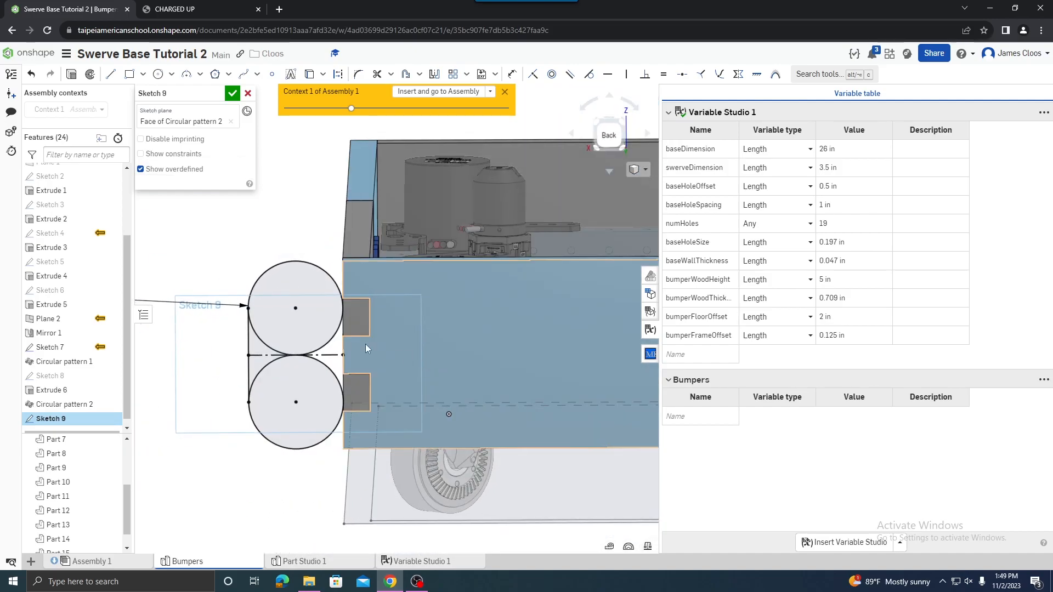
pyautogui.scroll(4, 316, 365)
pyautogui.moveTo(274, 360); pyautogui.dragTo(300, 348, button='right')
pyautogui.scroll(-5, 317, 363)
pyautogui.scroll(-5, 272, 325)
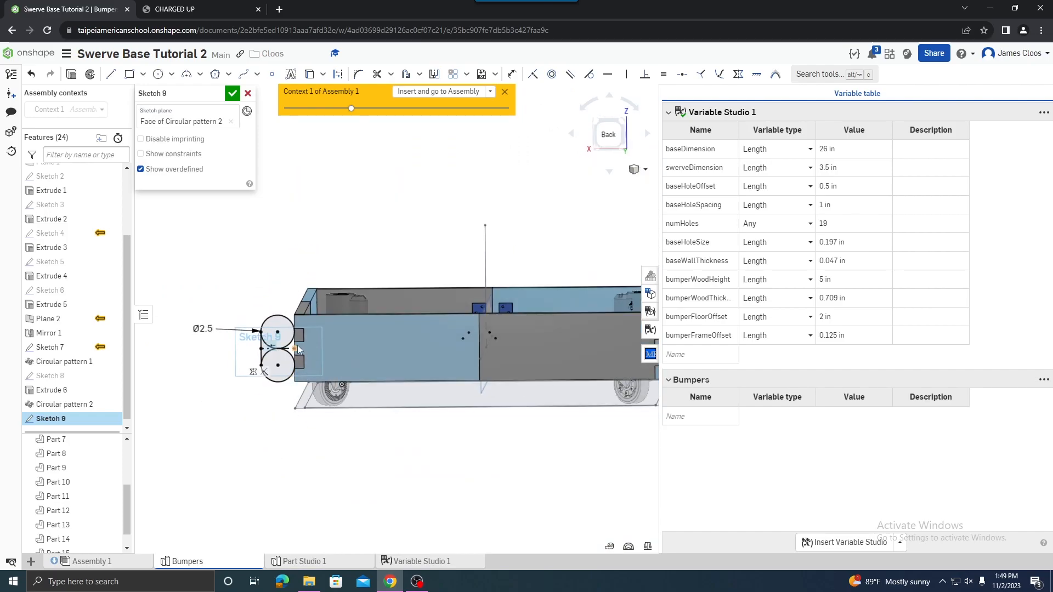
pyautogui.click(232, 91)
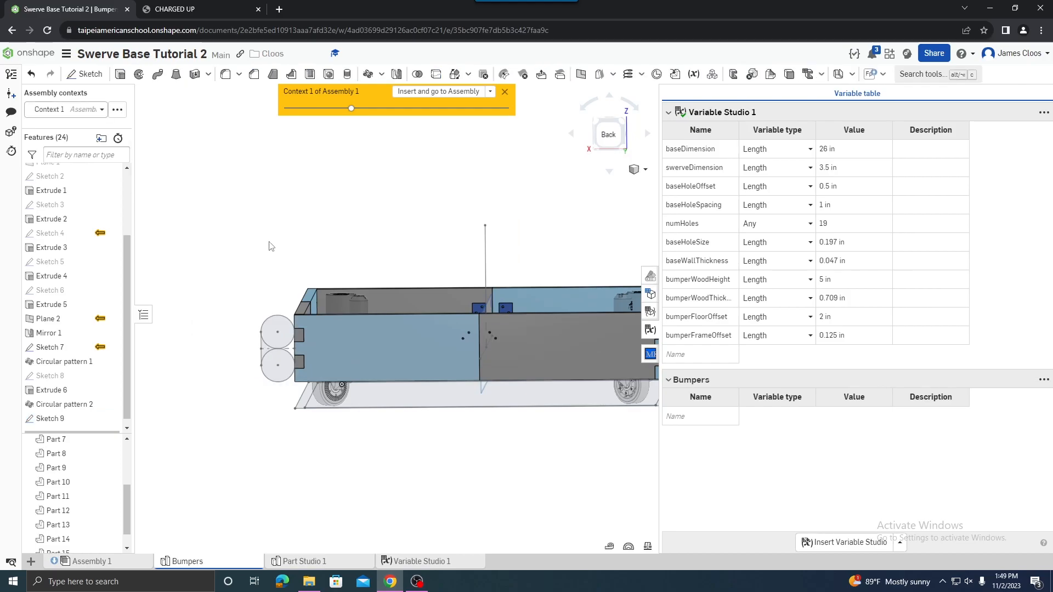
# Start a new solid Sweep using both circles and the region enclosed by the joining line as the profile.
pyautogui.moveTo(263, 244); pyautogui.dragTo(278, 252, button='right')
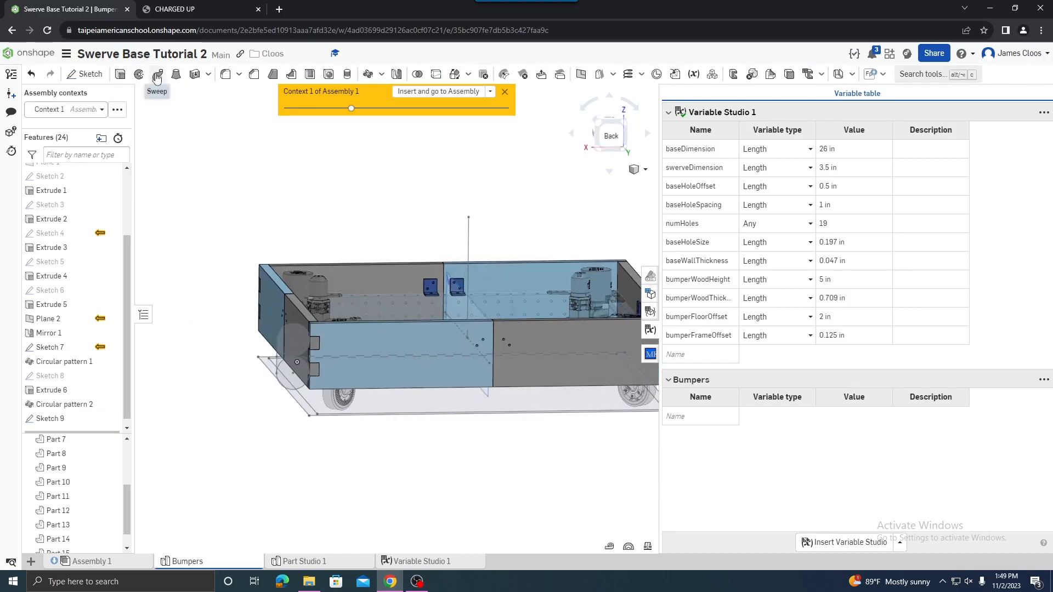
pyautogui.click(157, 77)
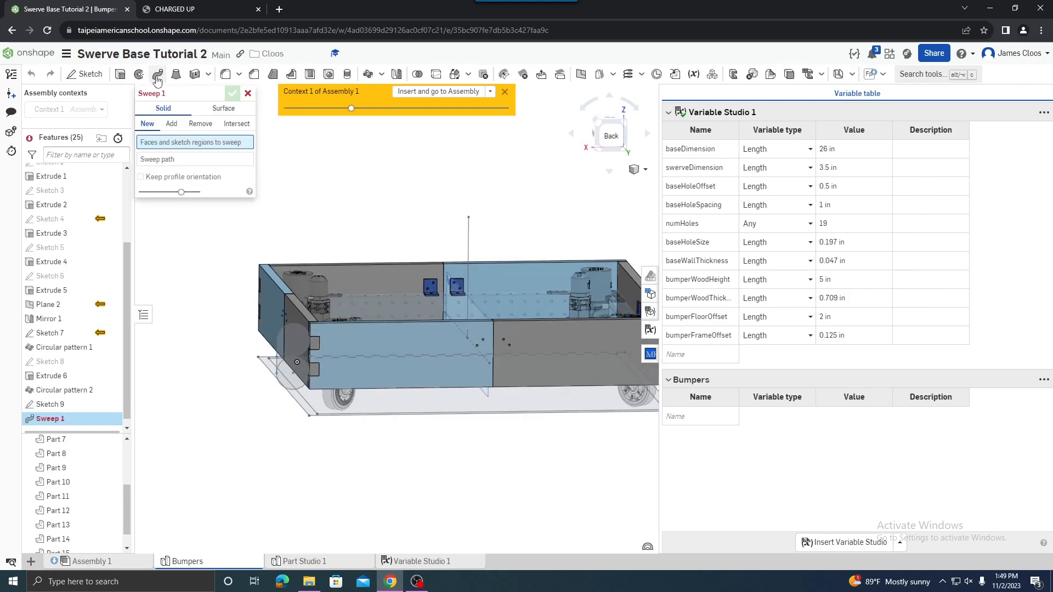
pyautogui.scroll(2, 259, 362)
pyautogui.moveTo(258, 358); pyautogui.dragTo(274, 344, button='right')
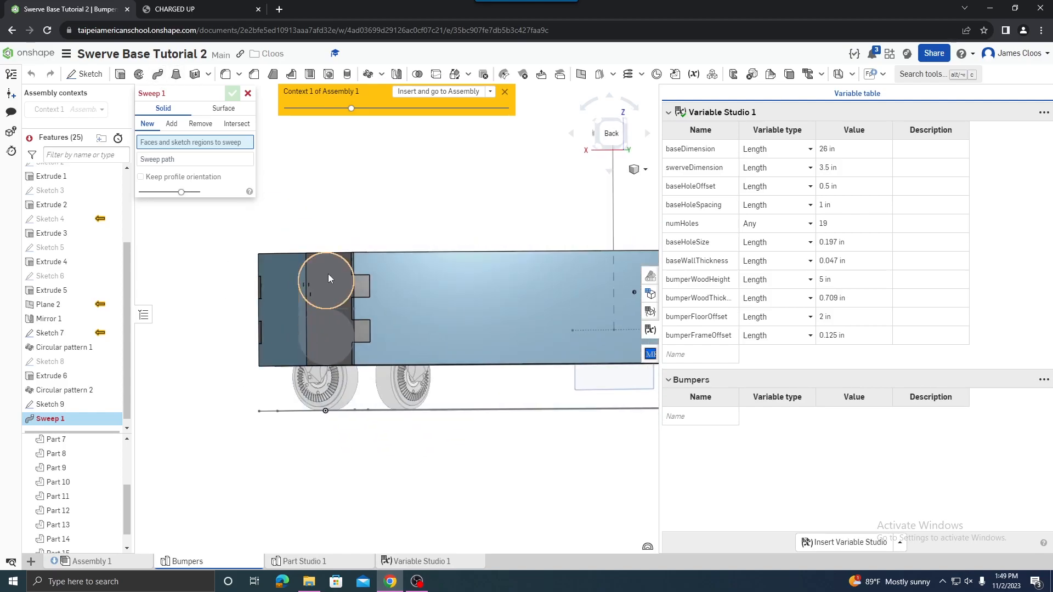
pyautogui.click(326, 284)
pyautogui.moveTo(324, 289); pyautogui.dragTo(310, 297, button='right')
pyautogui.scroll(2, 304, 302)
pyautogui.click(305, 303)
pyautogui.click(355, 335)
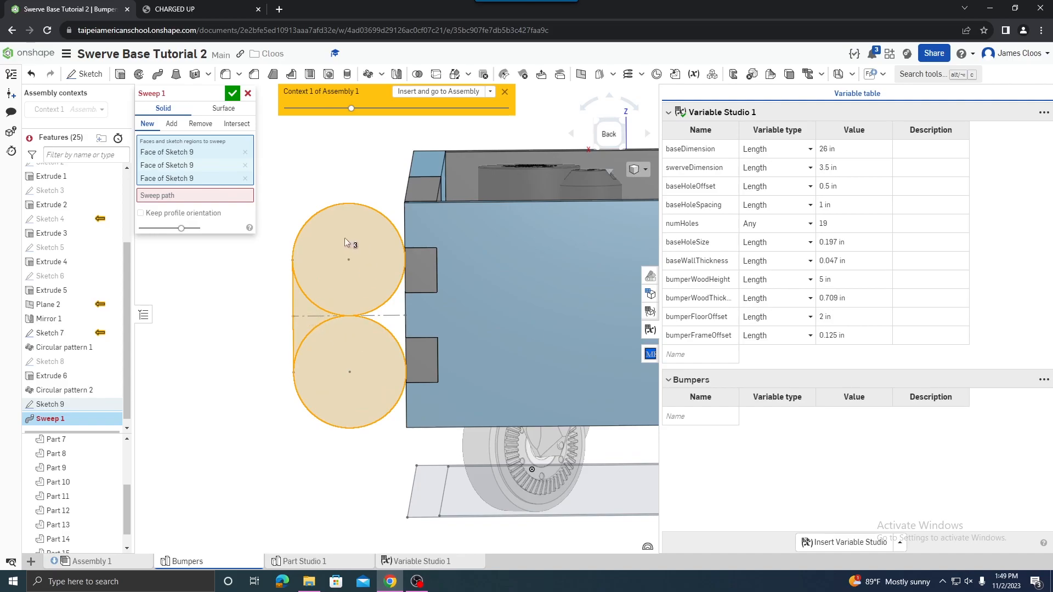
# Use the four edges of the outer floor rectangle in Sketch 1 as the sweep path and accept the sweep.
pyautogui.click(165, 196)
pyautogui.scroll(-2, 418, 450)
pyautogui.moveTo(417, 449); pyautogui.dragTo(396, 437, button='right')
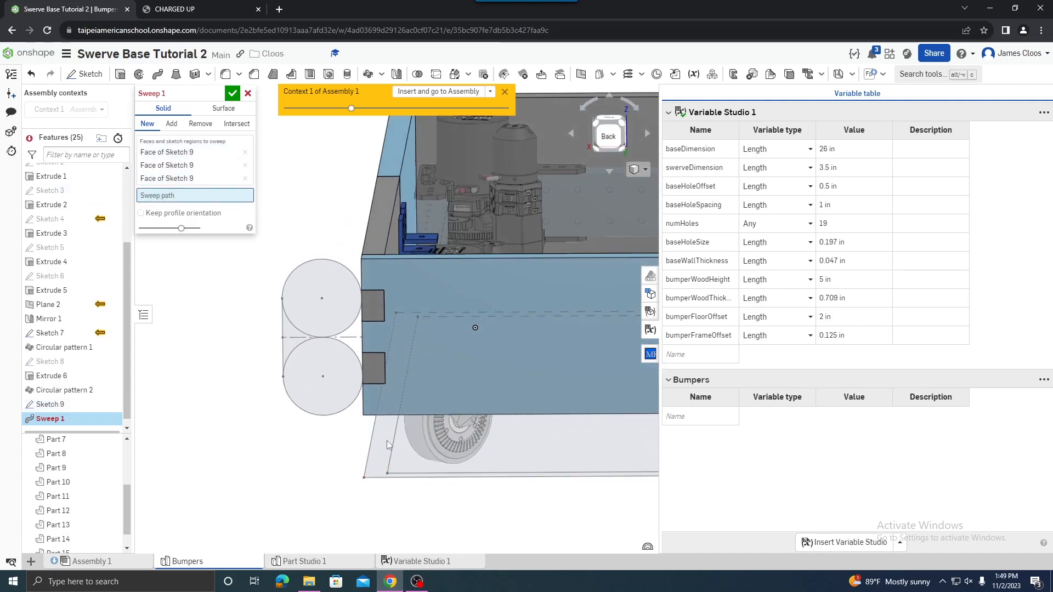
pyautogui.click(371, 442)
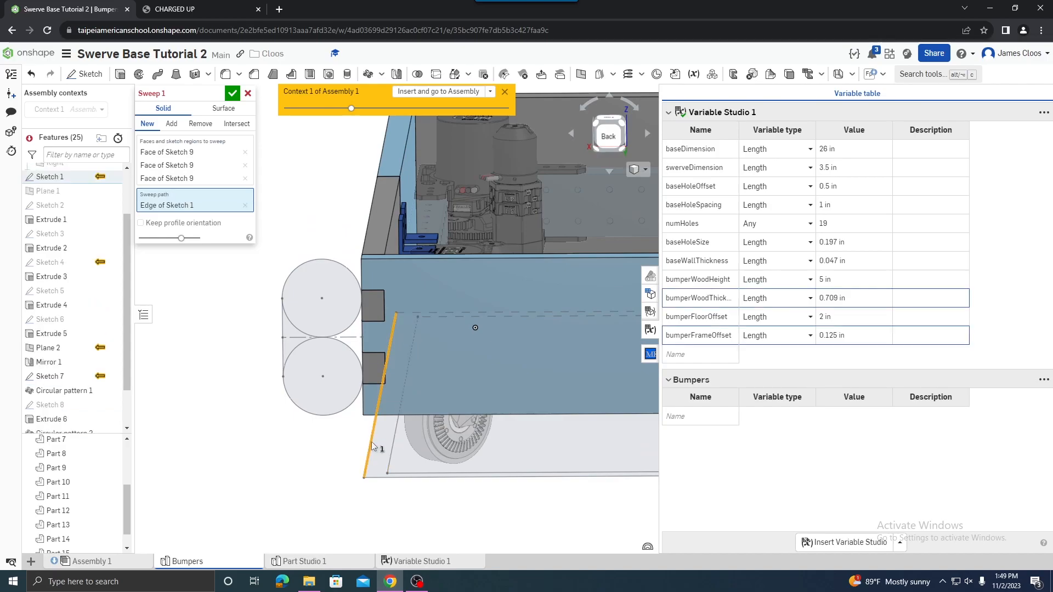
pyautogui.scroll(-10, 428, 392)
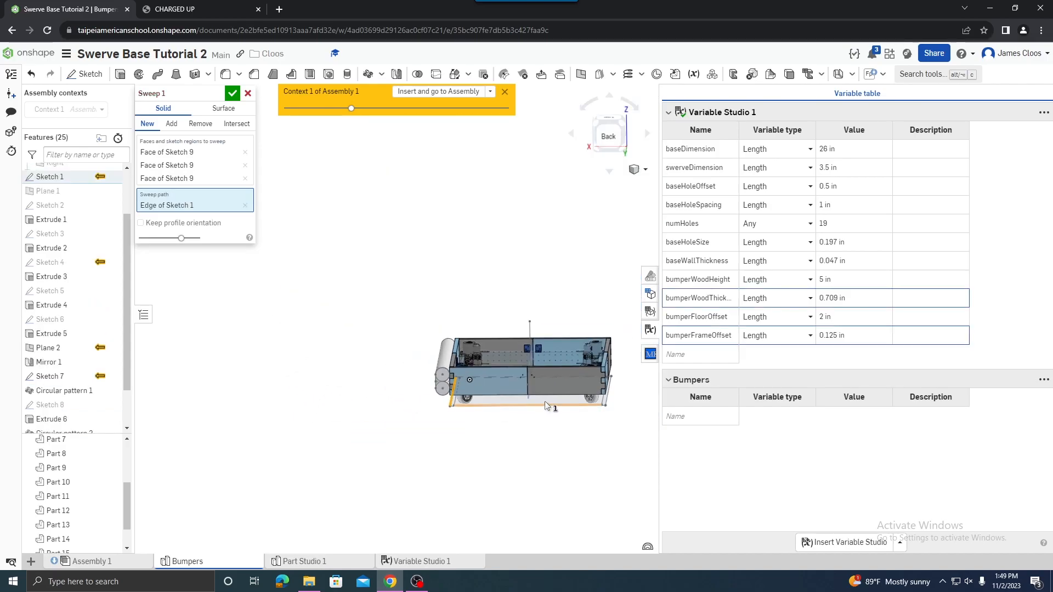
pyautogui.scroll(3, 521, 420)
pyautogui.scroll(4, 592, 427)
pyautogui.moveTo(579, 435); pyautogui.dragTo(574, 448, button='right')
pyautogui.click(567, 328)
pyautogui.scroll(-6, 567, 335)
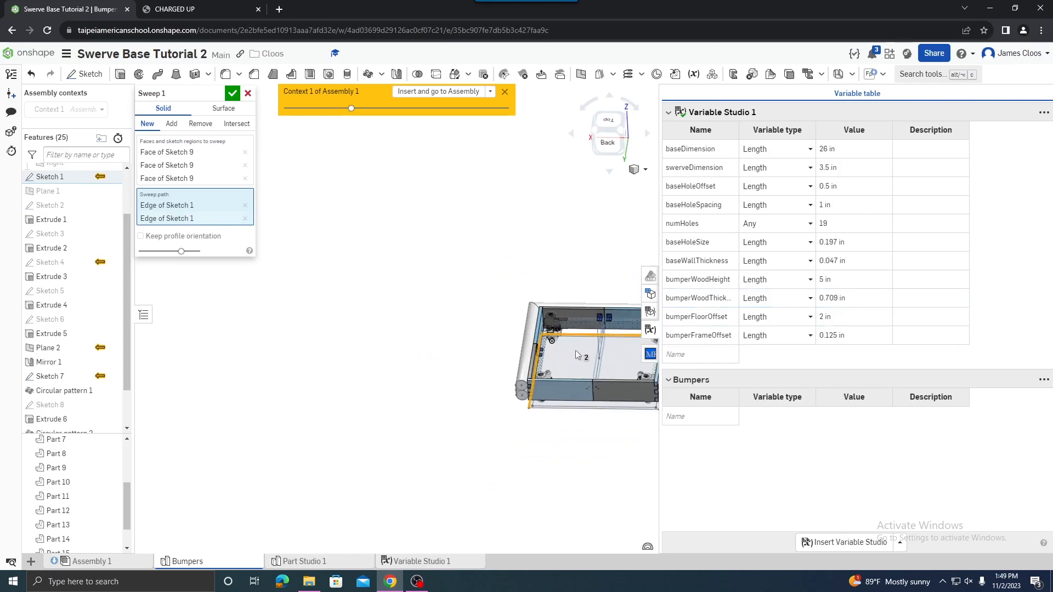
pyautogui.scroll(5, 610, 390)
pyautogui.scroll(3, 610, 390)
pyautogui.click(610, 393)
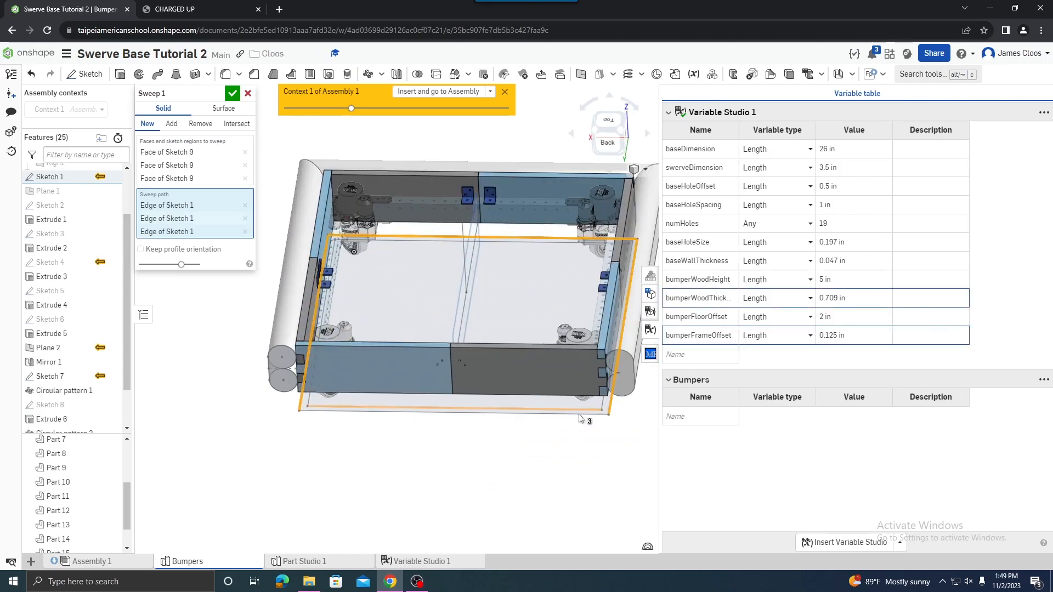
pyautogui.click(578, 415)
pyautogui.moveTo(344, 389); pyautogui.dragTo(366, 390, button='right')
pyautogui.click(234, 95)
# Examine the swept pool noodle cushion and the boards and brackets it surrounds from several angles.
pyautogui.hotkey('shift', '2')
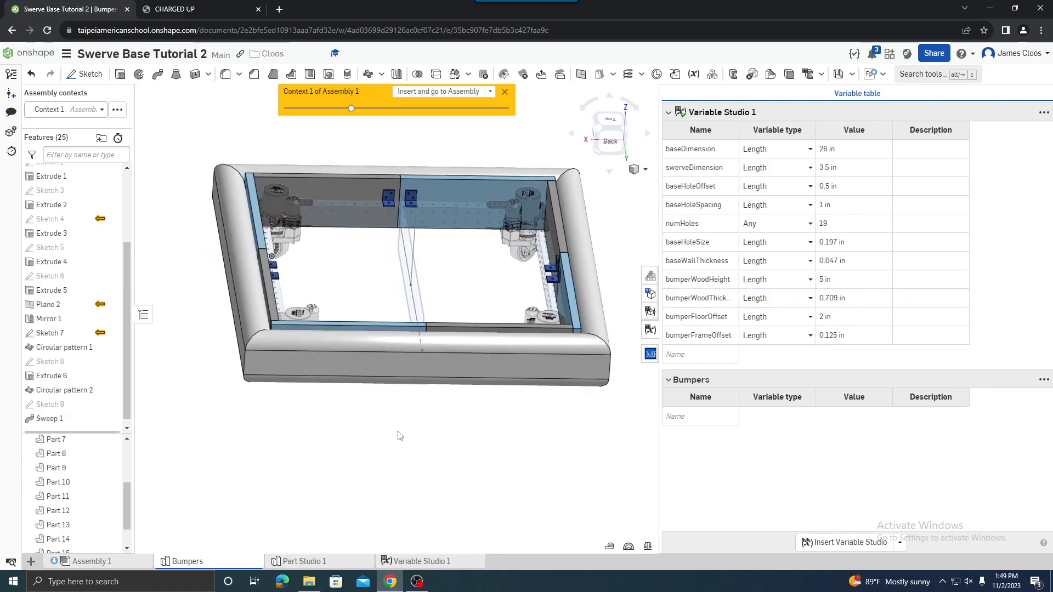
pyautogui.moveTo(399, 419); pyautogui.dragTo(406, 434, button='right')
pyautogui.scroll(5, 283, 317)
pyautogui.moveTo(283, 316); pyautogui.dragTo(351, 336, button='right')
pyautogui.scroll(5, 356, 333)
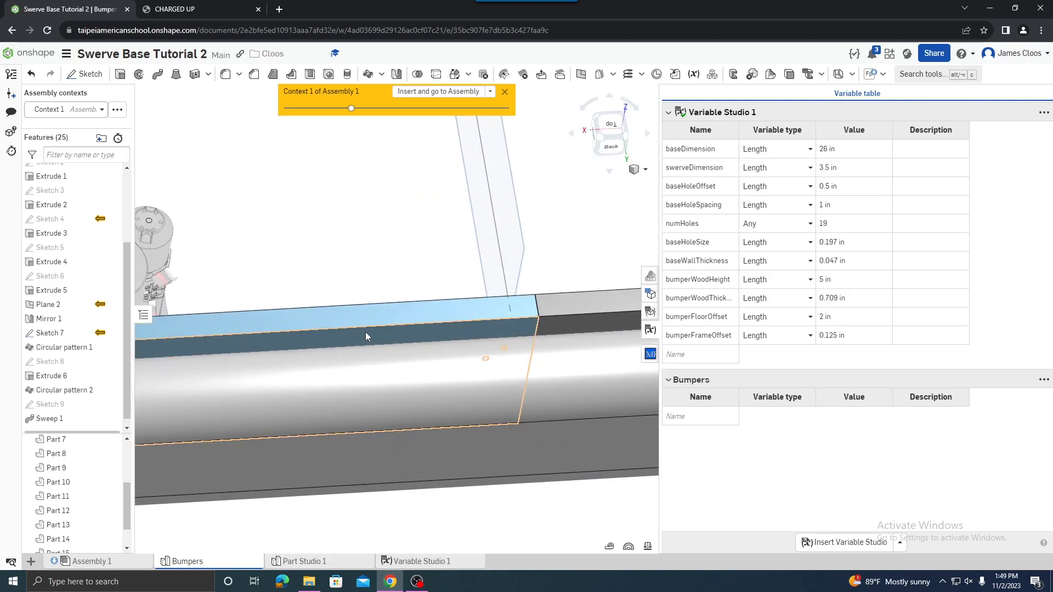
pyautogui.click(375, 351)
pyautogui.scroll(-5, 258, 351)
pyautogui.moveTo(279, 345); pyautogui.dragTo(253, 331, button='right')
pyautogui.moveTo(391, 287); pyautogui.dragTo(327, 376, button='right')
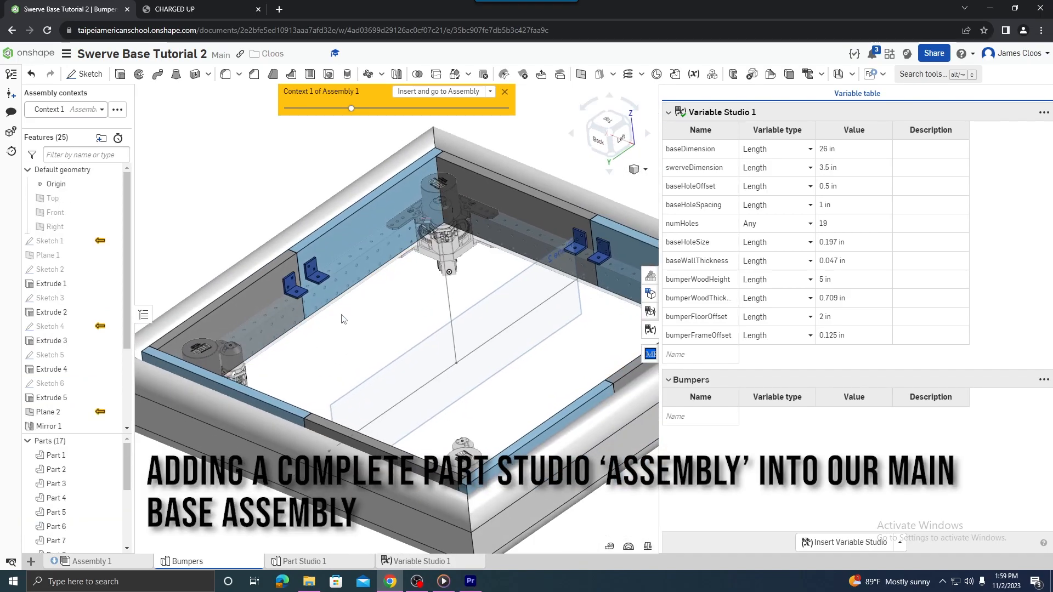
pyautogui.moveTo(341, 319); pyautogui.dragTo(350, 318, button='right')
pyautogui.moveTo(346, 328); pyautogui.dragTo(349, 332, button='right')
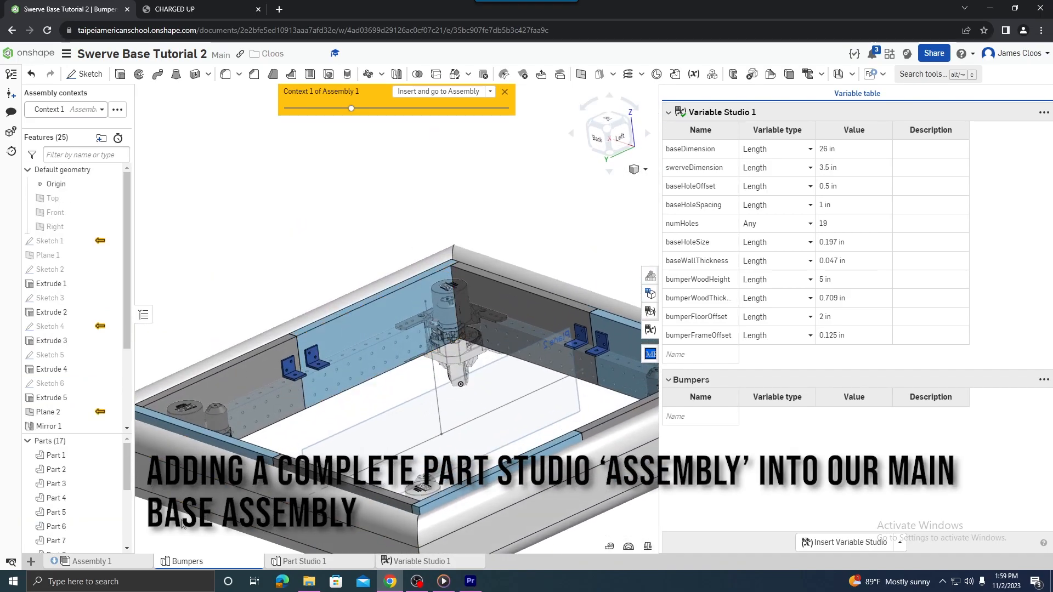
# Insert the complete Bumpers part studio into Assembly 1, placing it well clear above the swerve base.
pyautogui.click(90, 561)
pyautogui.scroll(3, 362, 373)
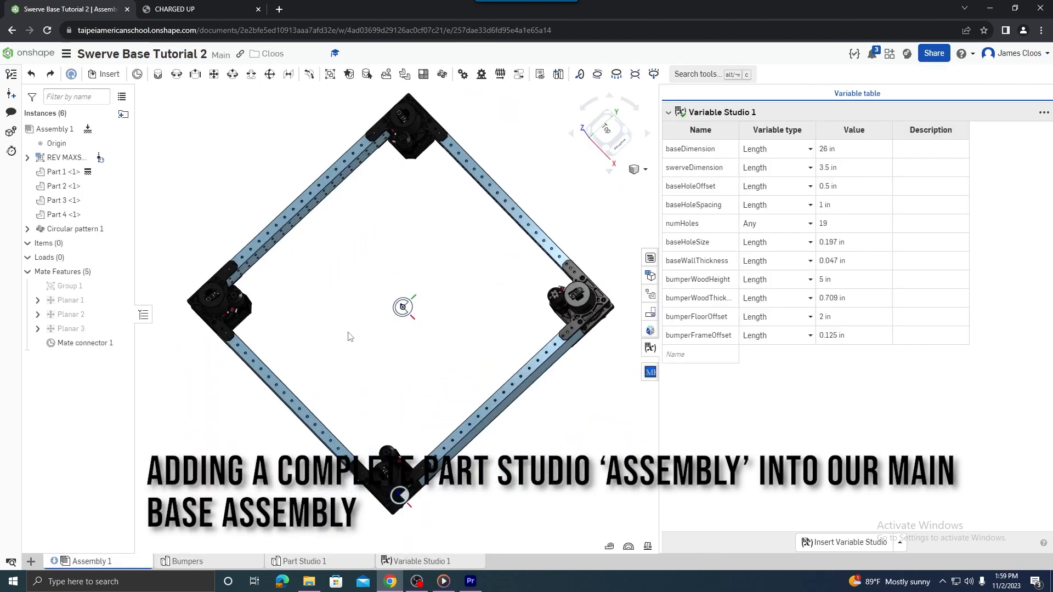
pyautogui.moveTo(362, 373); pyautogui.dragTo(309, 326, button='right')
pyautogui.scroll(5, 309, 292)
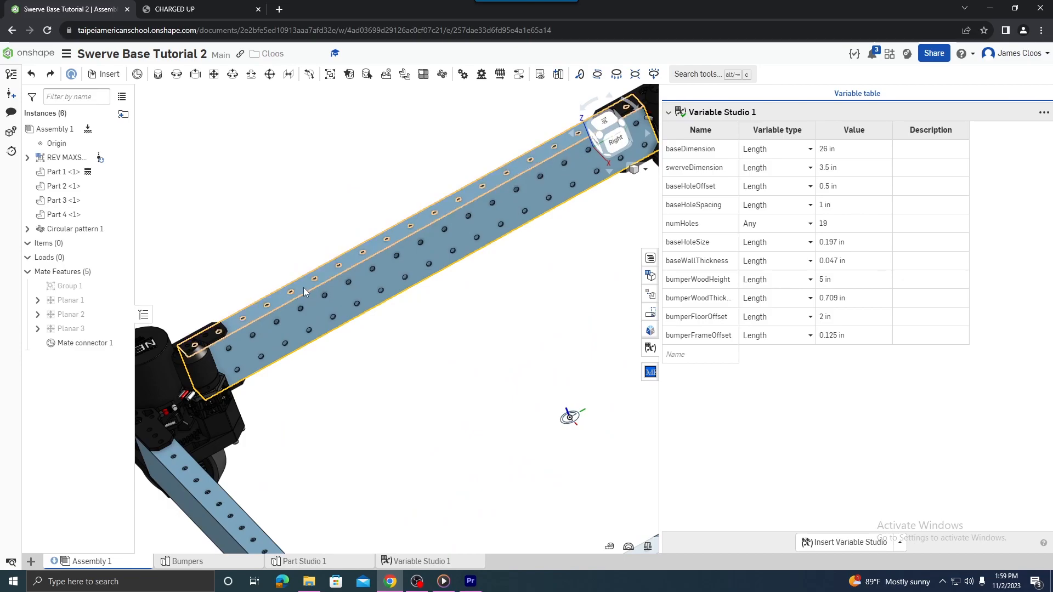
pyautogui.scroll(-4, 387, 333)
pyautogui.scroll(1, 426, 373)
pyautogui.scroll(-1, 409, 375)
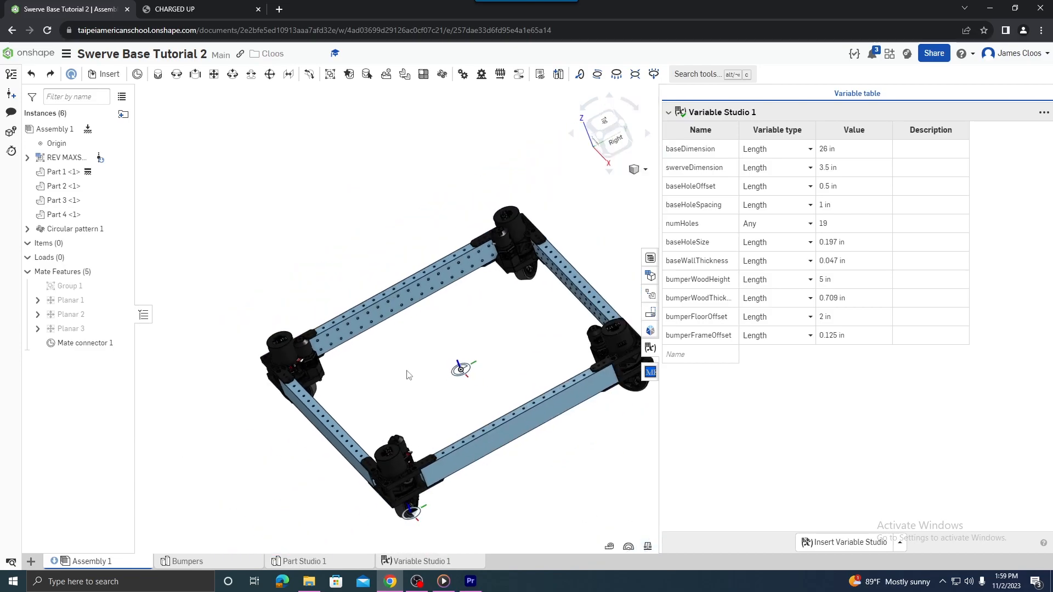
pyautogui.click(103, 76)
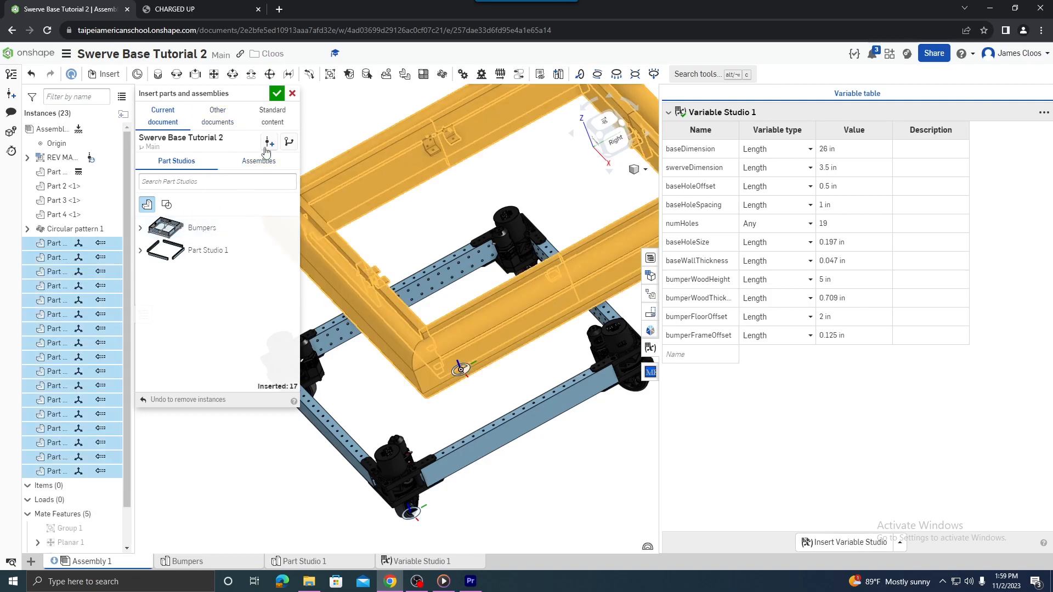
pyautogui.scroll(-5, 360, 199)
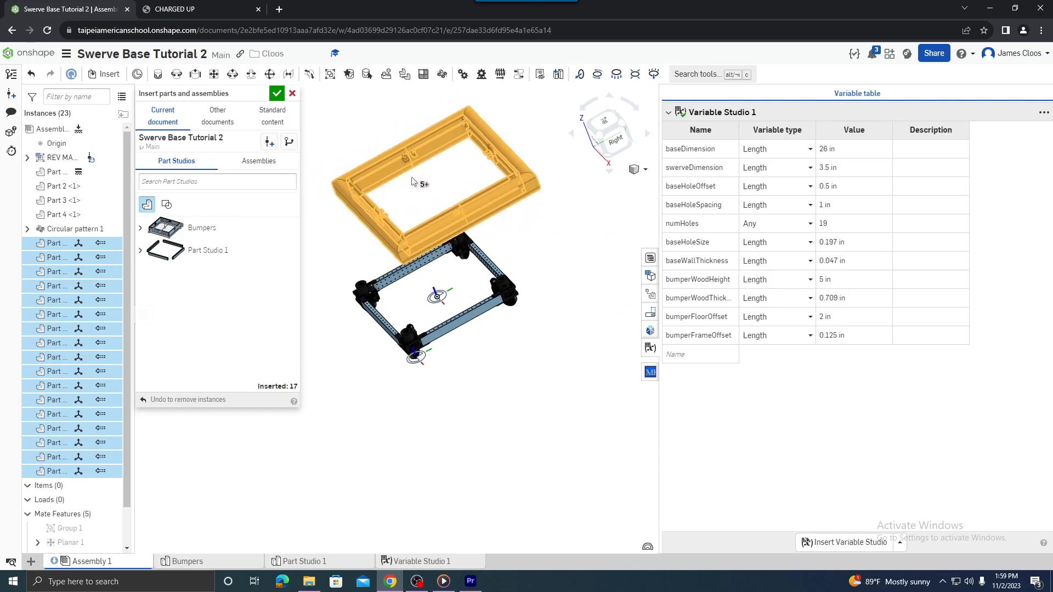
pyautogui.click(389, 154)
pyautogui.moveTo(412, 238); pyautogui.dragTo(430, 216, button='right')
pyautogui.click(276, 95)
# Move the pool noodle part on its own below the bumper boards, and undo the move.
pyautogui.scroll(3, 315, 199)
pyautogui.moveTo(315, 200); pyautogui.dragTo(302, 219, button='right')
pyautogui.scroll(4, 303, 215)
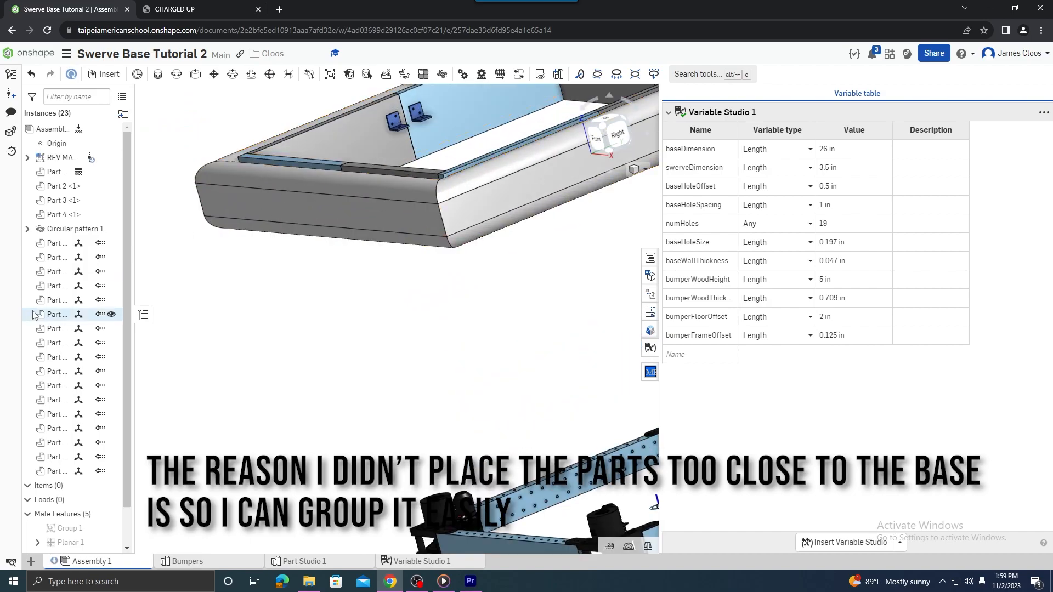
pyautogui.moveTo(261, 267); pyautogui.dragTo(279, 290, button='right')
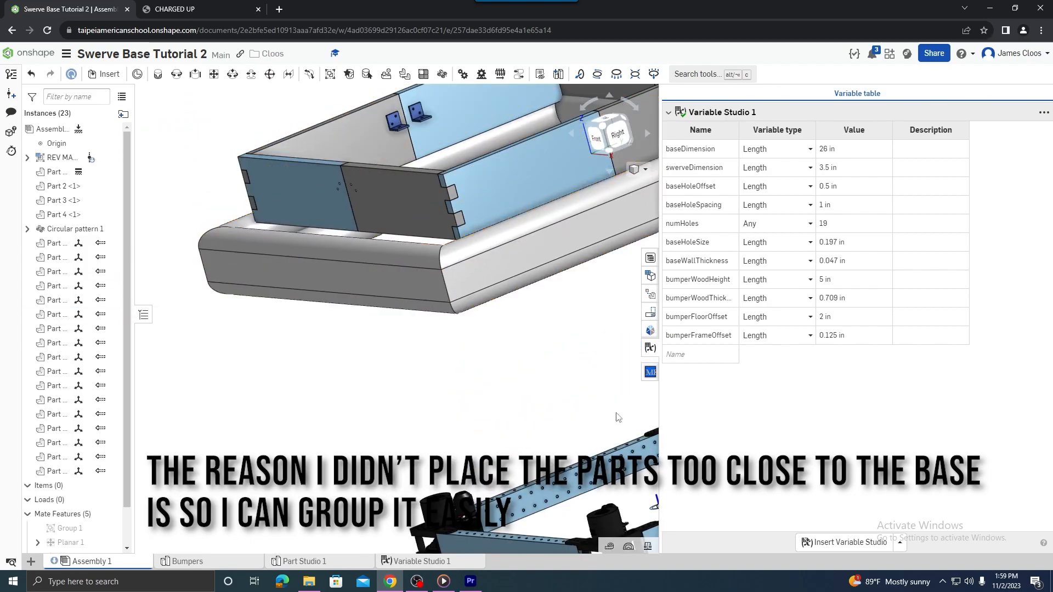
pyautogui.moveTo(437, 312); pyautogui.dragTo(451, 323, button='right')
pyautogui.scroll(-6, 450, 323)
pyautogui.scroll(5, 609, 293)
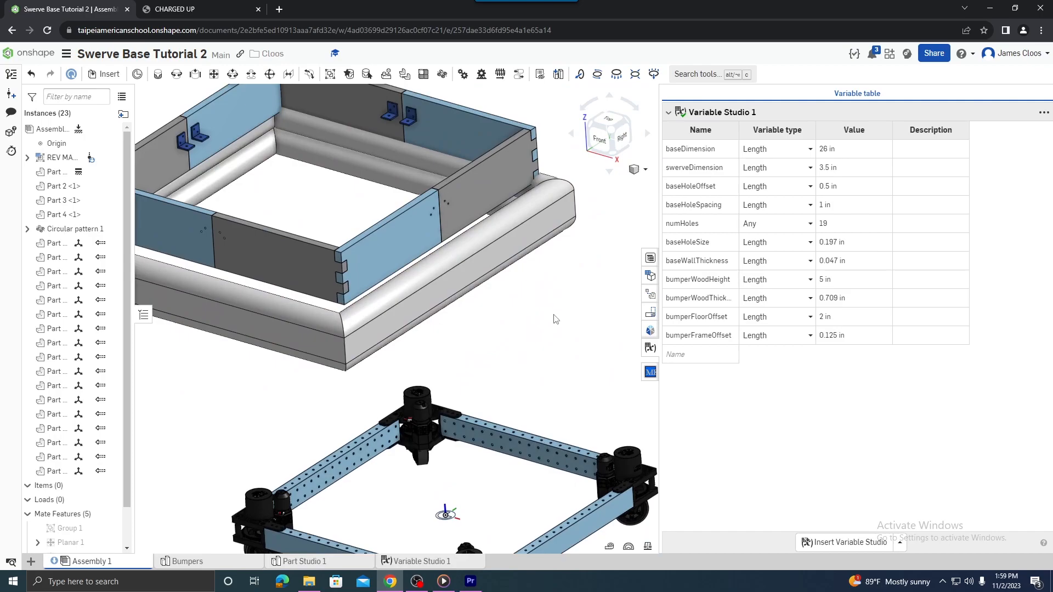
pyautogui.moveTo(556, 316); pyautogui.dragTo(542, 319, button='right')
pyautogui.scroll(-1, 543, 322)
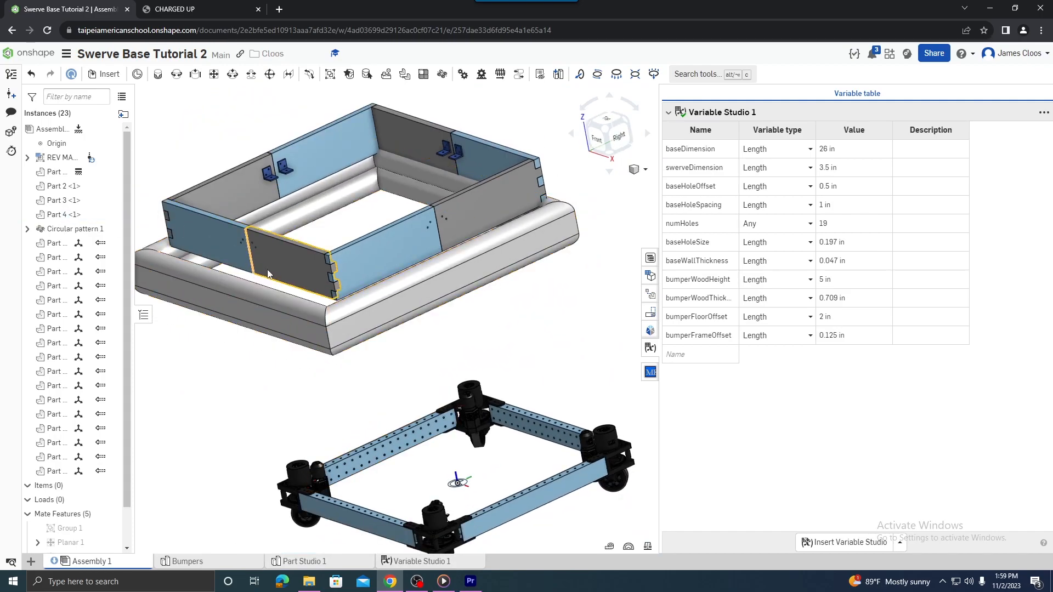
pyautogui.hotkey('ctrl', 'z')
# Select all the inserted bumper parts and lock them together with a Group.
pyautogui.moveTo(458, 326); pyautogui.dragTo(480, 305, button='right')
pyautogui.scroll(-2, 480, 305)
pyautogui.moveTo(253, 184); pyautogui.dragTo(546, 328)
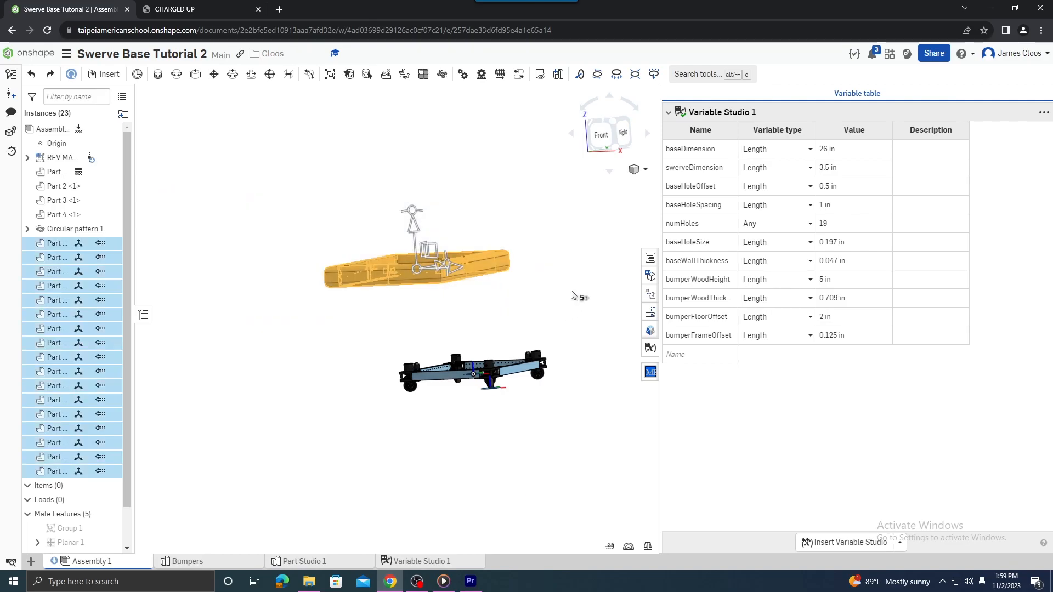
pyautogui.click(700, 75)
pyautogui.write('group')
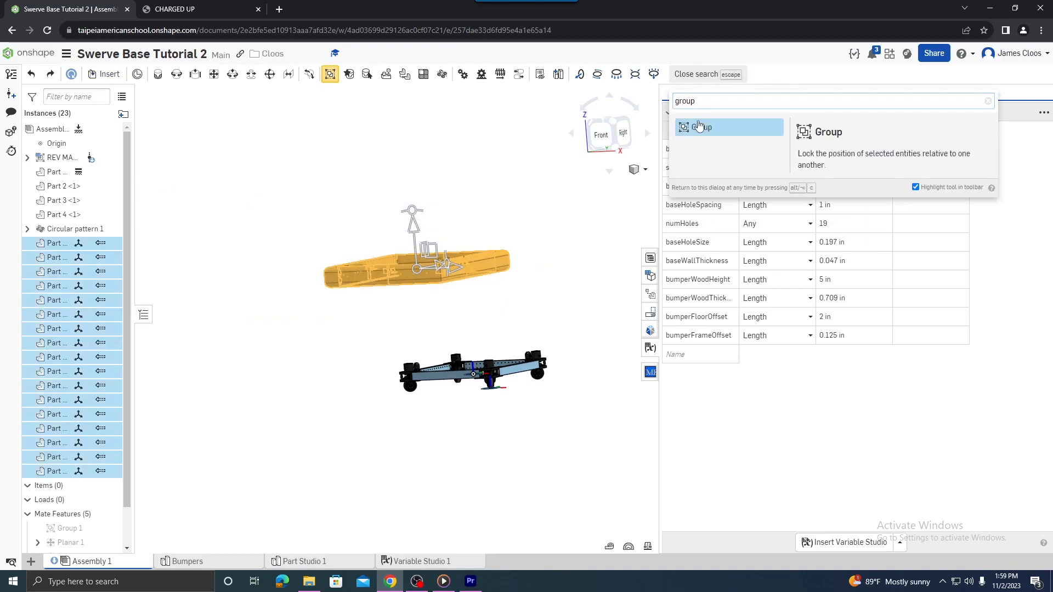
pyautogui.click(698, 127)
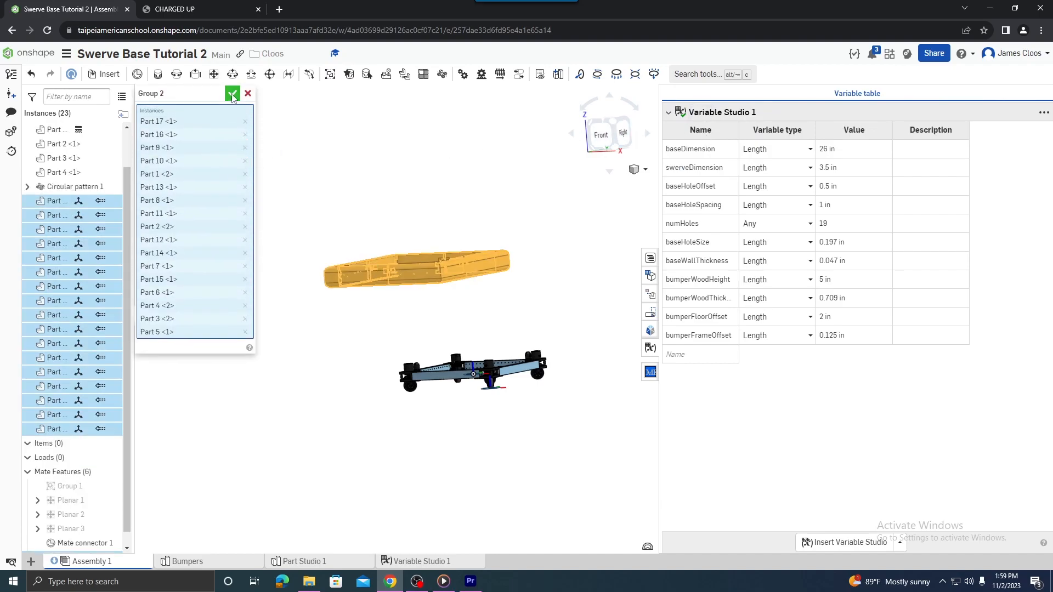
pyautogui.click(232, 94)
# Add a Planar mate between the Part 10 bracket's hole and a hole in the Part 4 frame rail.
pyautogui.scroll(3, 405, 284)
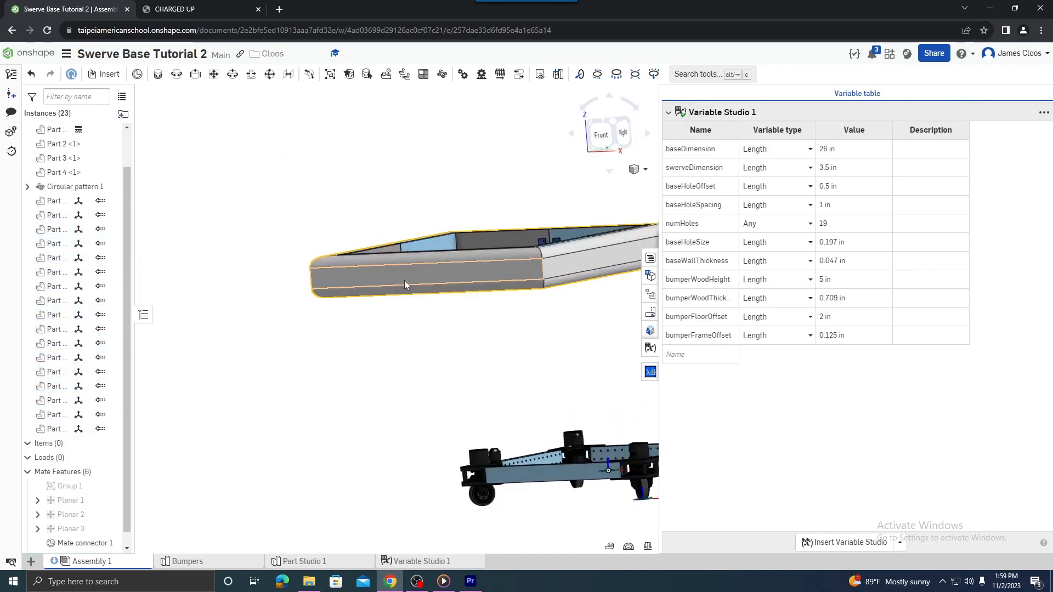
pyautogui.moveTo(376, 350); pyautogui.dragTo(291, 212, button='right')
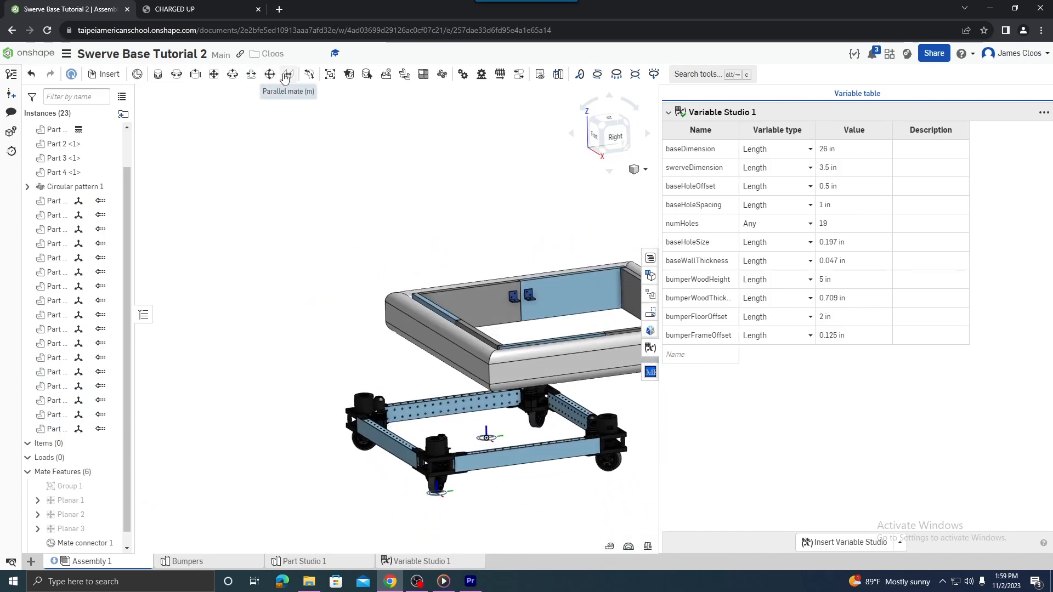
pyautogui.click(214, 75)
pyautogui.moveTo(577, 336); pyautogui.dragTo(565, 241, button='right')
pyautogui.scroll(8, 517, 445)
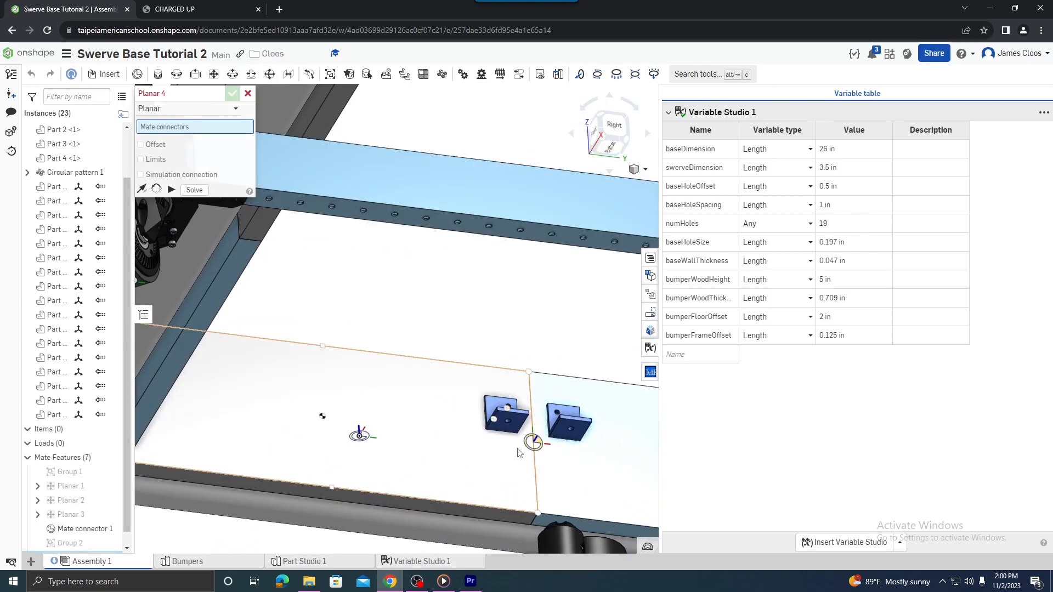
pyautogui.click(518, 386)
pyautogui.scroll(-5, 515, 387)
pyautogui.moveTo(516, 387); pyautogui.dragTo(443, 449, button='right')
pyautogui.scroll(10, 413, 480)
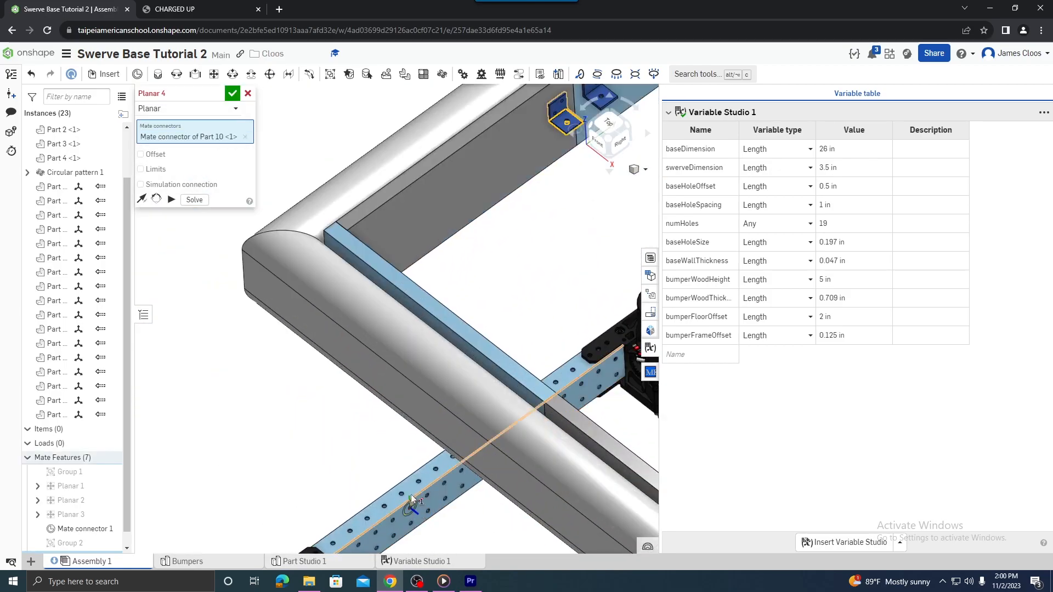
pyautogui.click(412, 480)
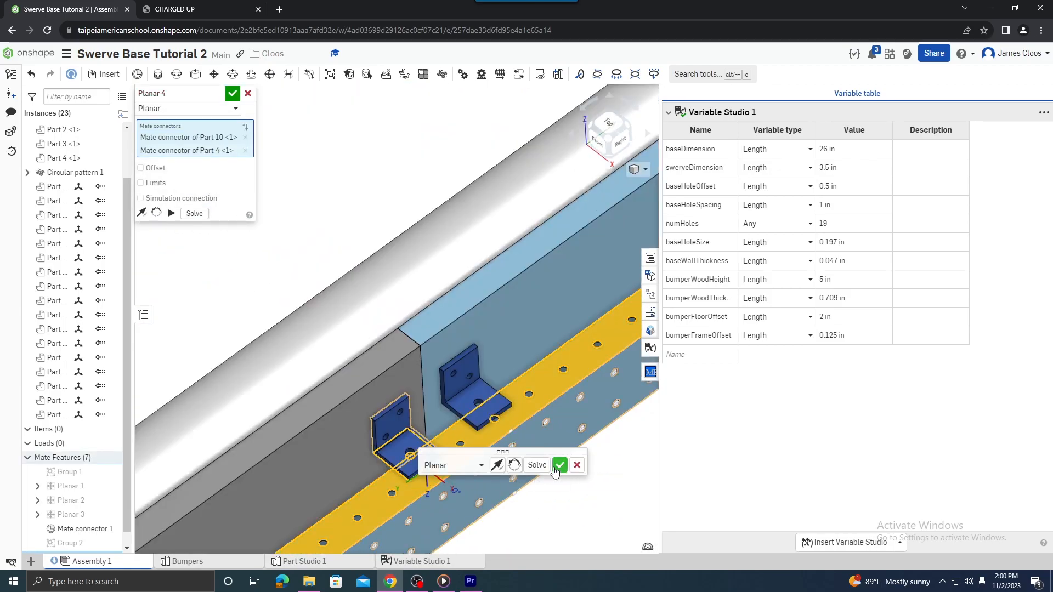
pyautogui.click(560, 465)
# Start a Cylindrical mate and slide the grouped bumpers until the bracket holes roughly line up with the frame rail holes.
pyautogui.scroll(-8, 551, 456)
pyautogui.moveTo(551, 455)
pyautogui.mouseDown(button='right')
pyautogui.moveTo(535, 480)
pyautogui.moveTo(564, 460)
pyautogui.mouseUp(button='right')
pyautogui.scroll(3, 565, 460)
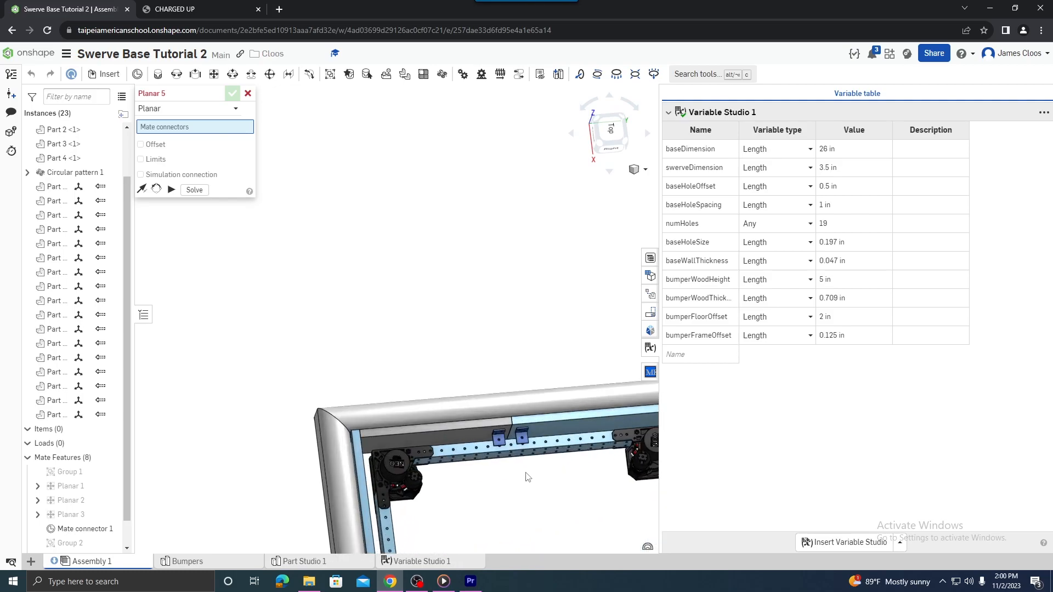
pyautogui.scroll(5, 509, 458)
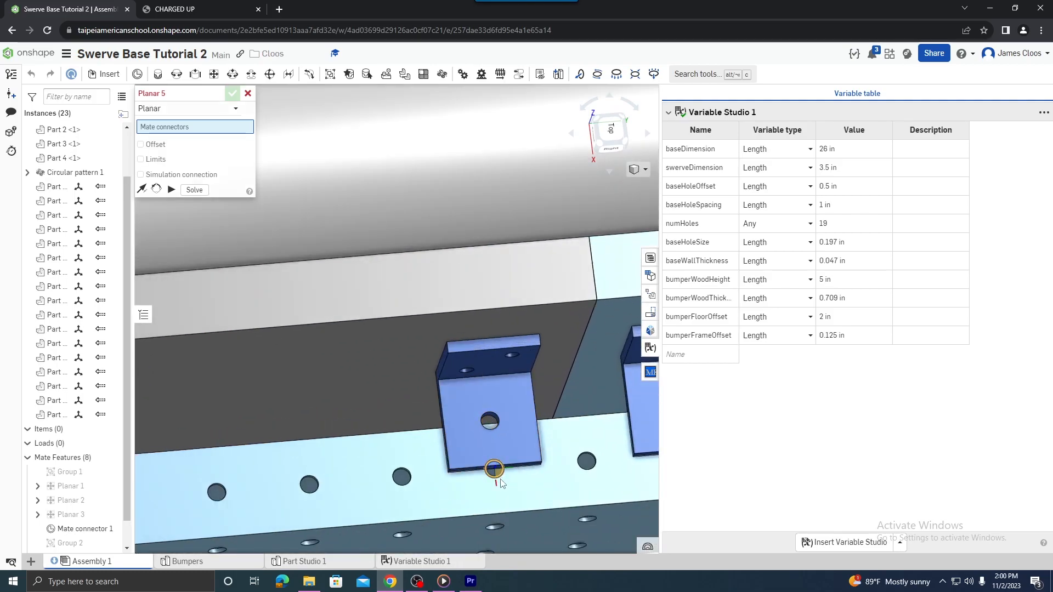
pyautogui.scroll(-5, 501, 481)
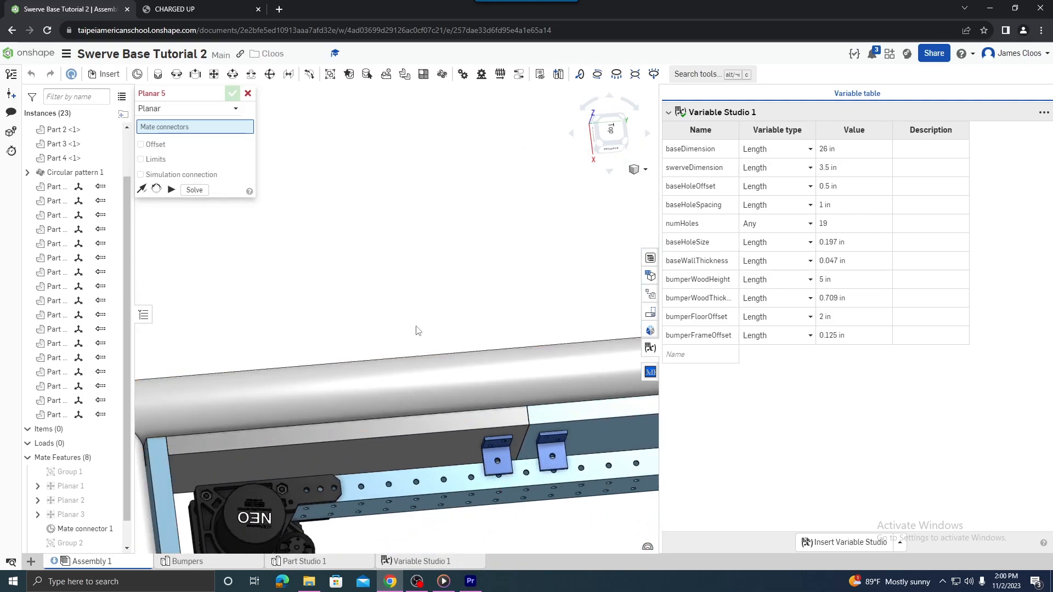
pyautogui.click(238, 80)
pyautogui.scroll(-8, 561, 479)
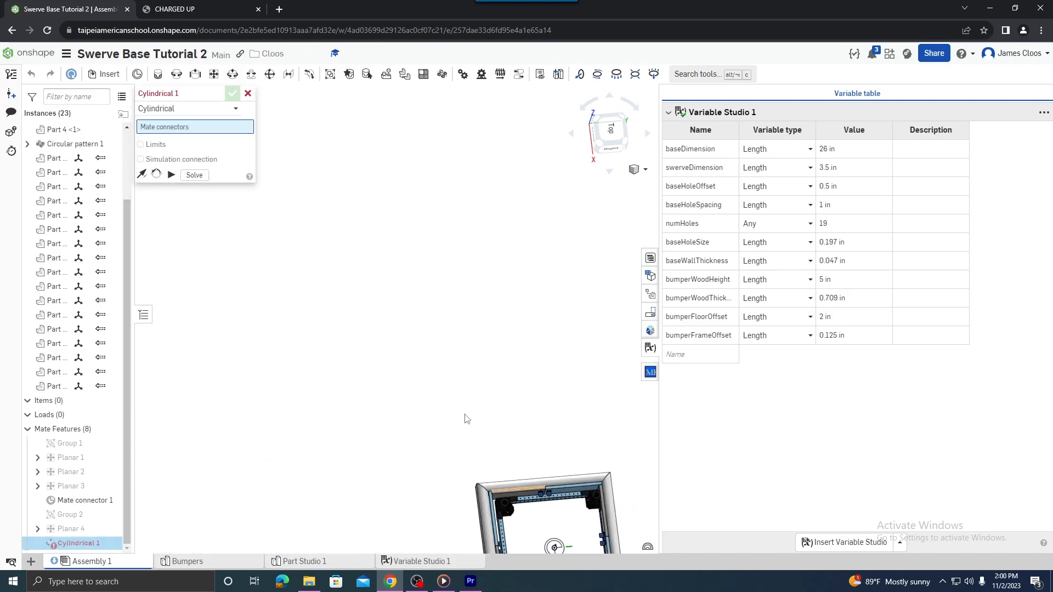
pyautogui.scroll(10, 369, 388)
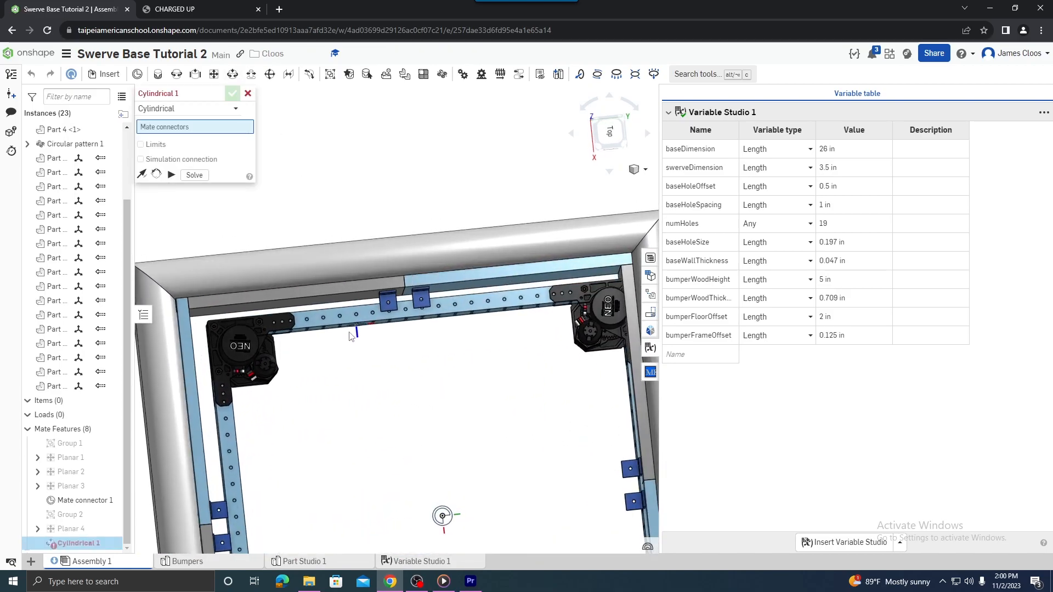
pyautogui.moveTo(293, 301)
pyautogui.mouseDown()
pyautogui.moveTo(318, 288)
pyautogui.moveTo(307, 301)
pyautogui.mouseUp()
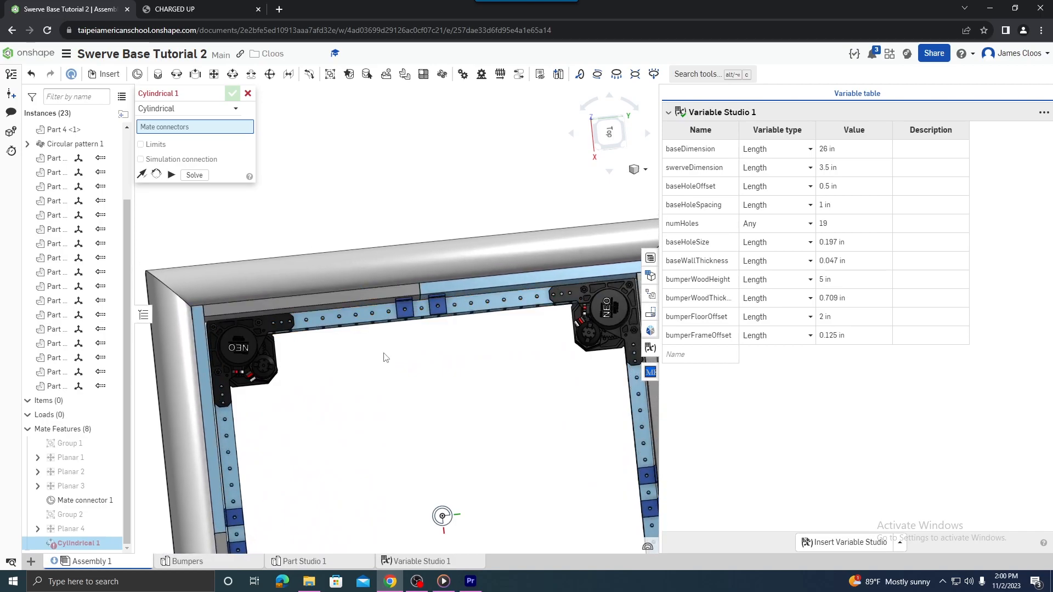
# Try to create the Cylindrical mate from the Part 10 bracket's hole and accept it.
pyautogui.scroll(-6, 382, 356)
pyautogui.scroll(15, 405, 328)
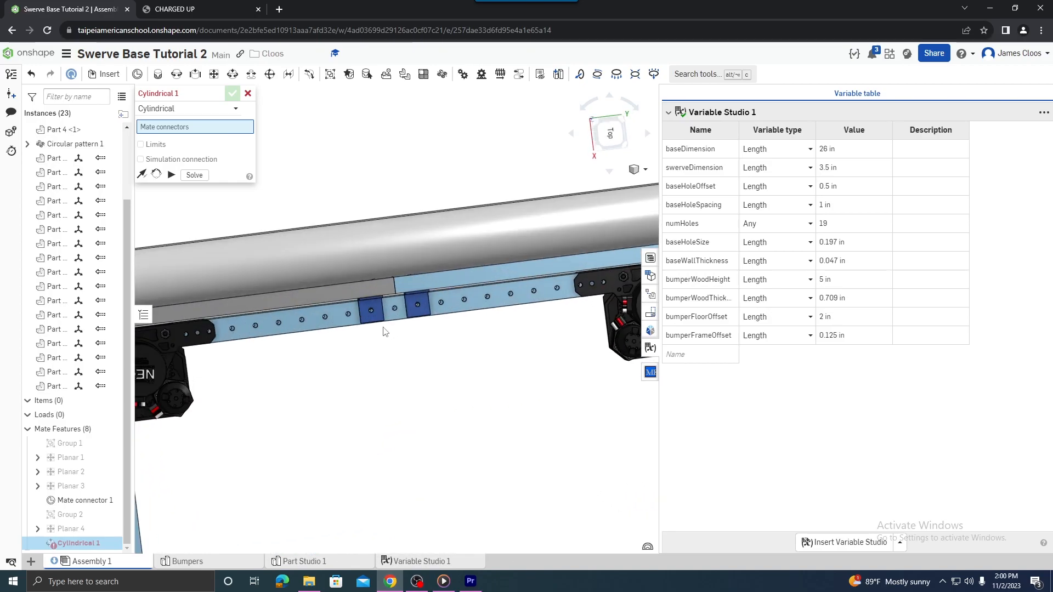
pyautogui.moveTo(362, 283); pyautogui.dragTo(382, 258, button='right')
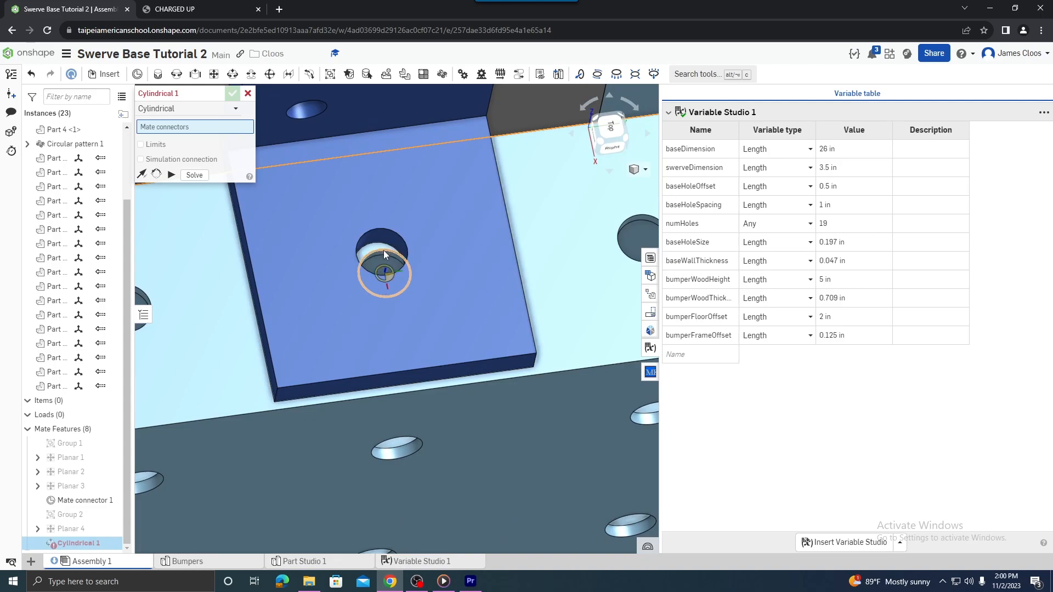
pyautogui.click(382, 250)
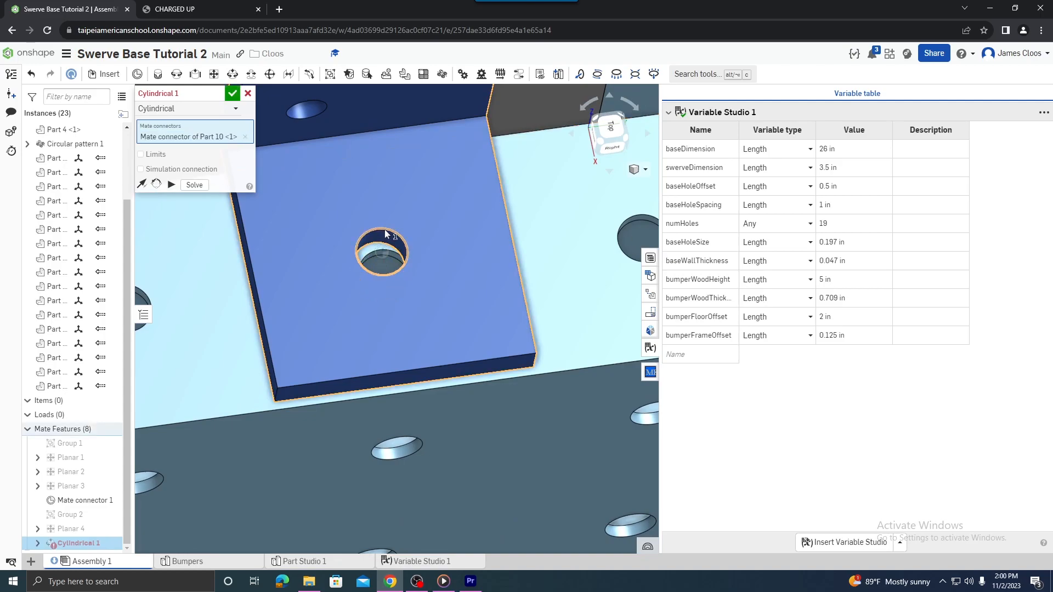
pyautogui.click(233, 93)
# Add a Cylindrical mate between the Part 9 bracket's hole and the Part 4 rail hole beneath it, and solve it.
pyautogui.scroll(-3, 514, 272)
pyautogui.scroll(-5, 513, 272)
pyautogui.scroll(10, 433, 290)
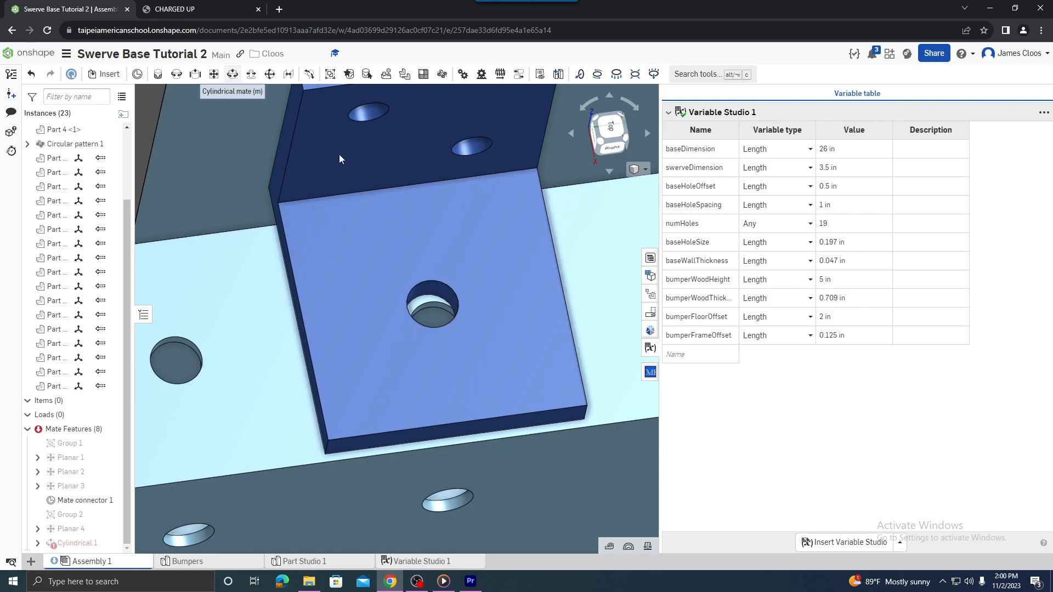
pyautogui.press('m')
pyautogui.click(440, 306)
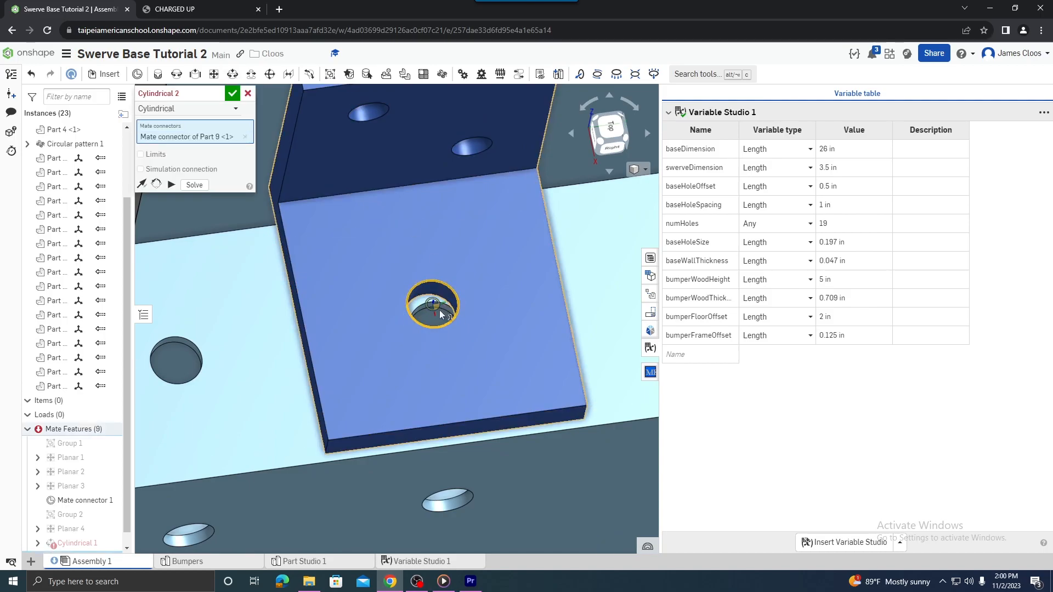
pyautogui.click(443, 307)
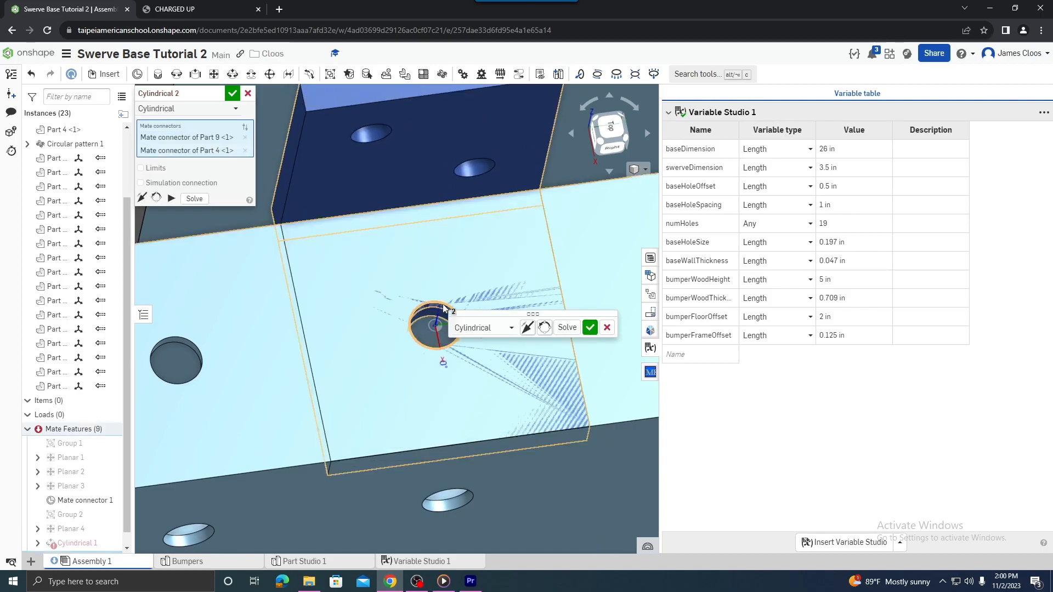
pyautogui.click(569, 329)
pyautogui.scroll(-5, 553, 375)
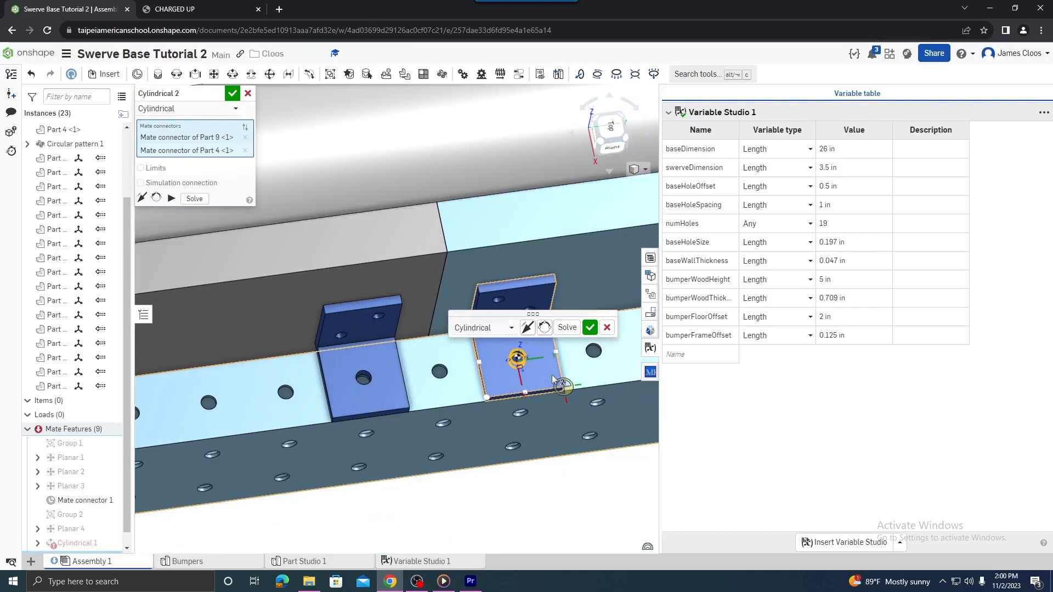
pyautogui.click(589, 331)
pyautogui.scroll(-10, 555, 393)
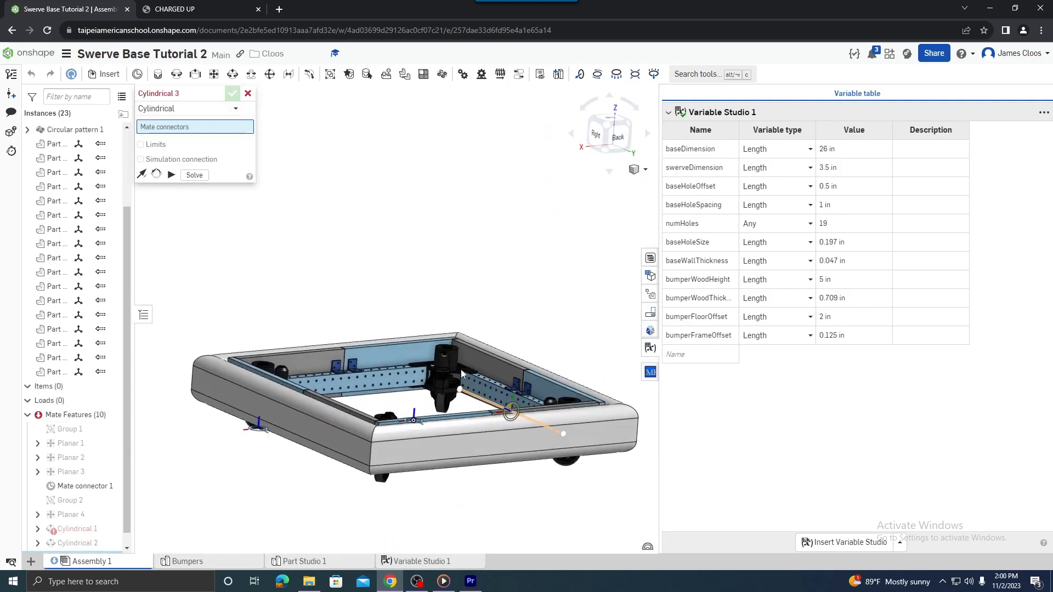
pyautogui.scroll(5, 461, 375)
pyautogui.scroll(3, 469, 366)
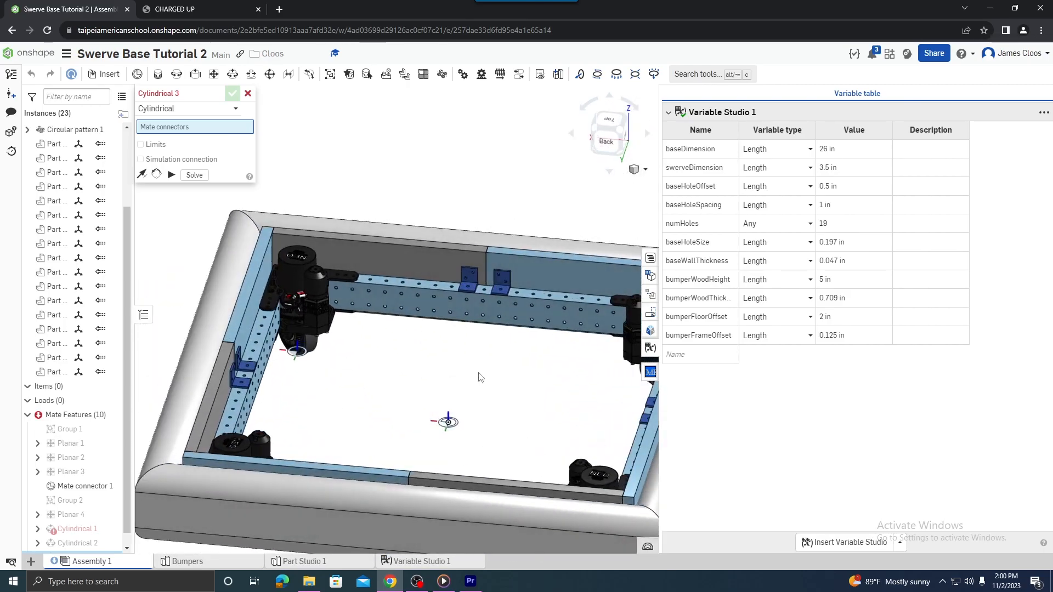
pyautogui.scroll(-5, 454, 377)
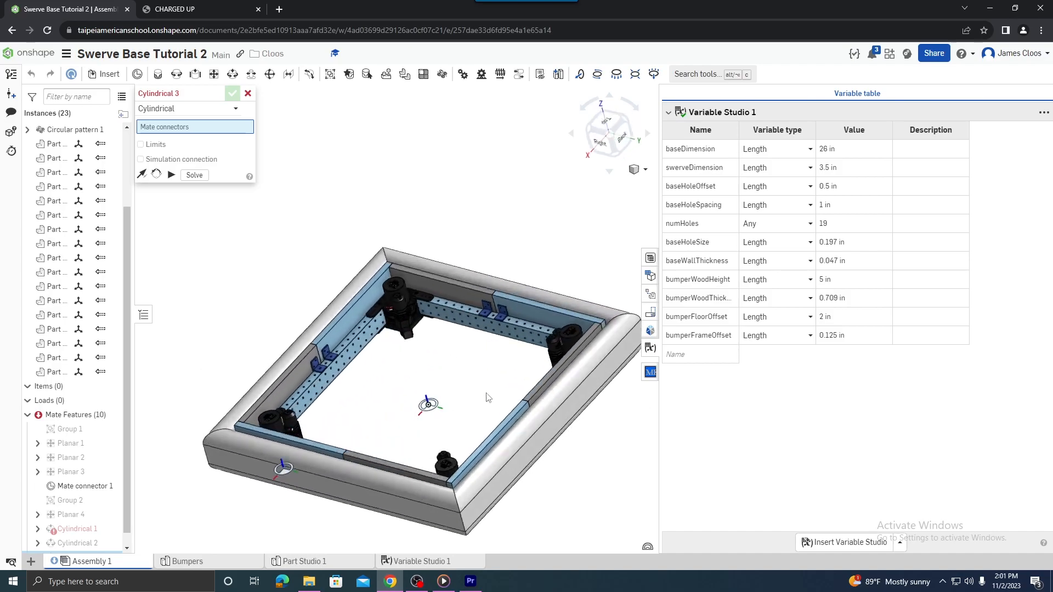
pyautogui.scroll(3, 419, 360)
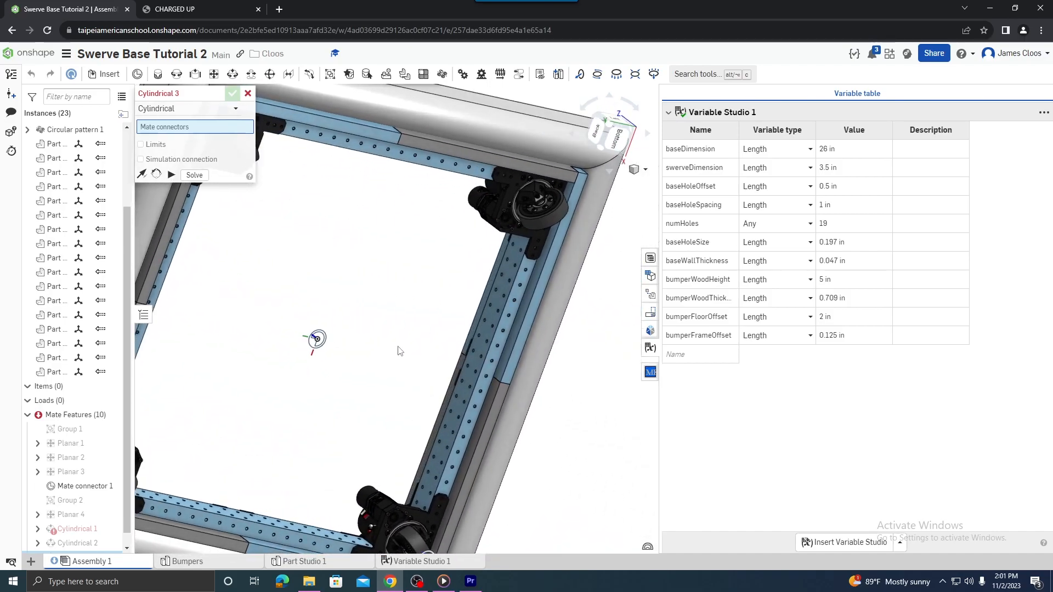